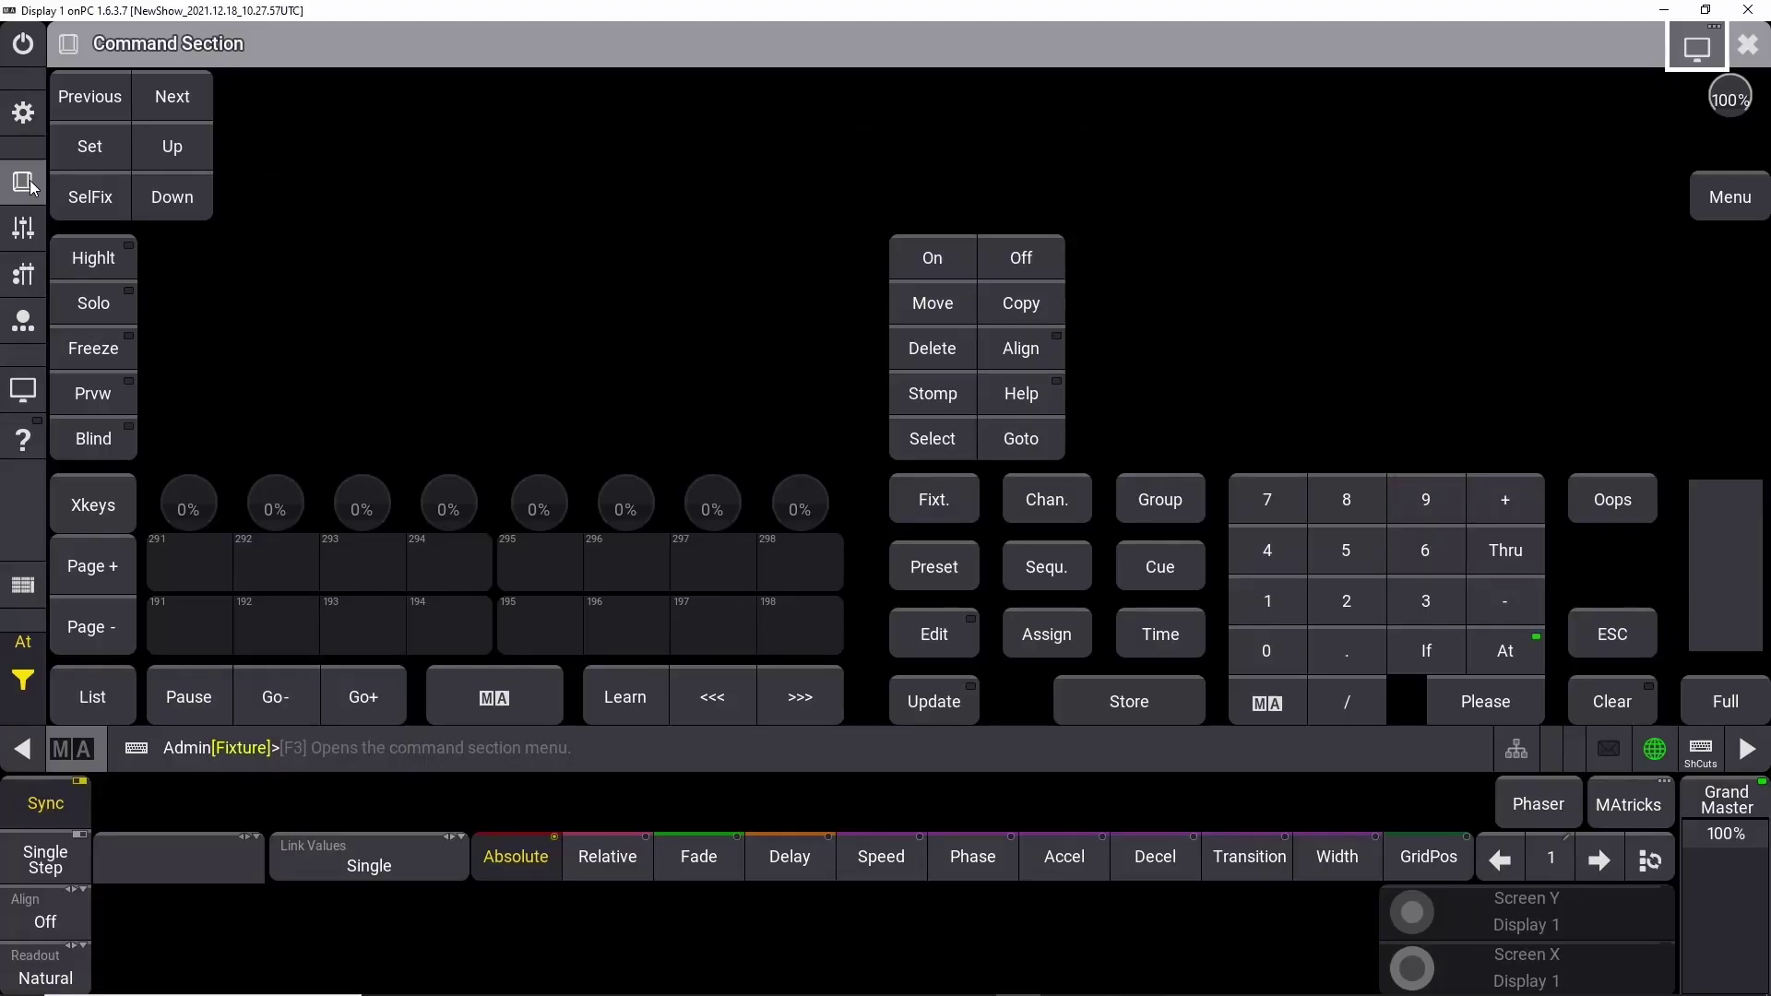
Step through the Master Controls and Playback Controls views to the empty main screen
{"action": "left_click", "coordinate": [25, 226]}
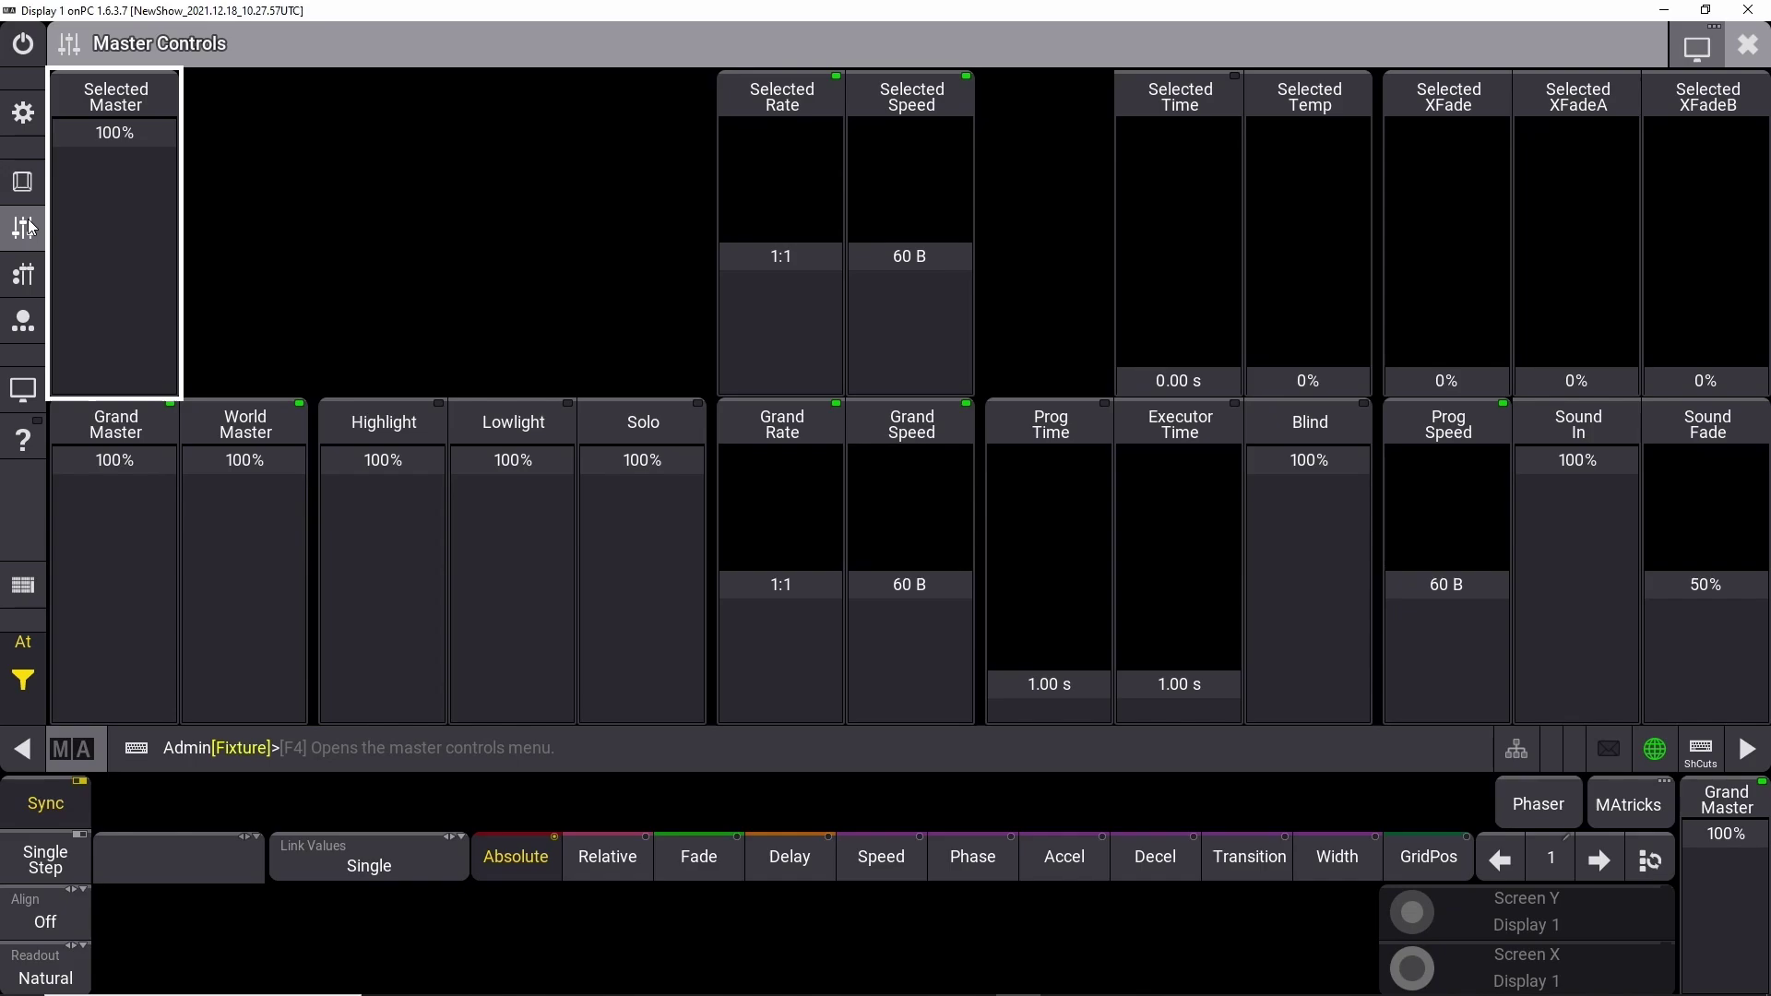
{"action": "left_click", "coordinate": [23, 274]}
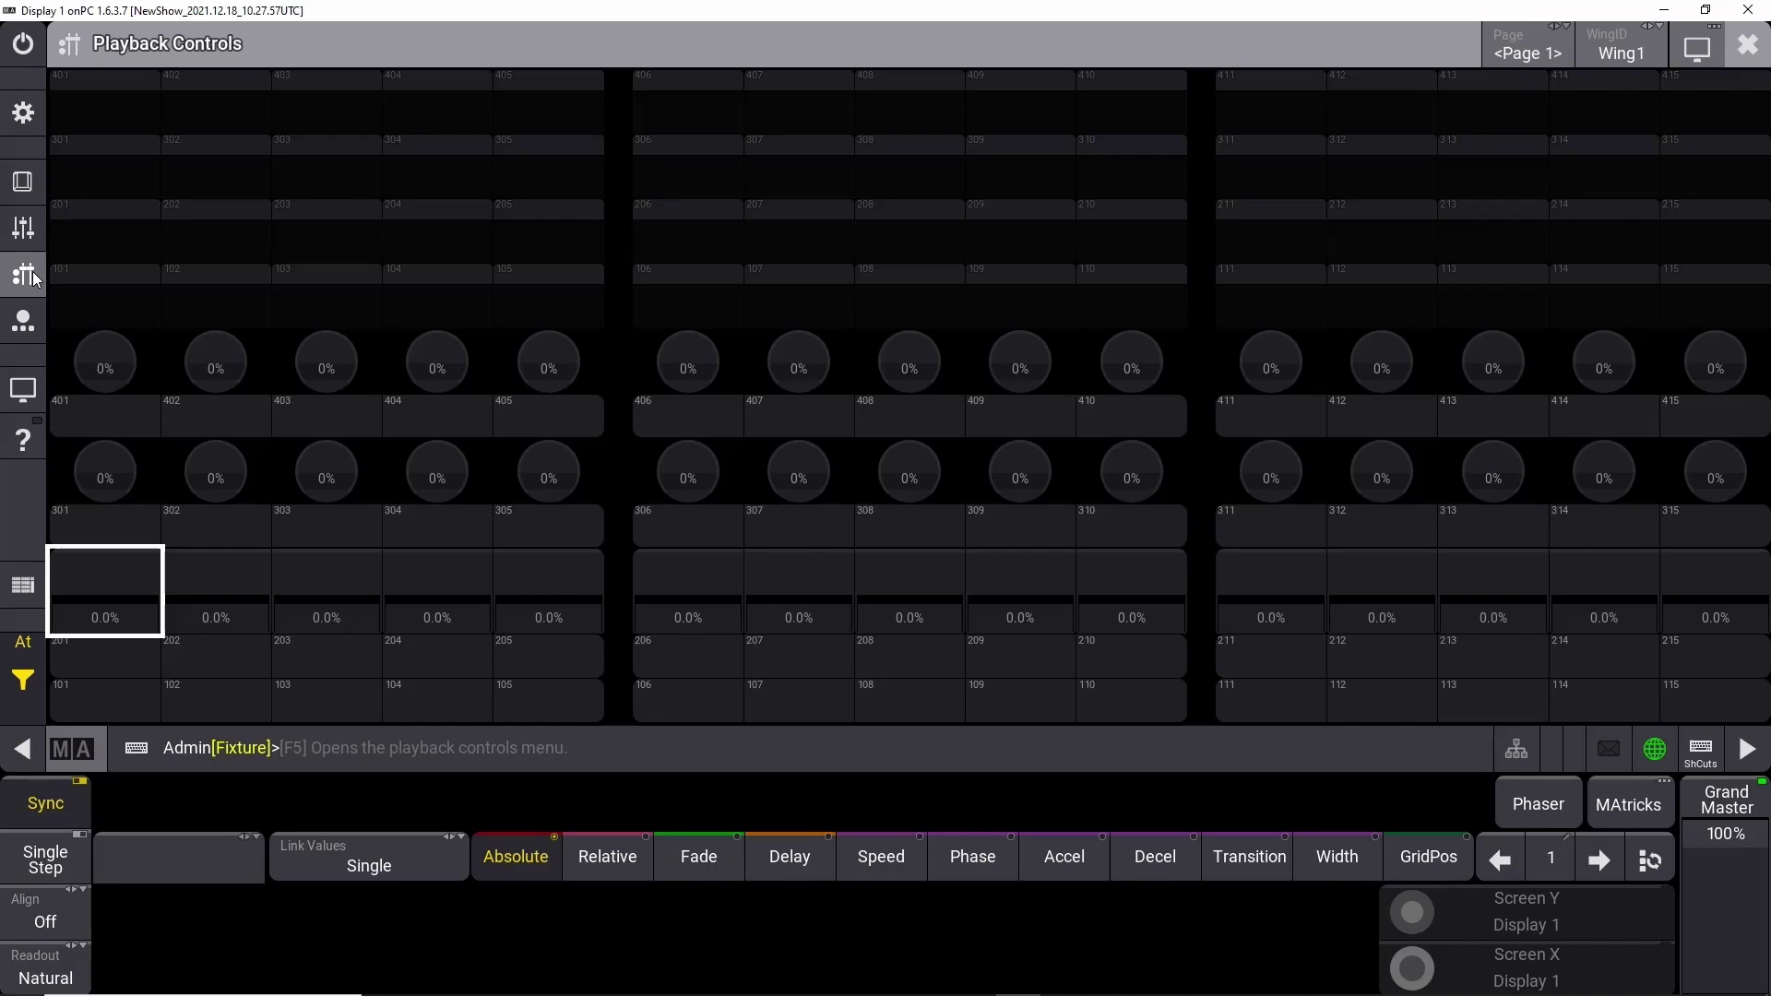
{"action": "left_click", "coordinate": [30, 322]}
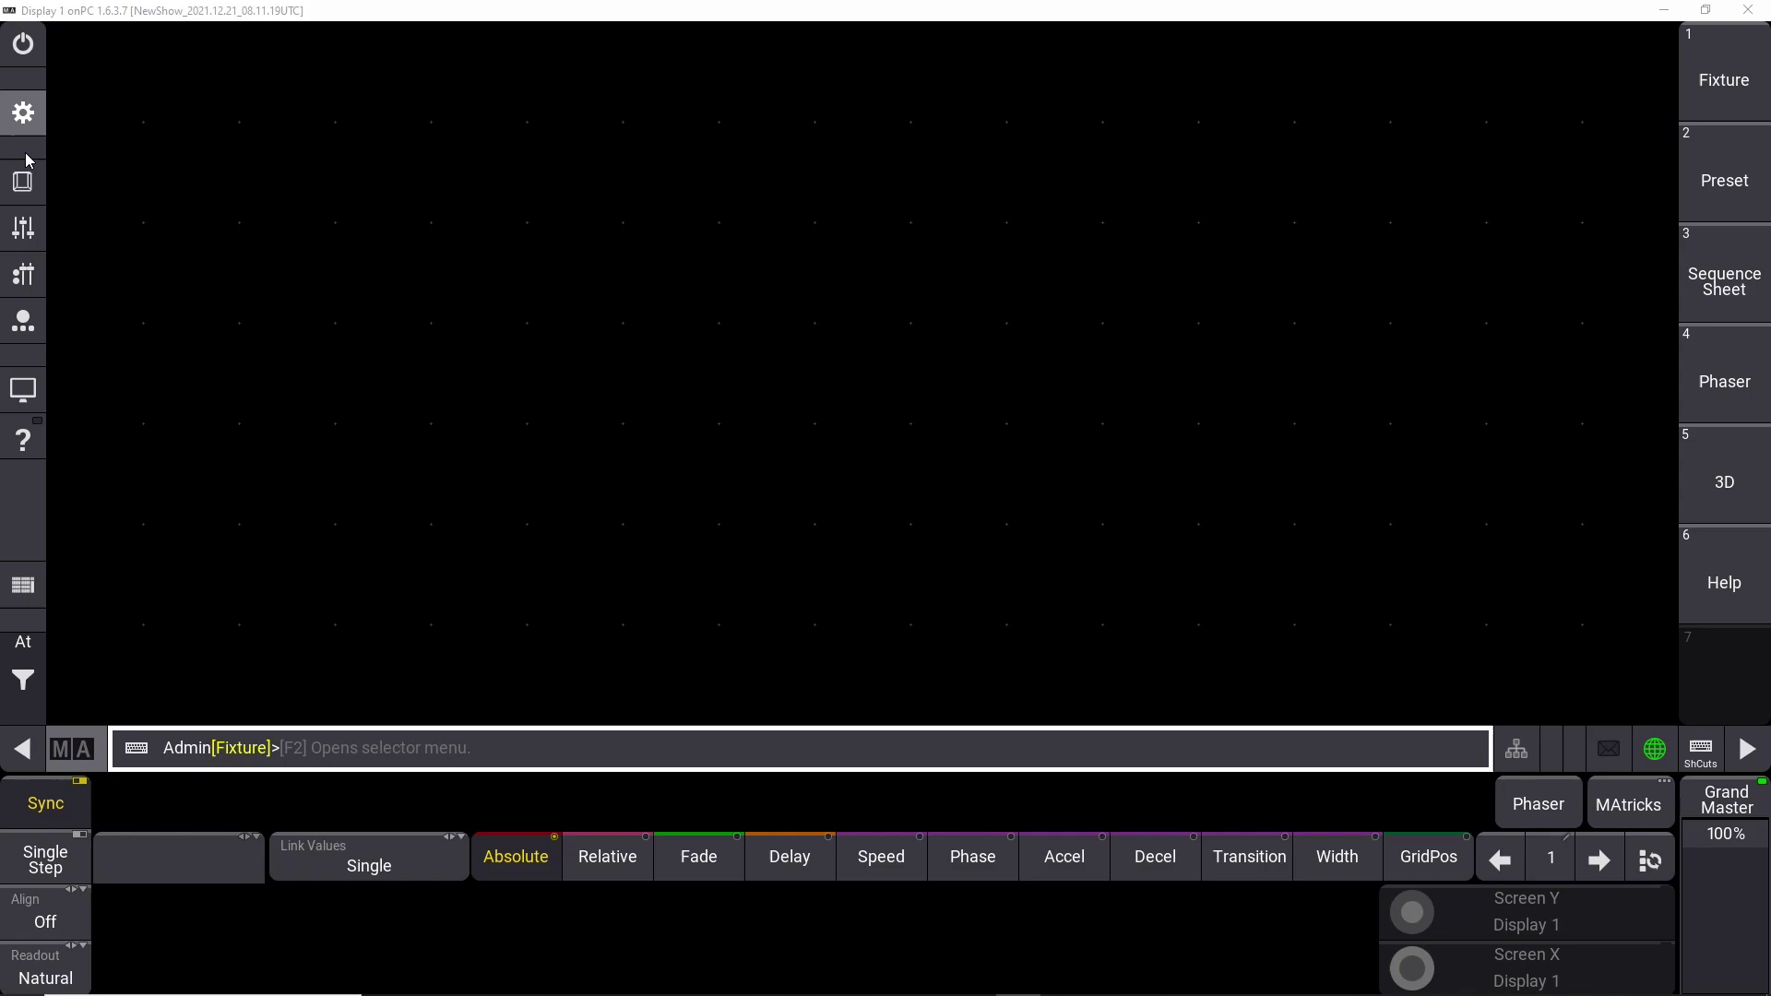
{"action": "left_click", "coordinate": [84, 80]}
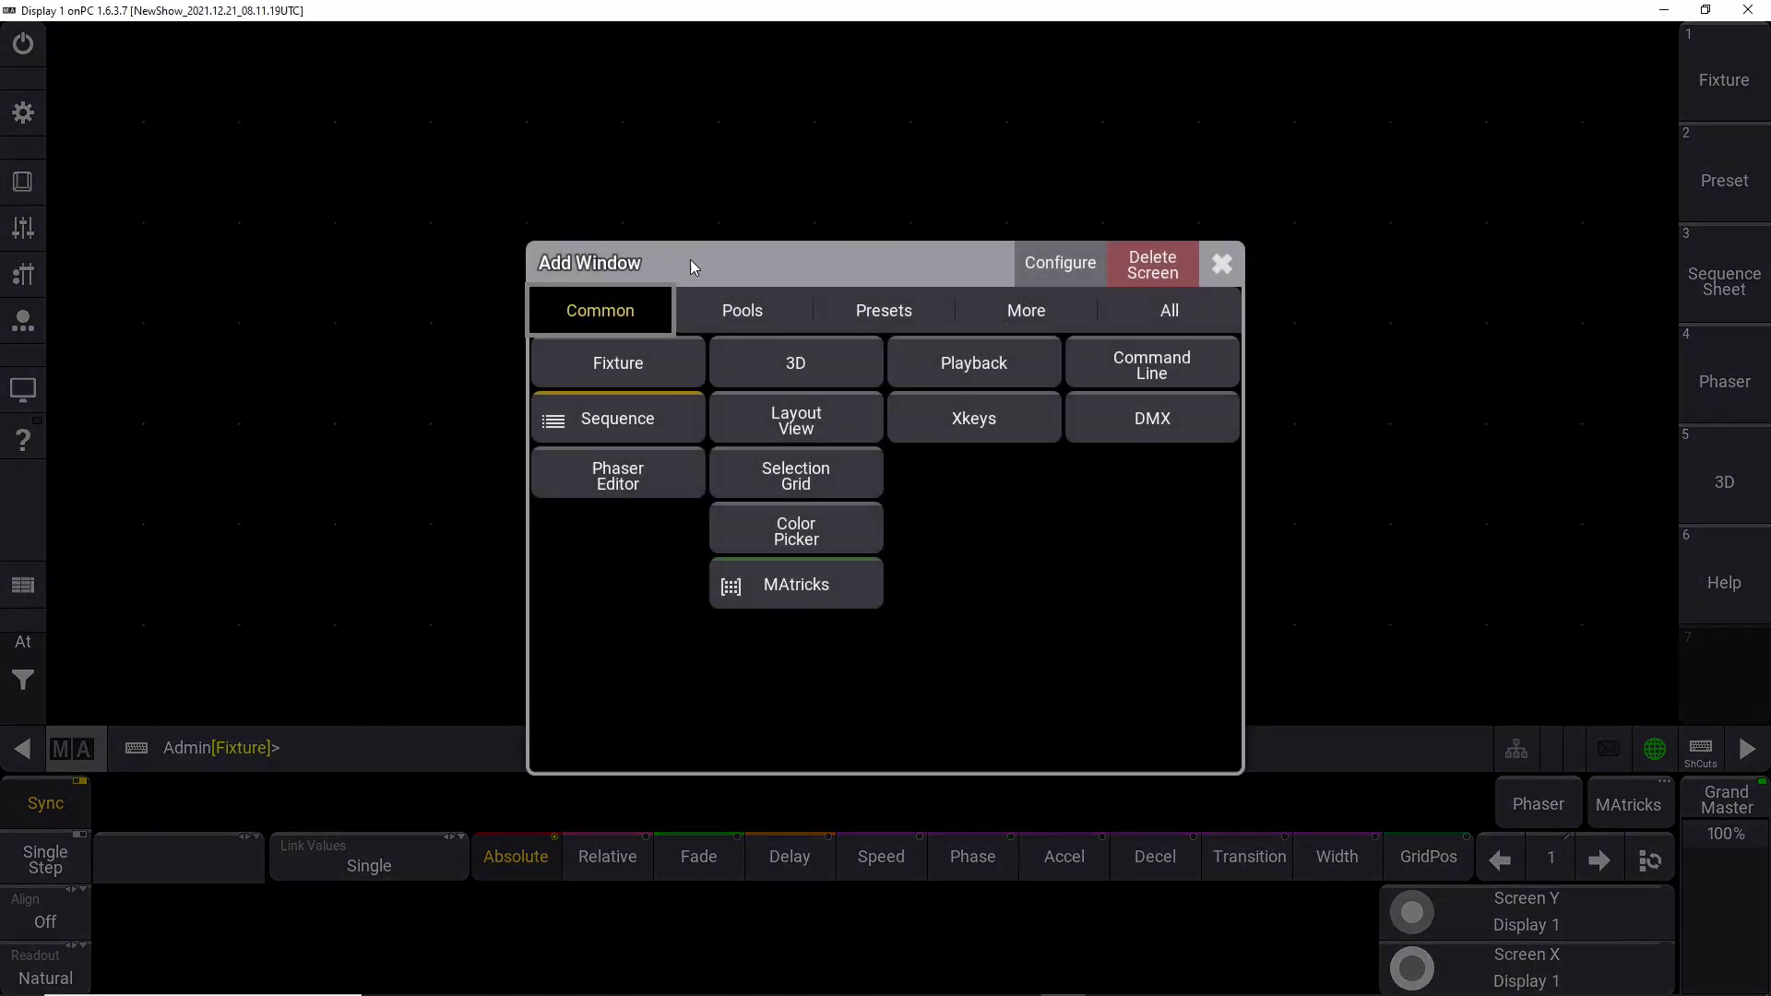
{"action": "left_click", "coordinate": [889, 310]}
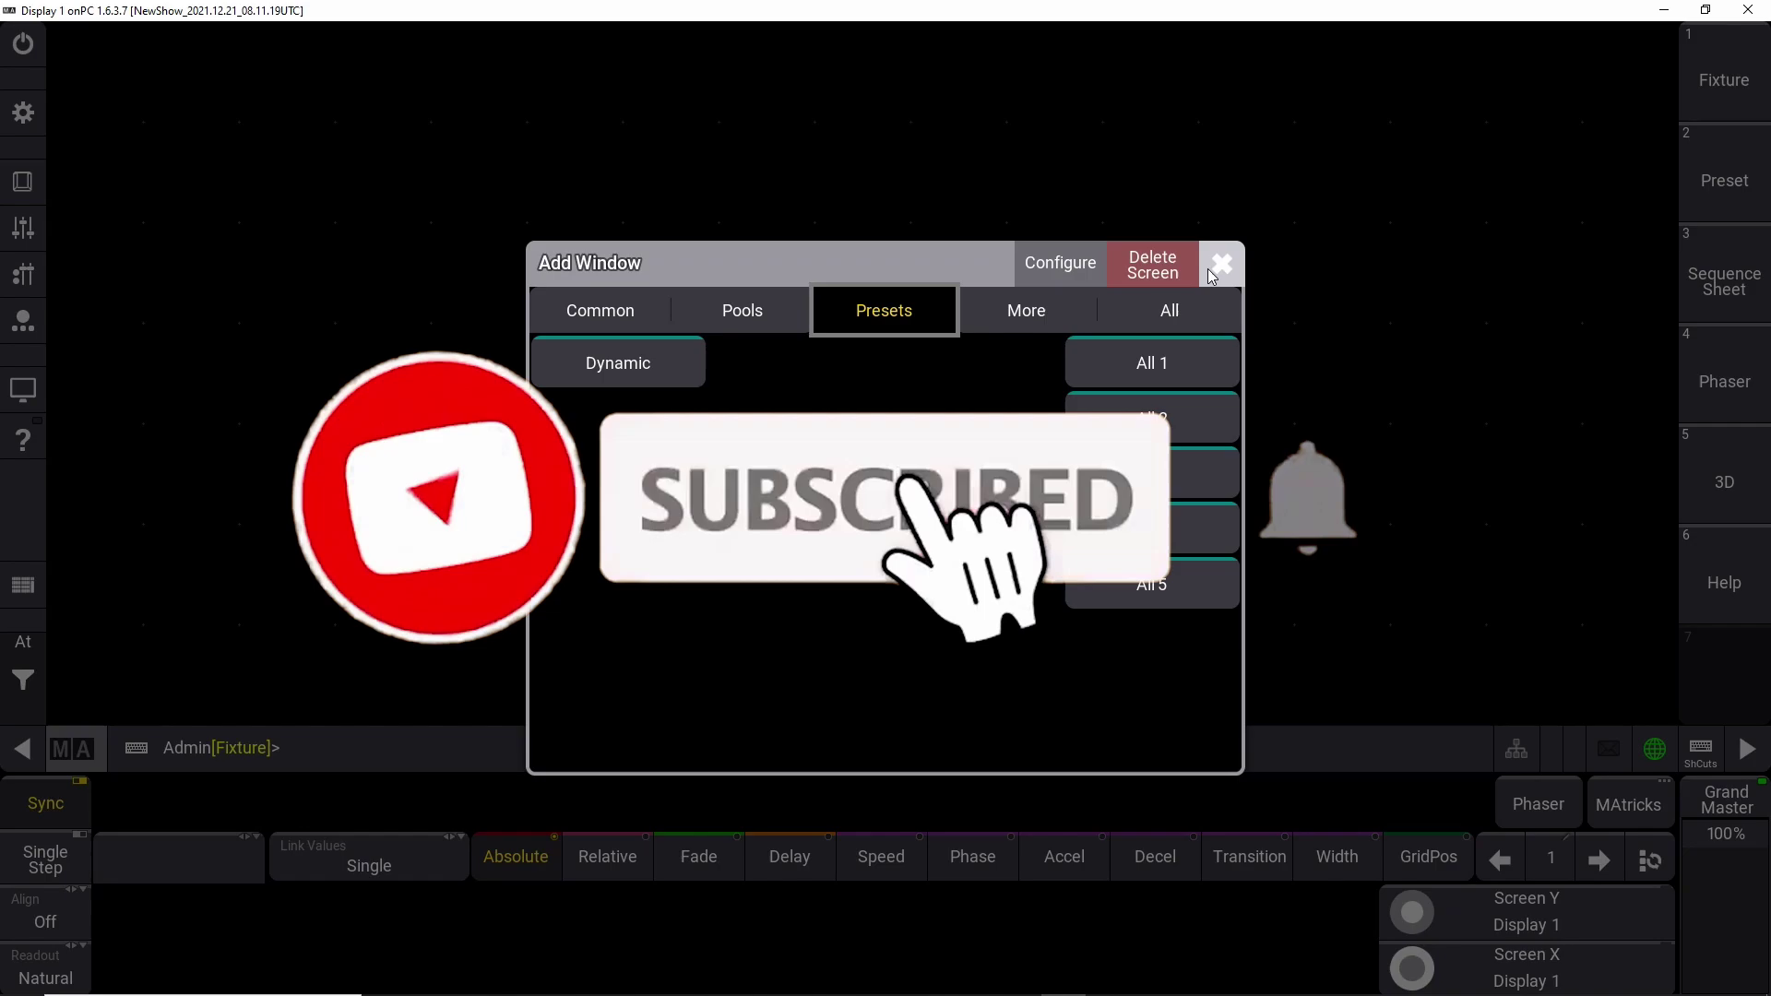
{"action": "left_click", "coordinate": [1219, 265]}
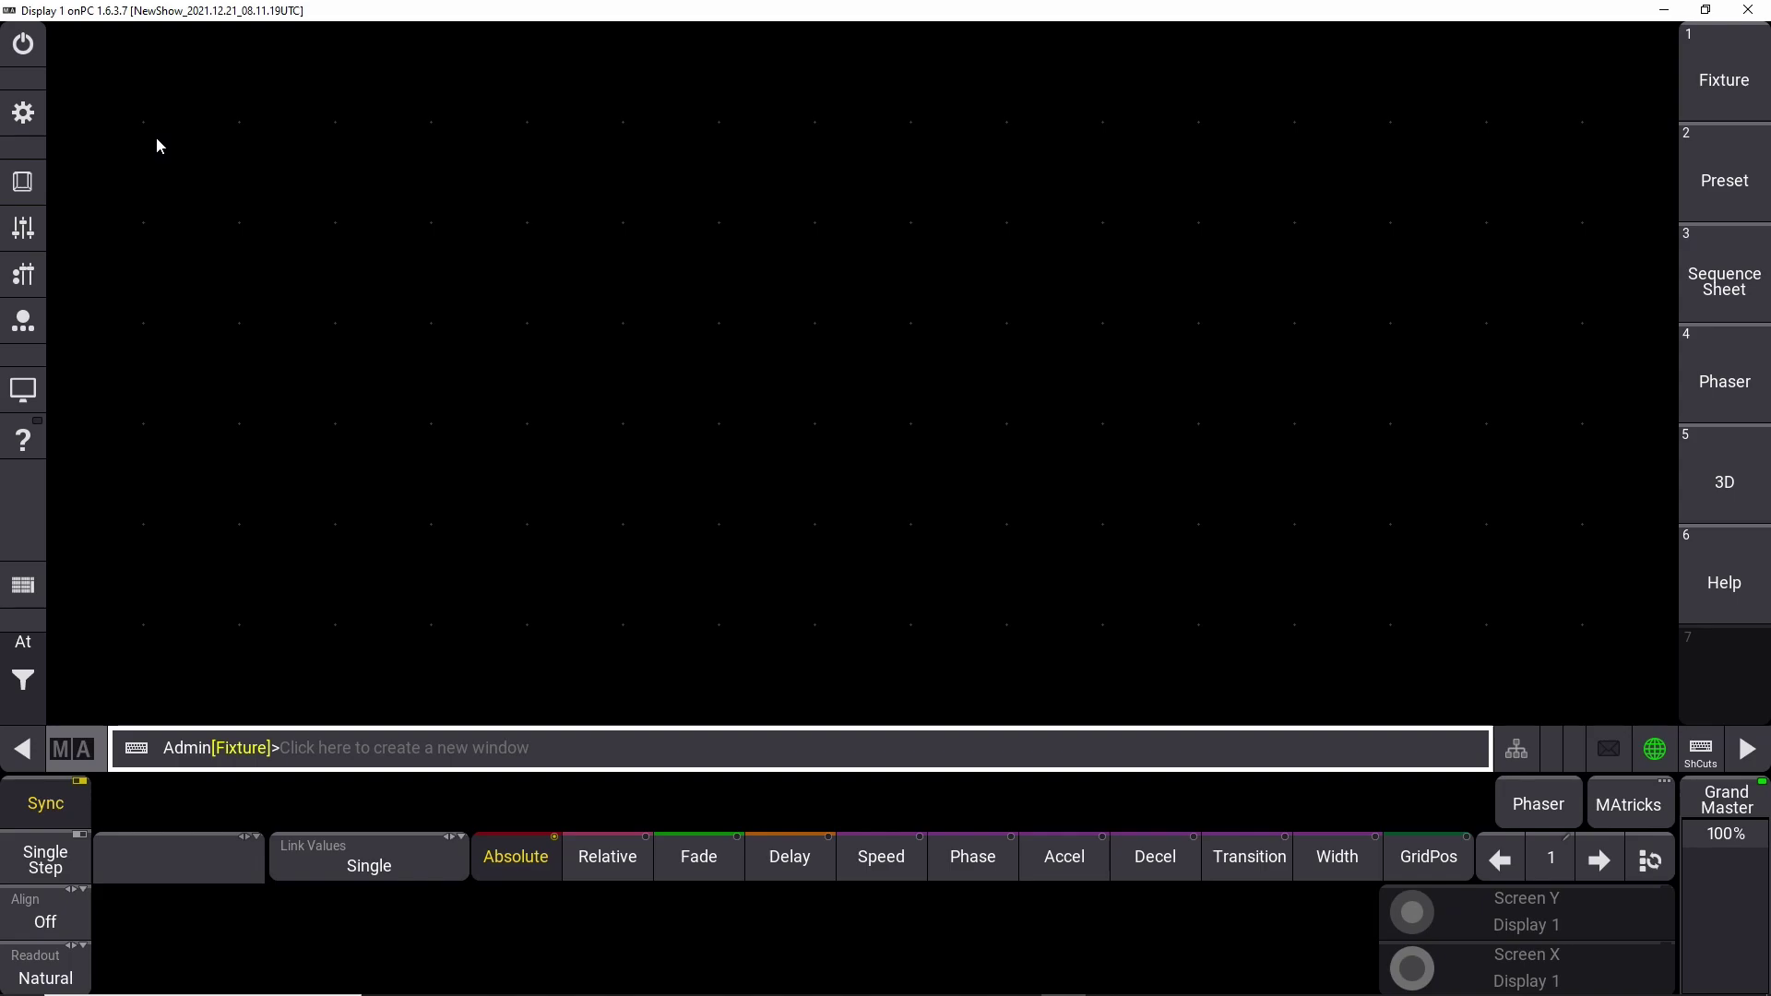
Open the Patch from the gear main menu
{"action": "left_click", "coordinate": [25, 116]}
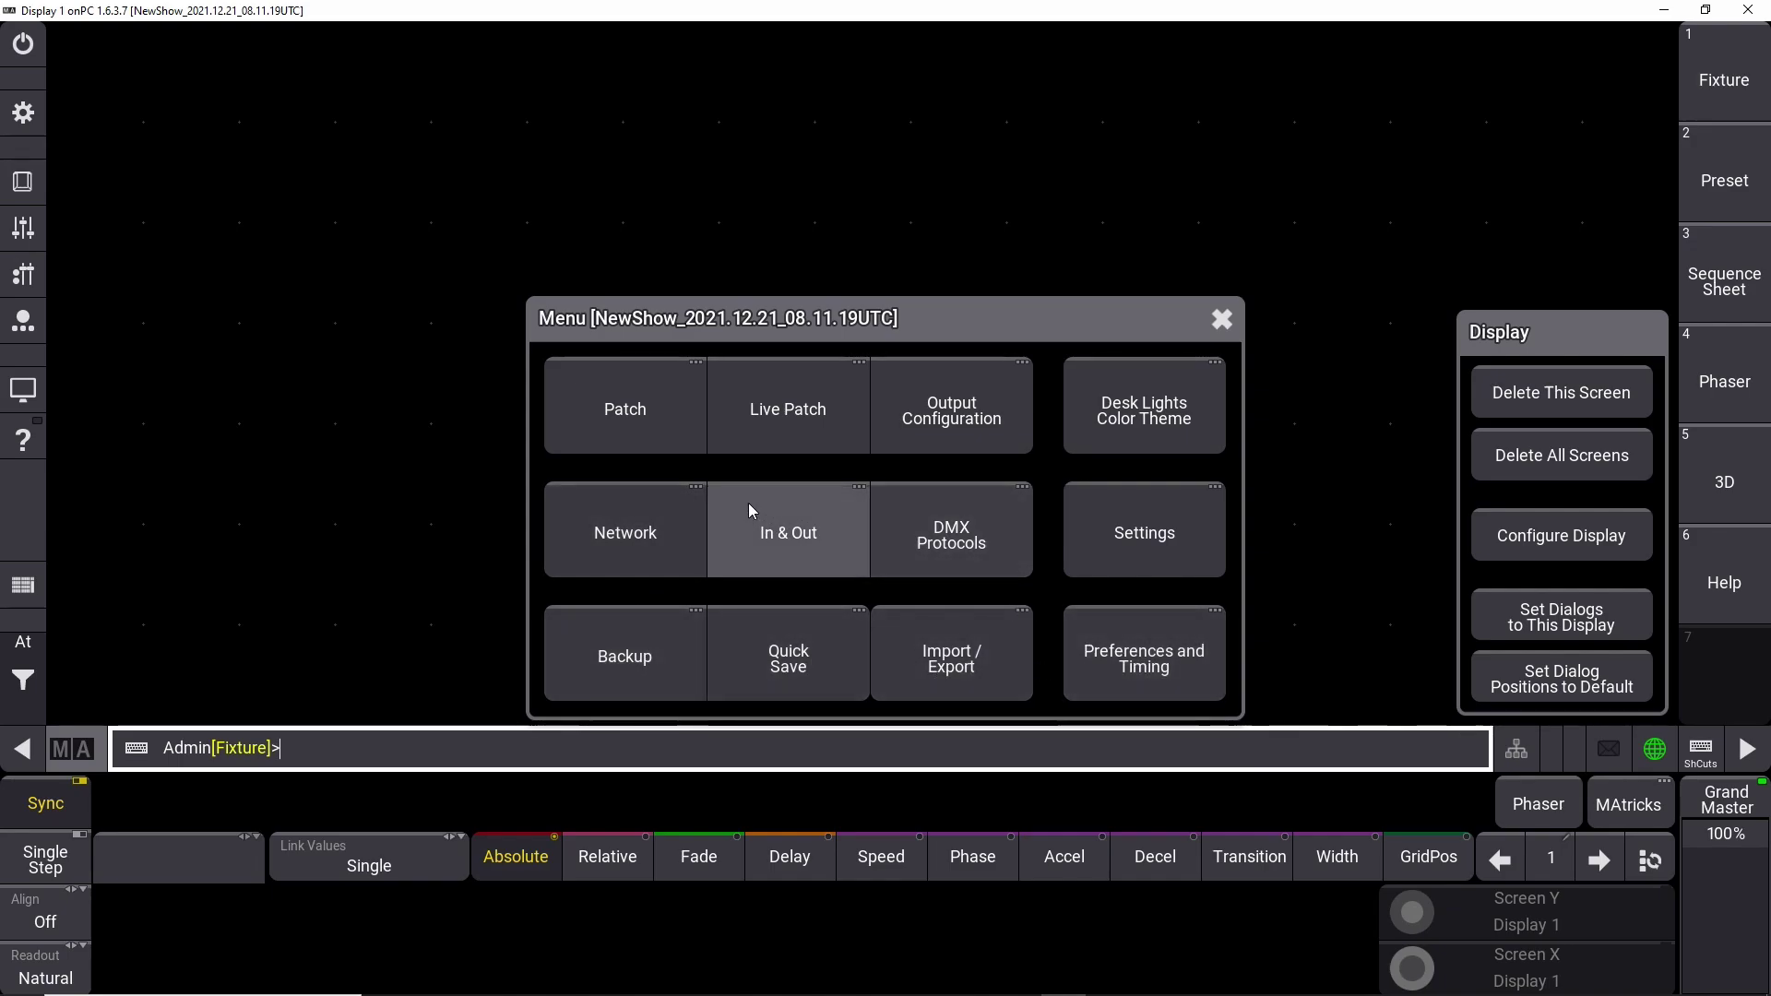
{"action": "left_click", "coordinate": [639, 412]}
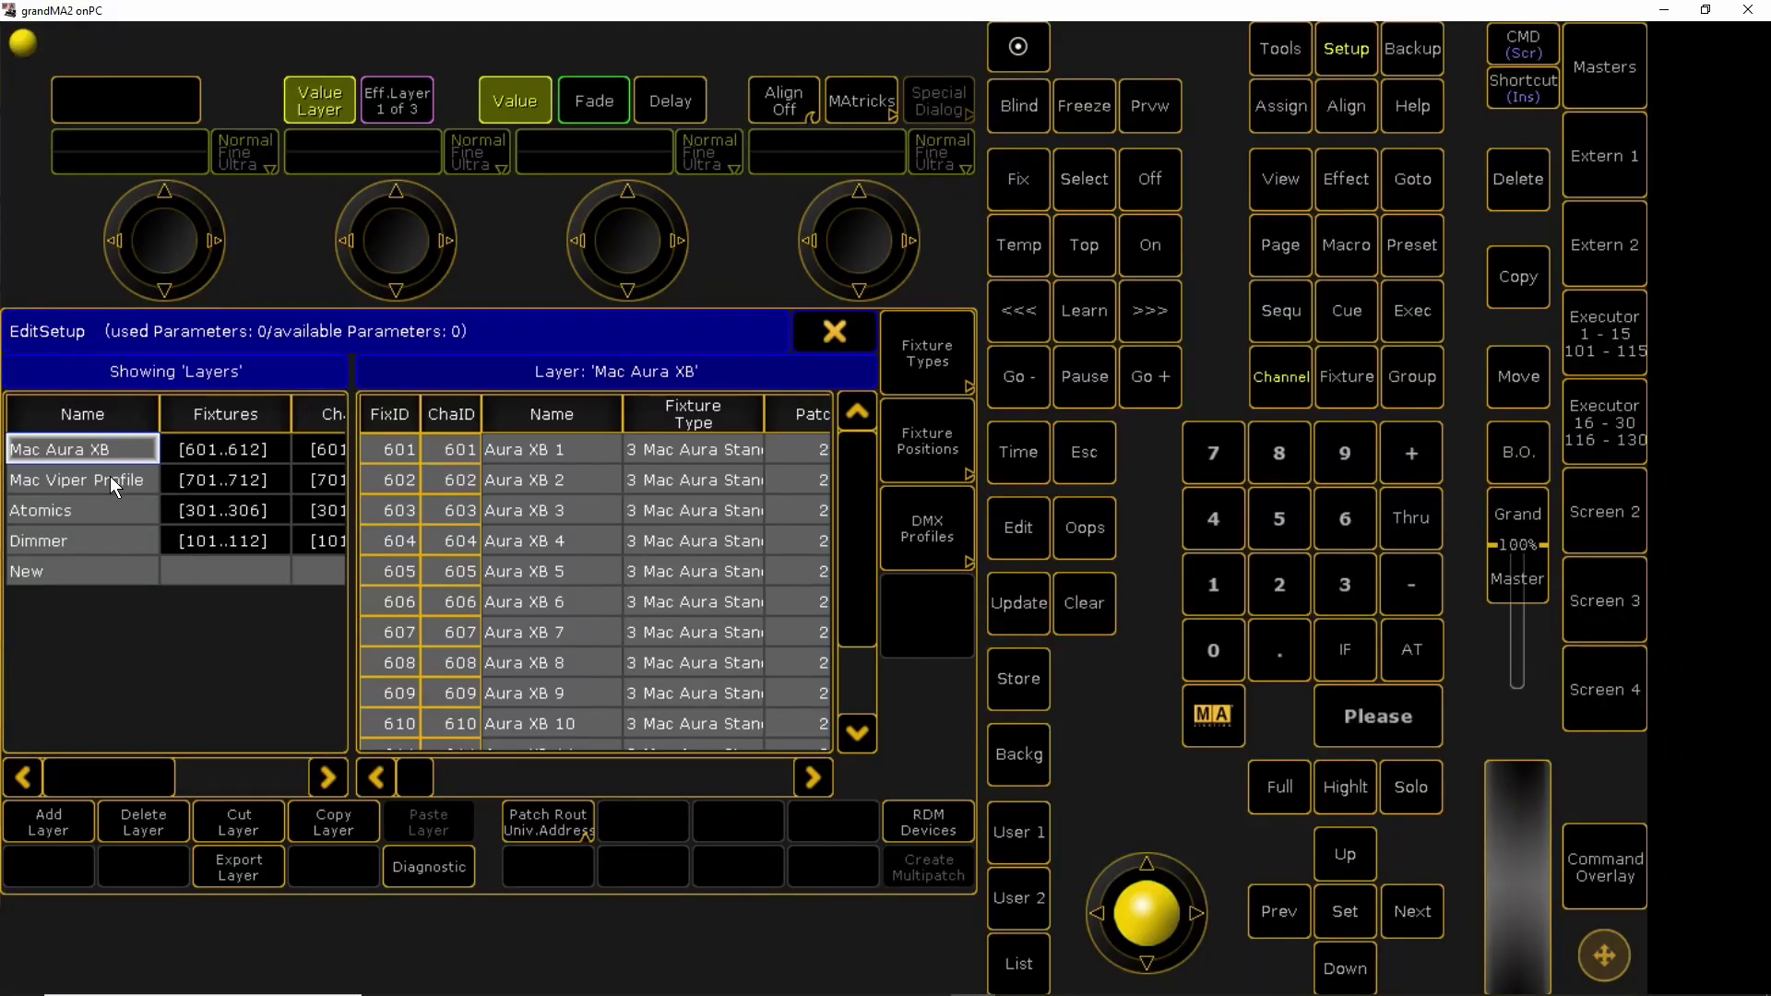
{"action": "left_click", "coordinate": [112, 482]}
{"action": "left_click", "coordinate": [96, 509]}
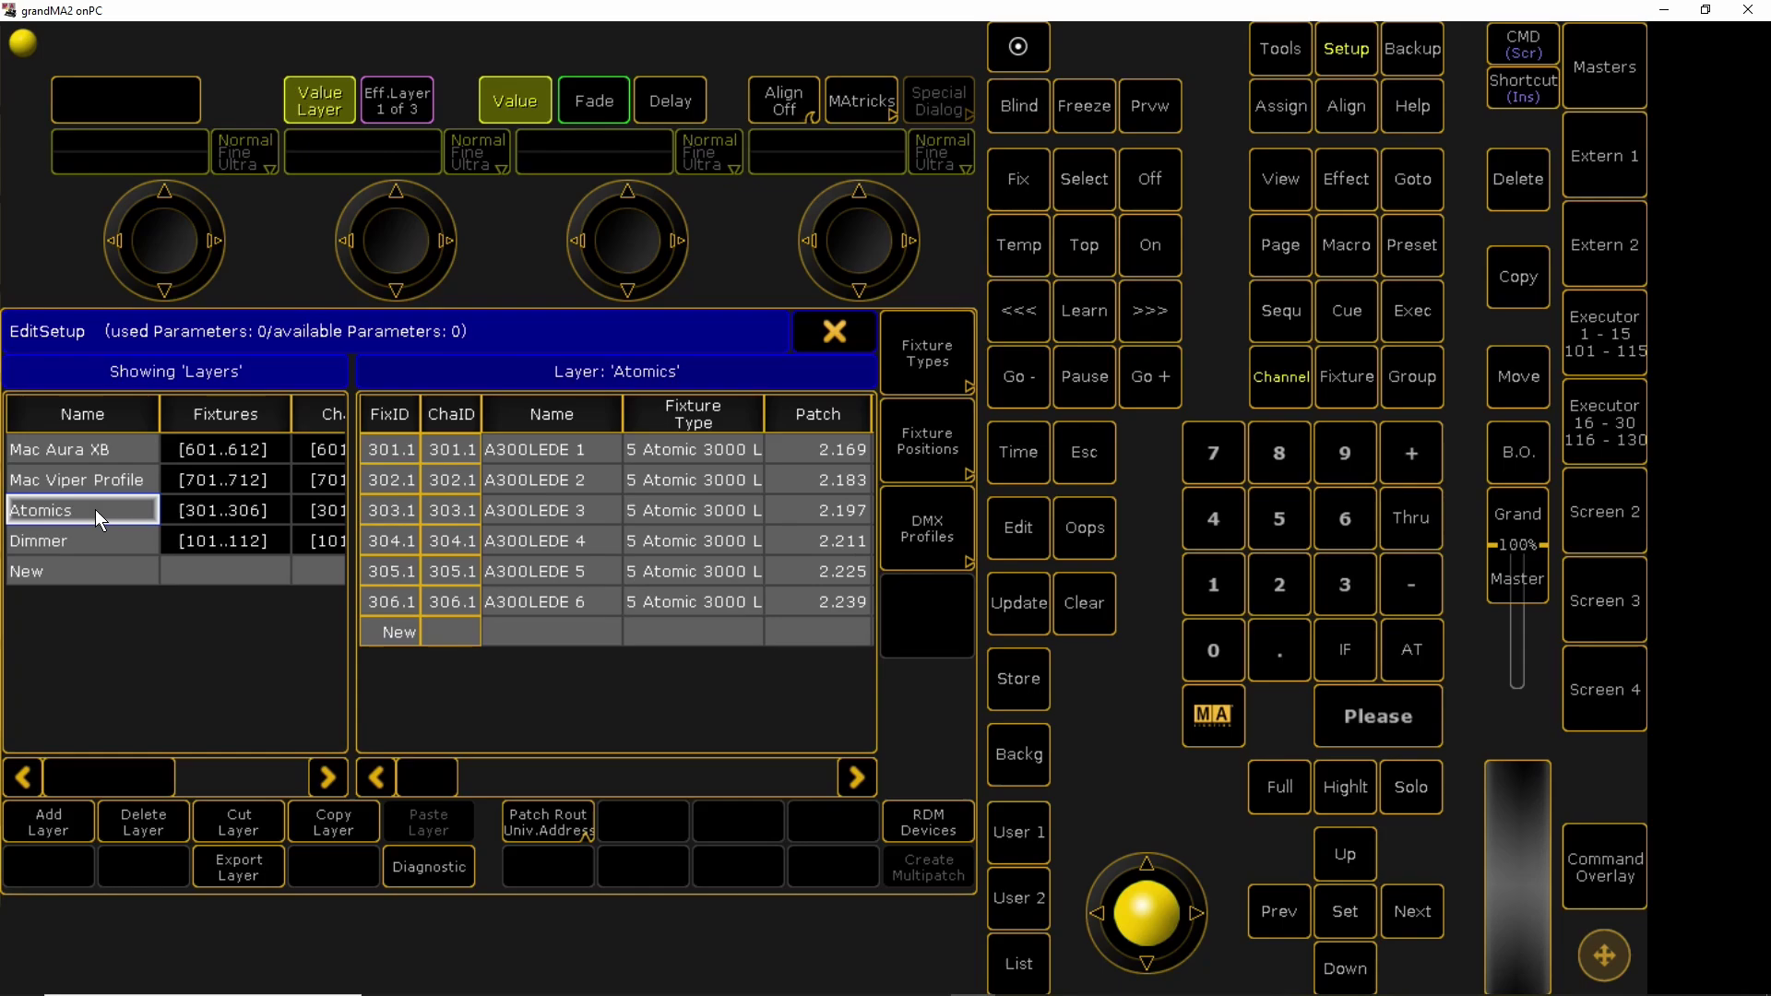
{"action": "left_click", "coordinate": [96, 540]}
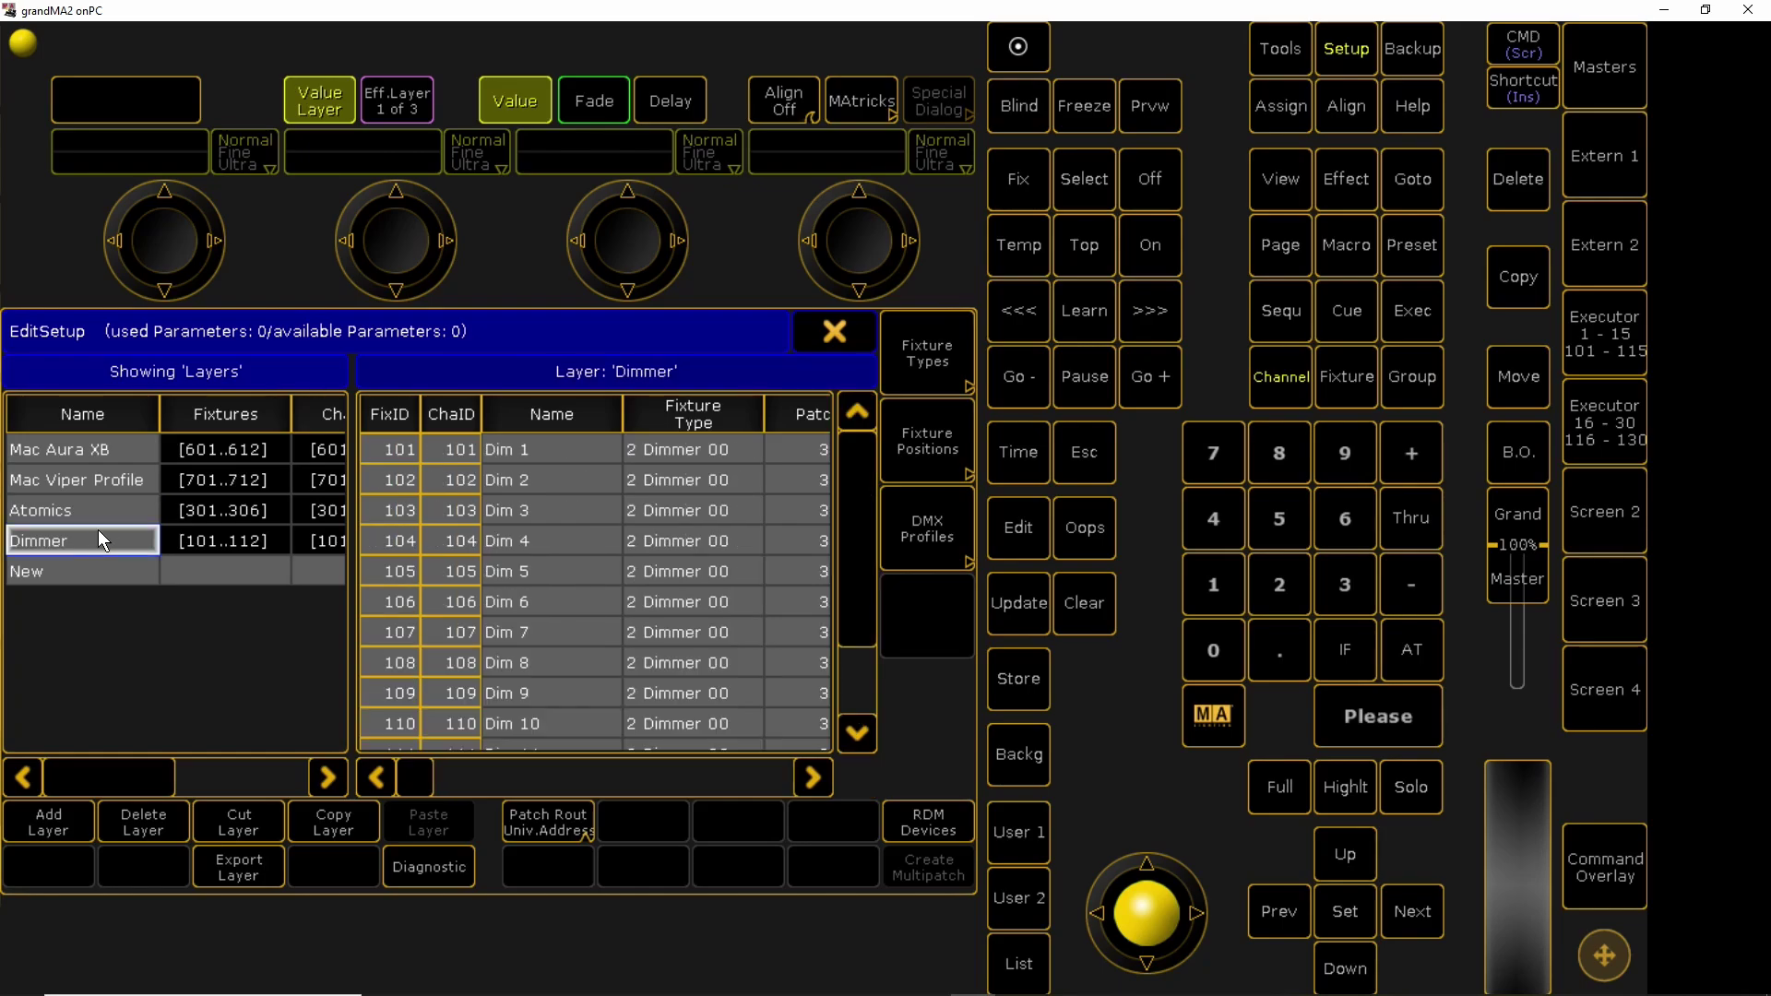
{"action": "left_click", "coordinate": [109, 447]}
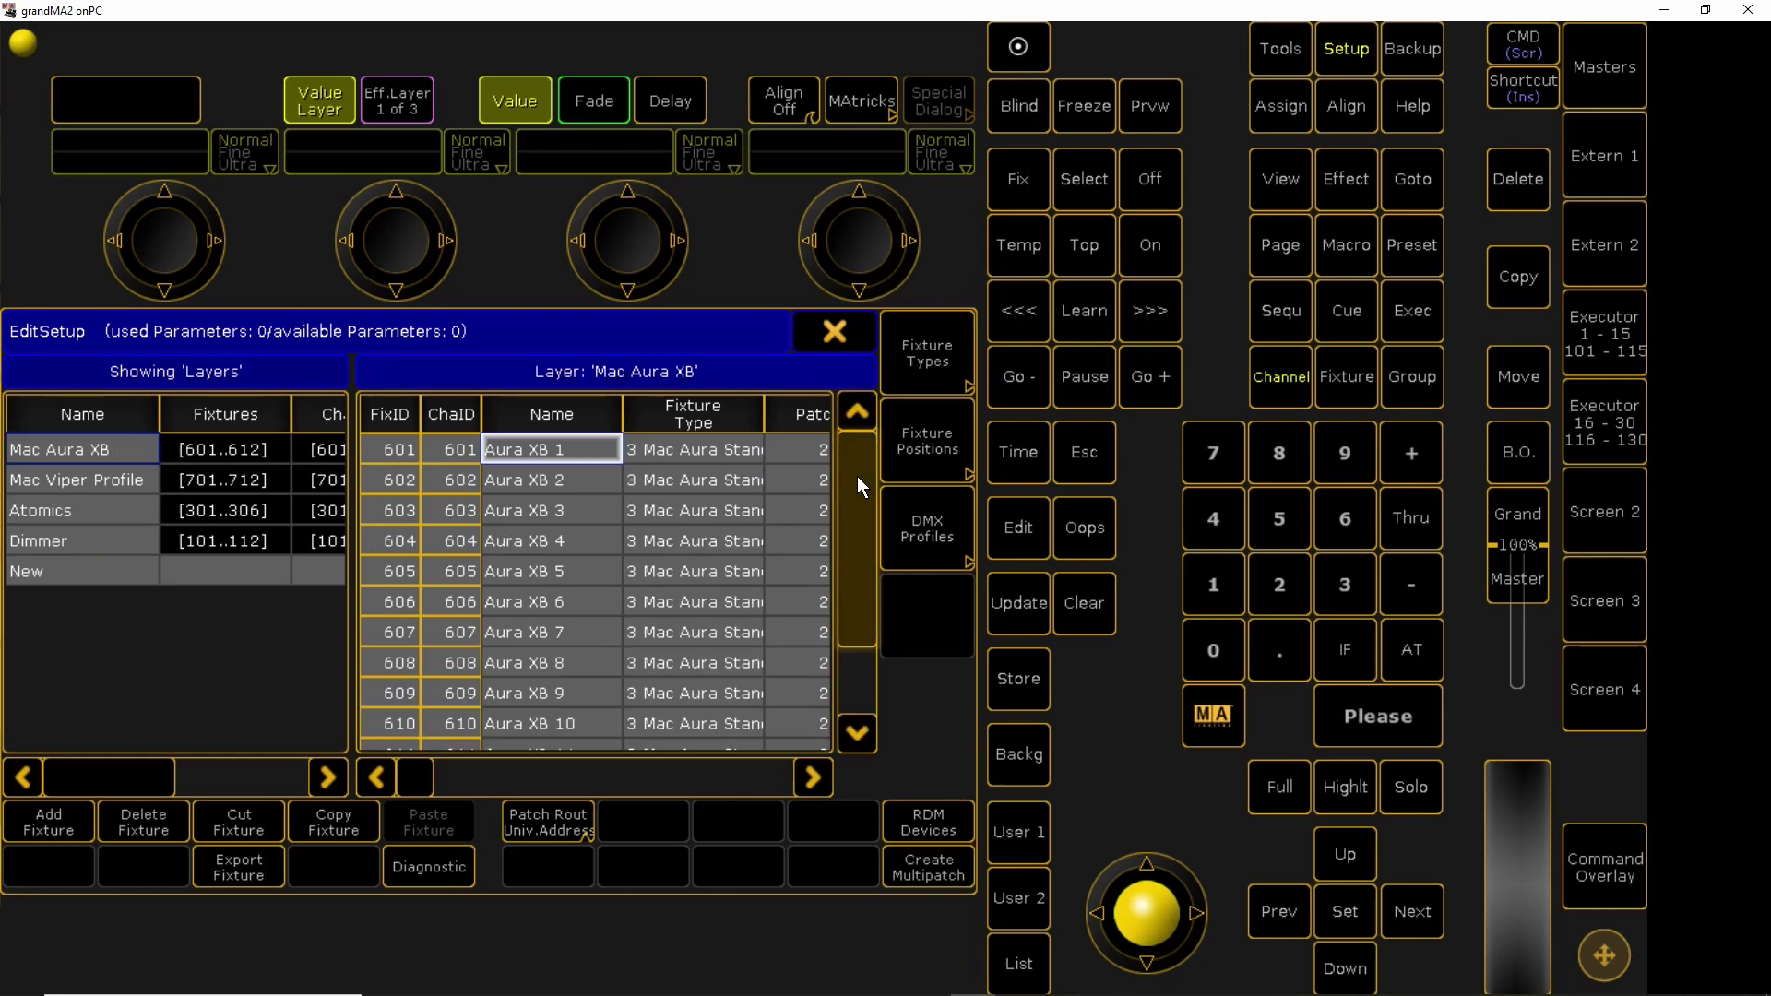
{"action": "left_click_drag", "start_coordinate": [855, 476], "coordinate": [862, 553]}
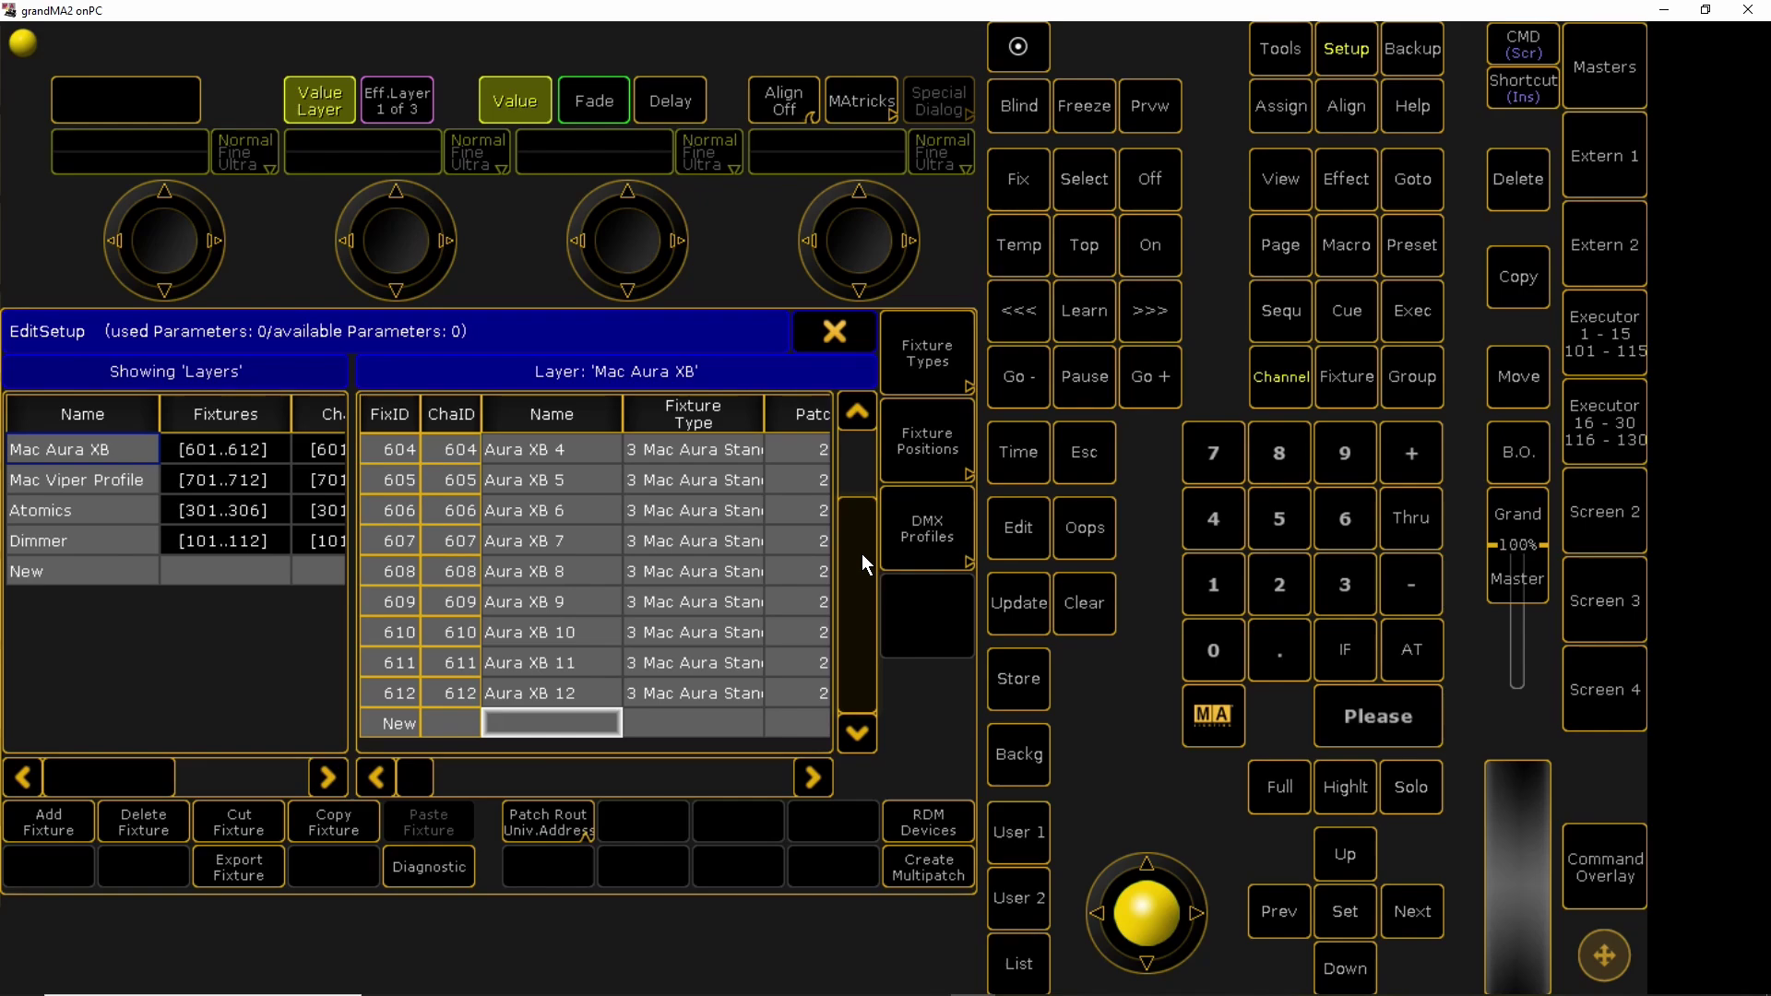
{"action": "left_click_drag", "start_coordinate": [400, 773], "coordinate": [458, 778]}
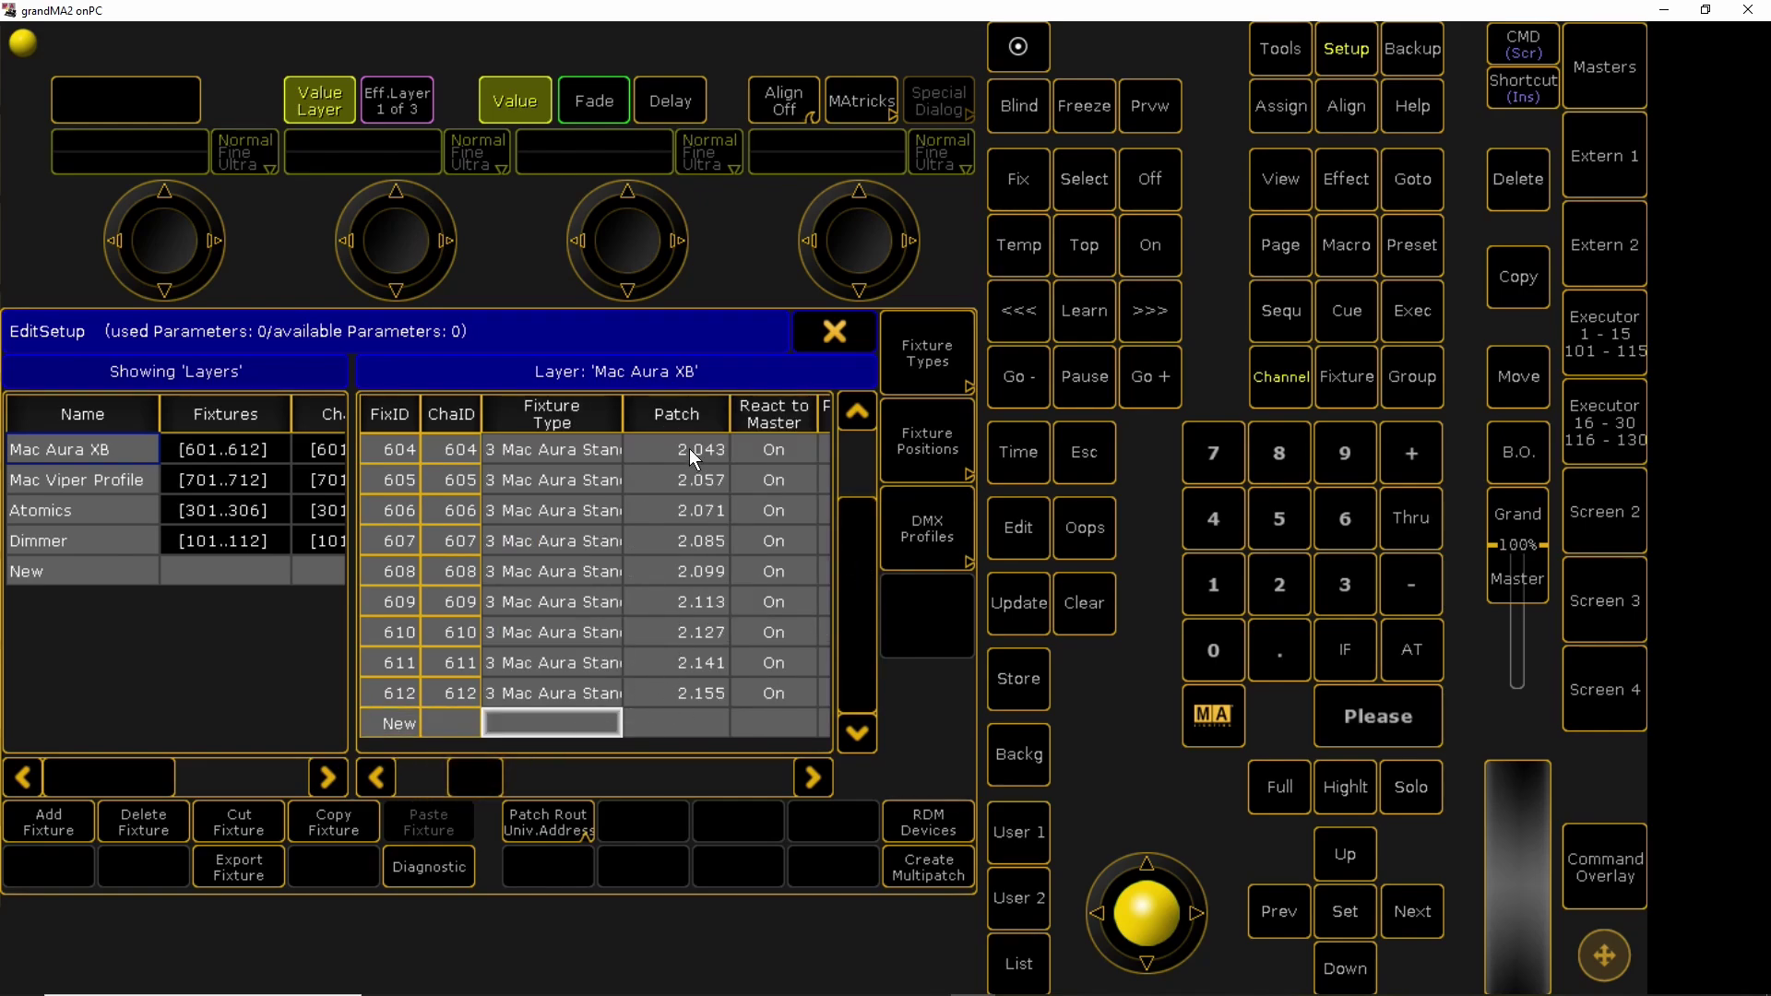
{"action": "key", "text": "Up"}
{"action": "key", "text": "Up"}
{"action": "key", "text": "Up"}
{"action": "key", "text": "Up"}
{"action": "key", "text": "Up"}
{"action": "key", "text": "Up"}
{"action": "key", "text": "Up"}
{"action": "key", "text": "Up"}
{"action": "key", "text": "Up"}
{"action": "key", "text": "Up"}
{"action": "key", "text": "Up"}
{"action": "key", "text": "Up"}
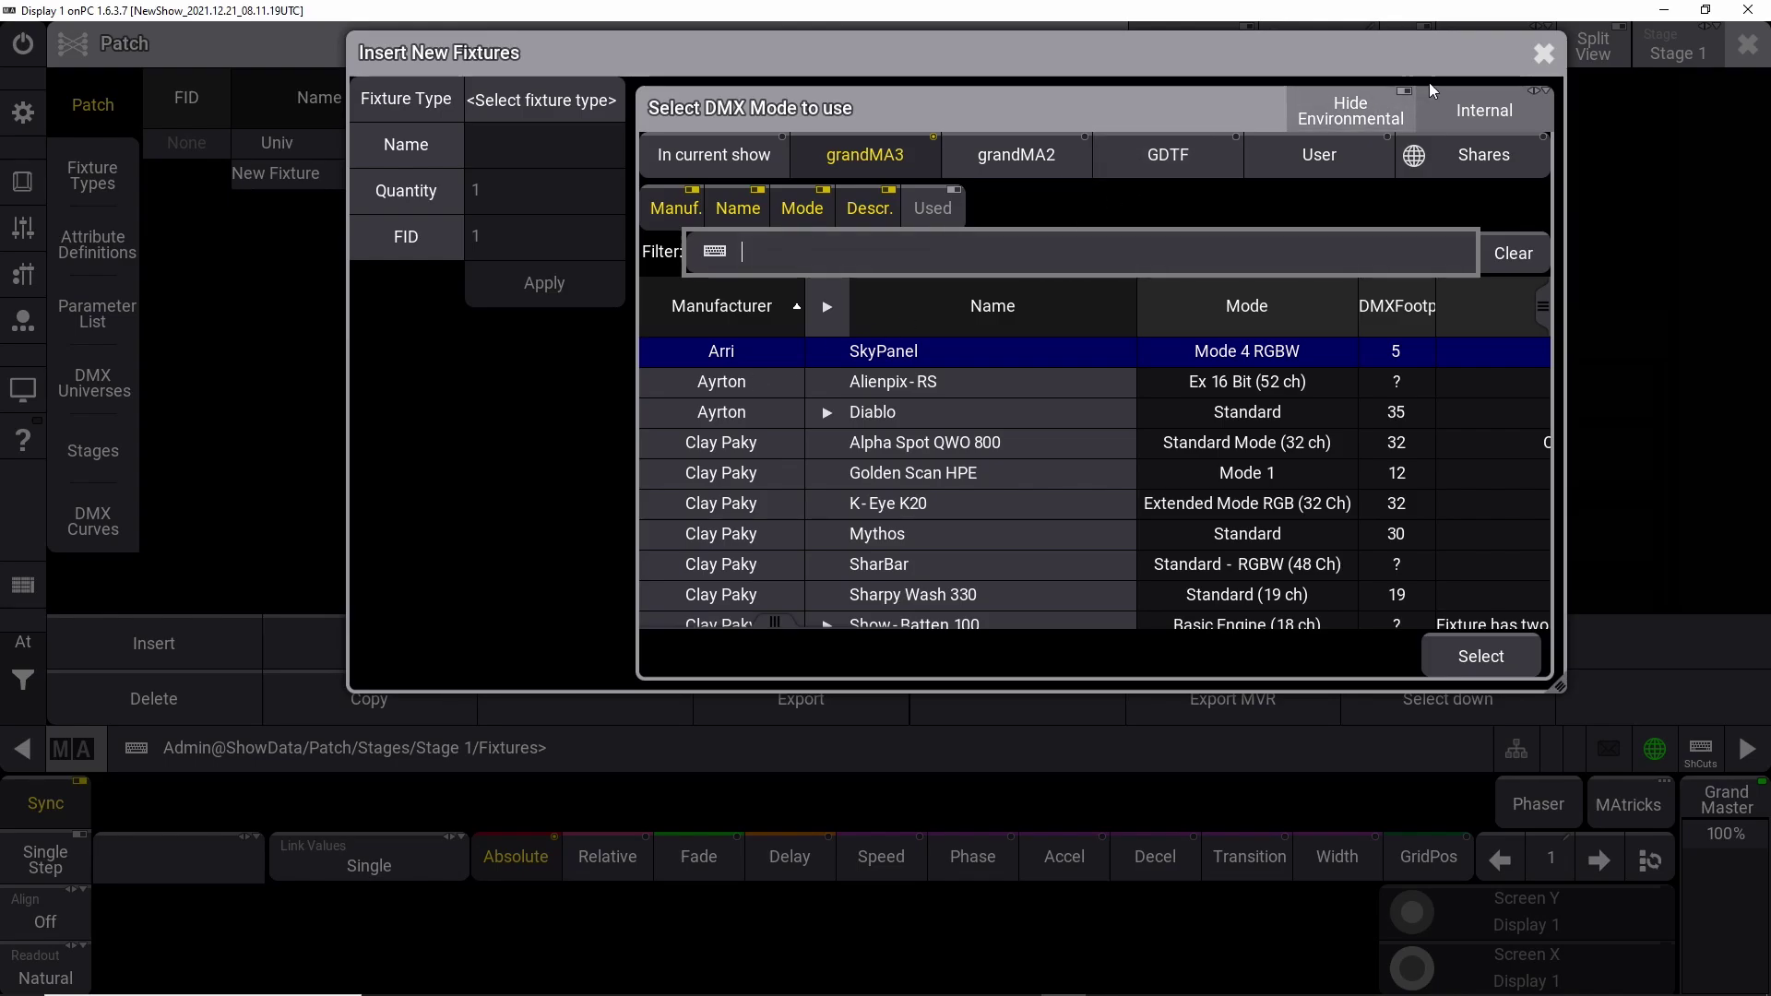
{"action": "left_click", "coordinate": [1538, 57]}
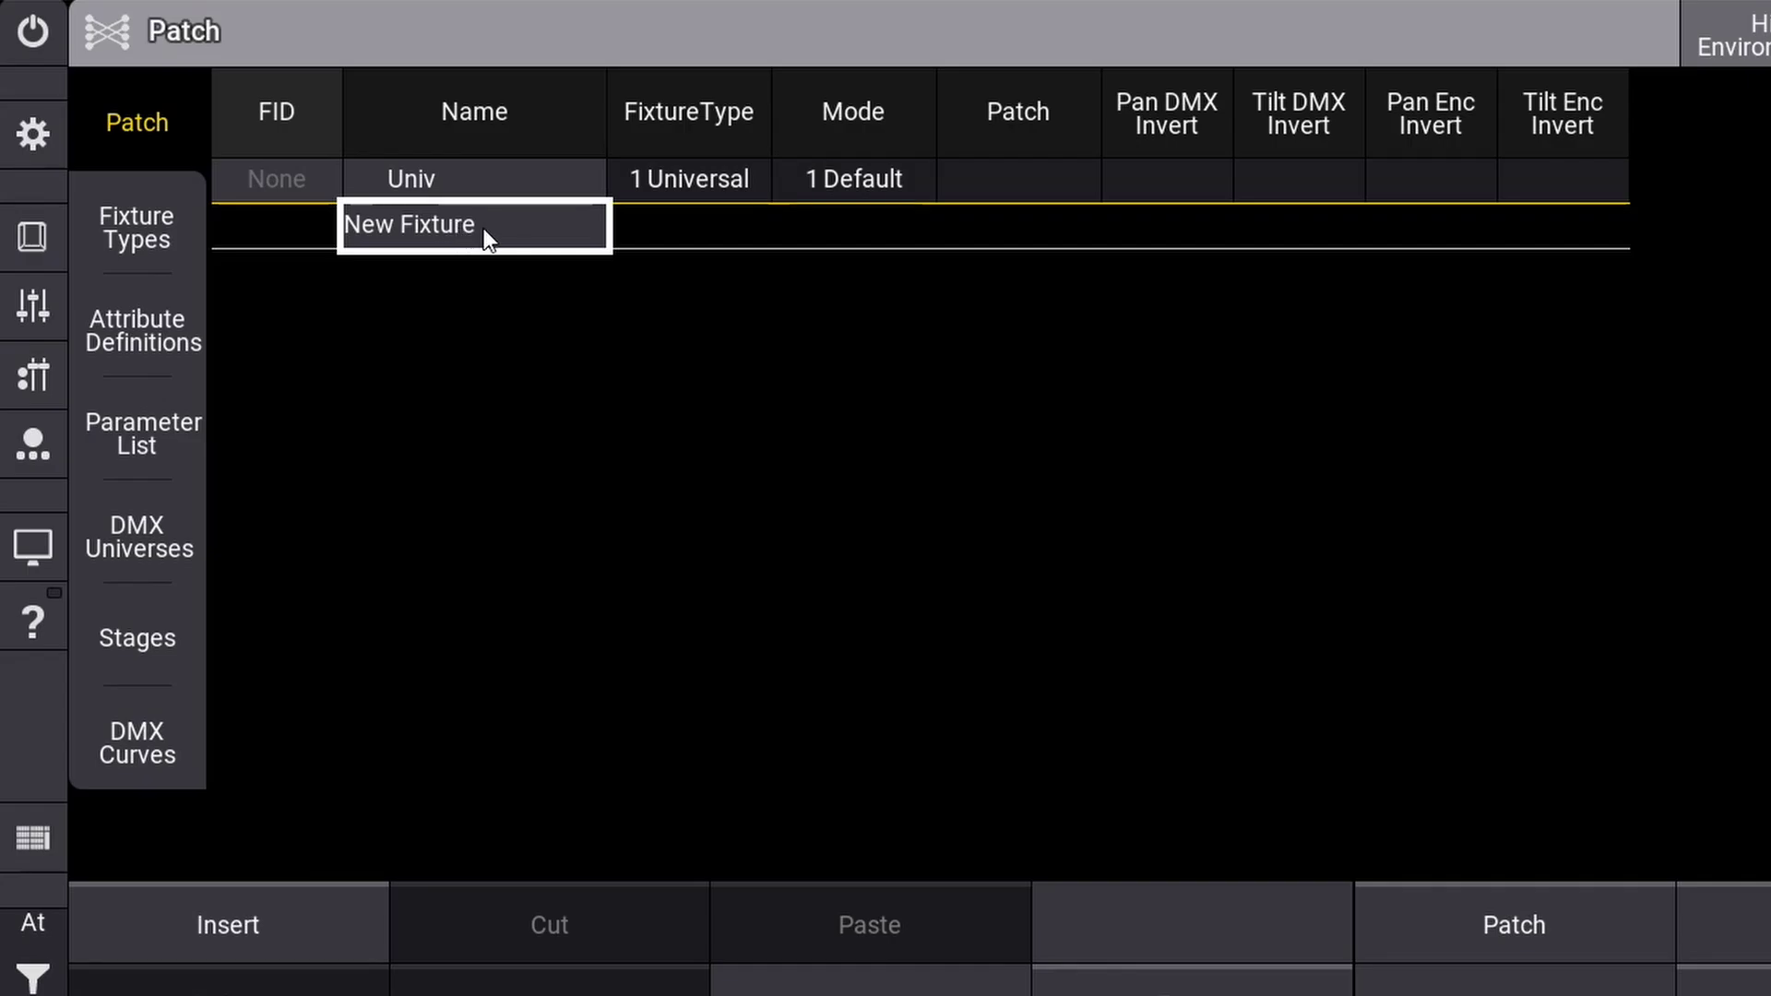
{"action": "left_click", "coordinate": [443, 232]}
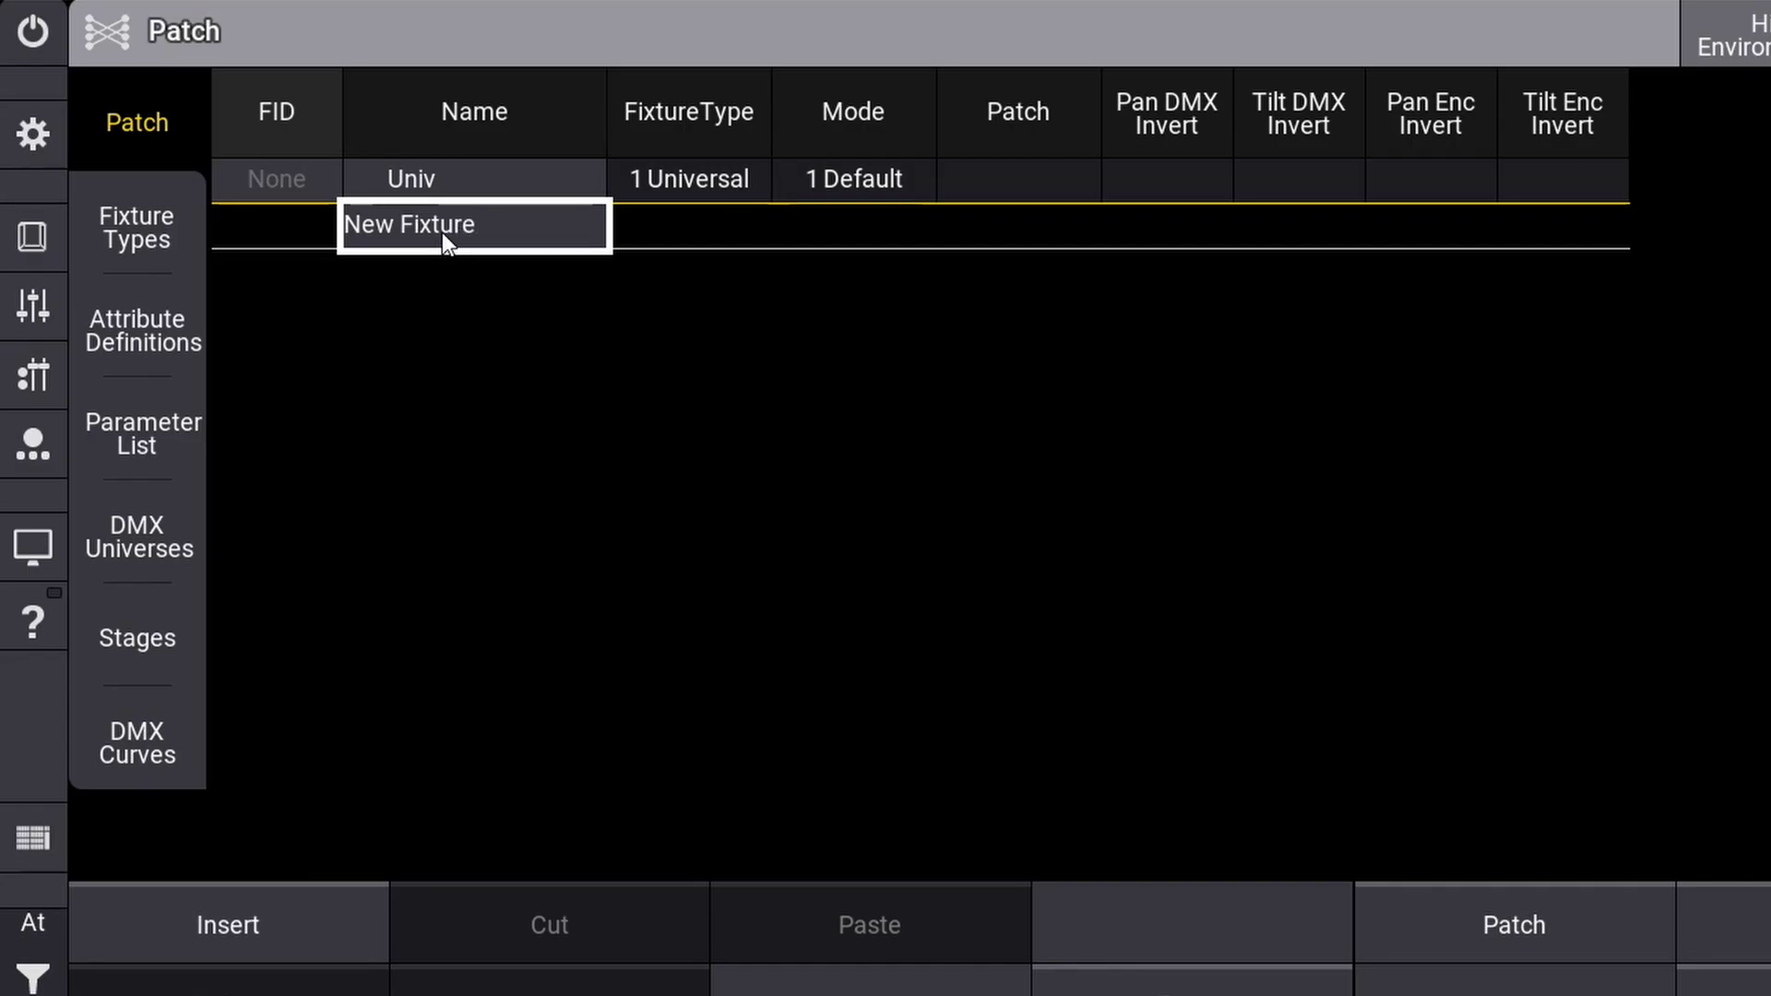
{"action": "left_click", "coordinate": [260, 909]}
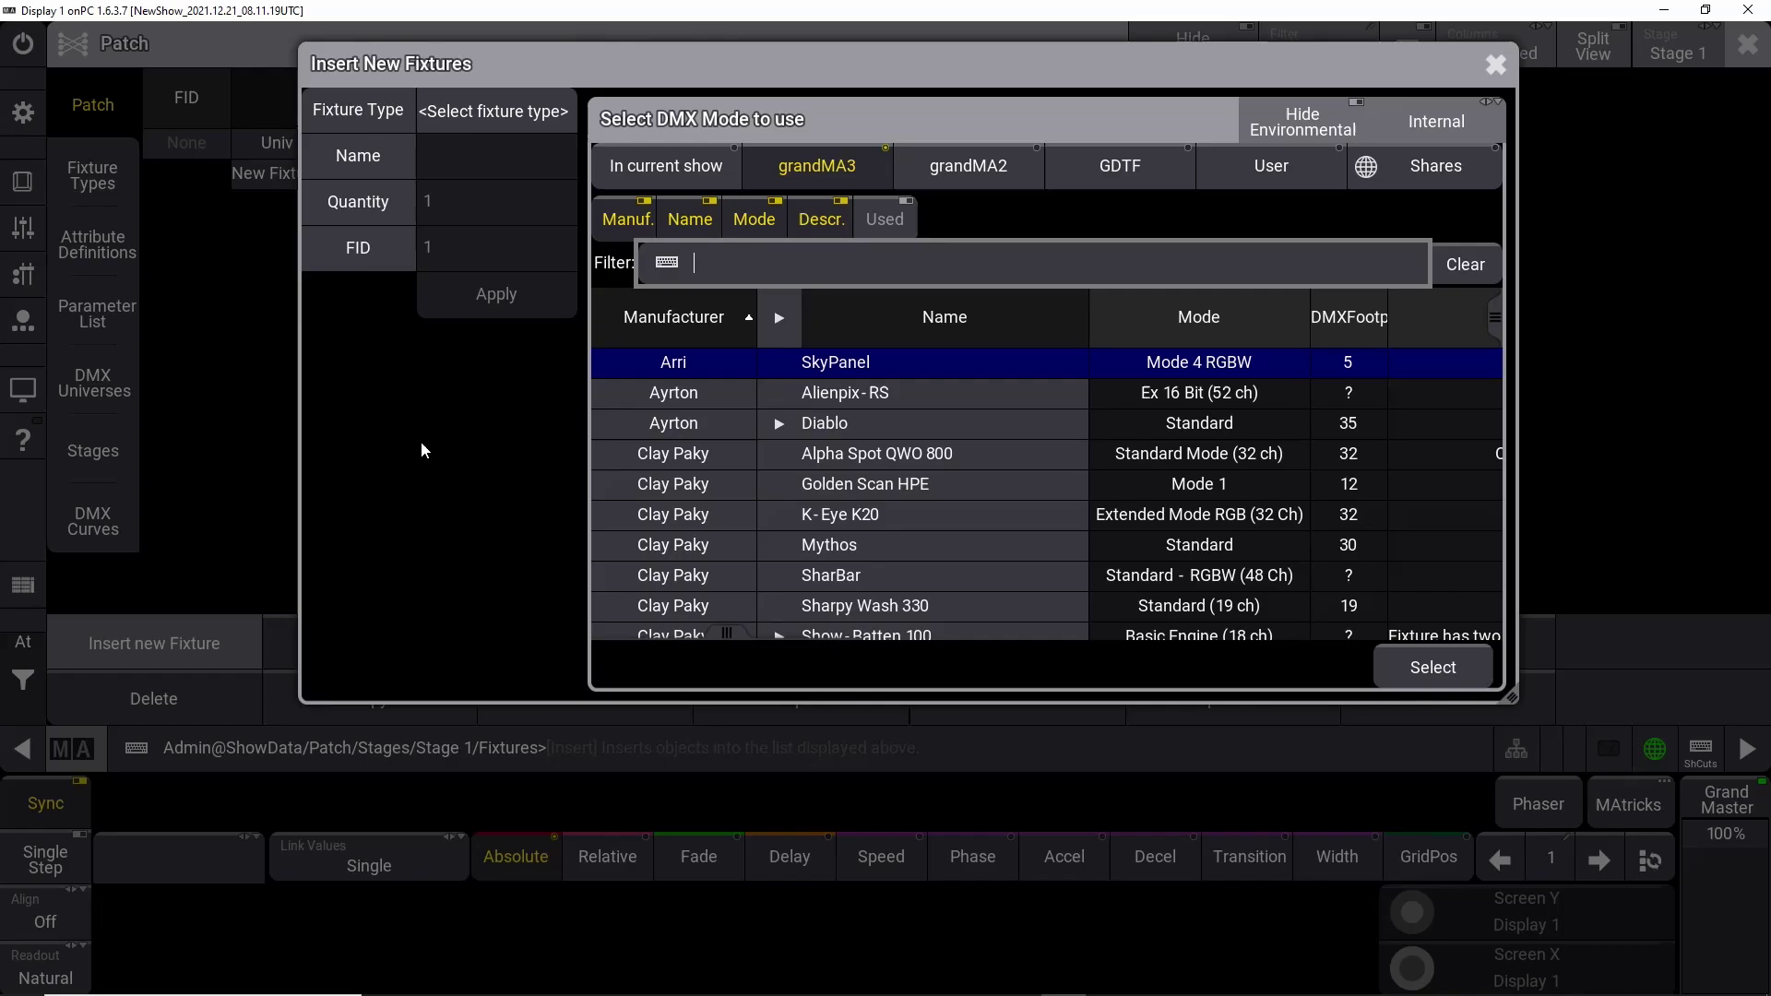
{"action": "left_click", "coordinate": [1494, 63]}
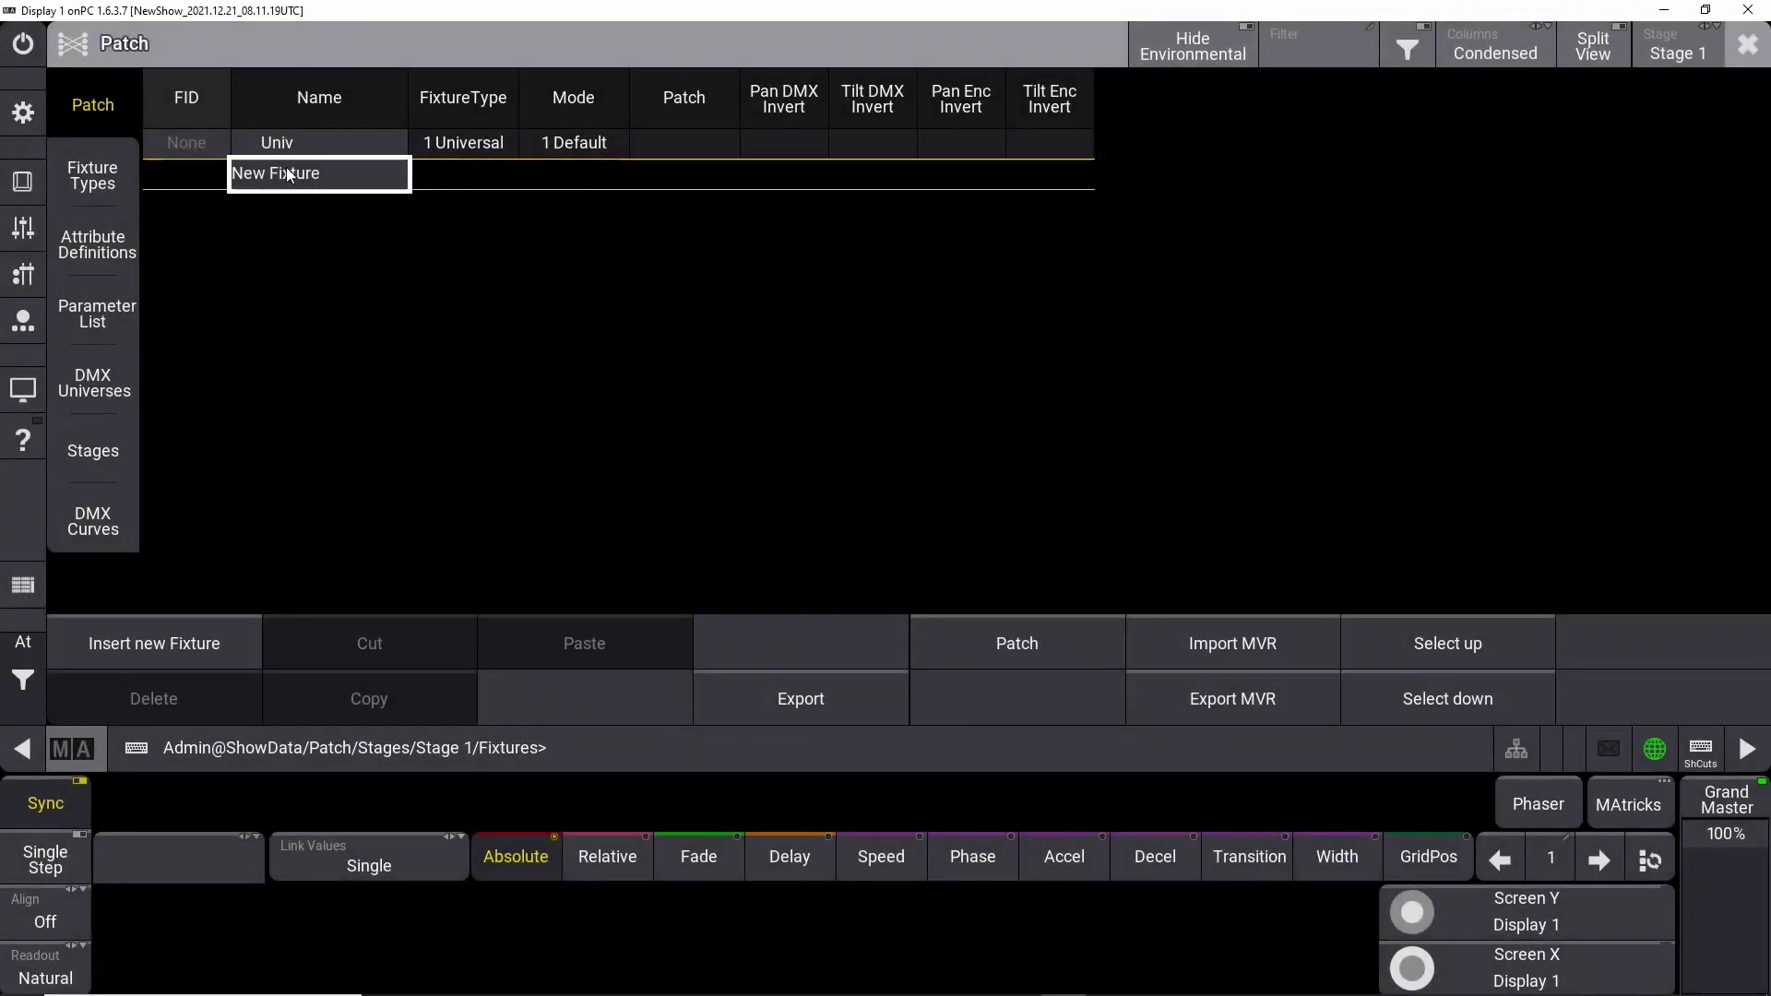
{"action": "left_click", "coordinate": [288, 175]}
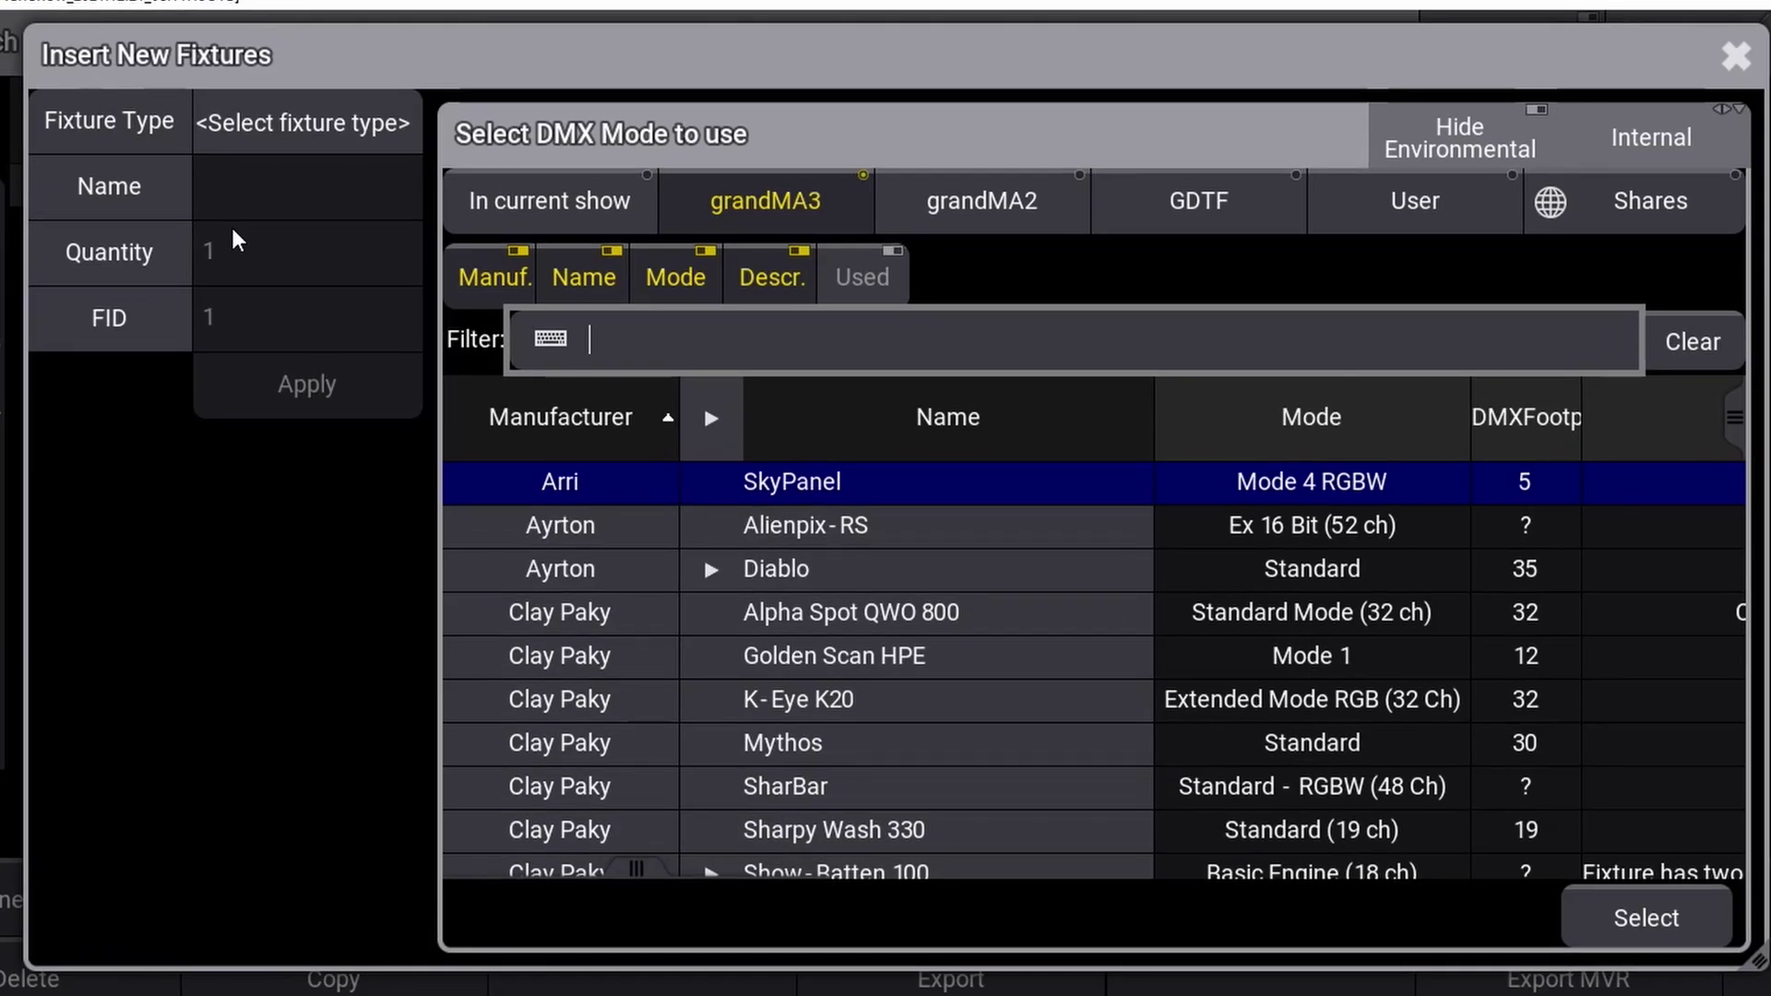
{"action": "left_click", "coordinate": [544, 208]}
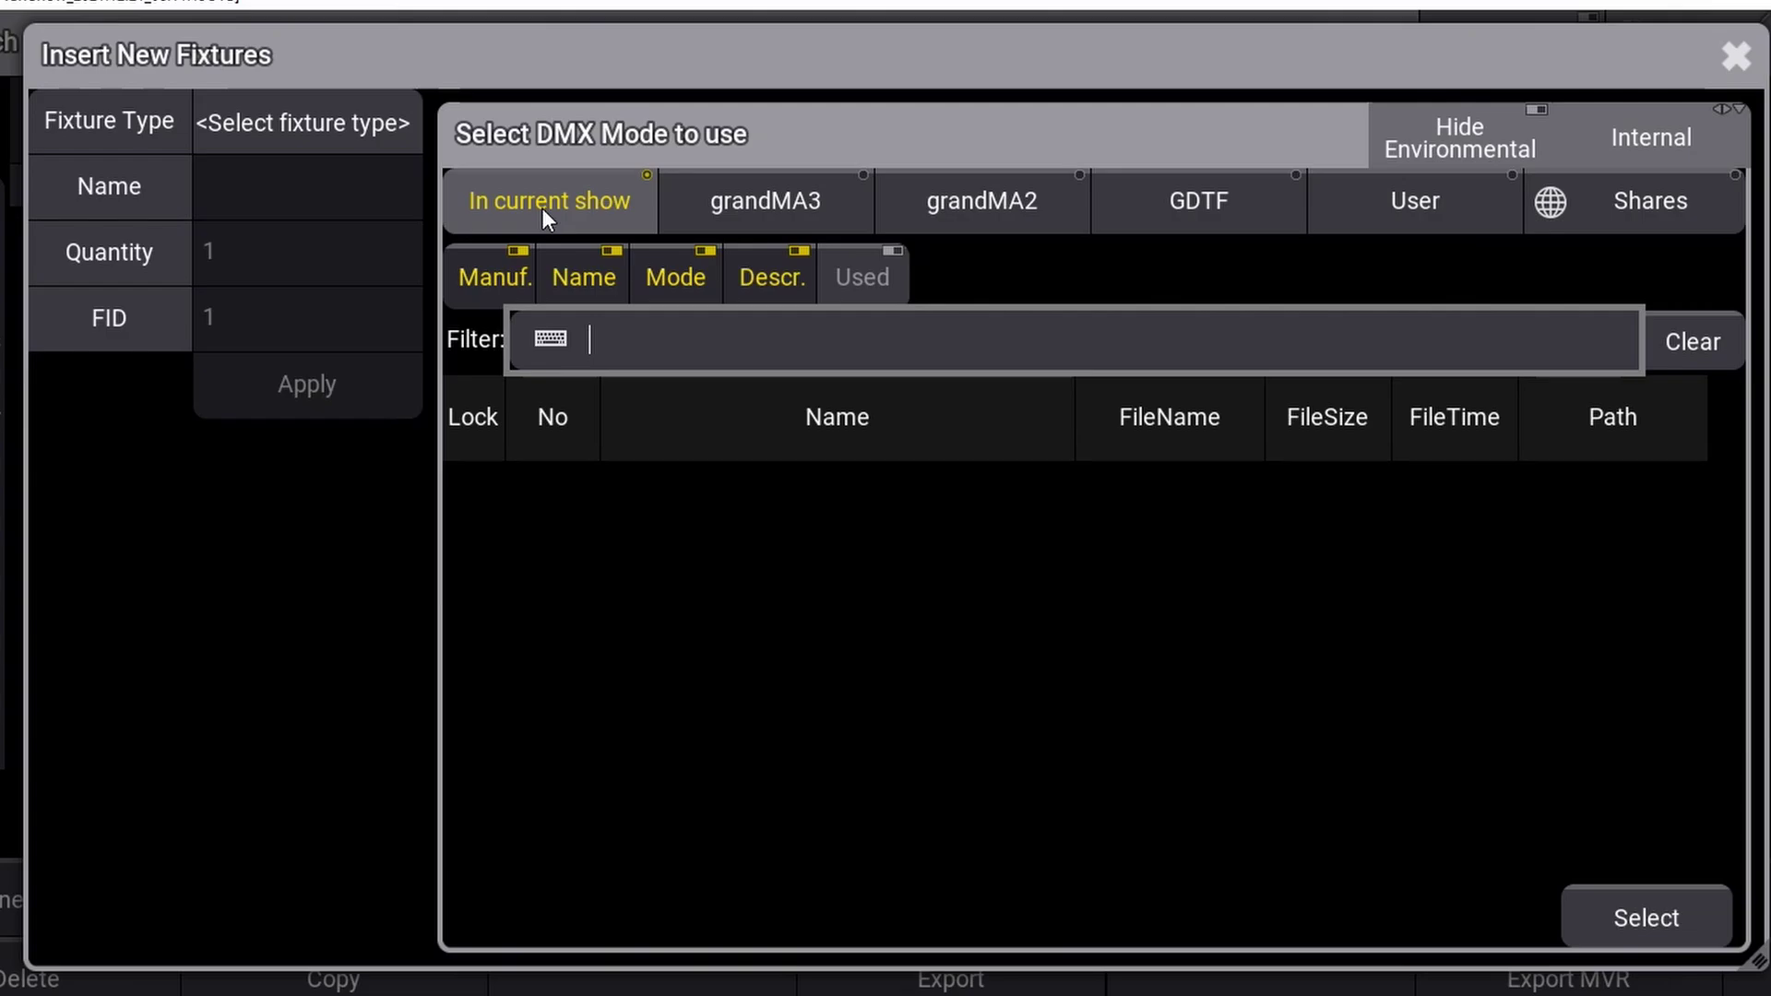
{"action": "left_click", "coordinate": [753, 192]}
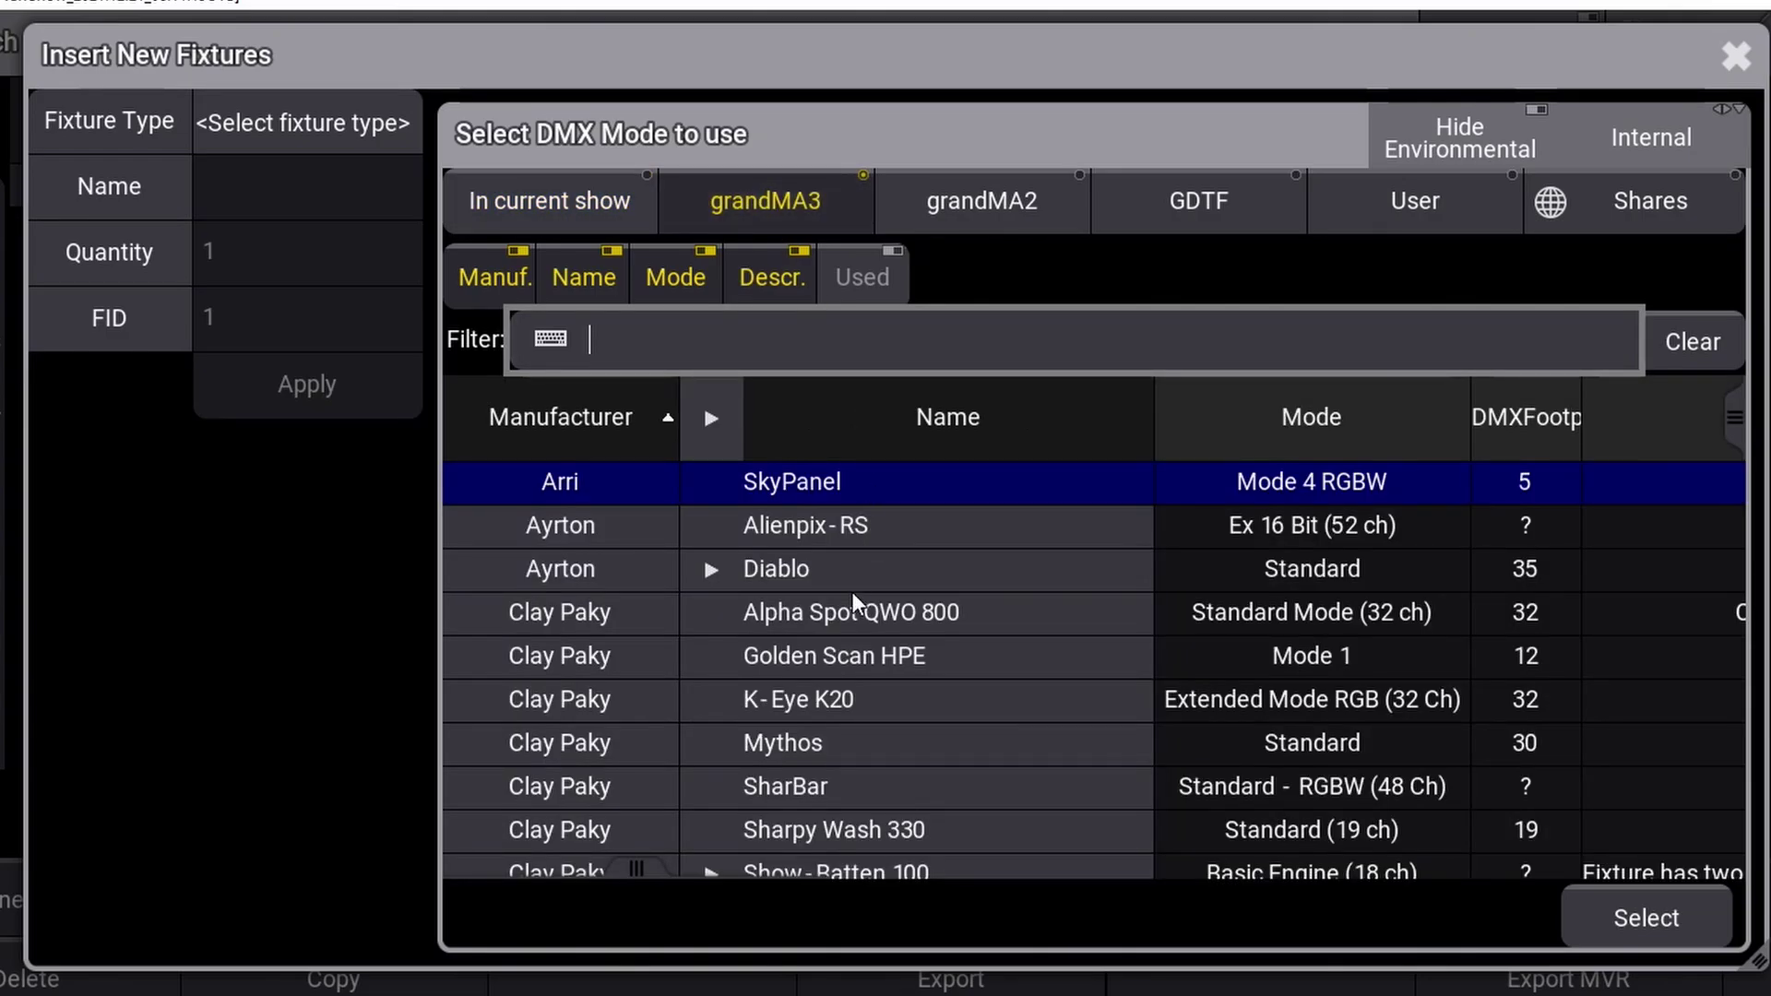
{"action": "key", "text": "Down"}
{"action": "key", "text": "Down"}
{"action": "key", "text": "Down"}
{"action": "key", "text": "Down"}
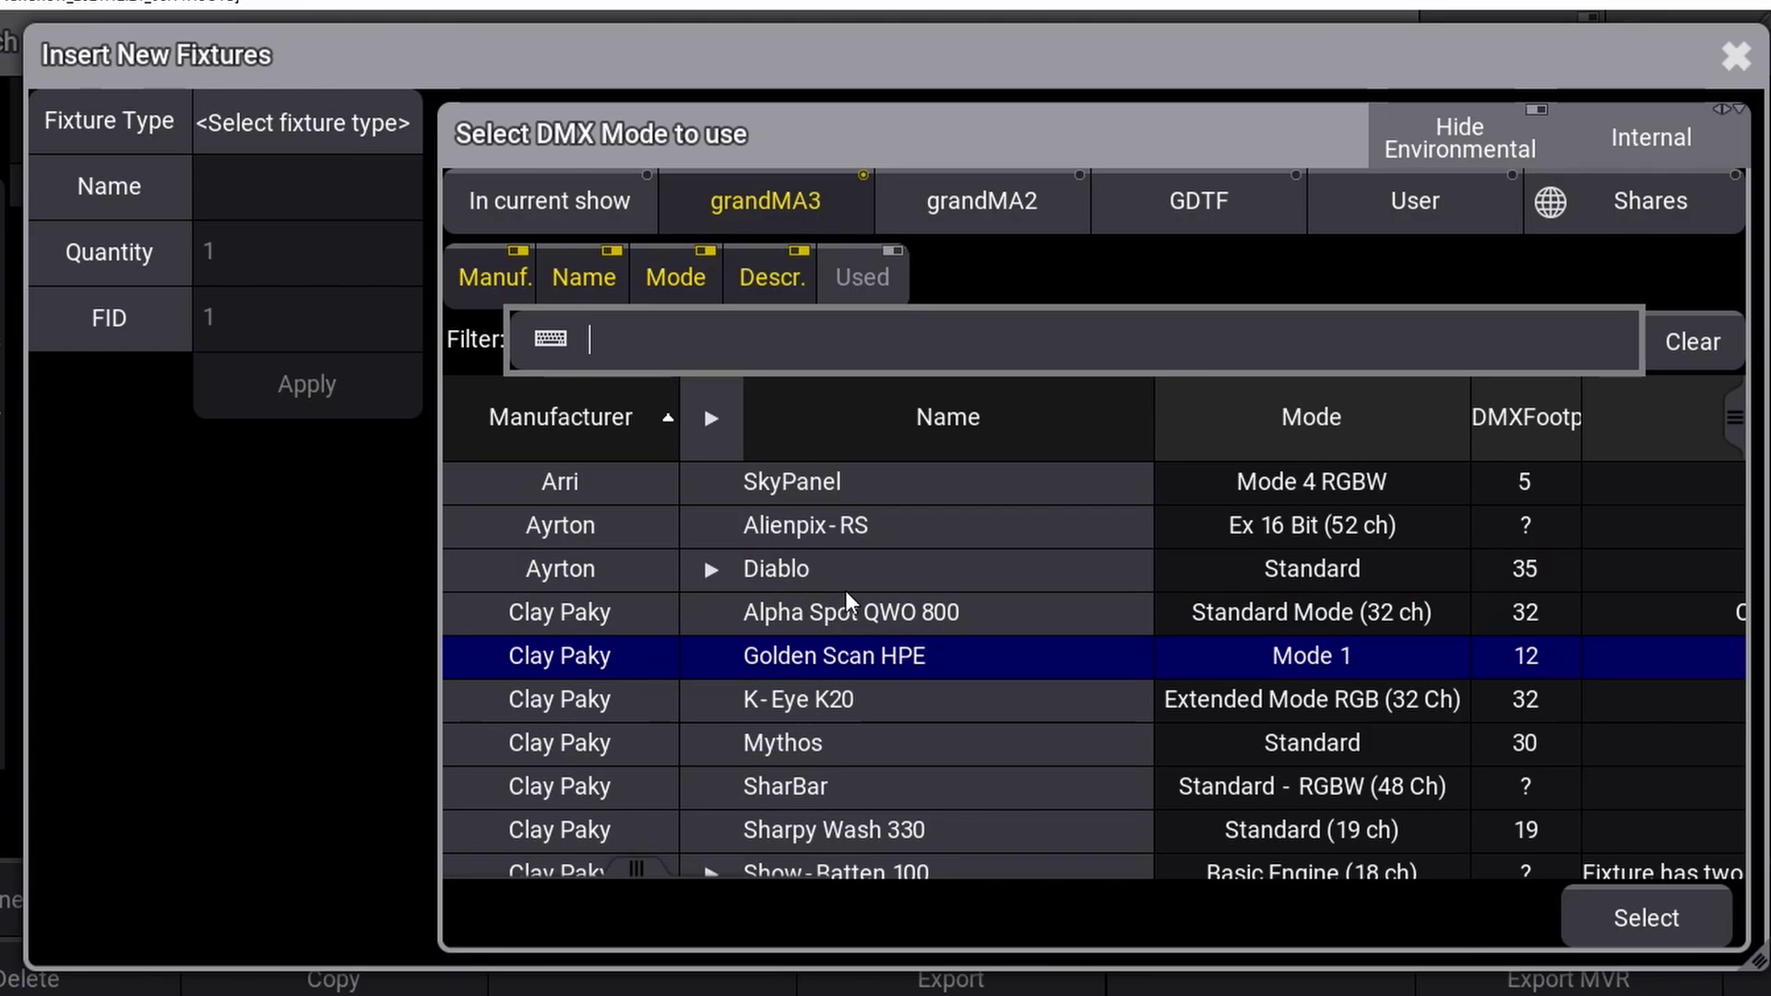
{"action": "key", "text": "Down"}
{"action": "key", "text": "Down"}
{"action": "key", "text": "Down"}
{"action": "key", "text": "Down"}
{"action": "key", "text": "Down"}
{"action": "key", "text": "Down"}
{"action": "key", "text": "Down"}
{"action": "key", "text": "Down"}
{"action": "key", "text": "Down"}
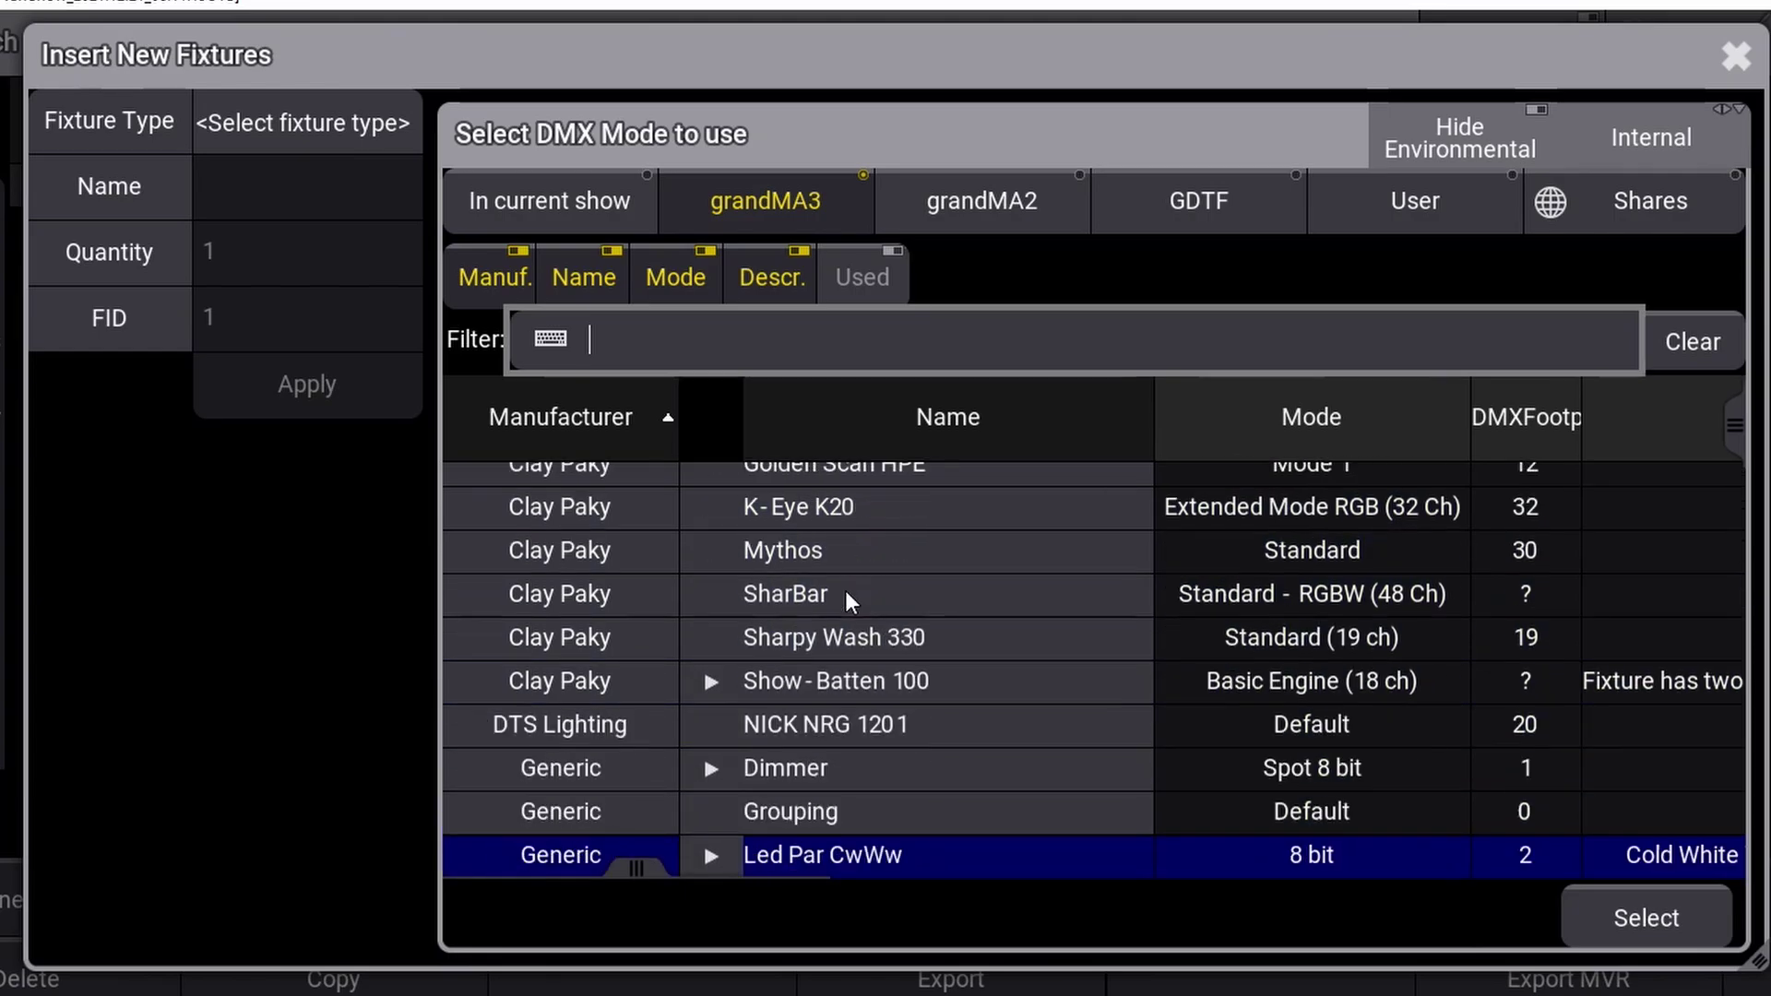
{"action": "key", "text": "Down"}
{"action": "key", "text": "Down"}
{"action": "key", "text": "Down"}
{"action": "key", "text": "Down"}
{"action": "key", "text": "Down"}
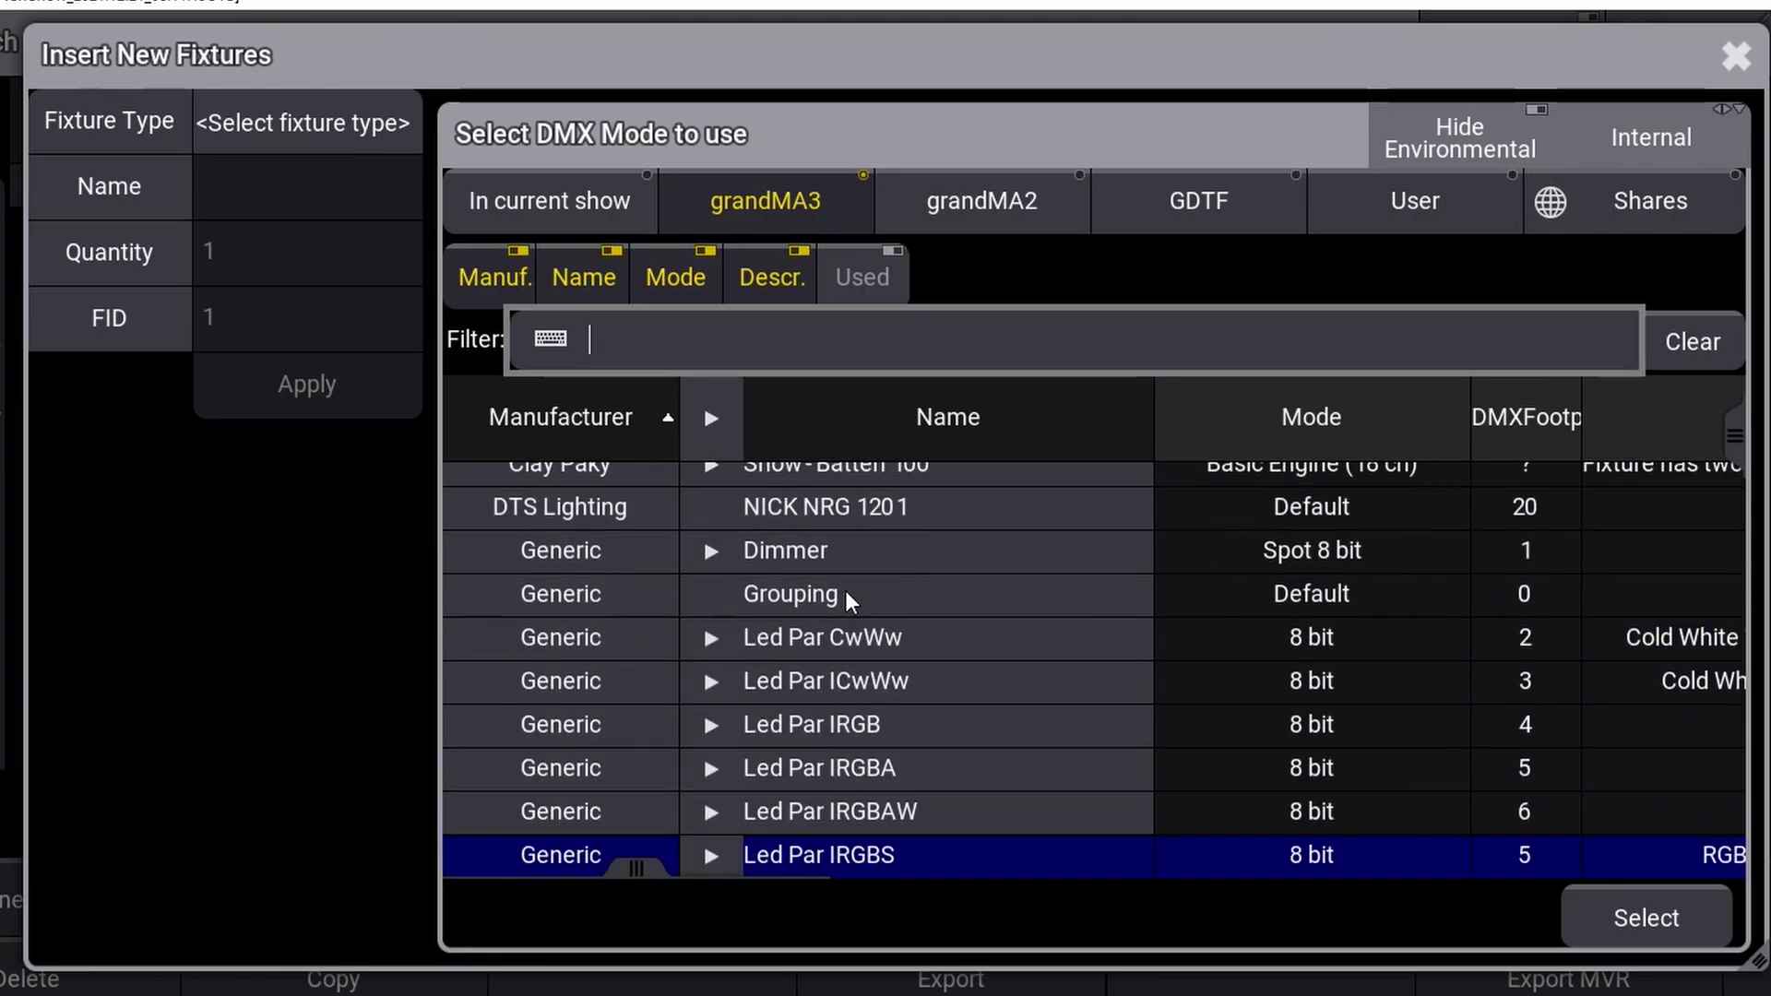
{"action": "key", "text": "Down"}
{"action": "key", "text": "Down"}
{"action": "key", "text": "Down"}
{"action": "key", "text": "Down"}
{"action": "key", "text": "Down"}
{"action": "key", "text": "Down"}
{"action": "key", "text": "Down"}
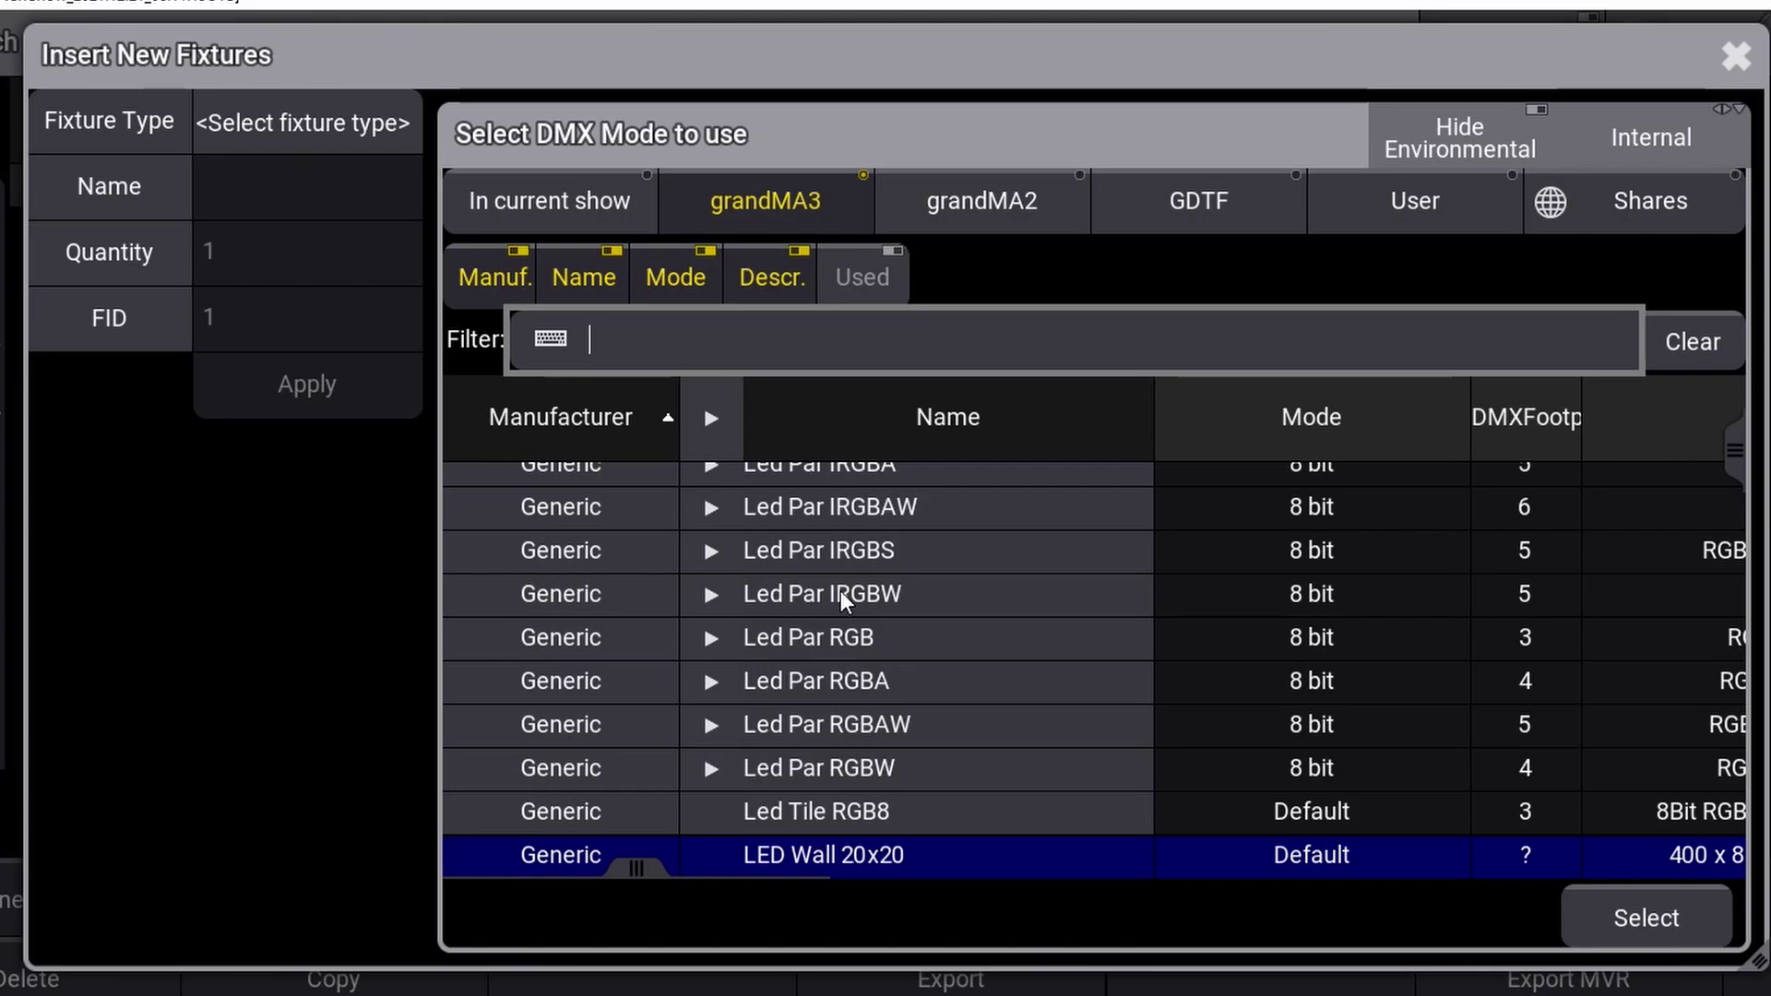
{"action": "key", "text": "Down"}
{"action": "key", "text": "Down"}
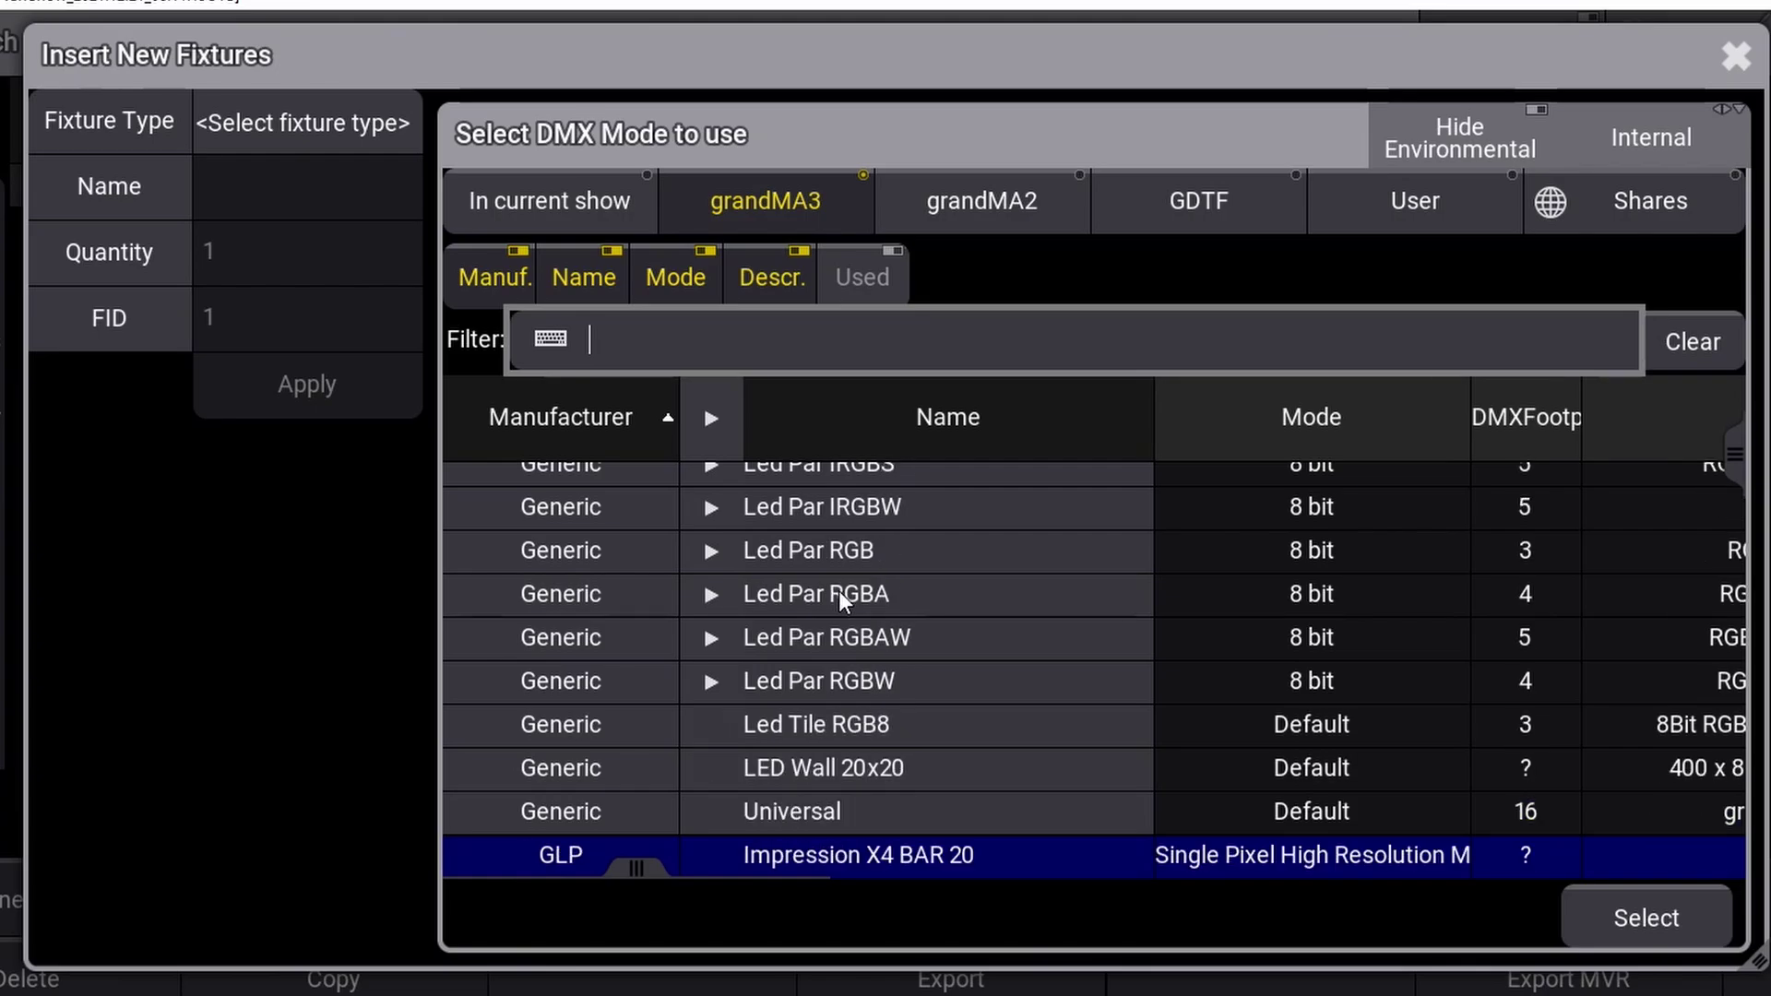
{"action": "key", "text": "Down"}
{"action": "left_click_drag", "start_coordinate": [1728, 463], "coordinate": [1734, 505]}
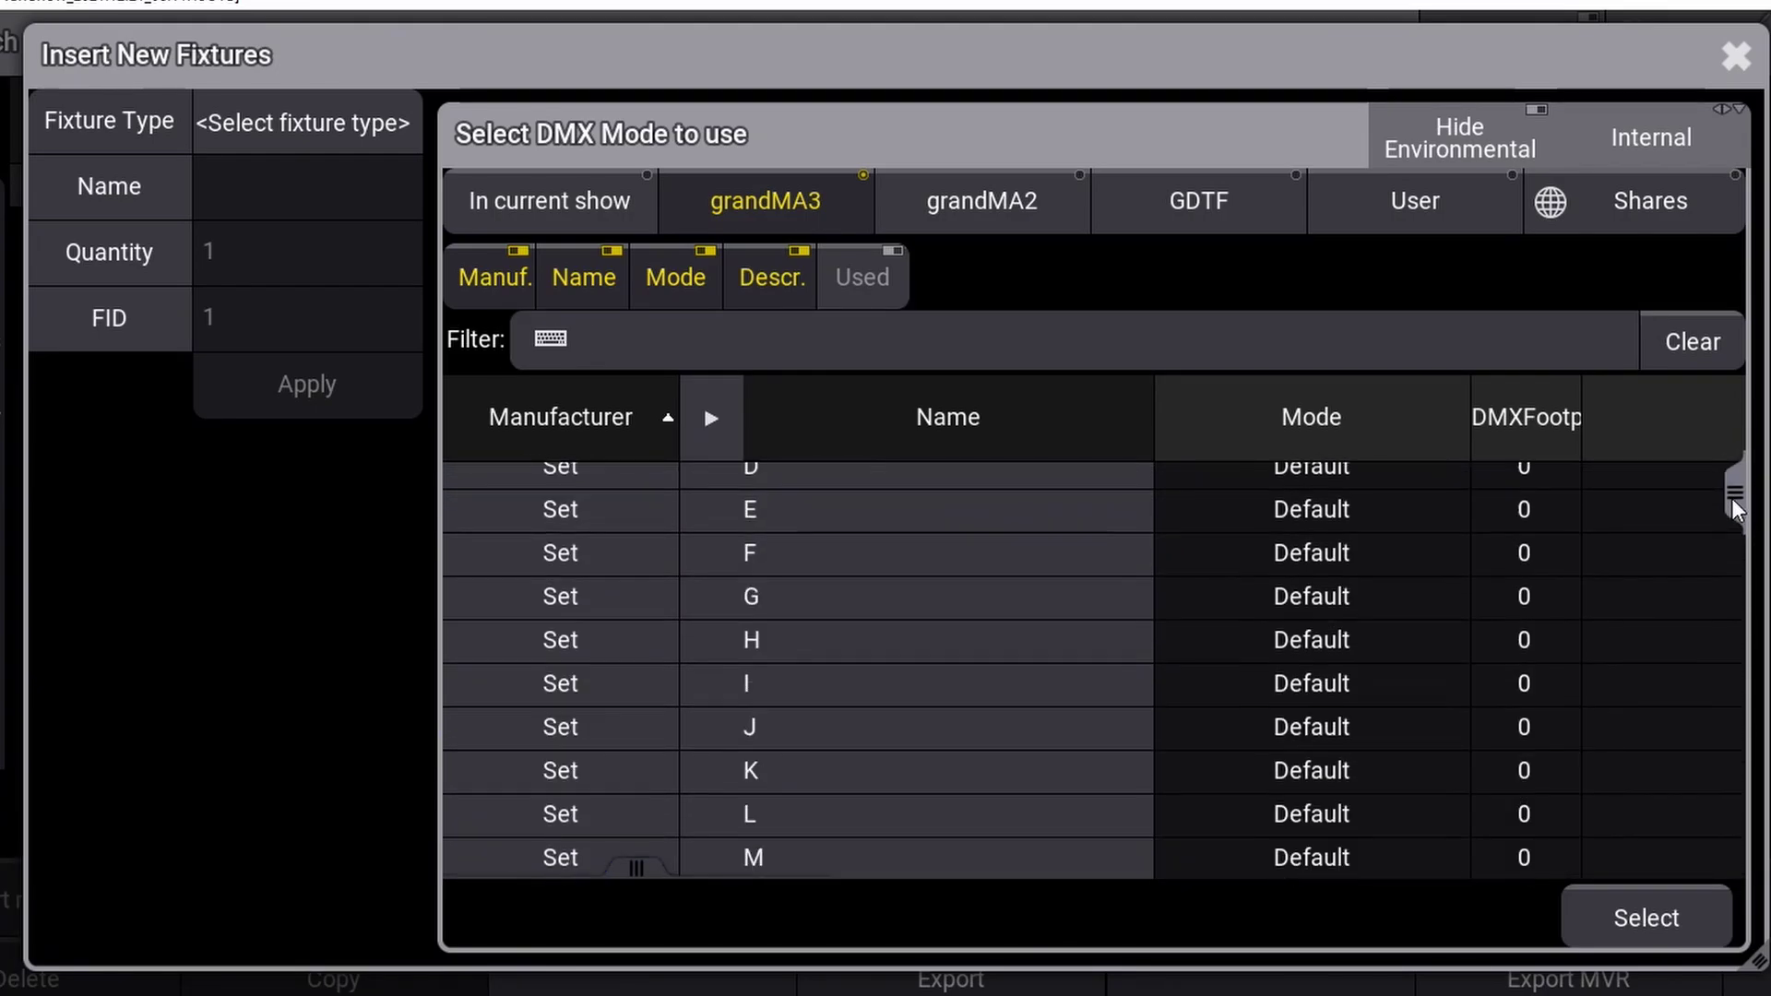
Show the grandMA2 library and step down past Blizzard Lighting to Bright Norway XCore Wash
{"action": "left_click", "coordinate": [1031, 213]}
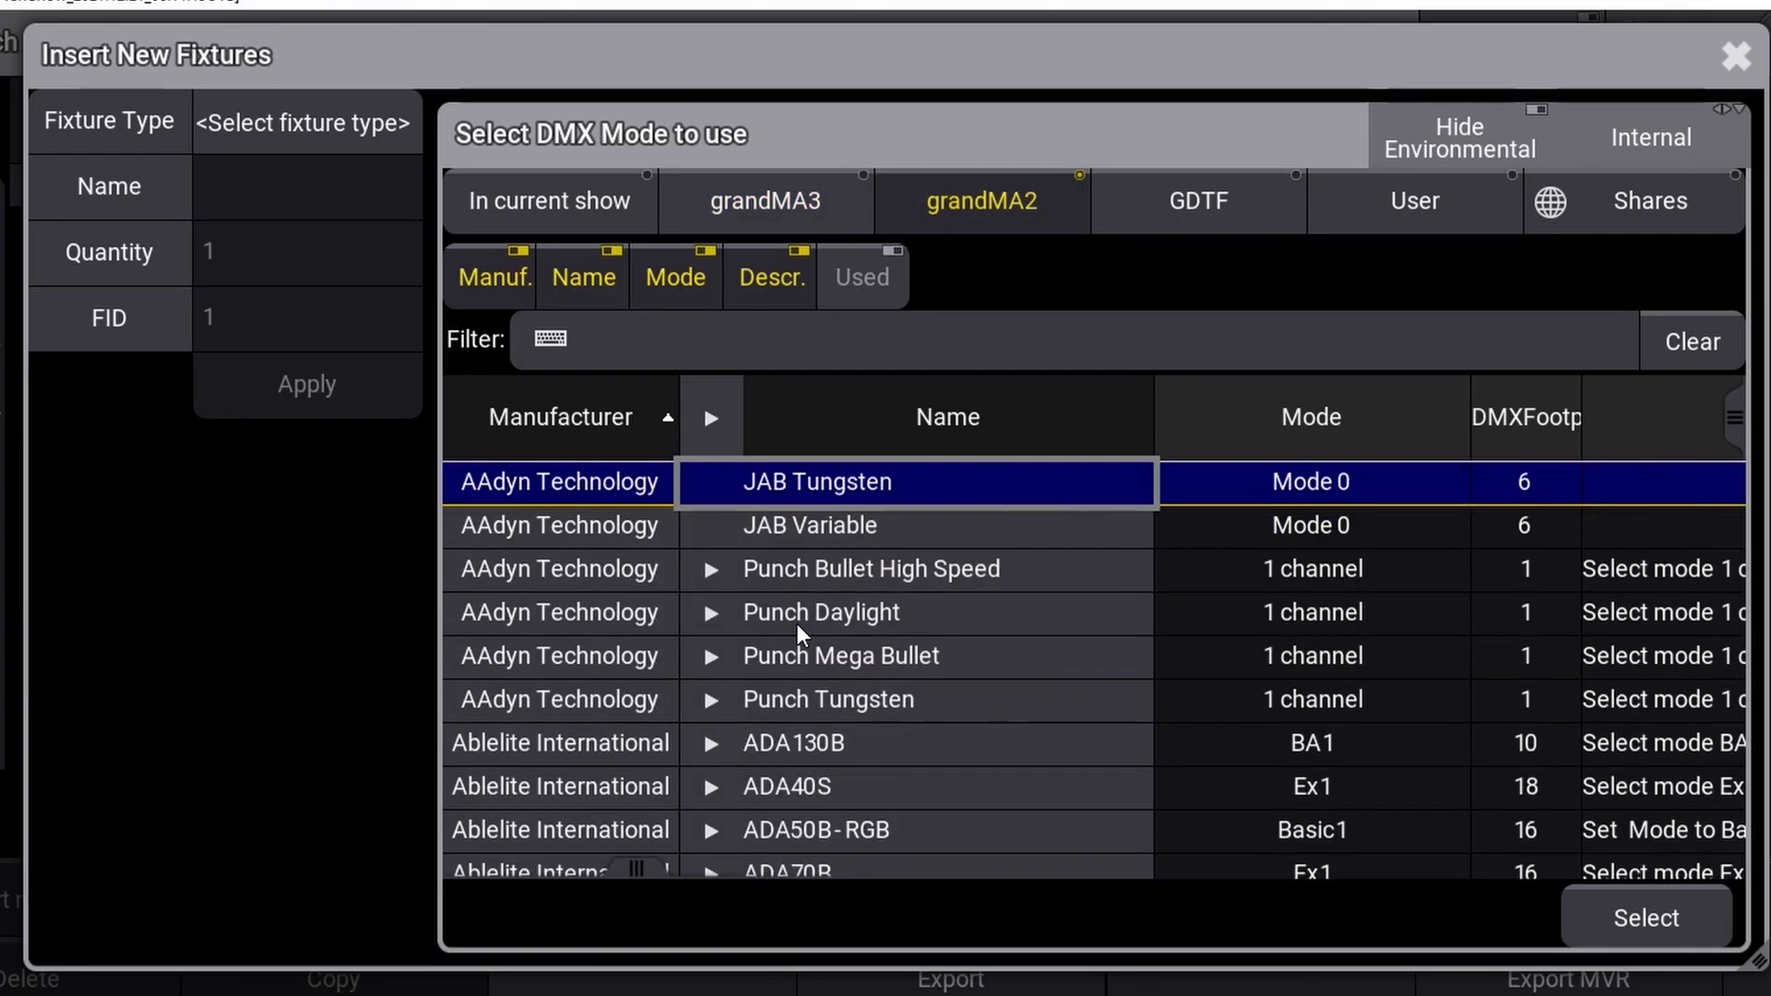
{"action": "scroll", "coordinate": [796, 624], "scroll_direction": "up", "scroll_amount": 6}
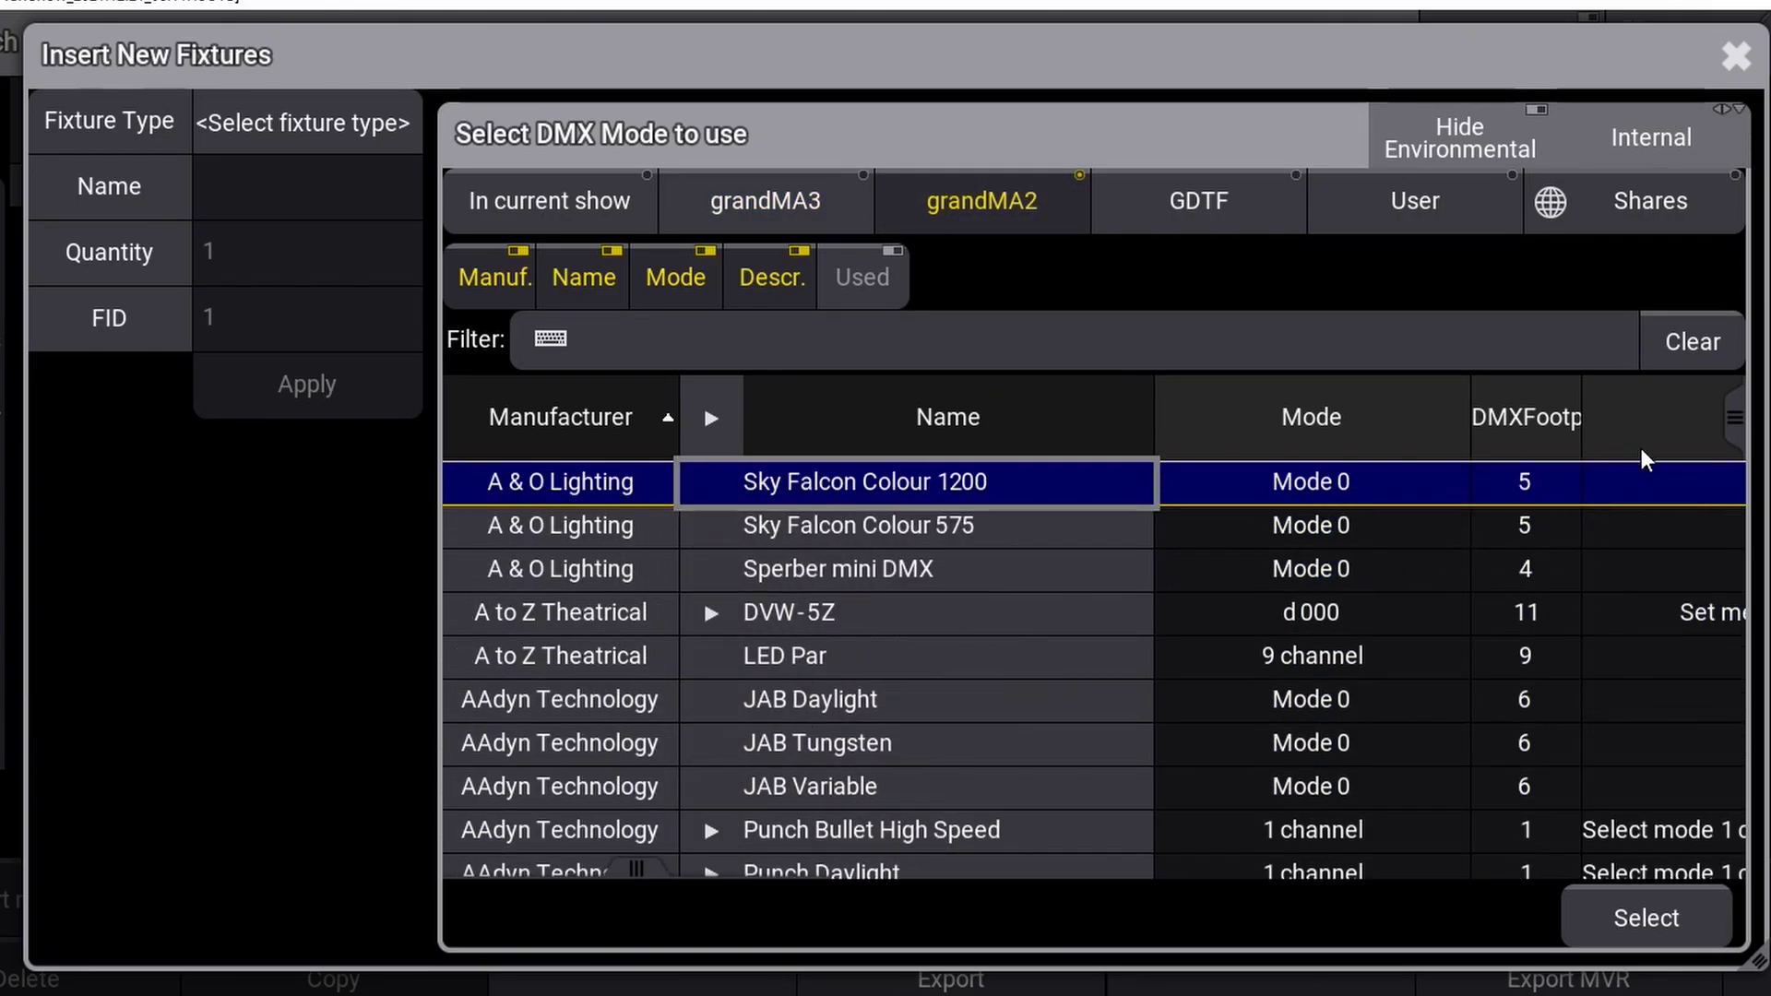
{"action": "left_click_drag", "start_coordinate": [1733, 422], "coordinate": [1730, 472]}
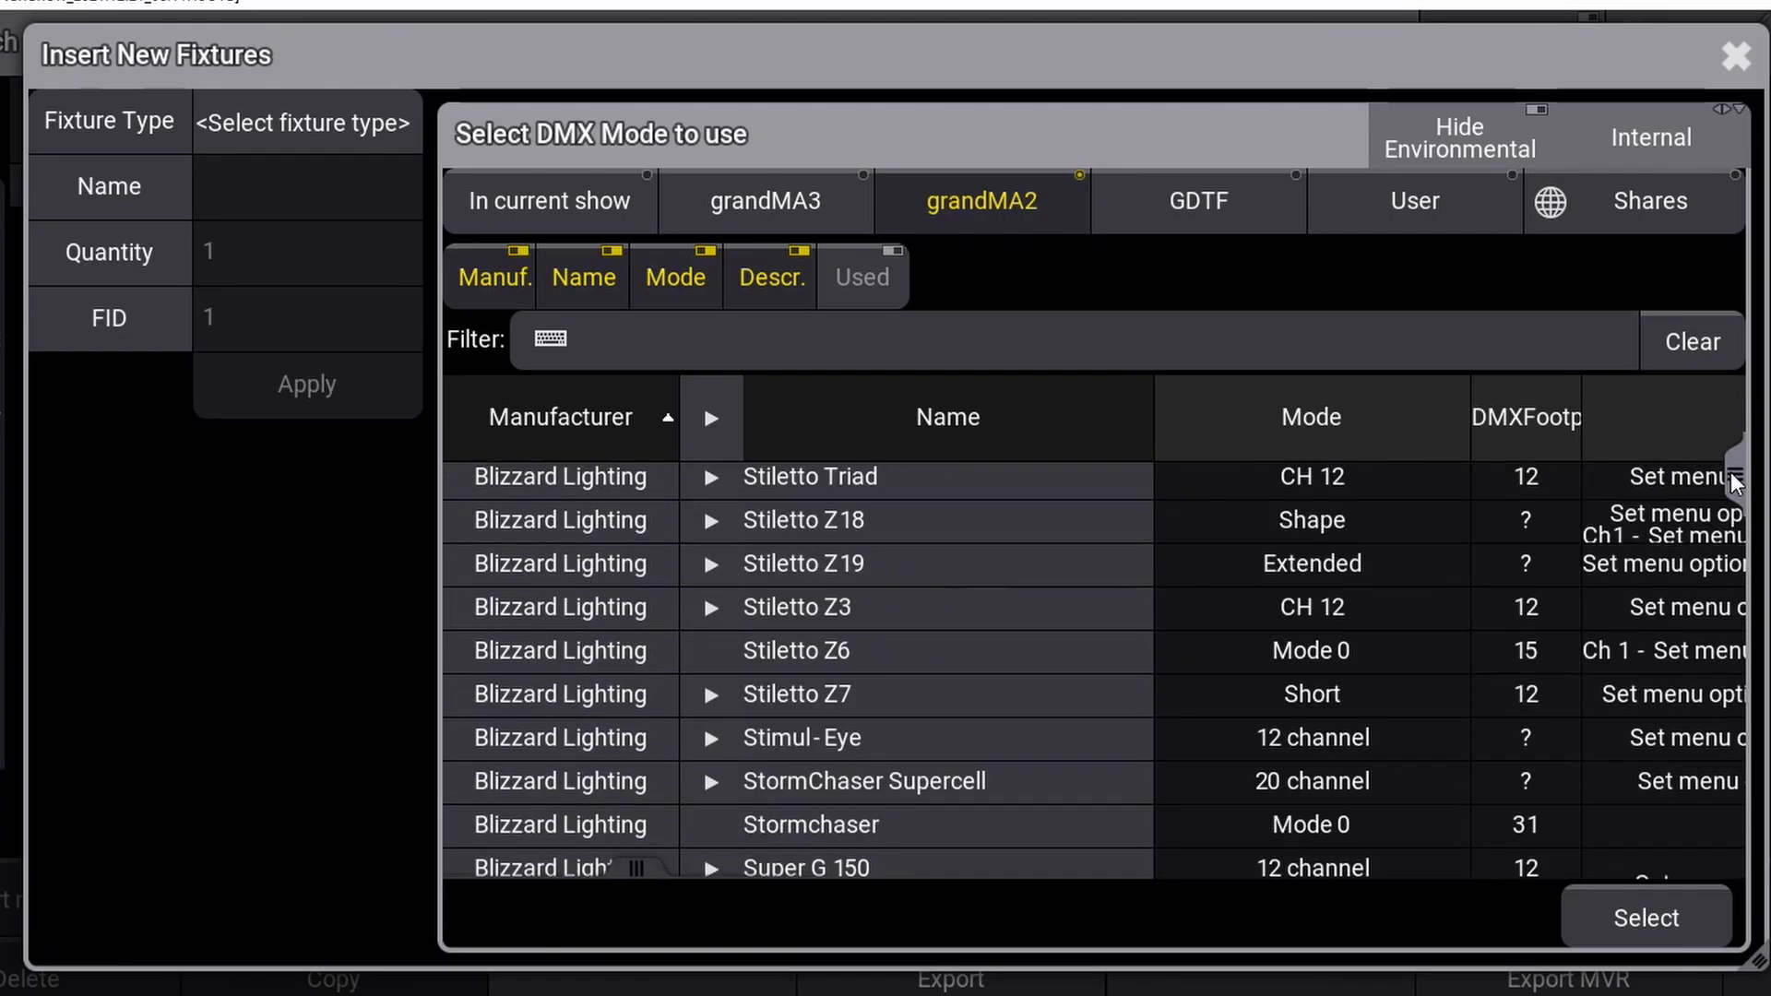
{"action": "left_click", "coordinate": [590, 667]}
{"action": "key", "text": "Down"}
{"action": "key", "text": "Down"}
{"action": "key", "text": "Down"}
{"action": "key", "text": "Down"}
{"action": "key", "text": "Down"}
{"action": "key", "text": "Down"}
{"action": "key", "text": "Down"}
{"action": "key", "text": "Down"}
{"action": "key", "text": "Down"}
{"action": "key", "text": "Down"}
{"action": "key", "text": "Down"}
{"action": "key", "text": "Down"}
{"action": "key", "text": "Down"}
{"action": "key", "text": "Down"}
{"action": "key", "text": "Down"}
{"action": "key", "text": "Down"}
{"action": "key", "text": "Down"}
{"action": "key", "text": "Down"}
{"action": "key", "text": "Down"}
{"action": "key", "text": "Down"}
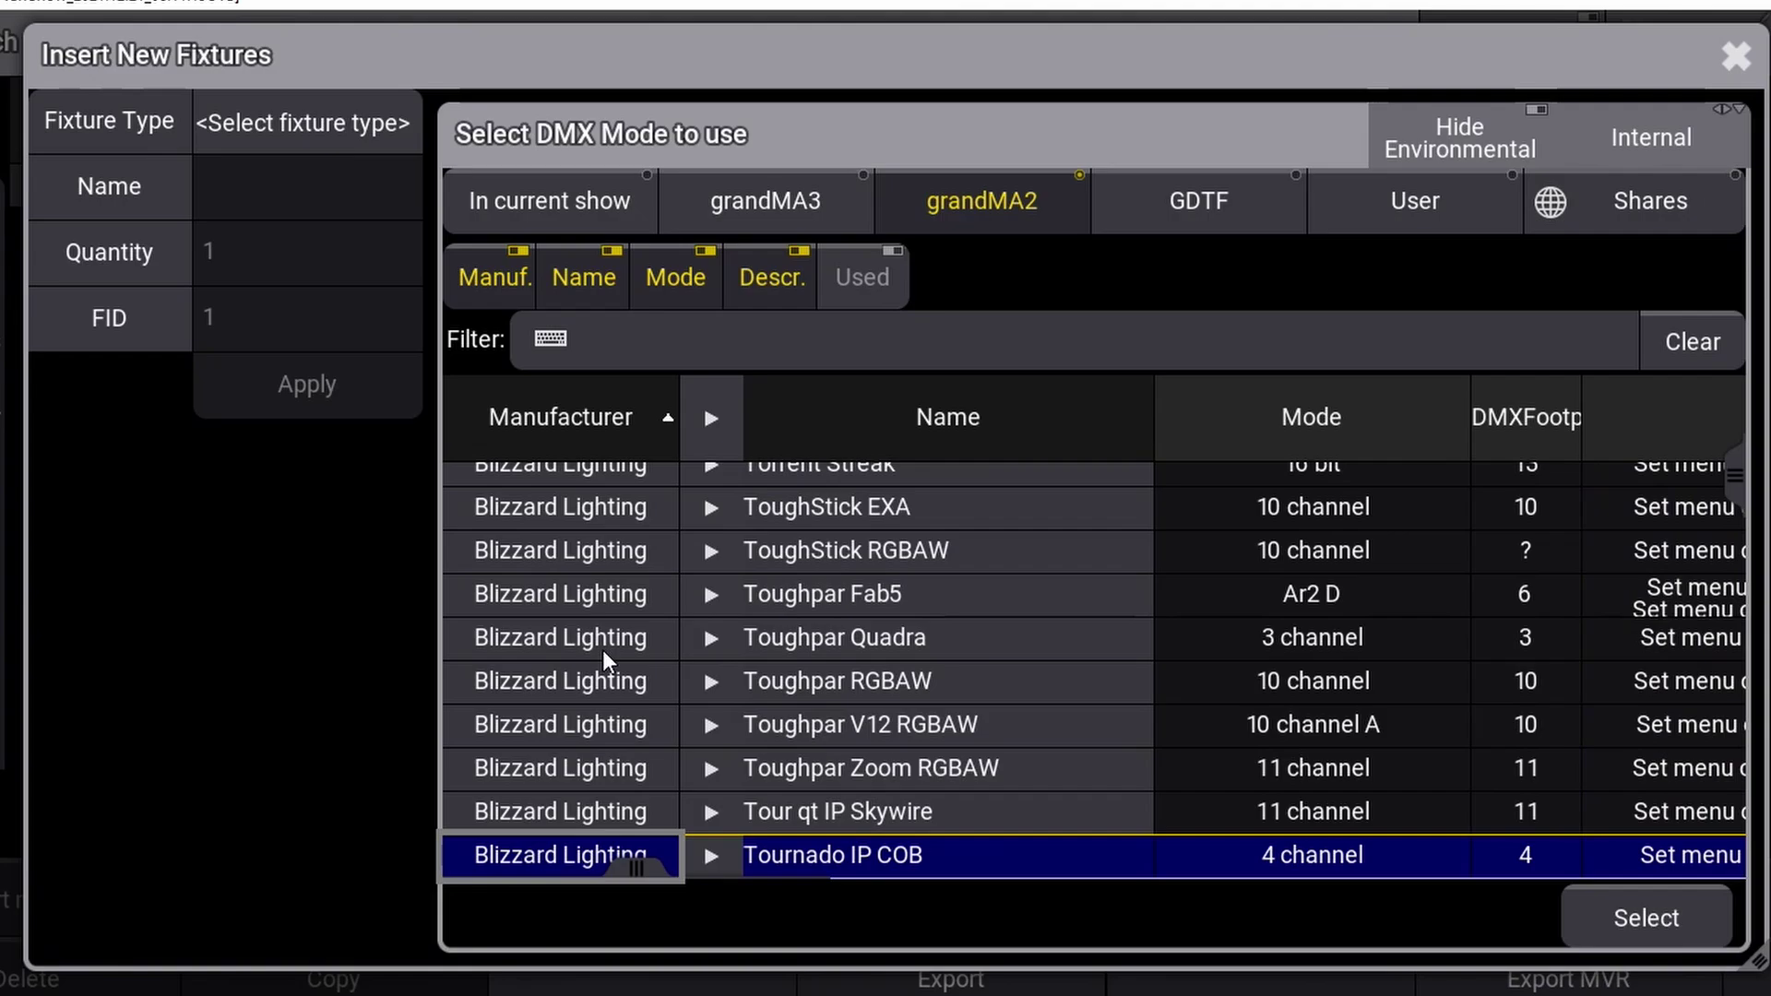
{"action": "key", "text": "Down"}
{"action": "key", "text": "Down"}
{"action": "key", "text": "Down"}
{"action": "key", "text": "Down"}
{"action": "key", "text": "Down"}
{"action": "key", "text": "Down"}
{"action": "key", "text": "Down"}
{"action": "key", "text": "Down"}
{"action": "key", "text": "Down"}
{"action": "key", "text": "Down"}
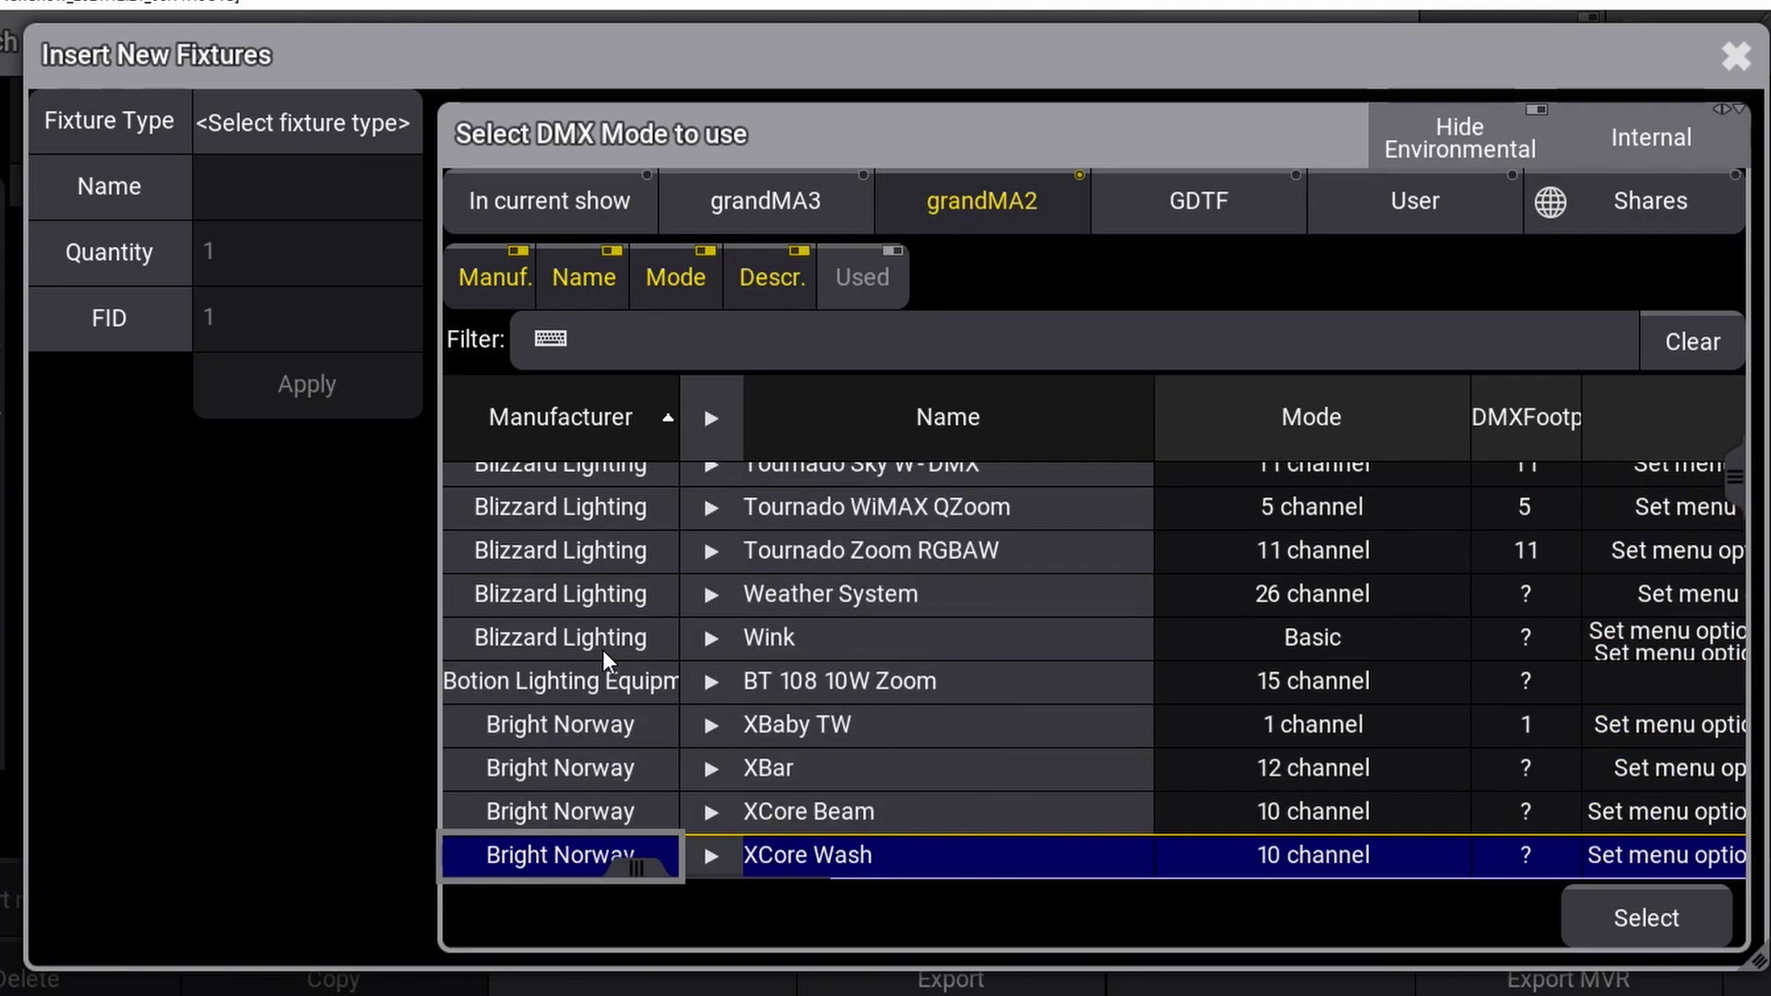
Switch to the GDTF library, holding only the Martin VDO Sceptron 10 1000mm
{"action": "left_click", "coordinate": [1217, 216]}
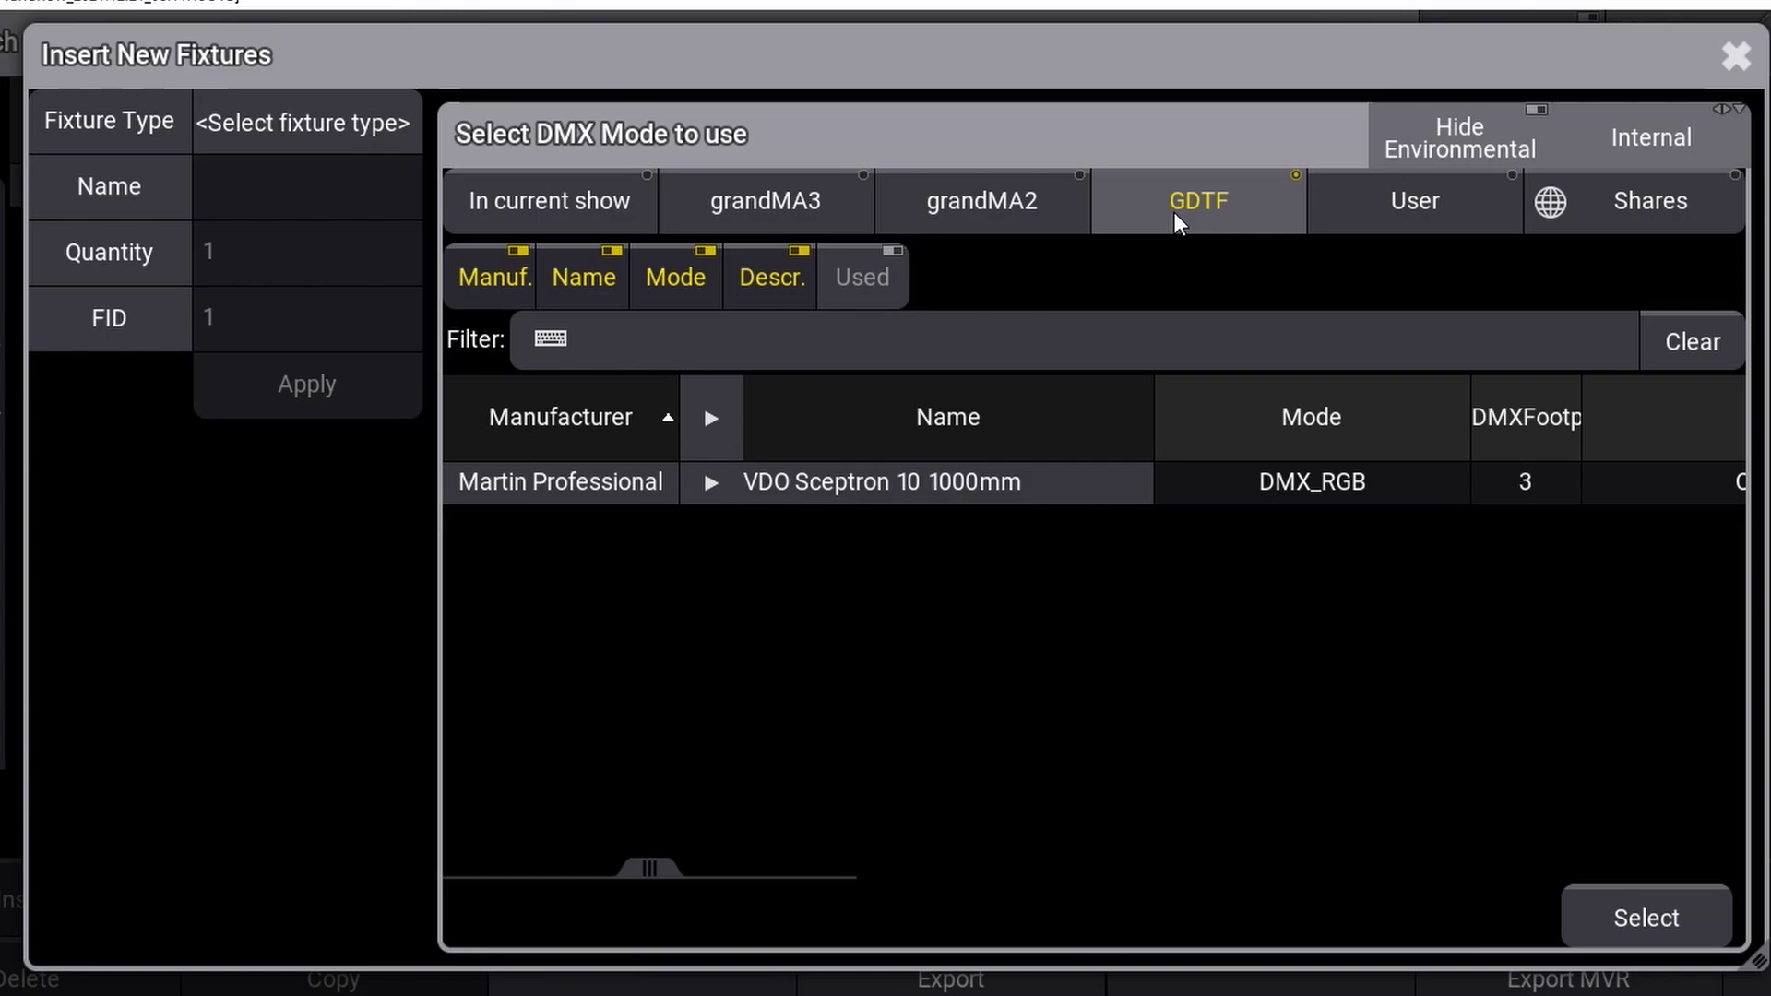
Switch to the empty User fixture library
{"action": "left_click", "coordinate": [1420, 209]}
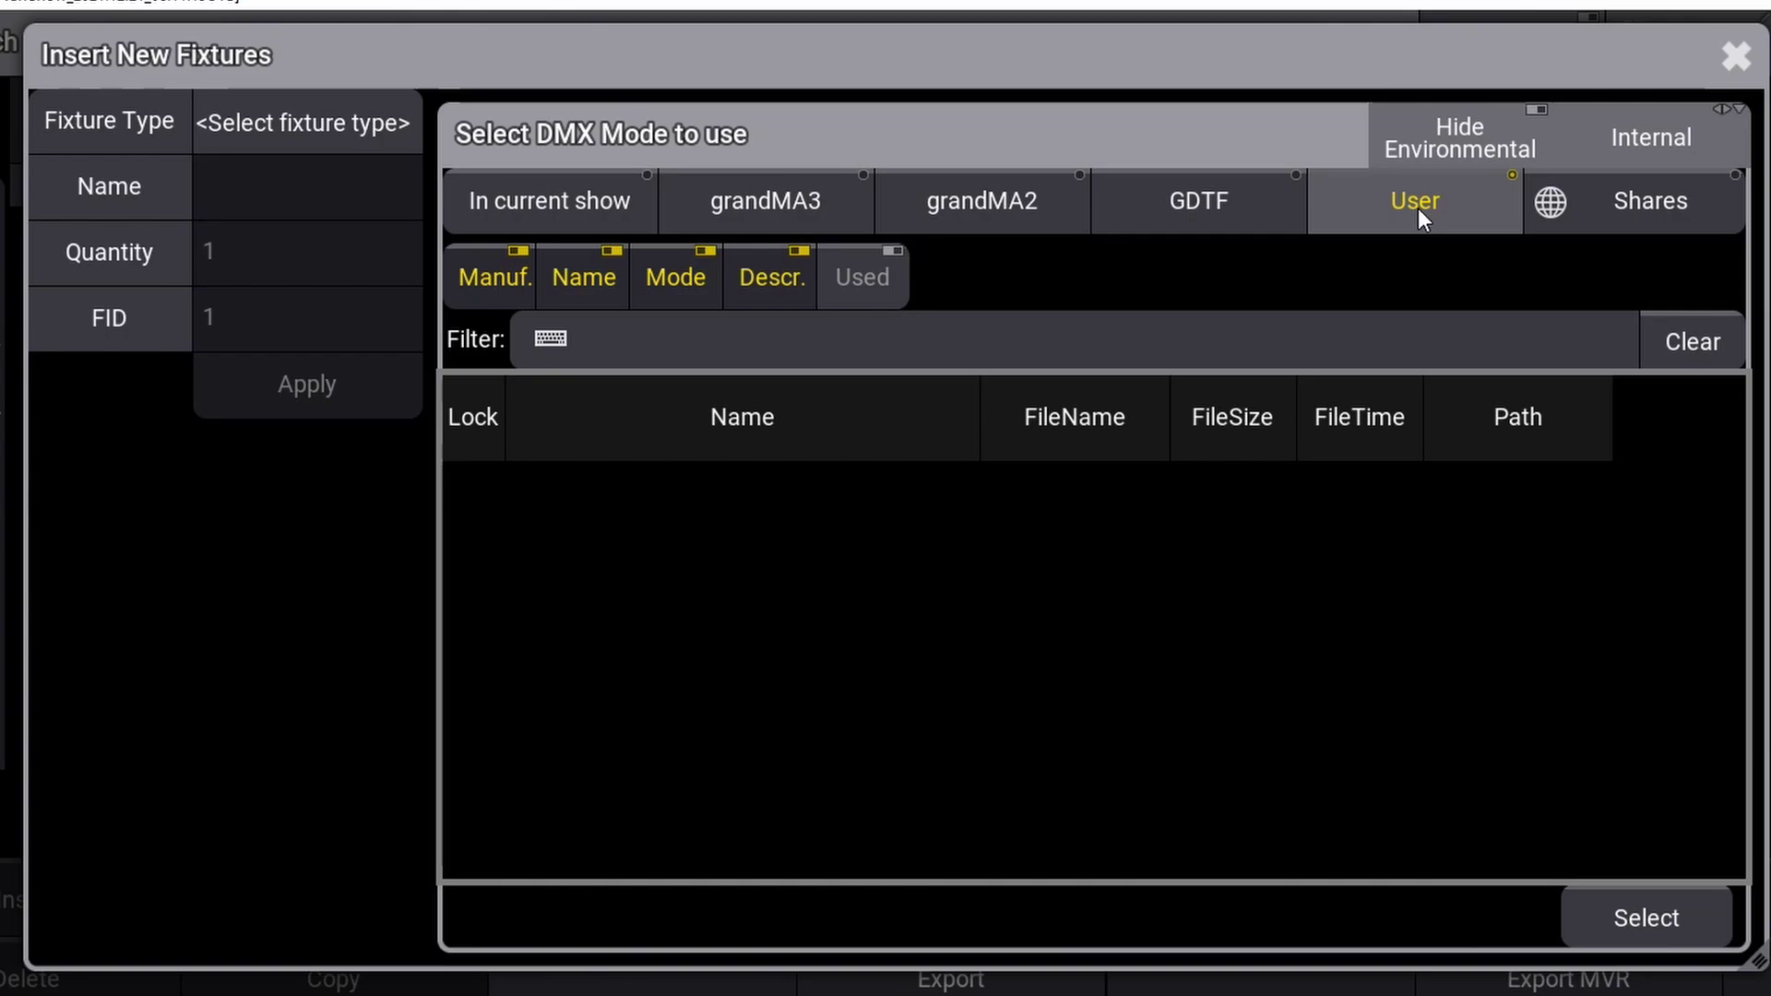
Browse the GDTF Share list from the ACME entries downward
{"action": "left_click", "coordinate": [1623, 214]}
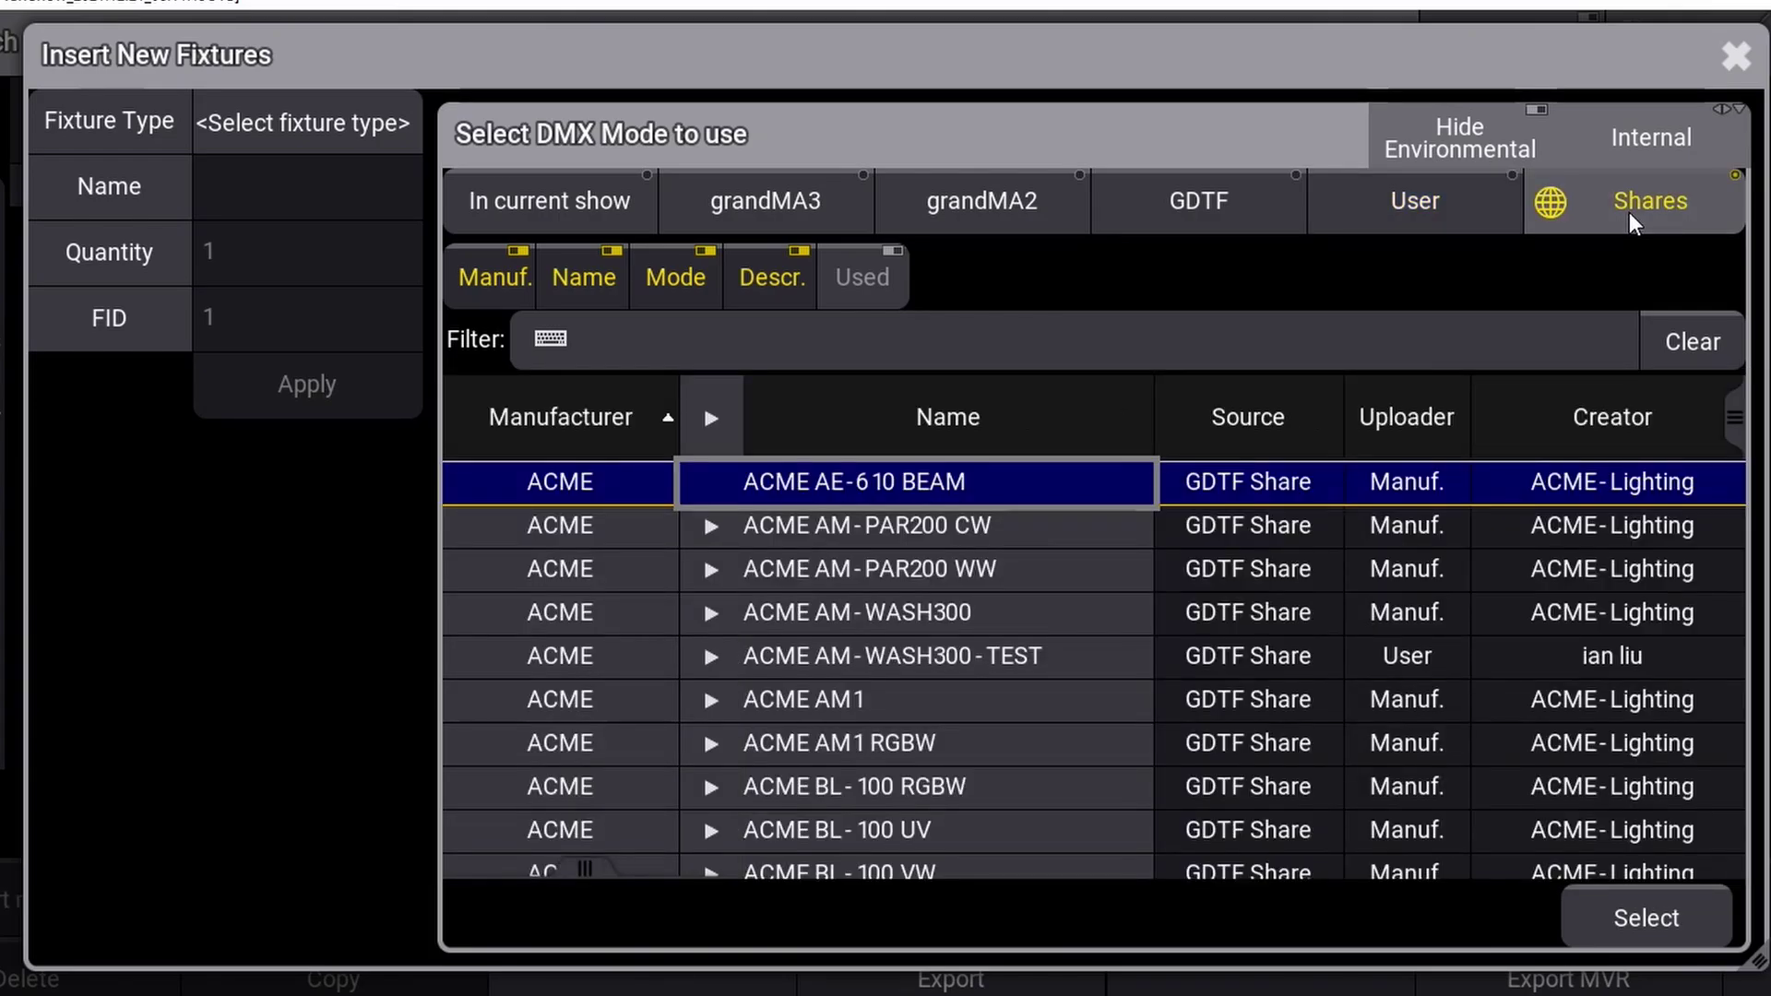
{"action": "left_click_drag", "start_coordinate": [1735, 412], "coordinate": [1729, 807]}
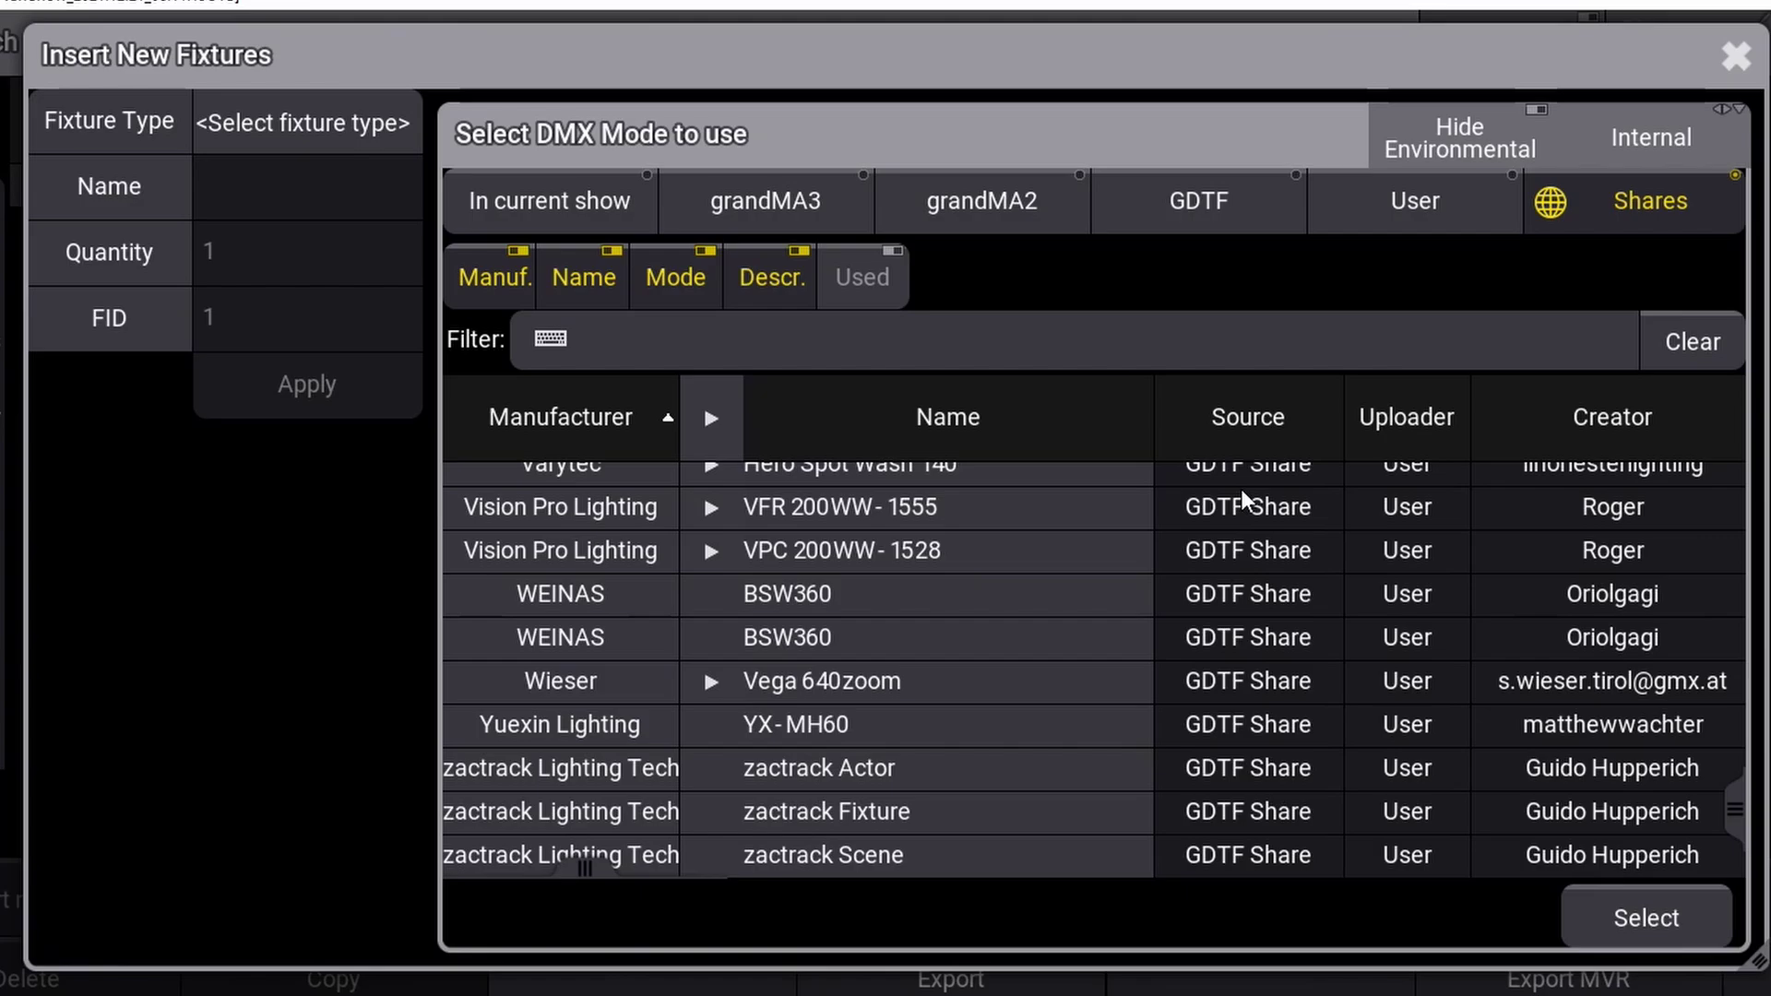
{"action": "key", "text": "Home"}
{"action": "key", "text": "Down"}
{"action": "key", "text": "Down"}
{"action": "key", "text": "Down"}
{"action": "key", "text": "Down"}
{"action": "key", "text": "Down"}
{"action": "key", "text": "Down"}
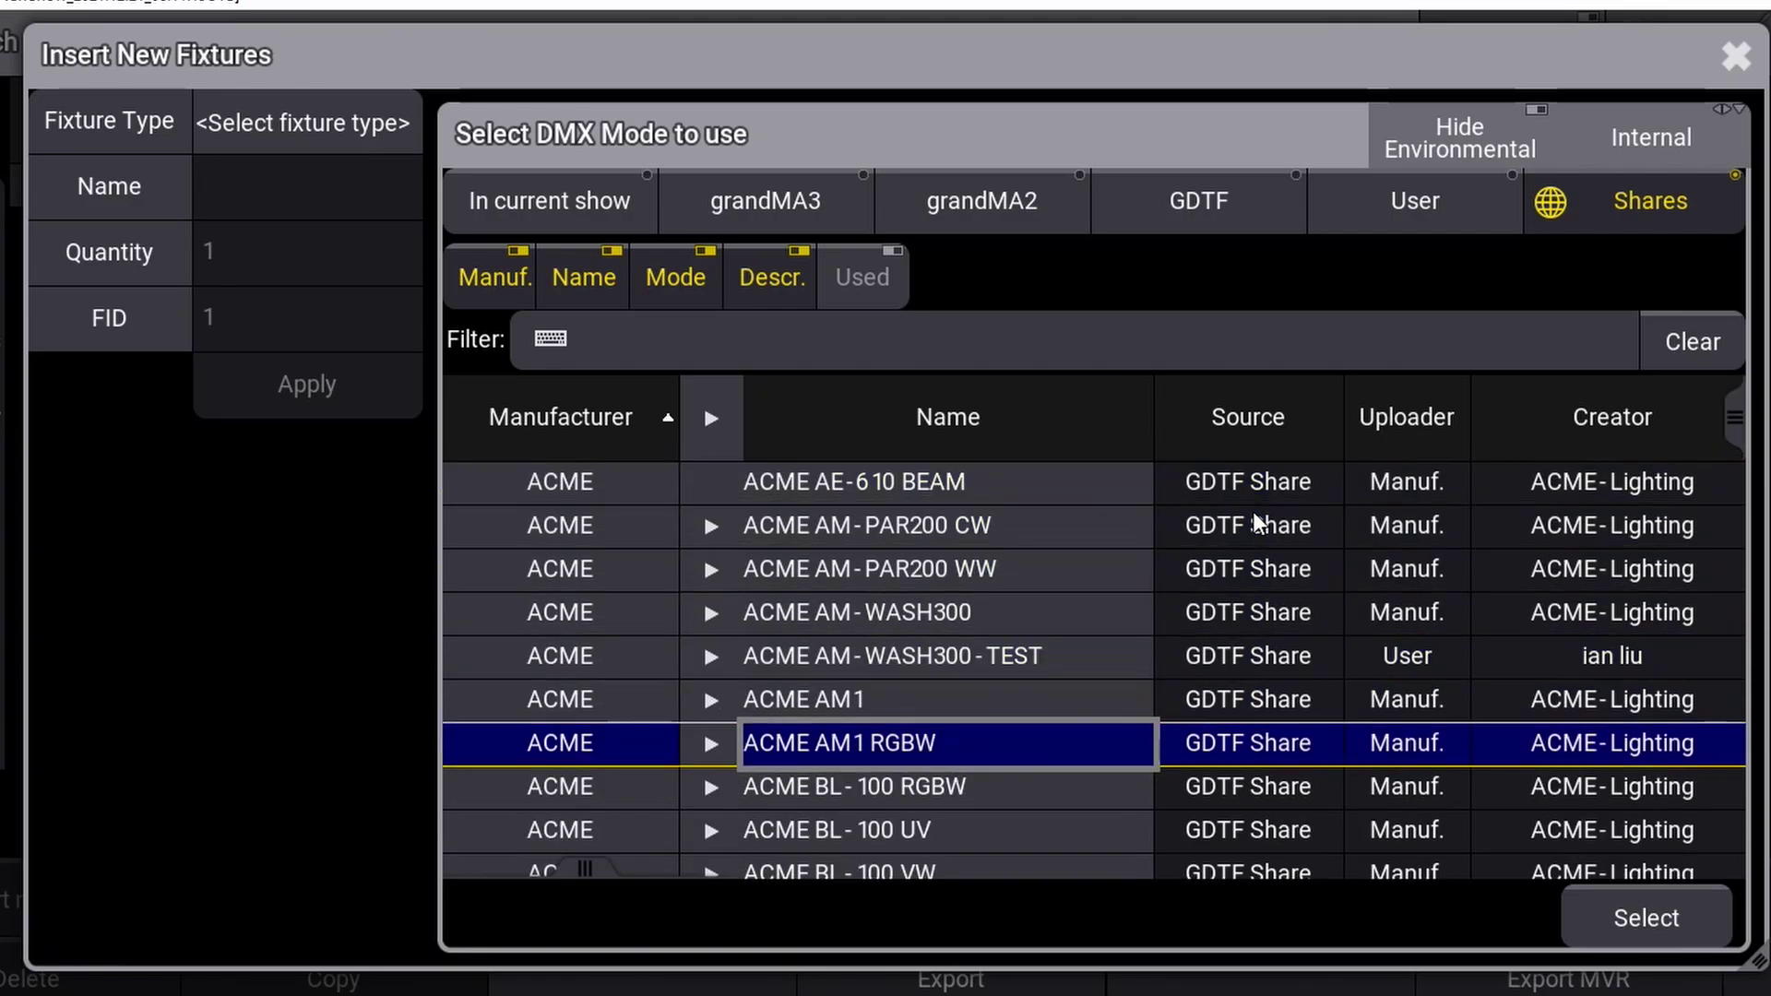
{"action": "key", "text": "Down"}
{"action": "key", "text": "Down"}
{"action": "key", "text": "Down"}
{"action": "key", "text": "Down"}
{"action": "key", "text": "Down"}
{"action": "key", "text": "Down"}
{"action": "key", "text": "Down"}
{"action": "key", "text": "Down"}
{"action": "key", "text": "Down"}
{"action": "key", "text": "Down"}
{"action": "key", "text": "Down"}
{"action": "key", "text": "Down"}
{"action": "key", "text": "Down"}
{"action": "key", "text": "Down"}
{"action": "key", "text": "Down"}
{"action": "key", "text": "Down"}
{"action": "key", "text": "Down"}
{"action": "key", "text": "Down"}
{"action": "key", "text": "Down"}
{"action": "key", "text": "Down"}
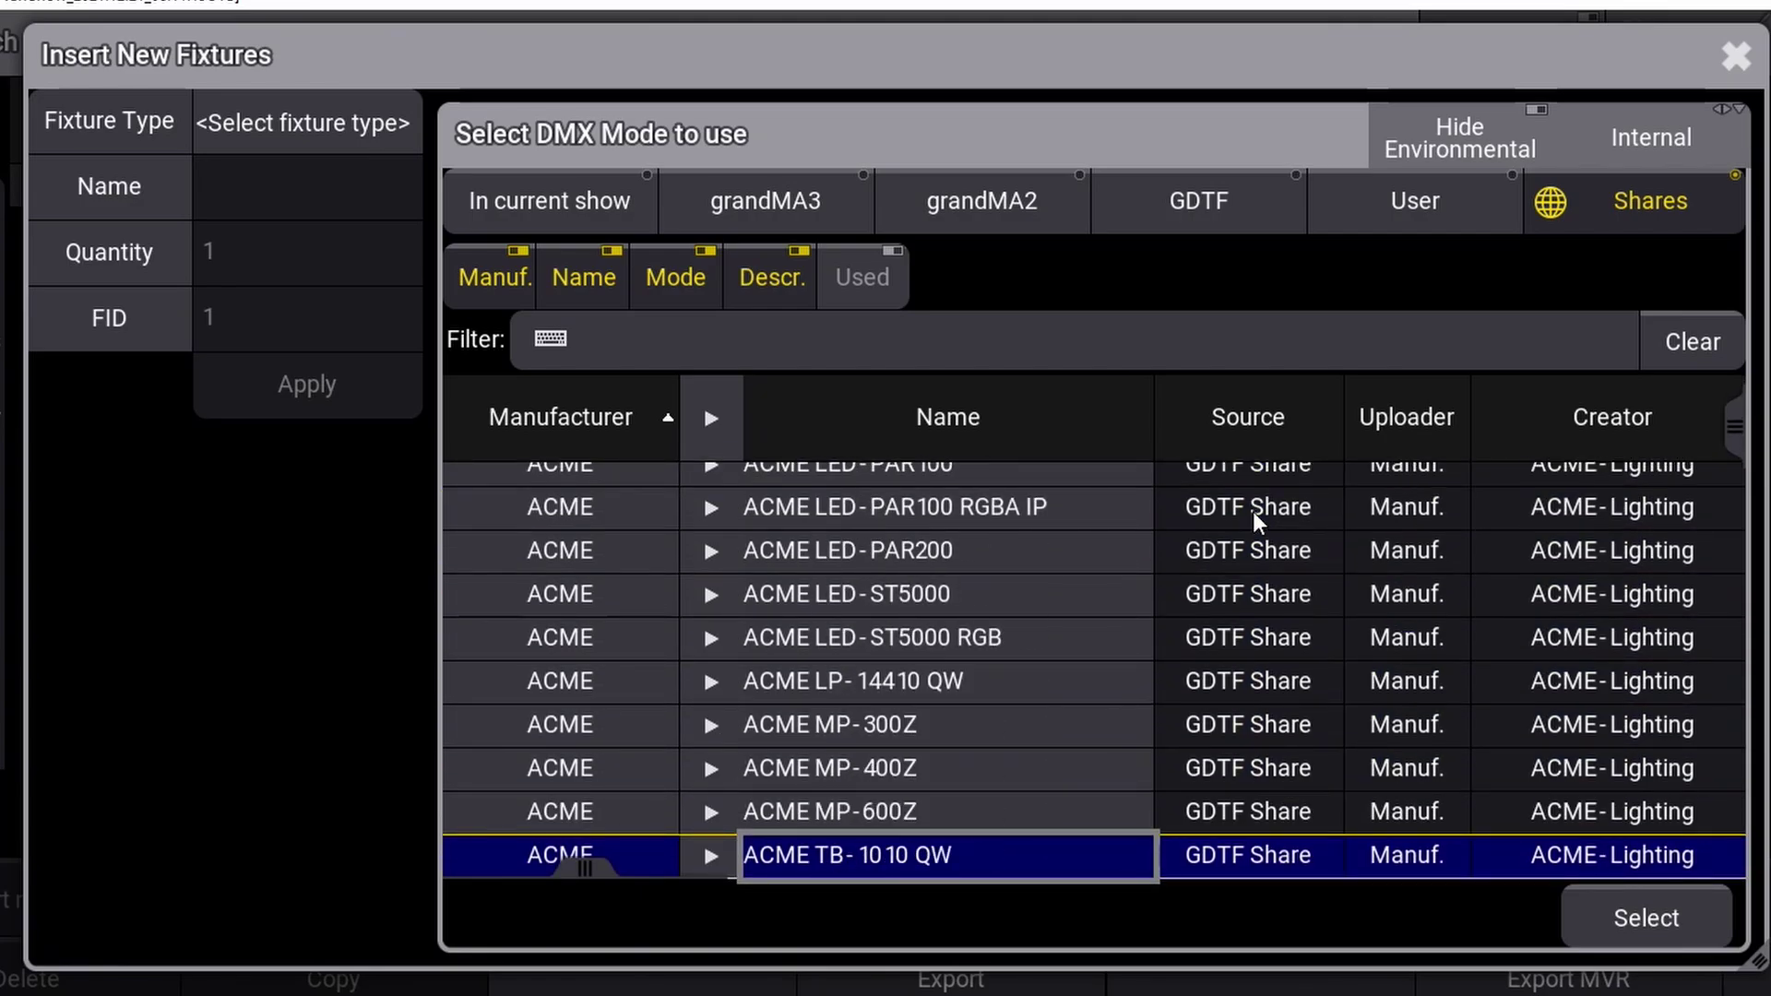
{"action": "key", "text": "Down"}
{"action": "key", "text": "Down"}
{"action": "key", "text": "Down"}
{"action": "key", "text": "Down"}
{"action": "key", "text": "Down"}
{"action": "key", "text": "Down"}
{"action": "key", "text": "Down"}
{"action": "key", "text": "Down"}
{"action": "key", "text": "Down"}
{"action": "key", "text": "Down"}
{"action": "key", "text": "Down"}
{"action": "key", "text": "Down"}
{"action": "key", "text": "Down"}
{"action": "key", "text": "Down"}
{"action": "key", "text": "Down"}
{"action": "key", "text": "Down"}
{"action": "key", "text": "Down"}
{"action": "key", "text": "Down"}
{"action": "key", "text": "Down"}
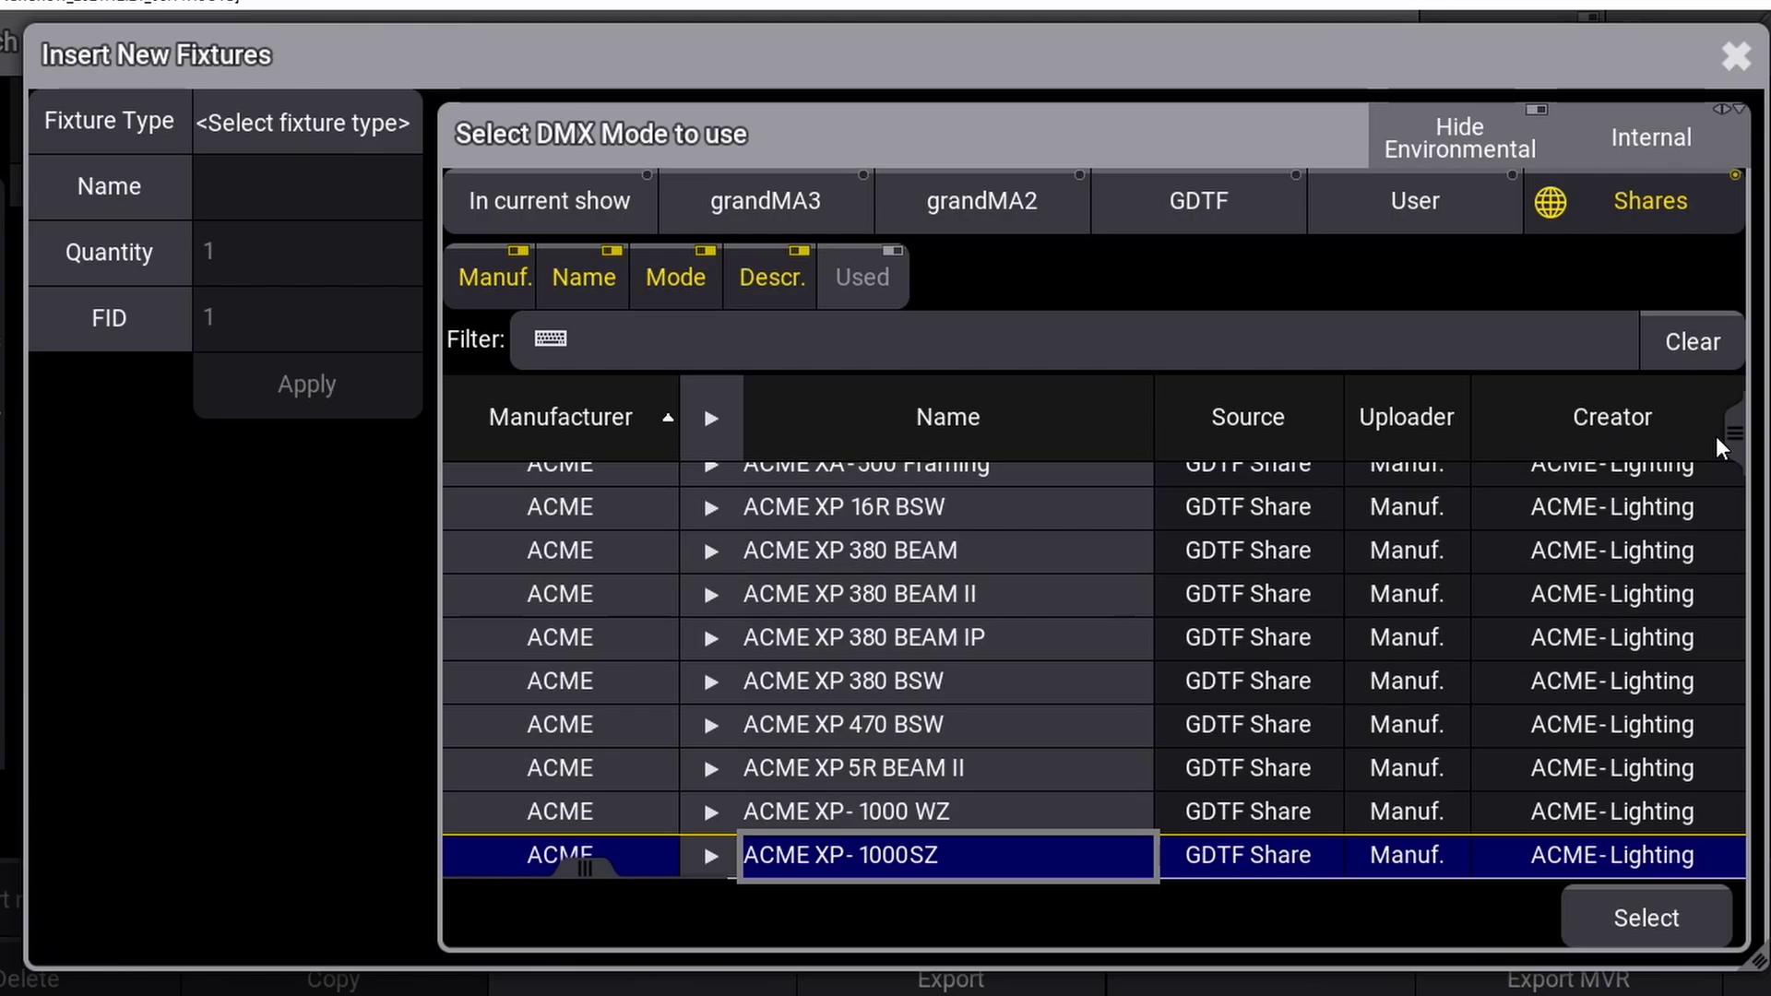
{"action": "left_click_drag", "start_coordinate": [1717, 439], "coordinate": [1740, 455]}
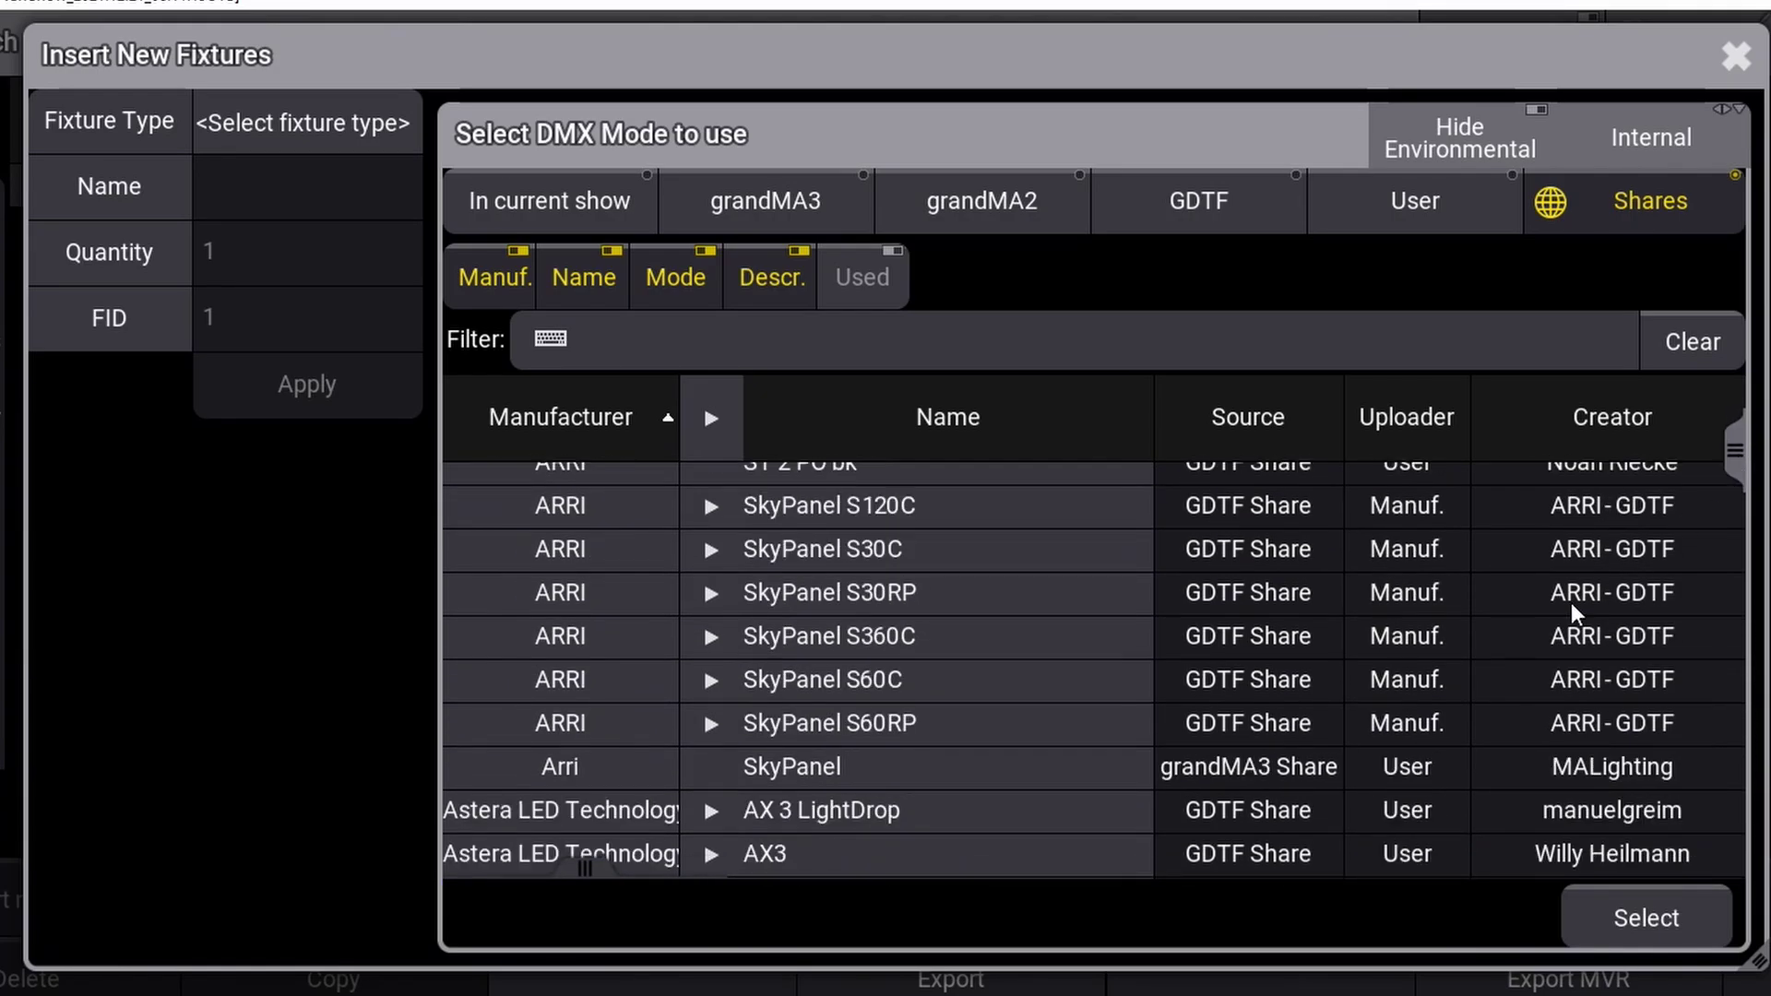
Look at the ARRI SkyPanel S60RP entries, then close the Insert New Fixtures dialog
{"action": "left_click", "coordinate": [1288, 765]}
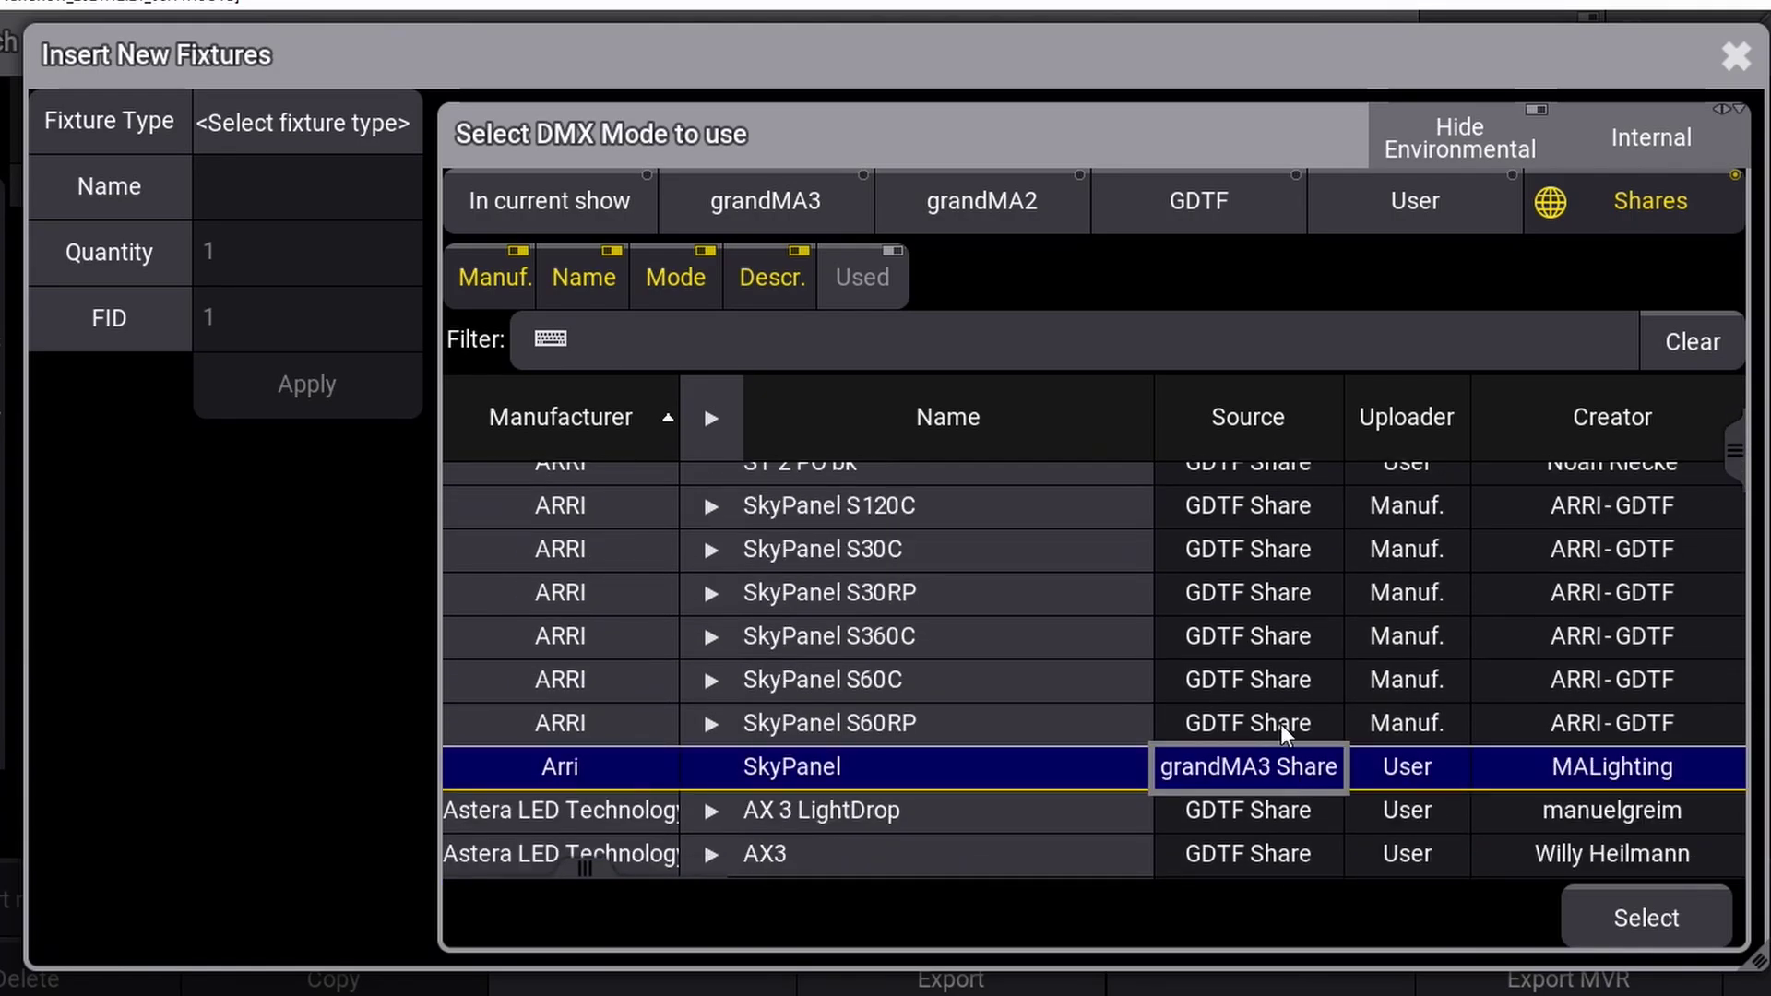
{"action": "left_click", "coordinate": [1280, 723]}
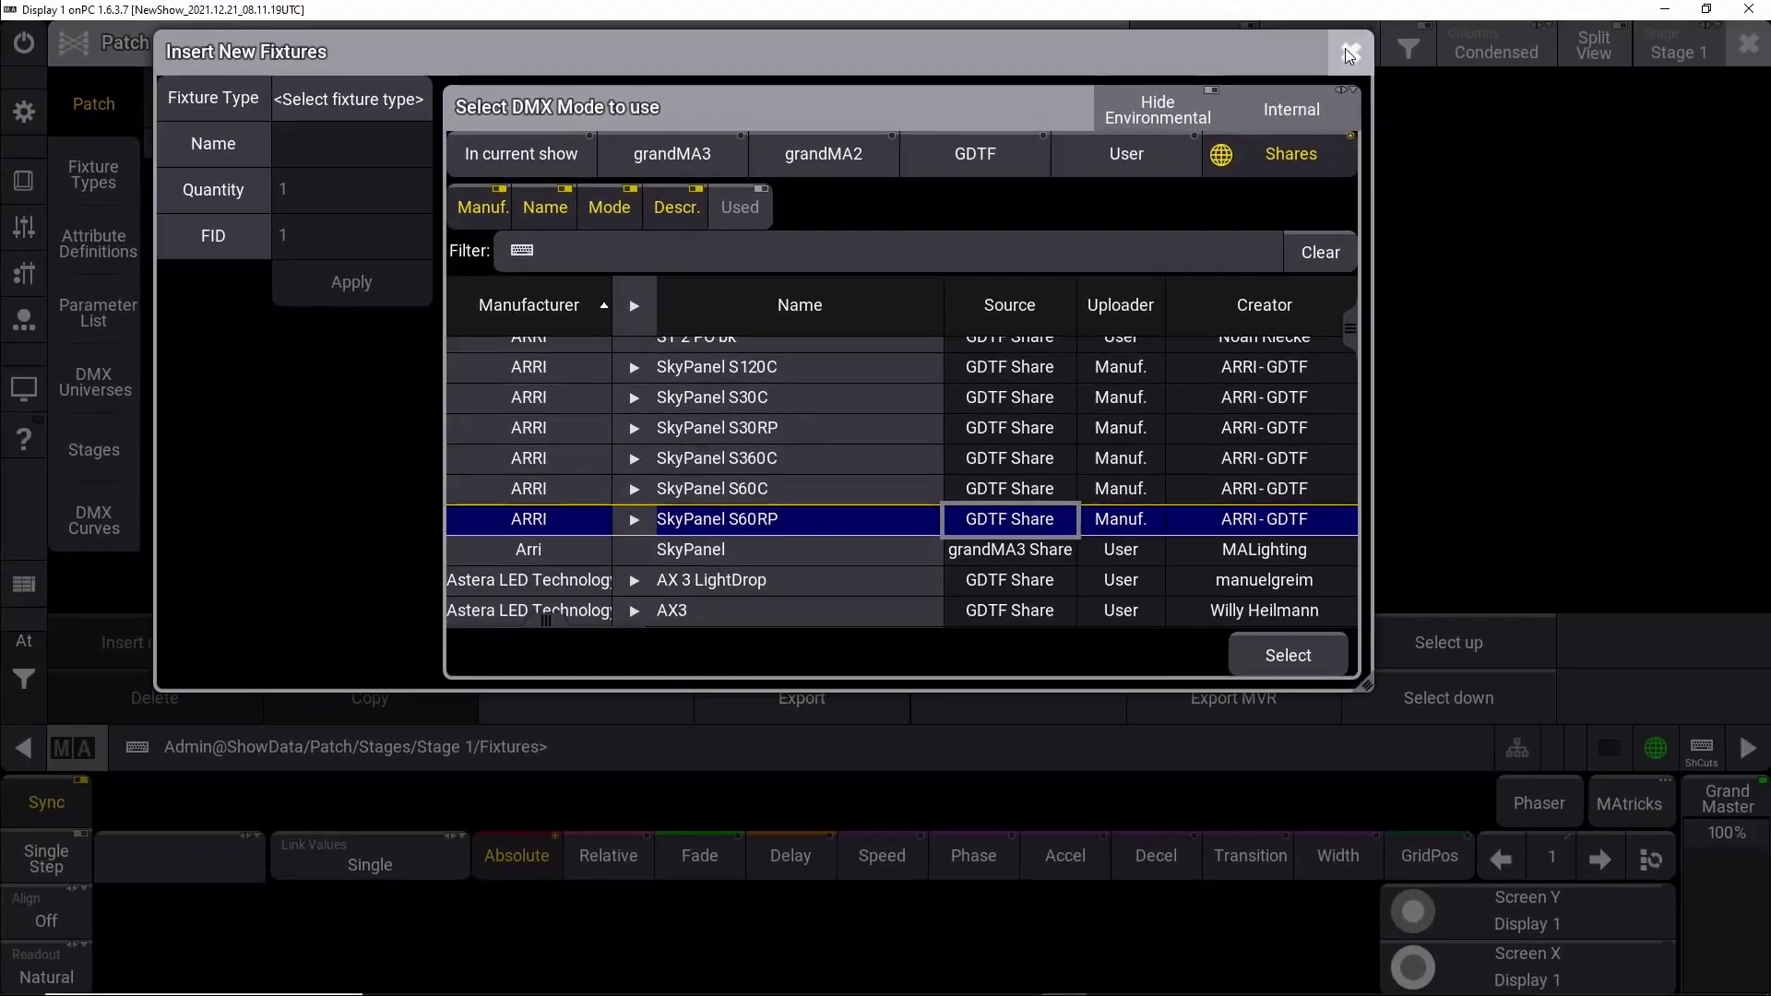
{"action": "left_click", "coordinate": [1346, 53]}
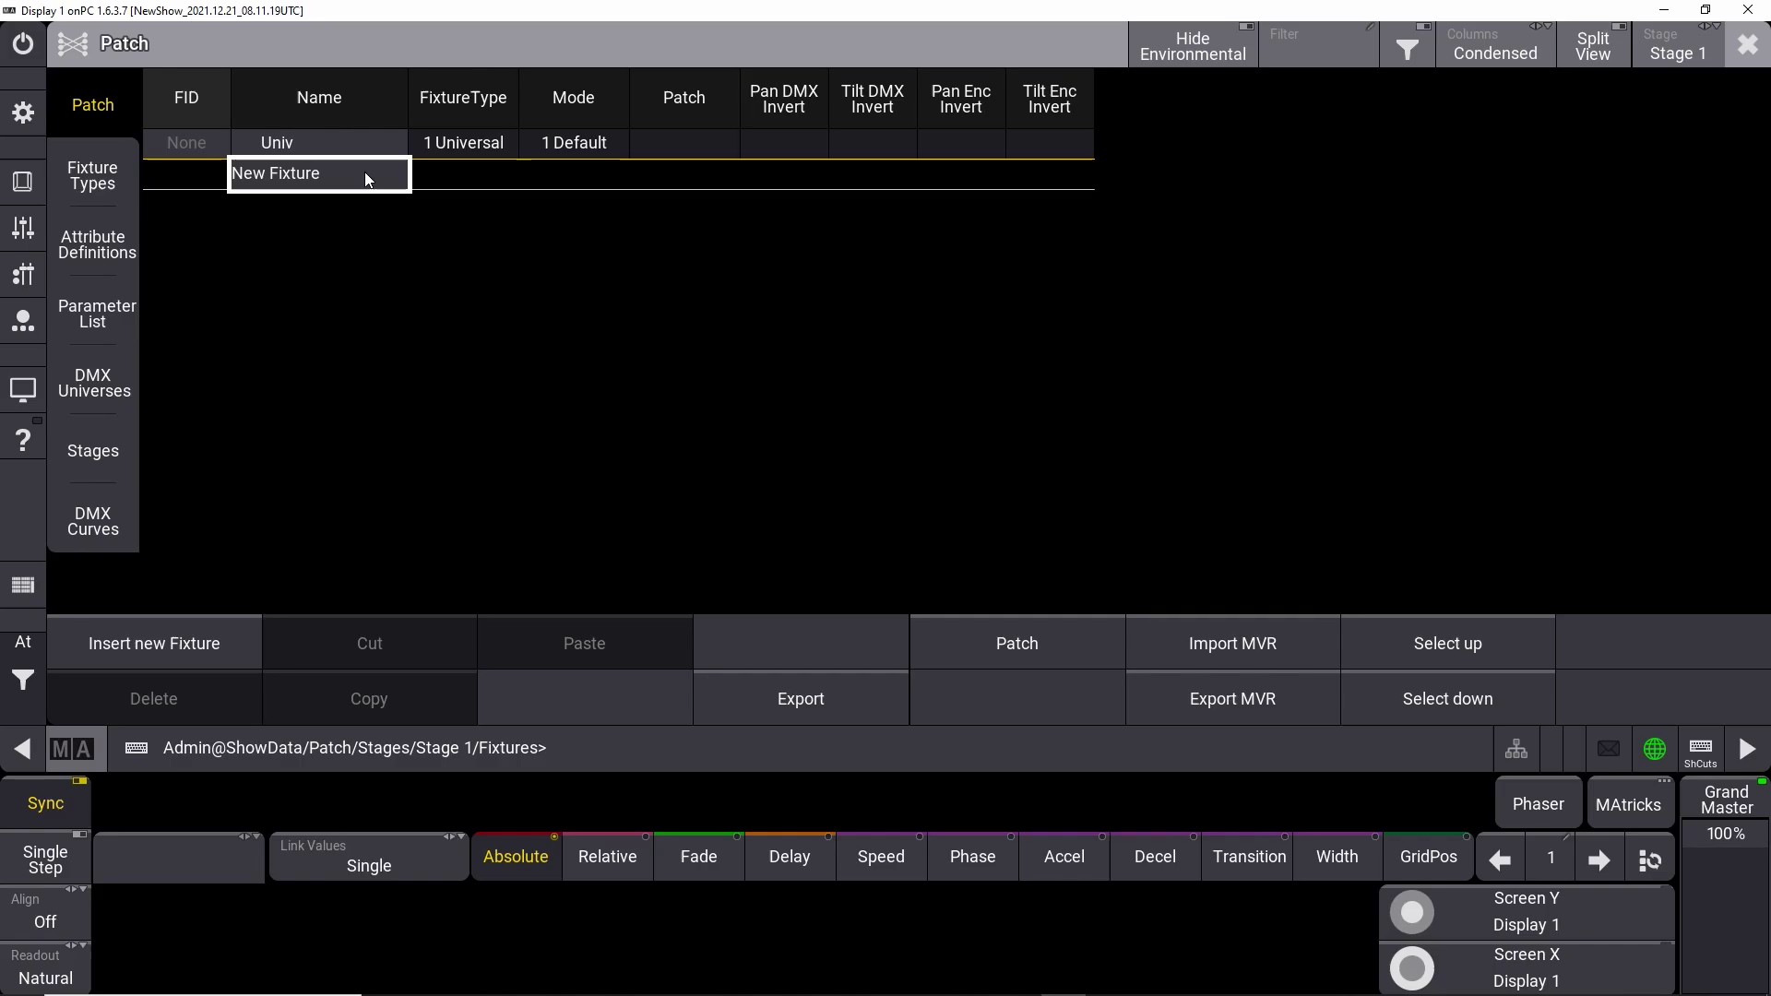
Choose Mac Viper Profile 16 bit from the grandMA2 library, filtered by 'martin viper'
{"action": "left_click", "coordinate": [308, 174]}
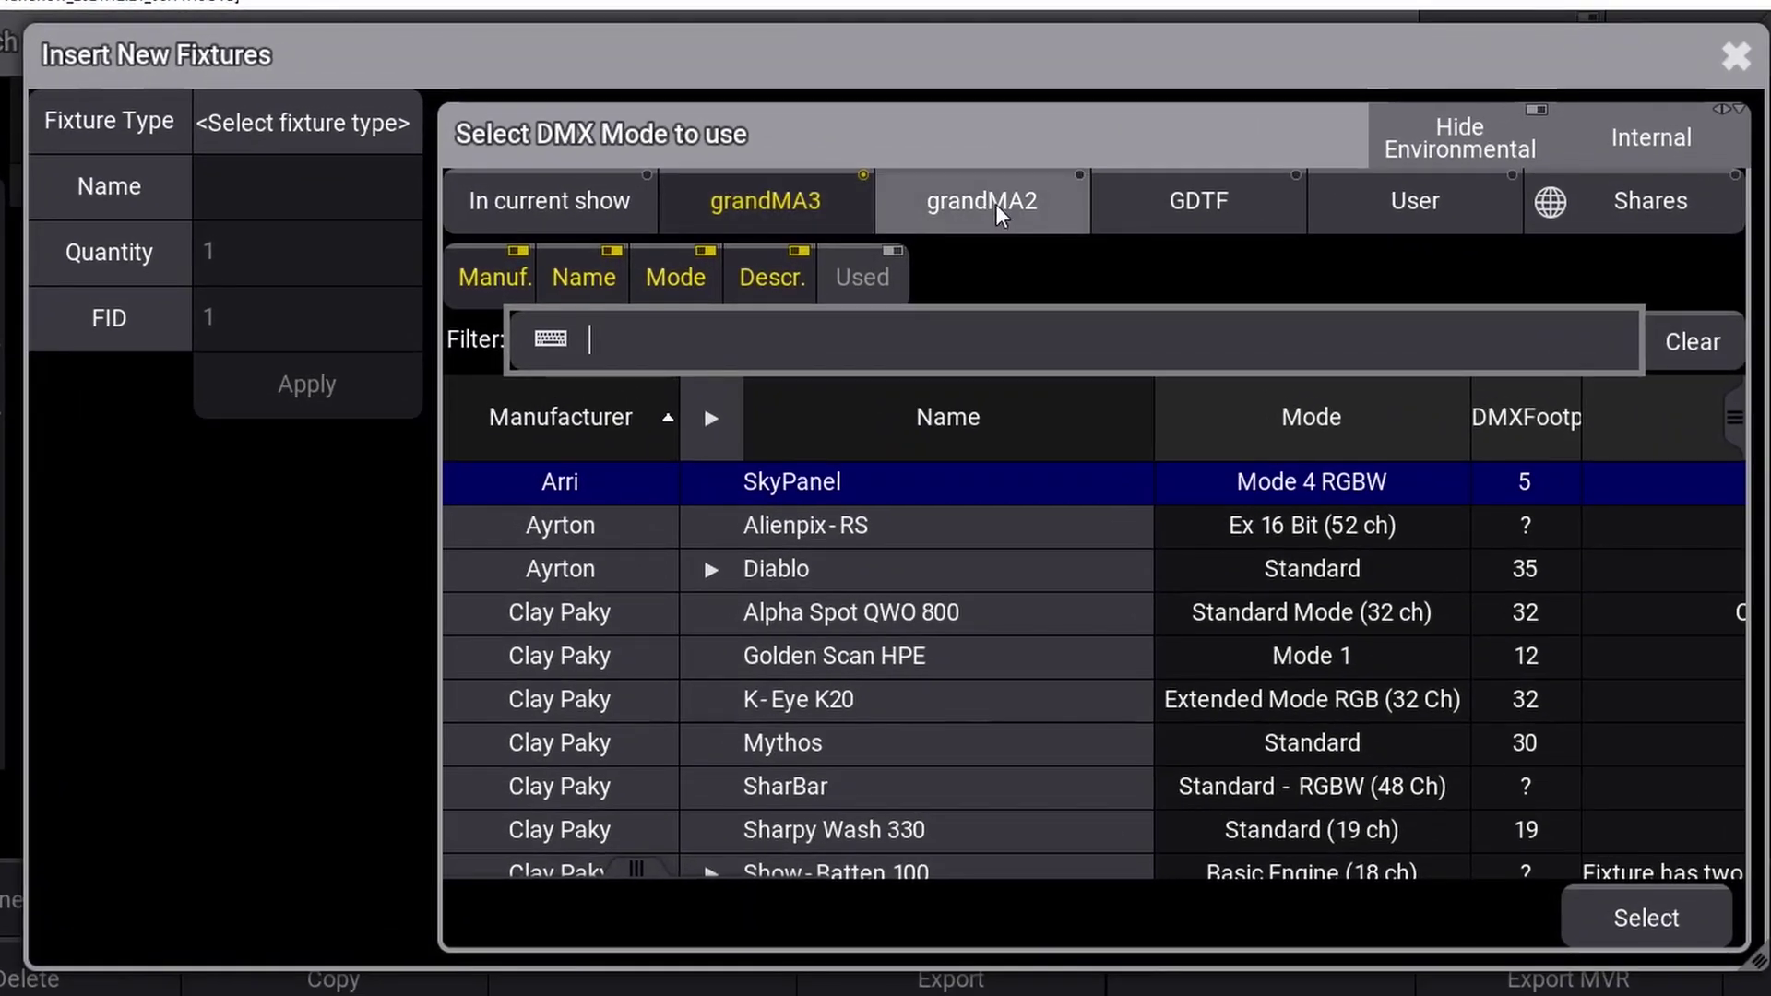
{"action": "left_click", "coordinate": [937, 186]}
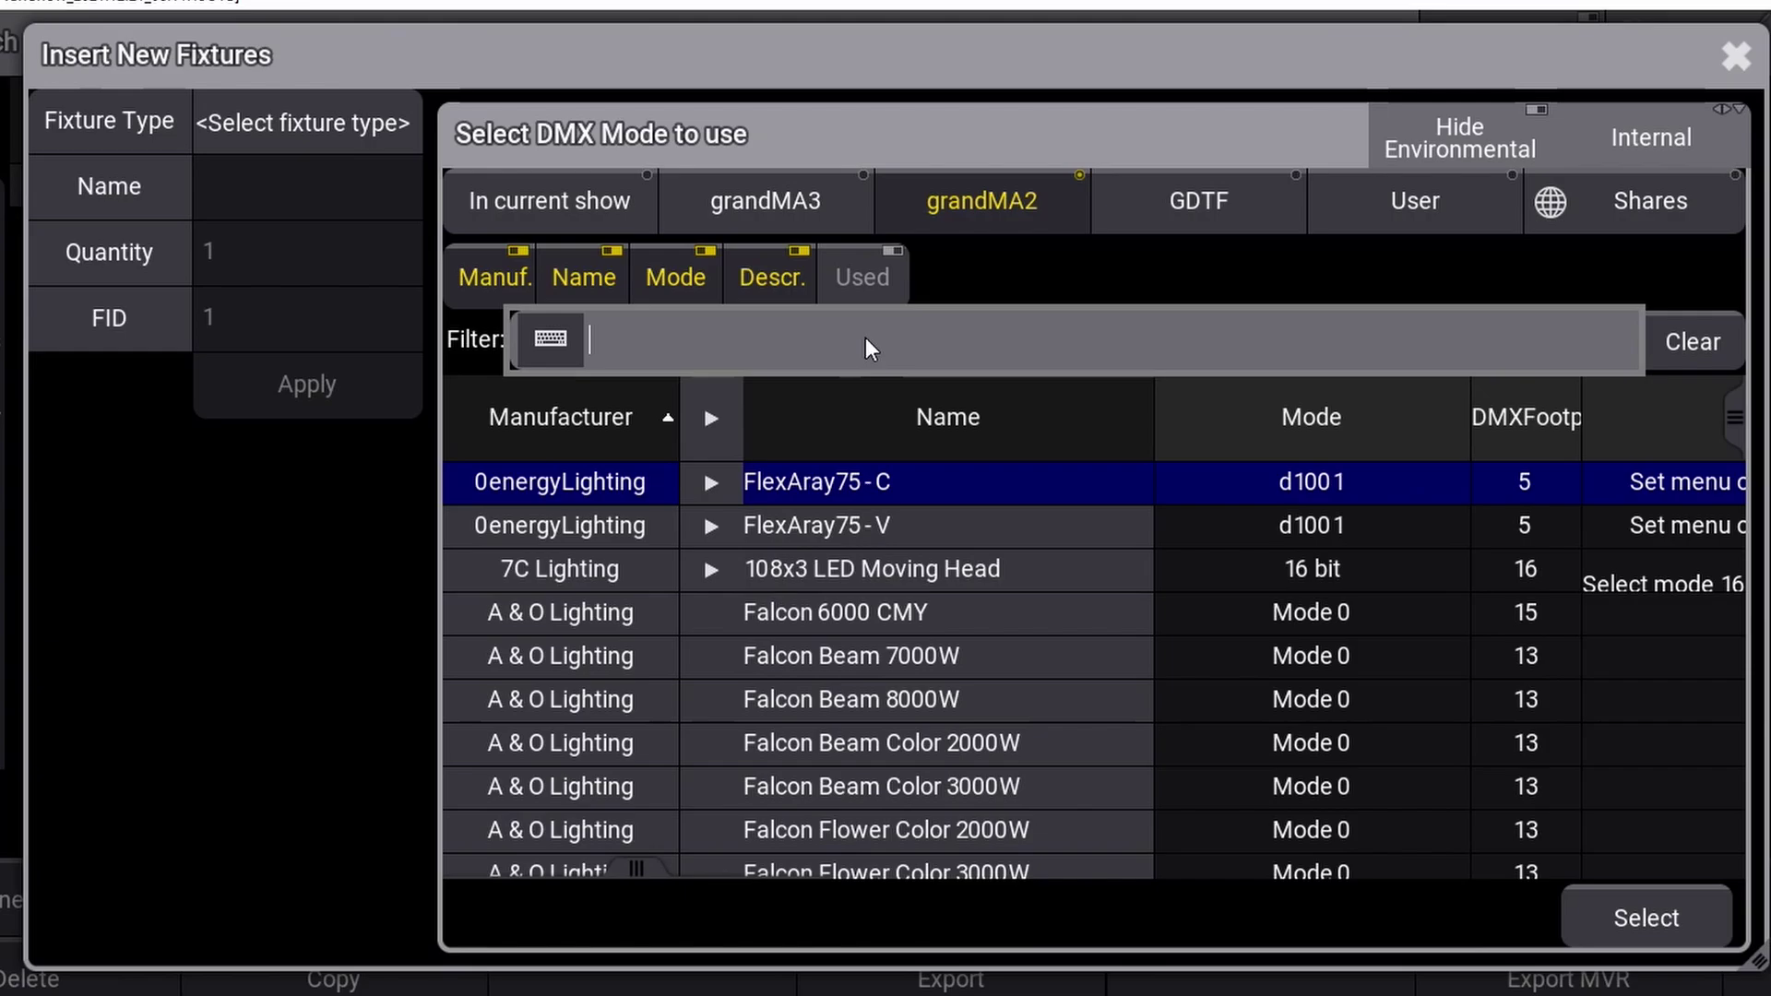
{"action": "type", "text": "marti"}
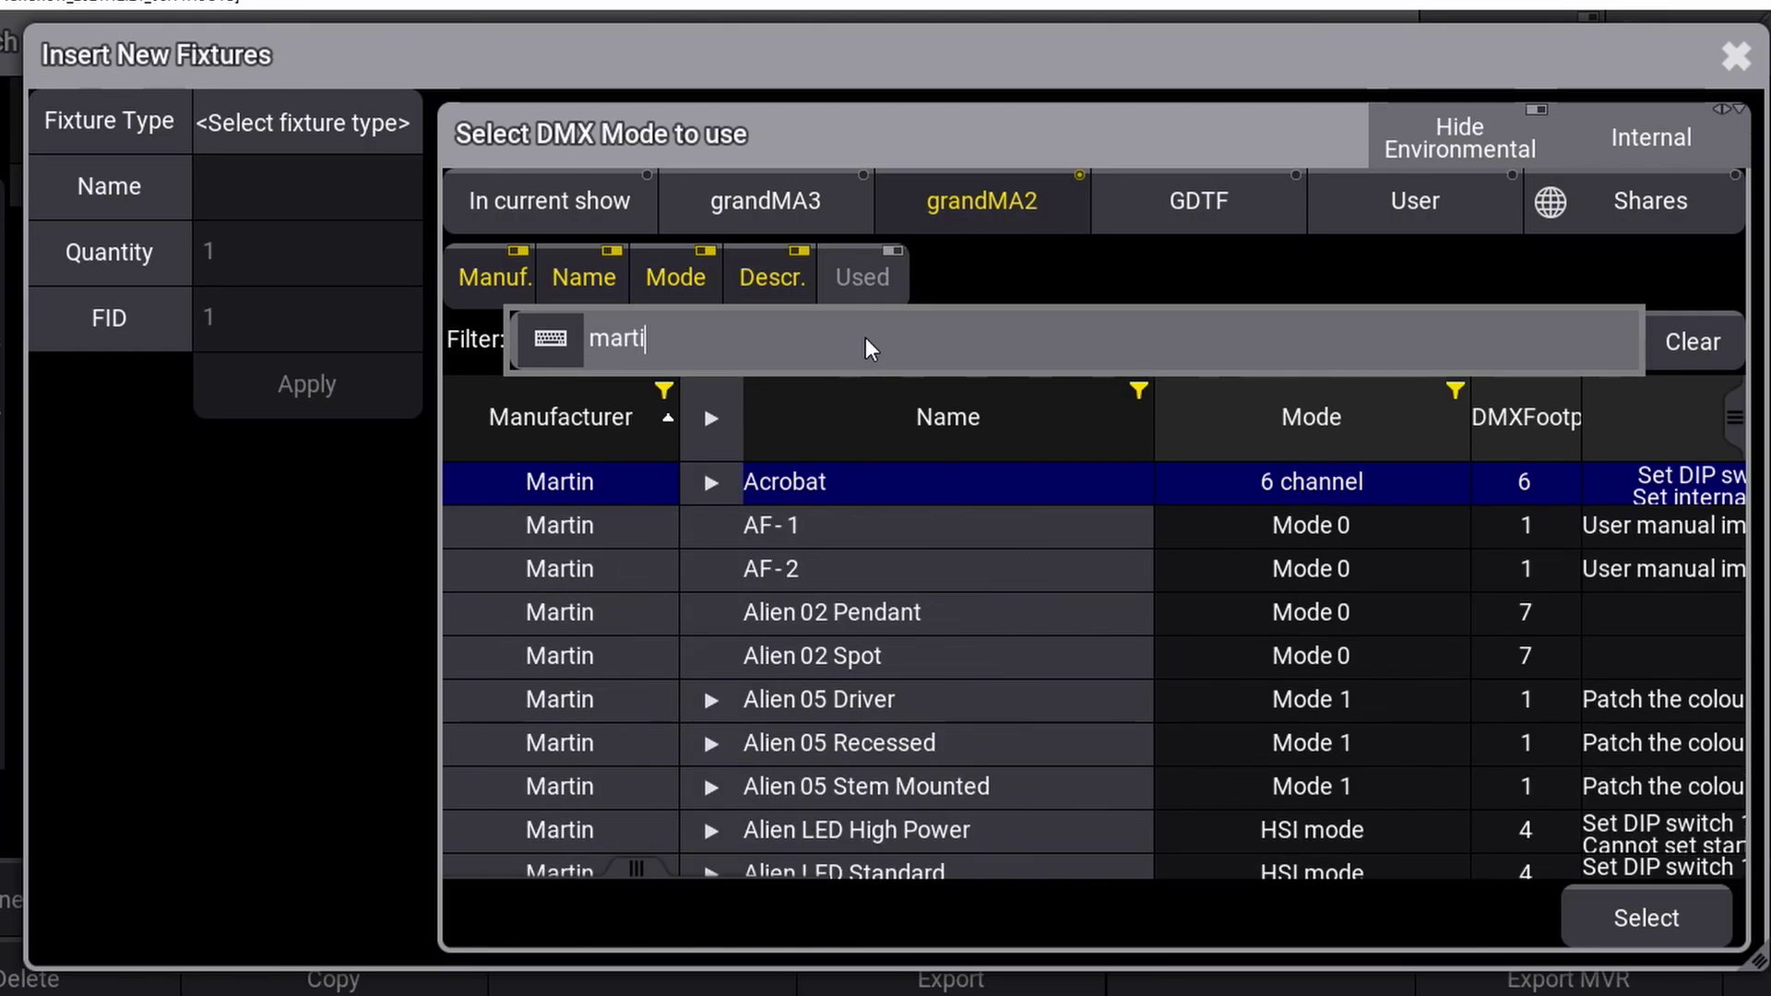
{"action": "type", "text": "n viper"}
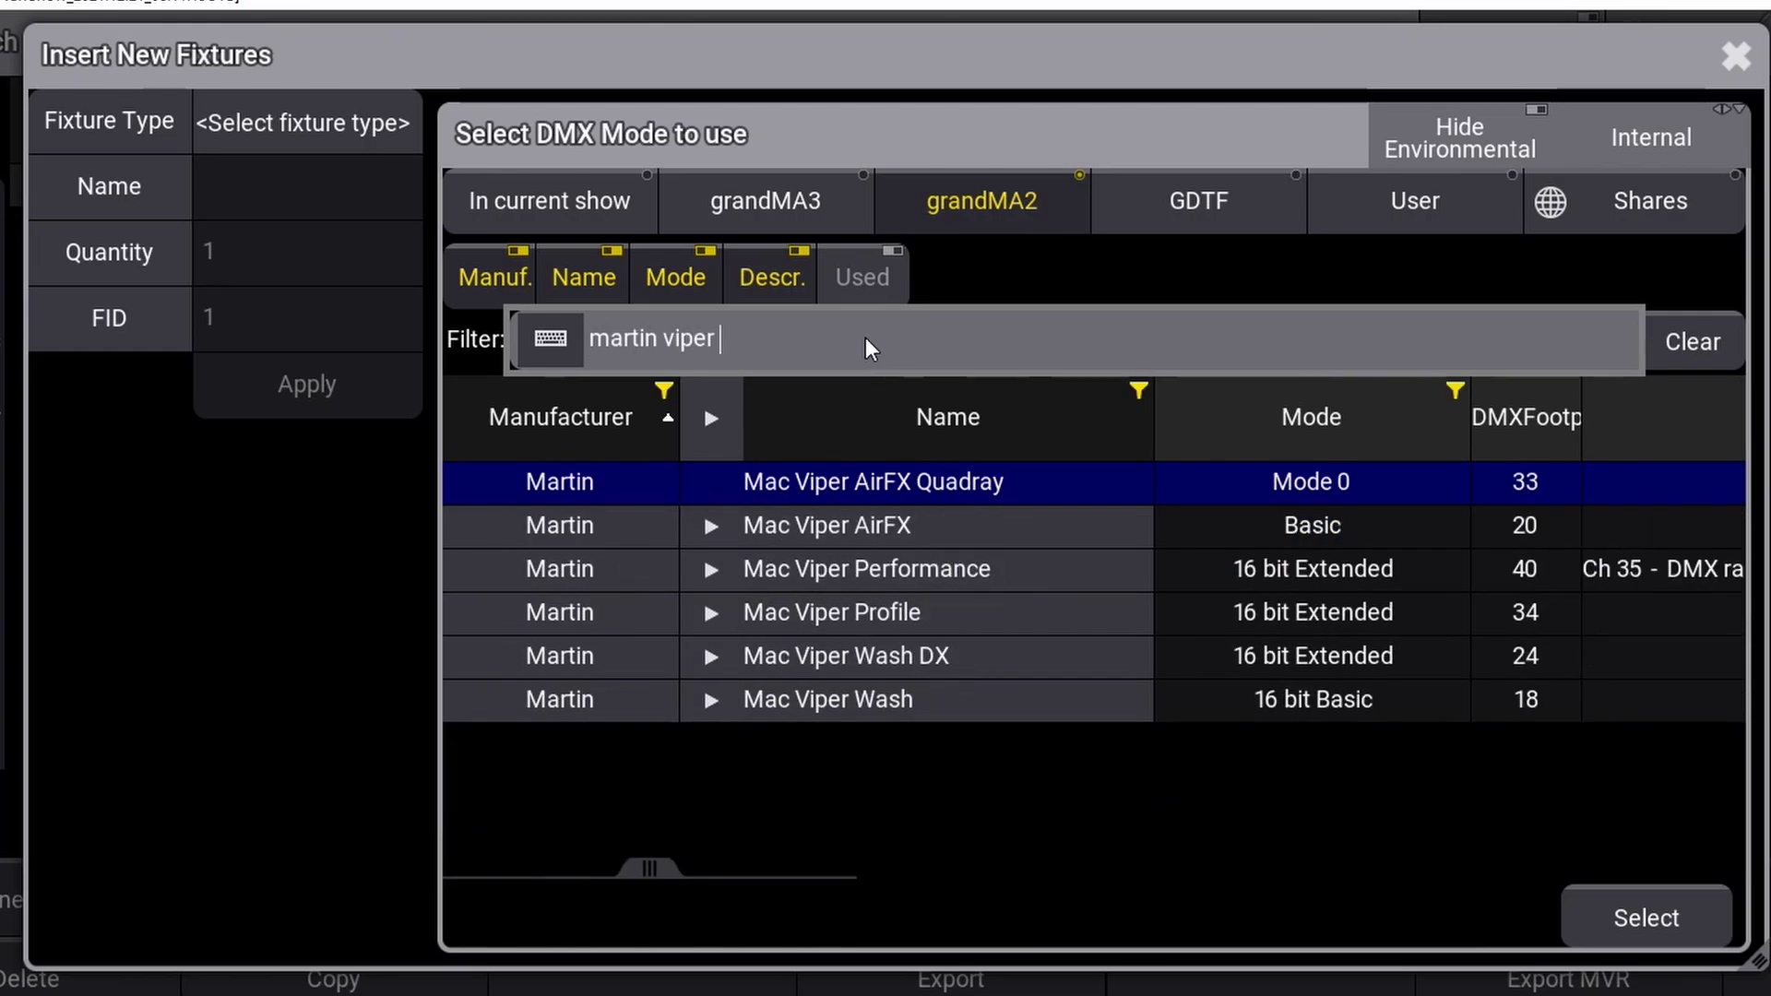
{"action": "left_click", "coordinate": [707, 612]}
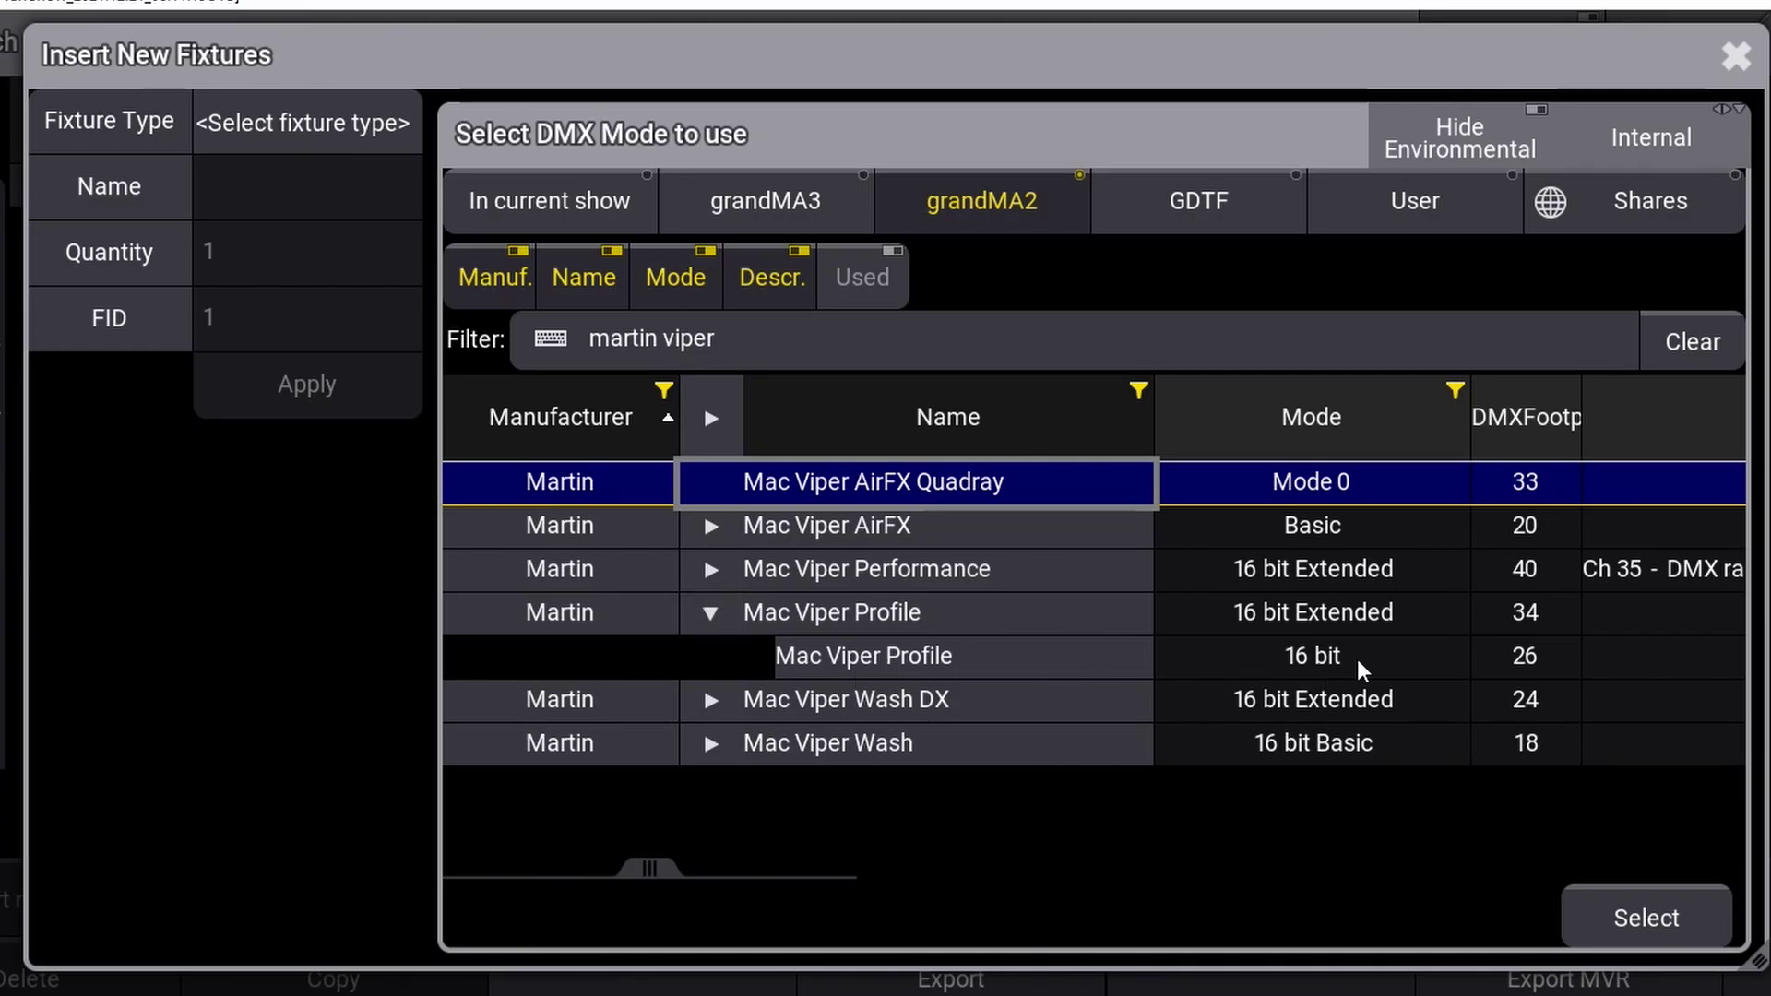
{"action": "left_click", "coordinate": [1055, 655]}
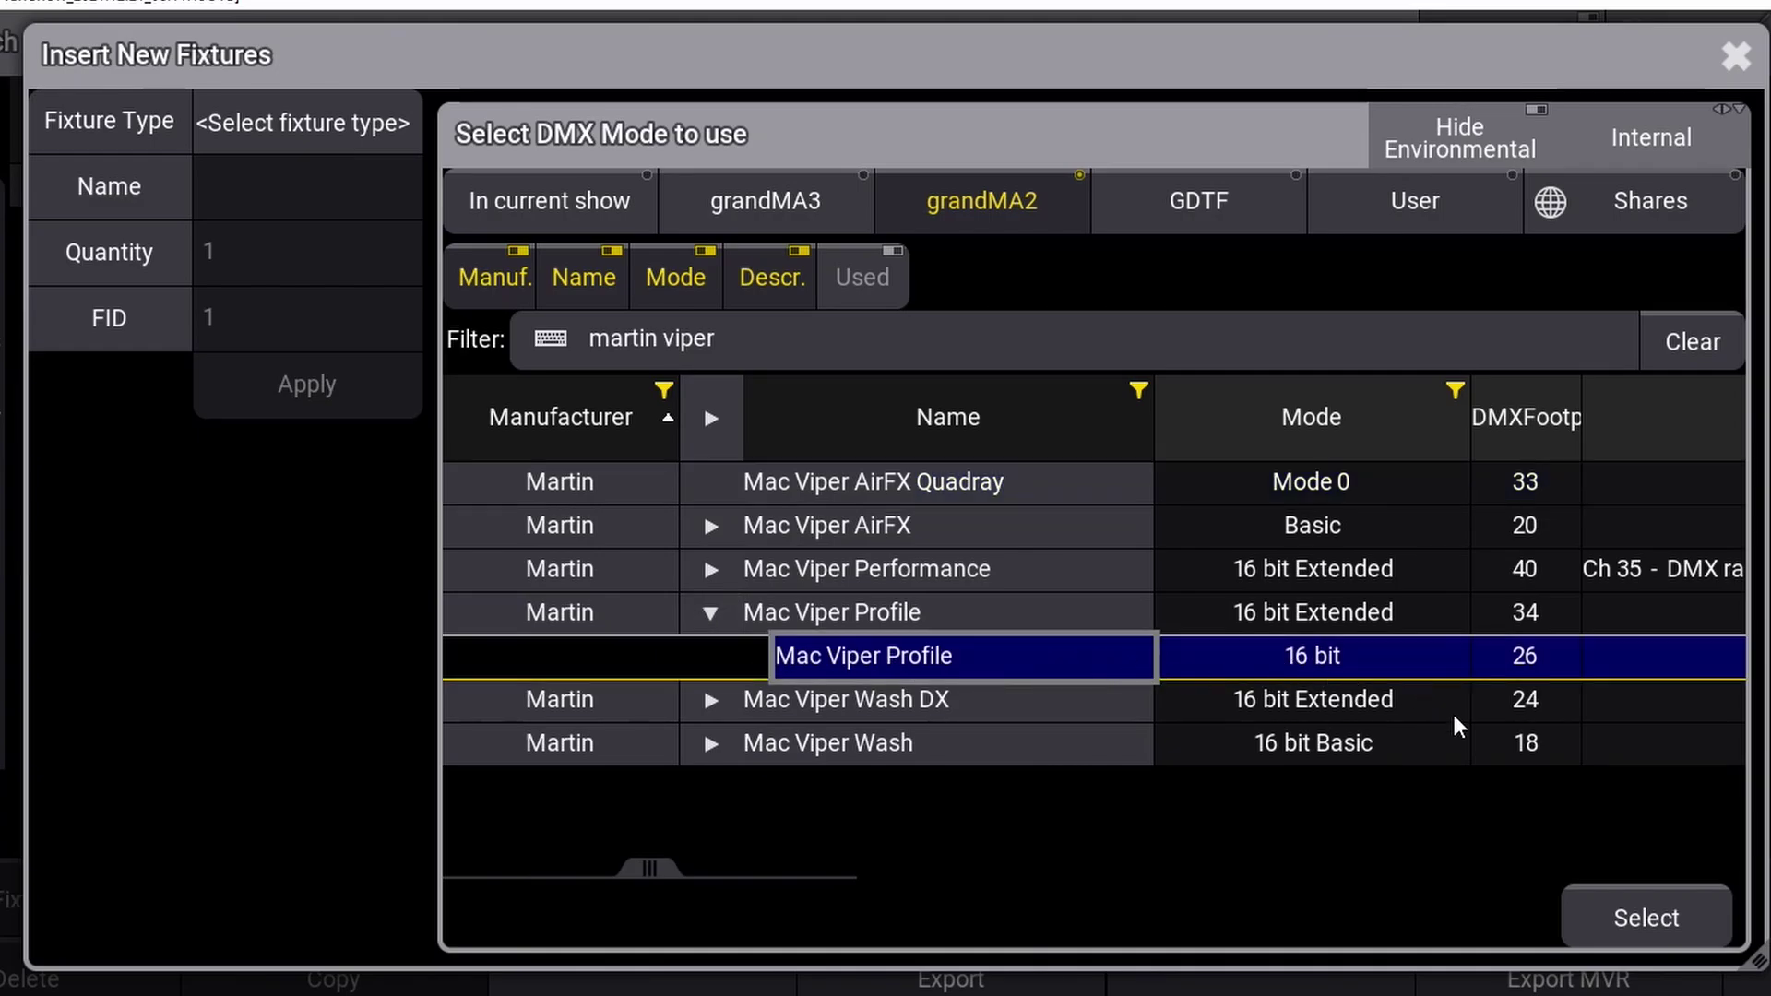
{"action": "left_click", "coordinate": [1635, 915]}
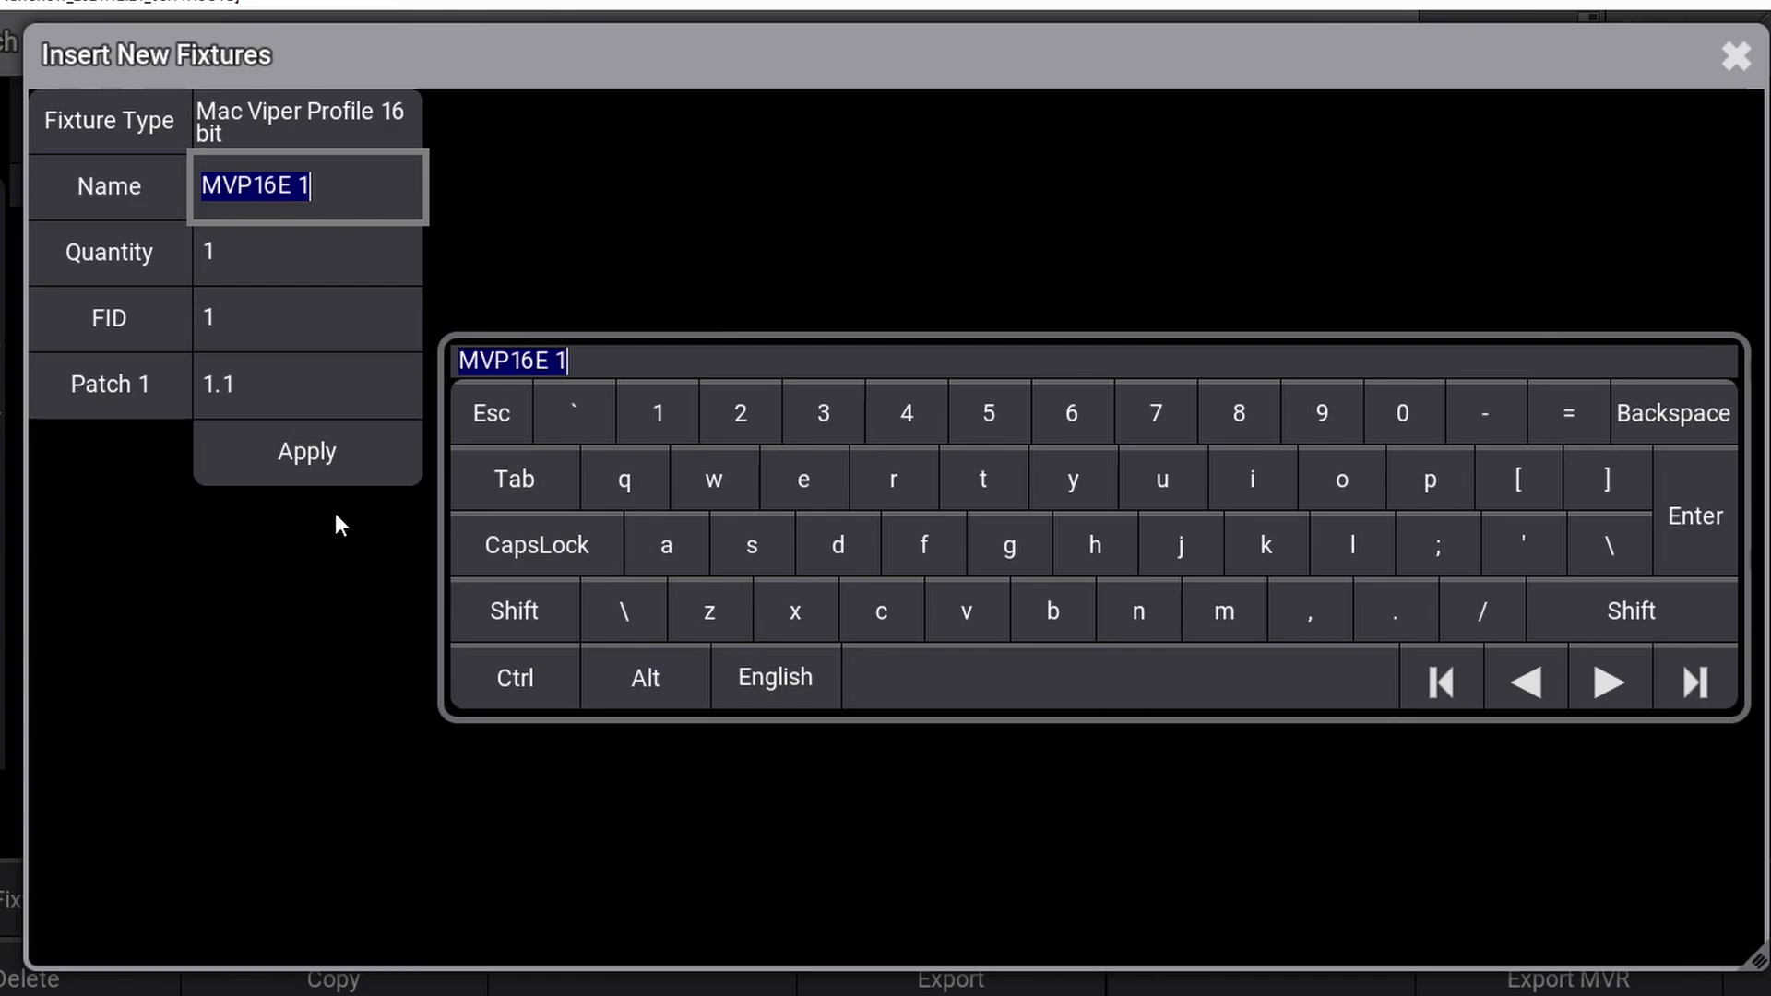
Name the new fixtures 'Viper 1' and set Quantity to 12
{"action": "type", "text": "V"}
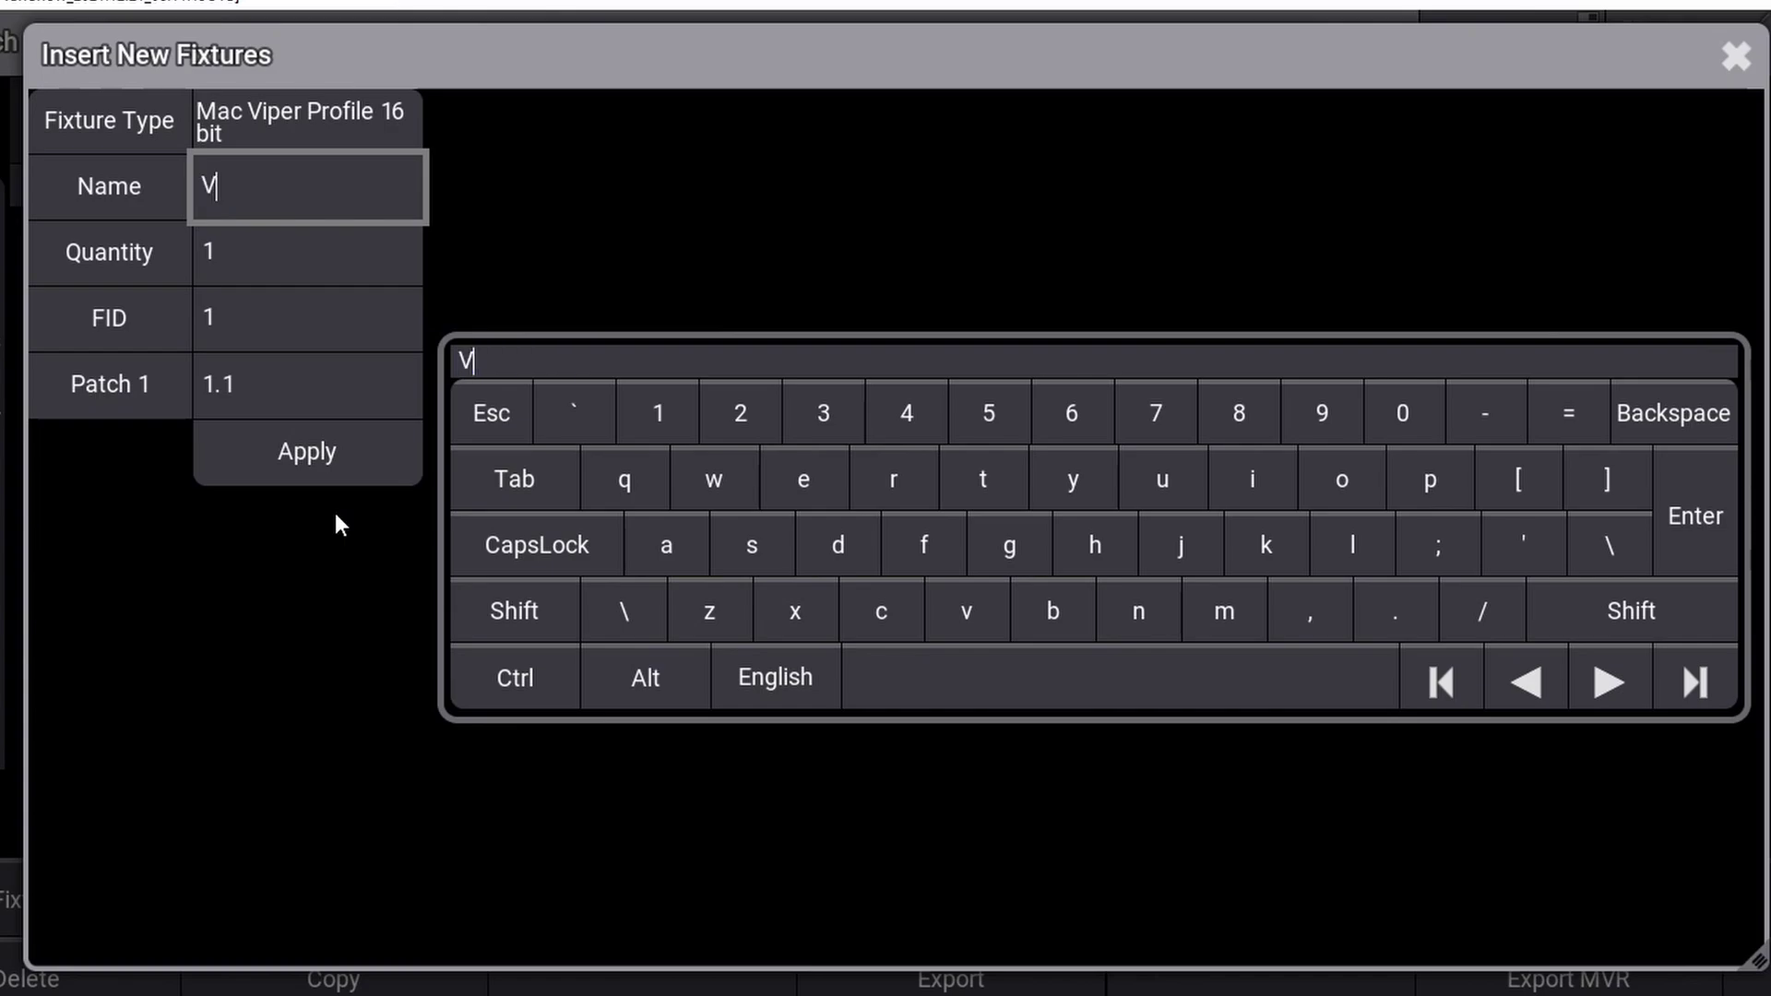
{"action": "type", "text": "iper 1"}
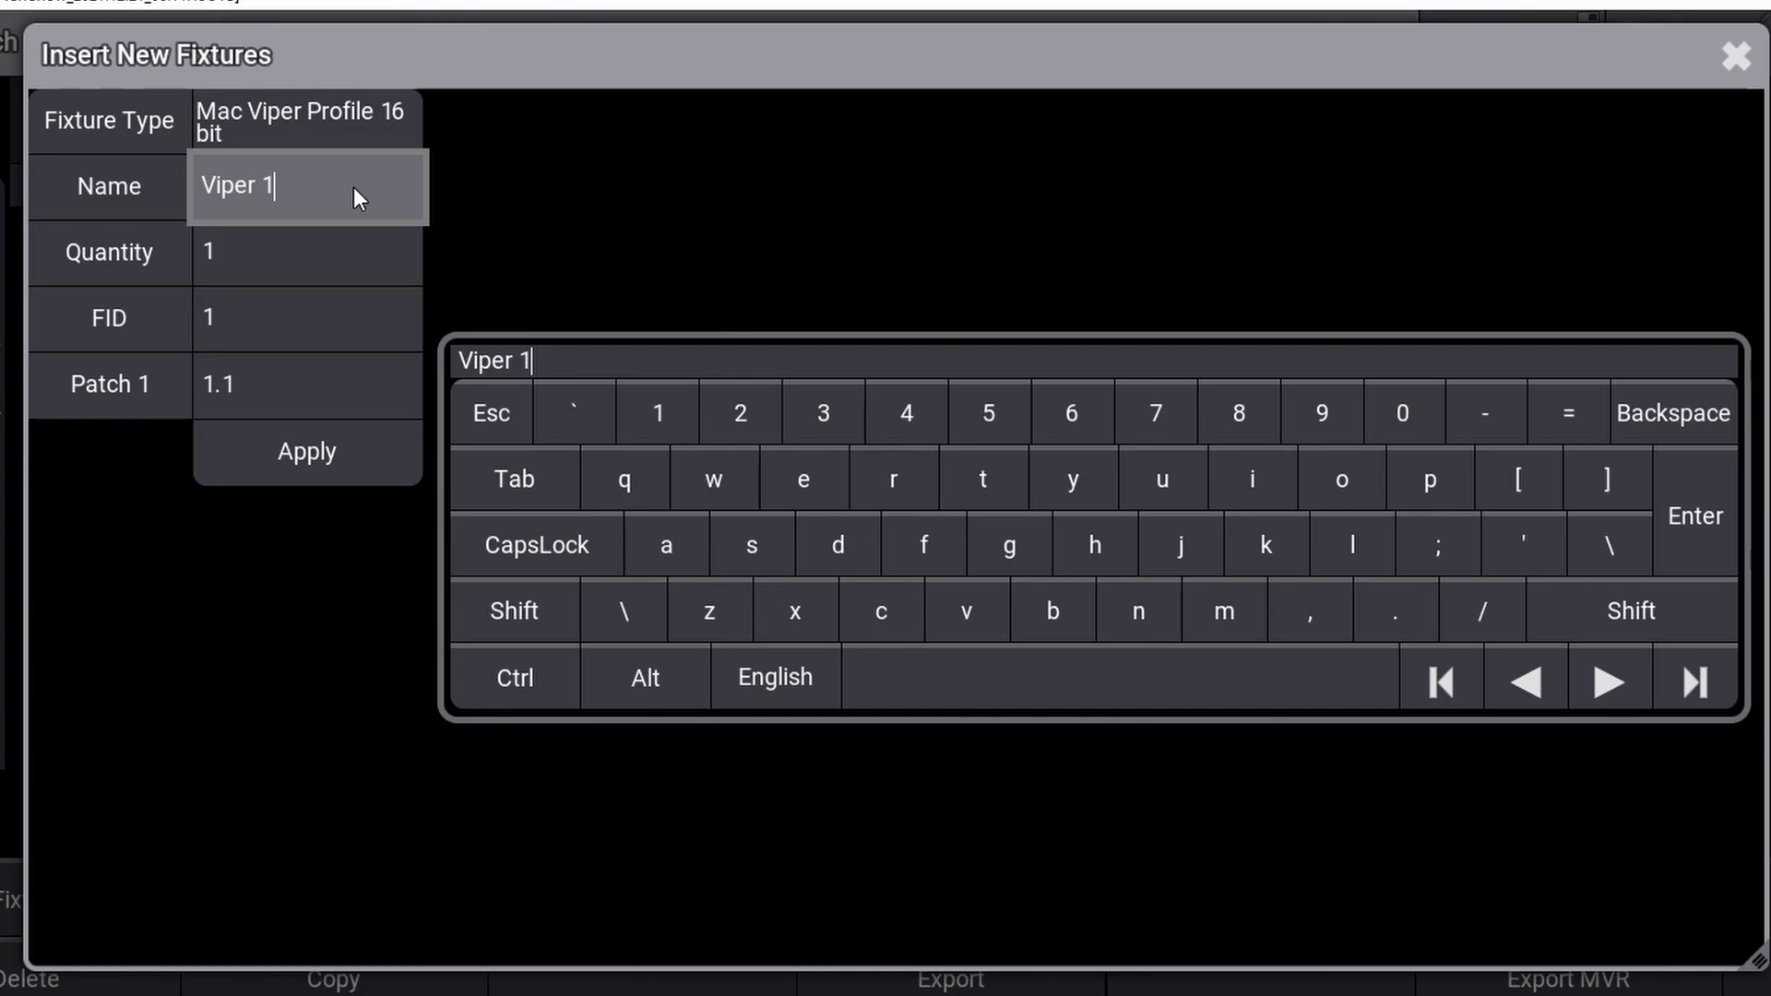
{"action": "left_click", "coordinate": [291, 263]}
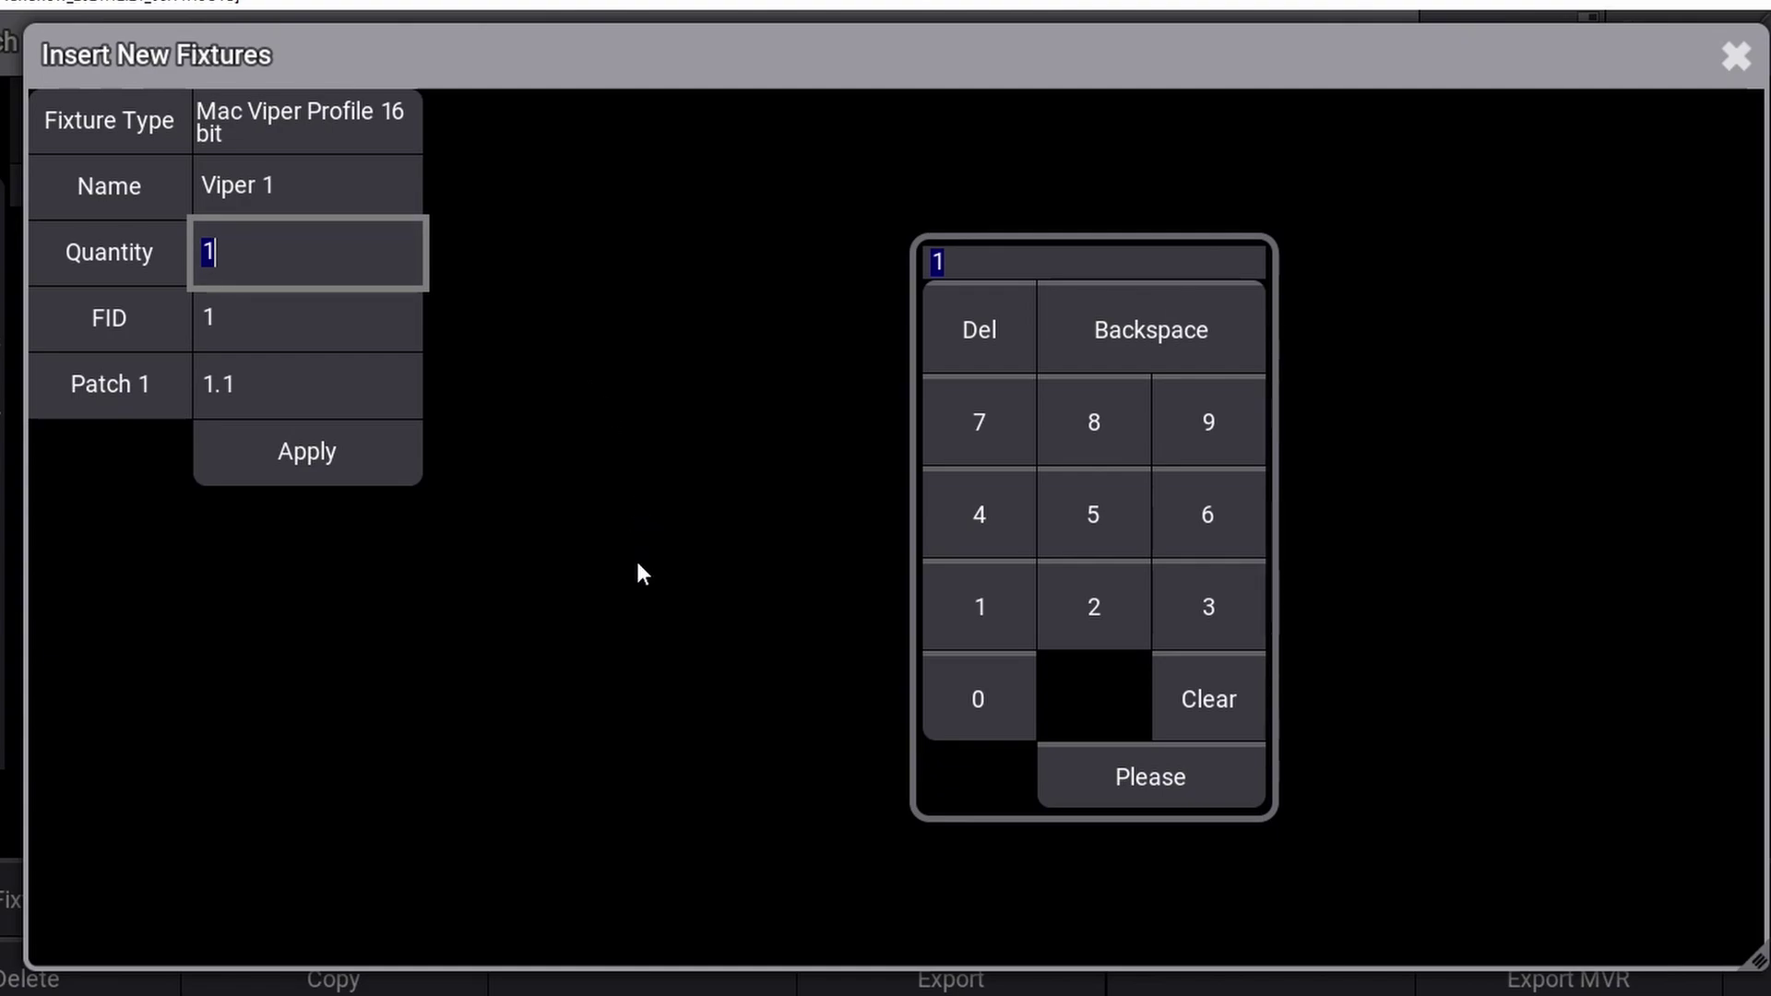
{"action": "left_click", "coordinate": [950, 602]}
{"action": "left_click", "coordinate": [1076, 598]}
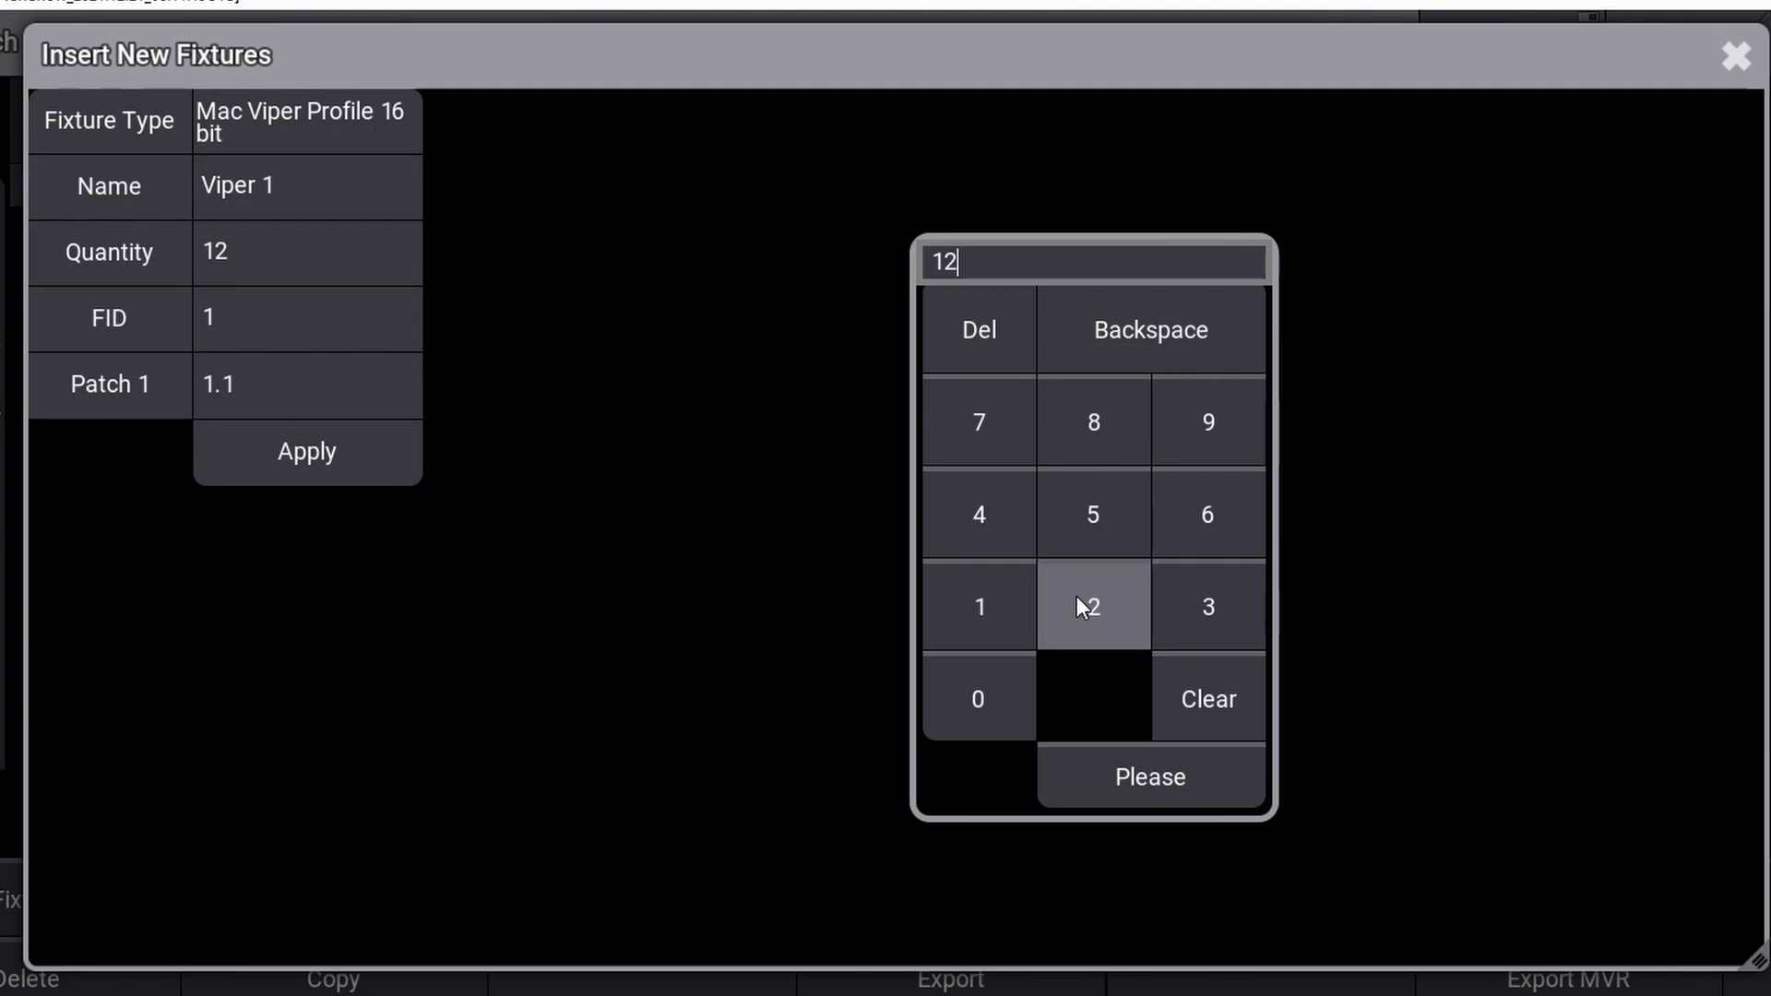
{"action": "left_click", "coordinate": [273, 323]}
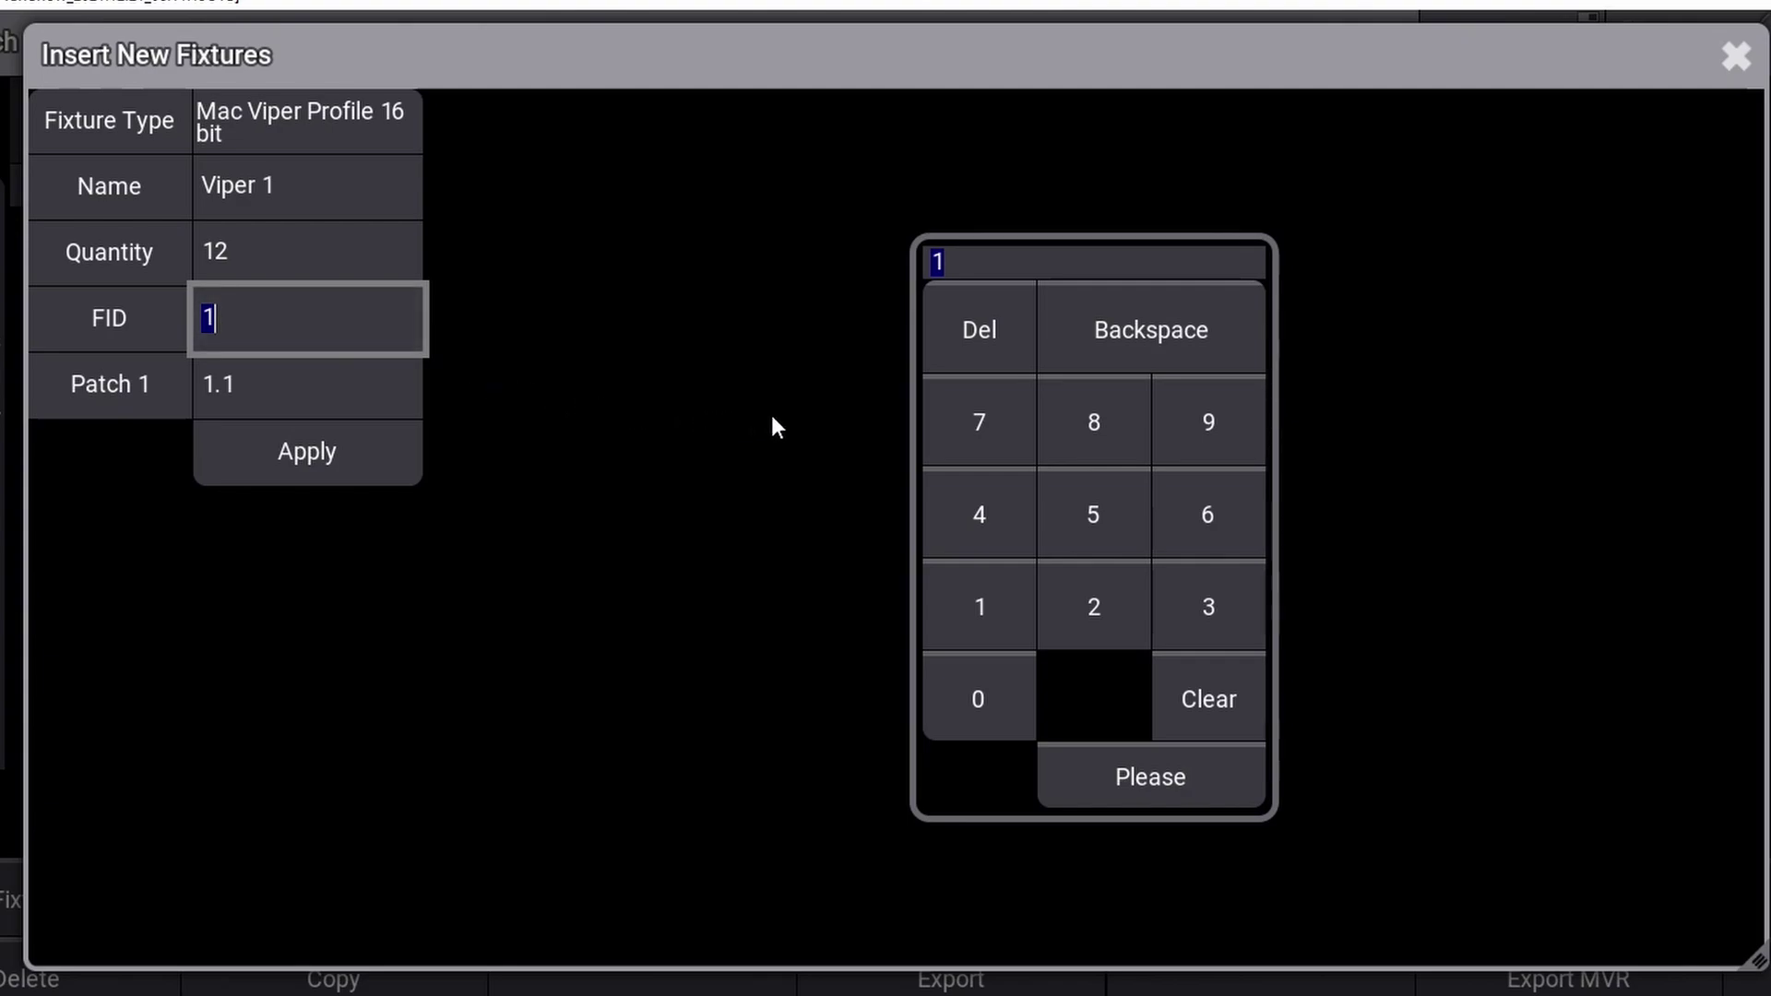
Set the starting FID to 701, leaving the patch address at 1.1
{"action": "left_click", "coordinate": [977, 421]}
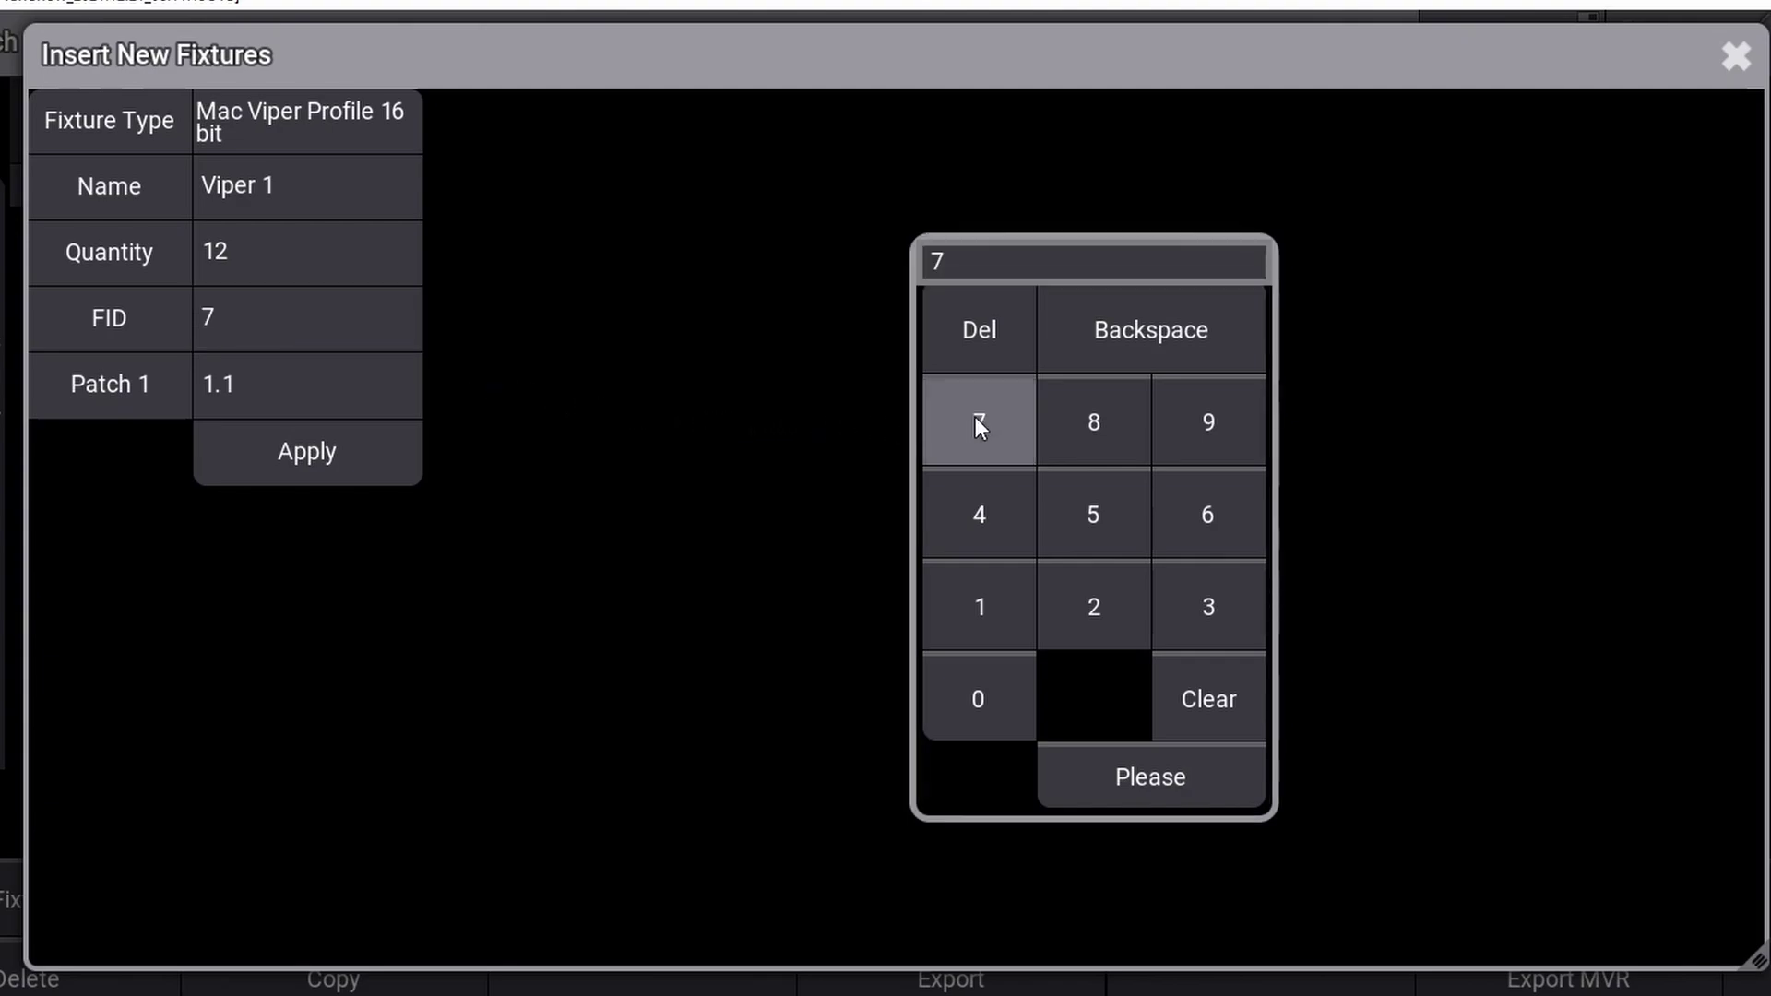
{"action": "left_click", "coordinate": [983, 683]}
{"action": "left_click", "coordinate": [978, 601]}
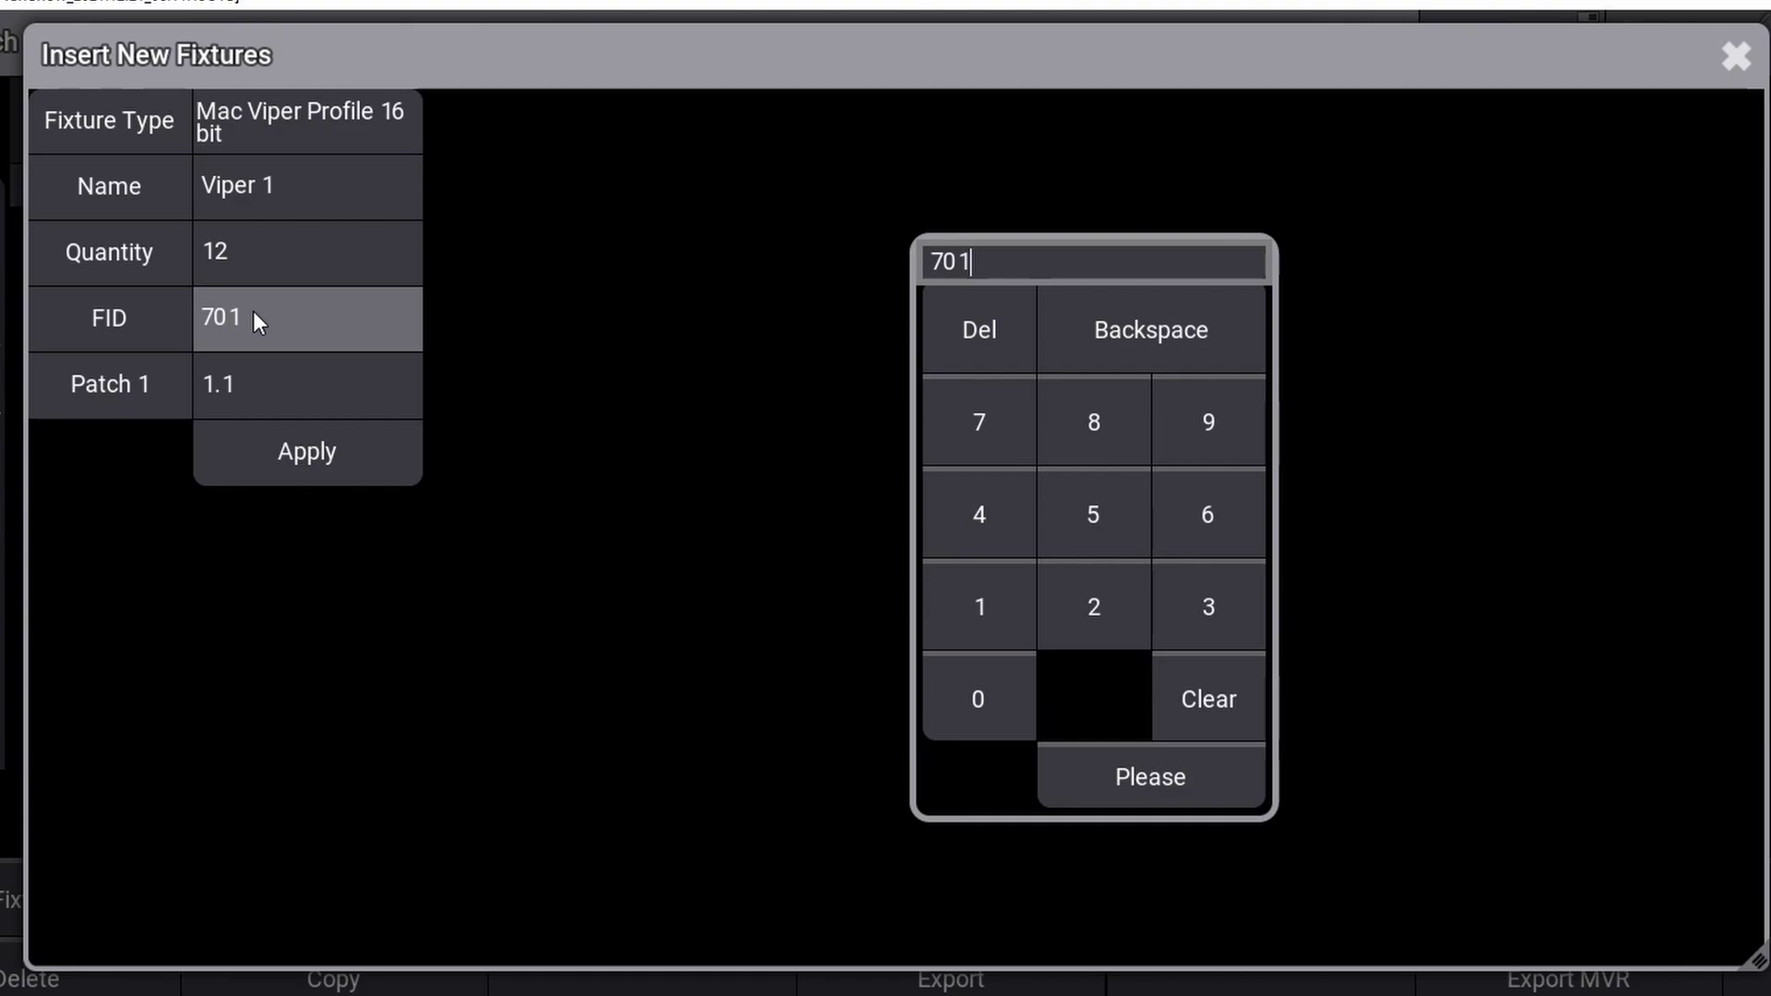
{"action": "left_click", "coordinate": [290, 384]}
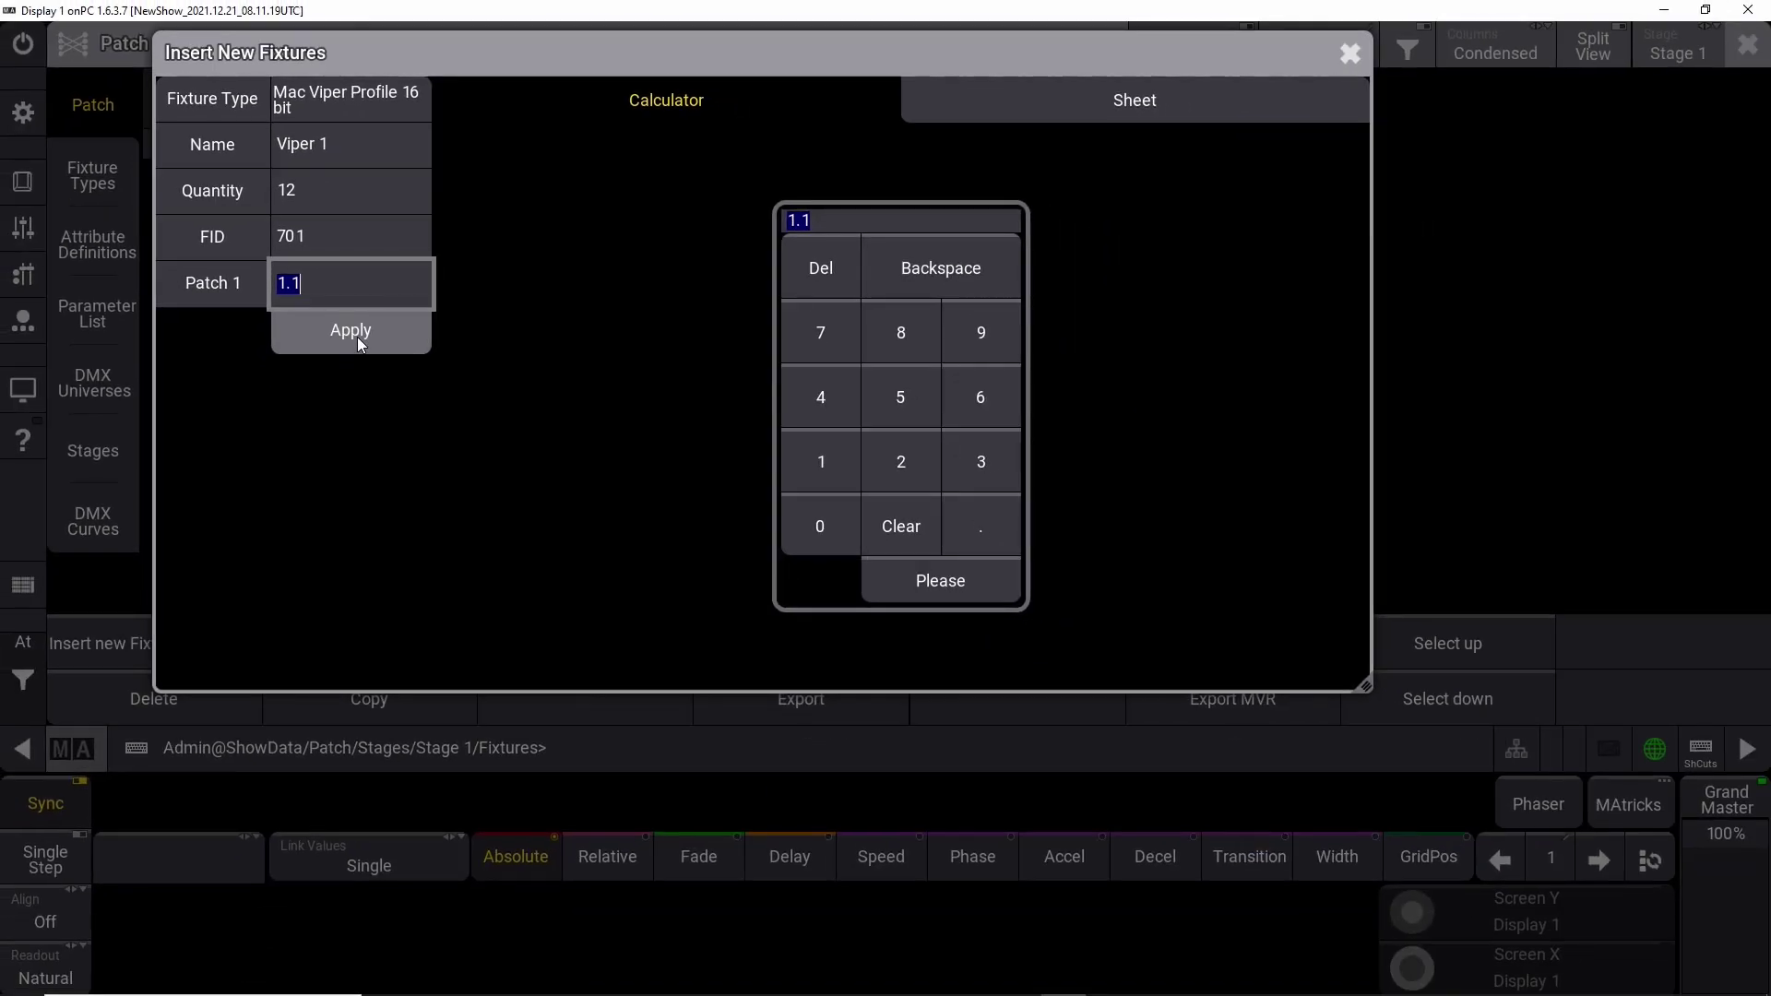
Insert the twelve Vipers as FIDs 701–712, patched from 1.001
{"action": "left_click", "coordinate": [356, 343]}
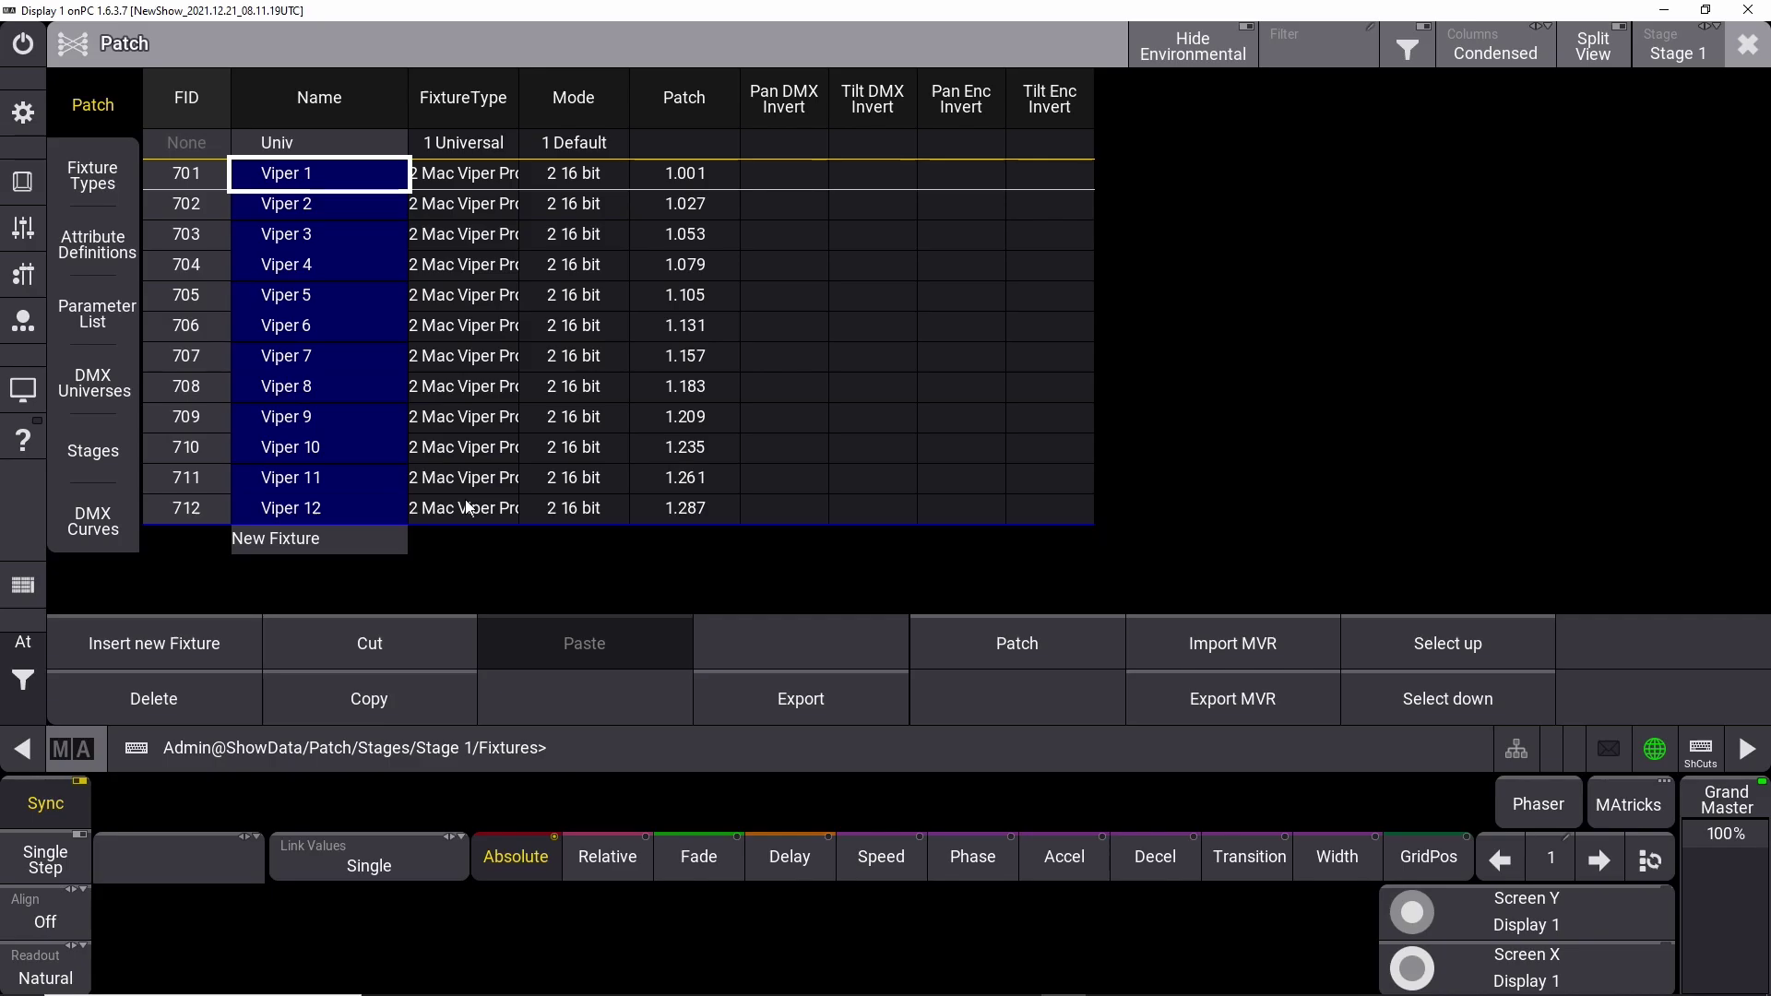
Choose Mac Aura XB in Standard - RGB mode from the grandMA2 library, filtering by 'aura x'
{"action": "left_click", "coordinate": [286, 543]}
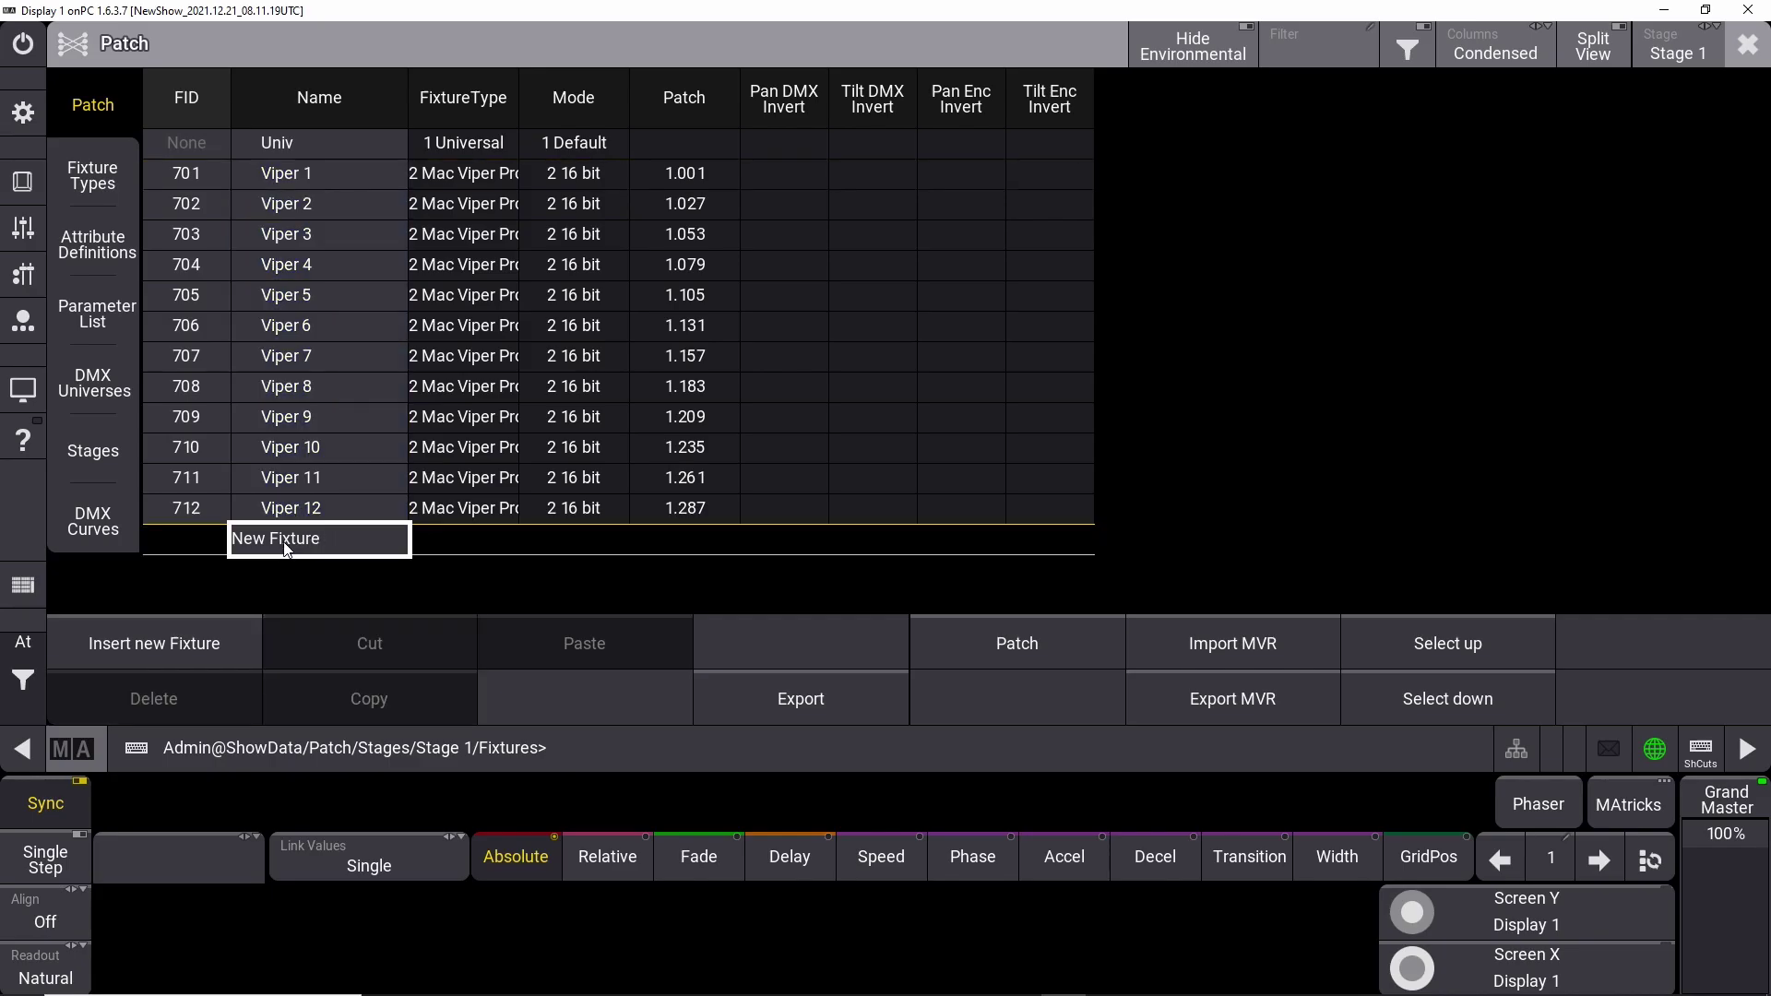
{"action": "left_click", "coordinate": [284, 540]}
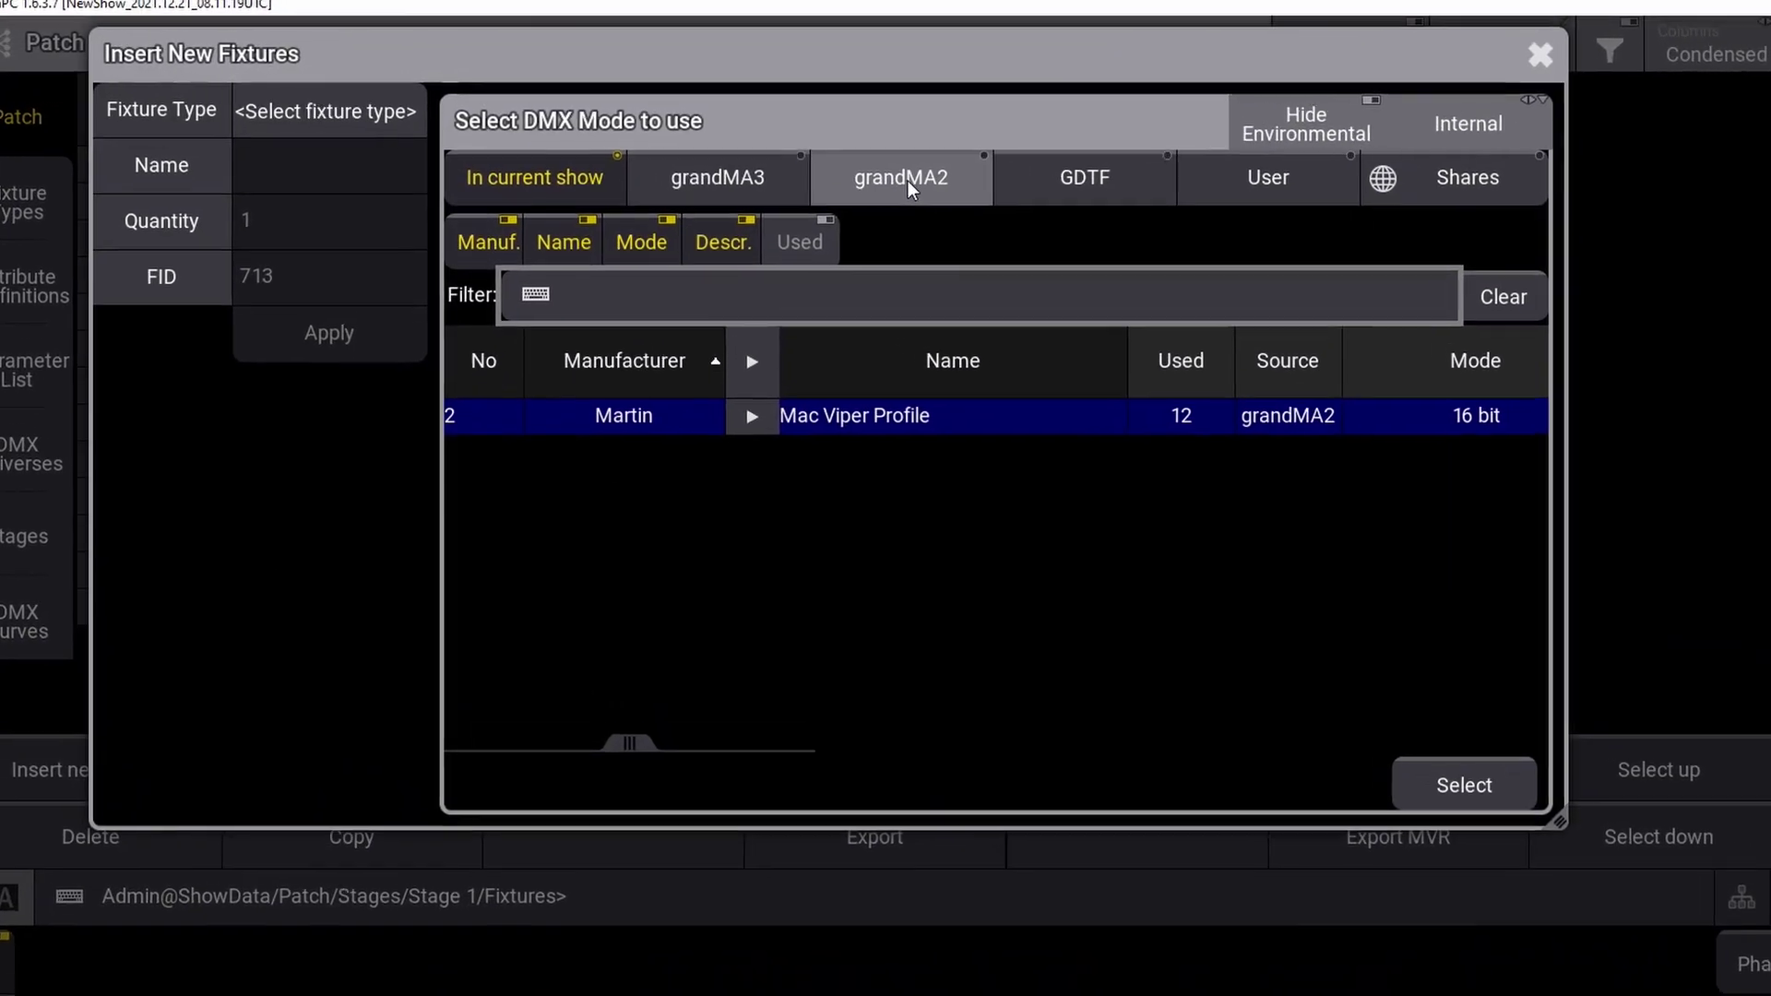
{"action": "left_click", "coordinate": [822, 154]}
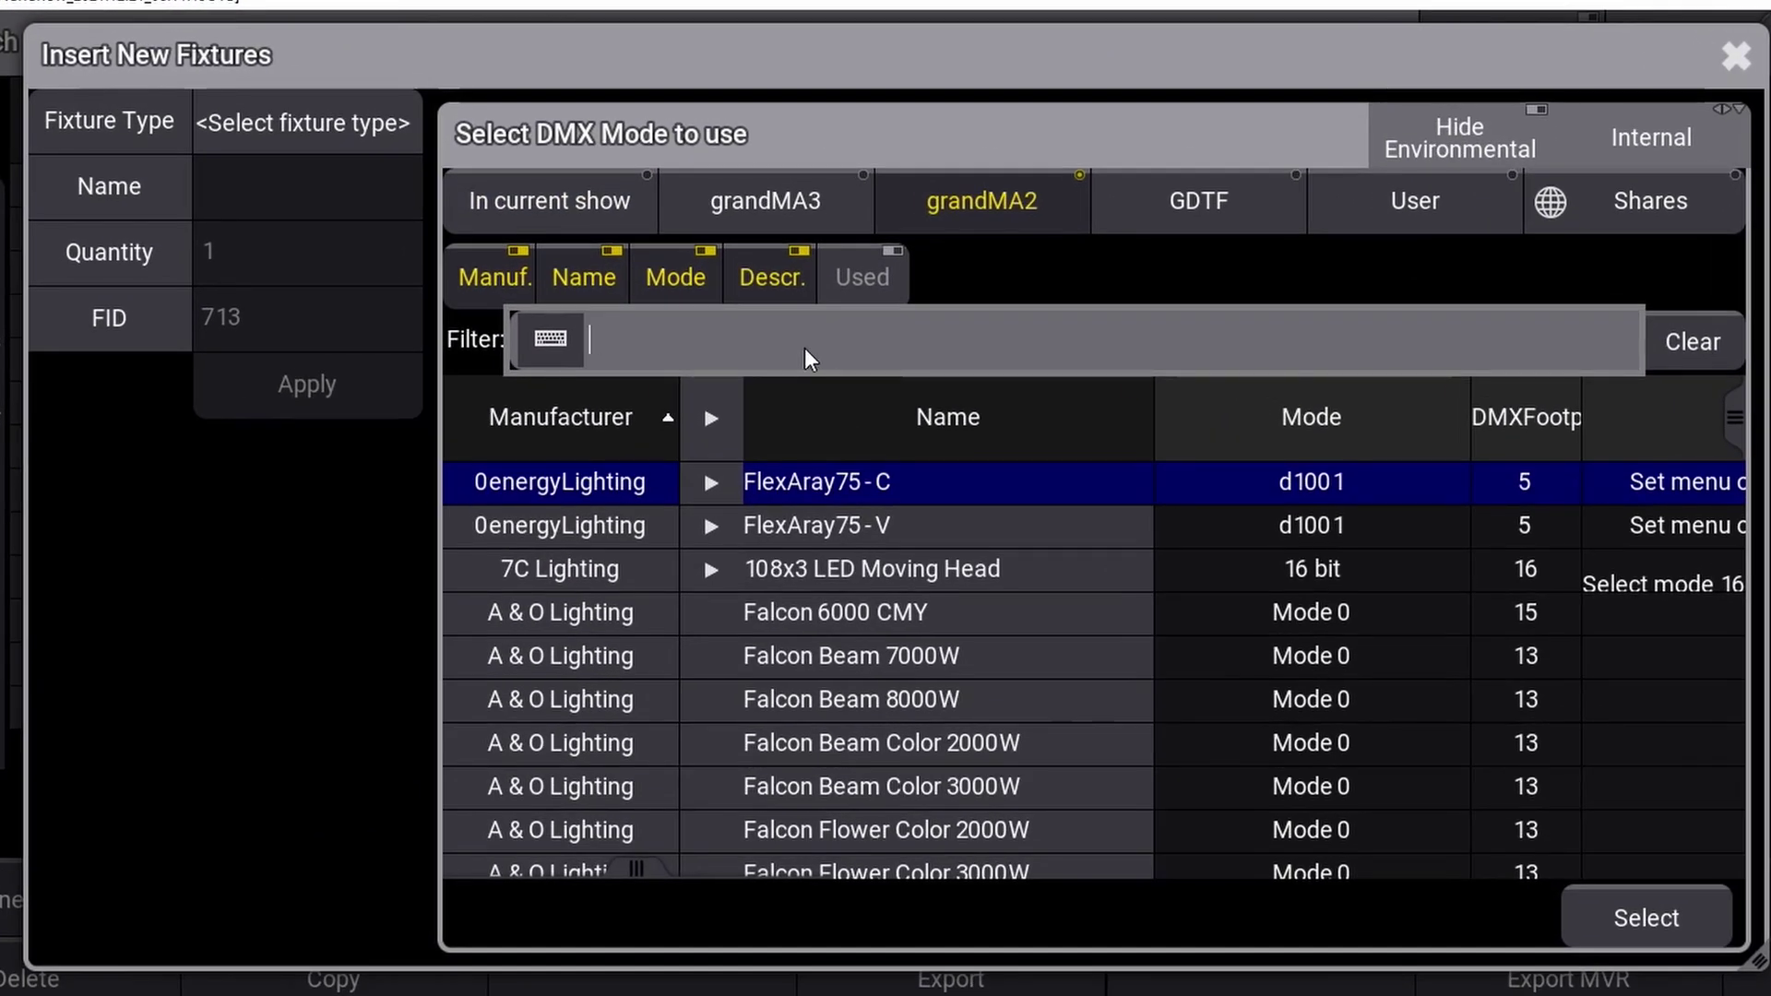
{"action": "type", "text": "aura x"}
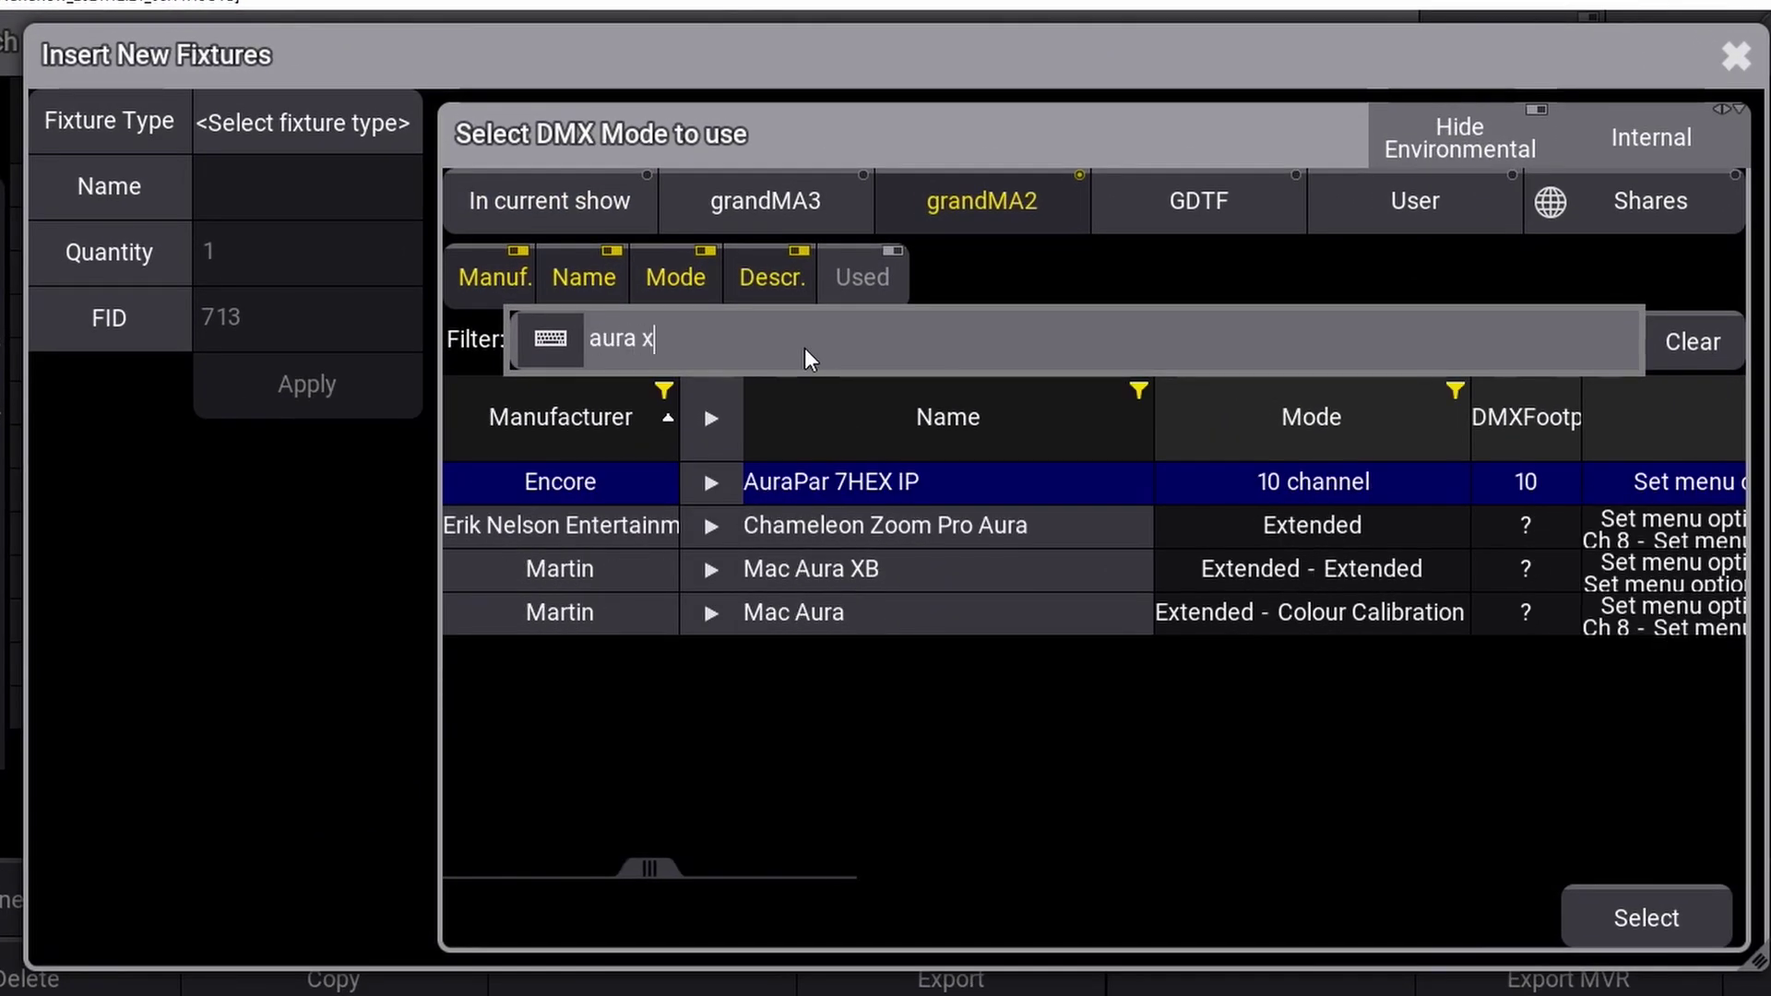
{"action": "key", "text": "Return"}
{"action": "left_click", "coordinate": [711, 570]}
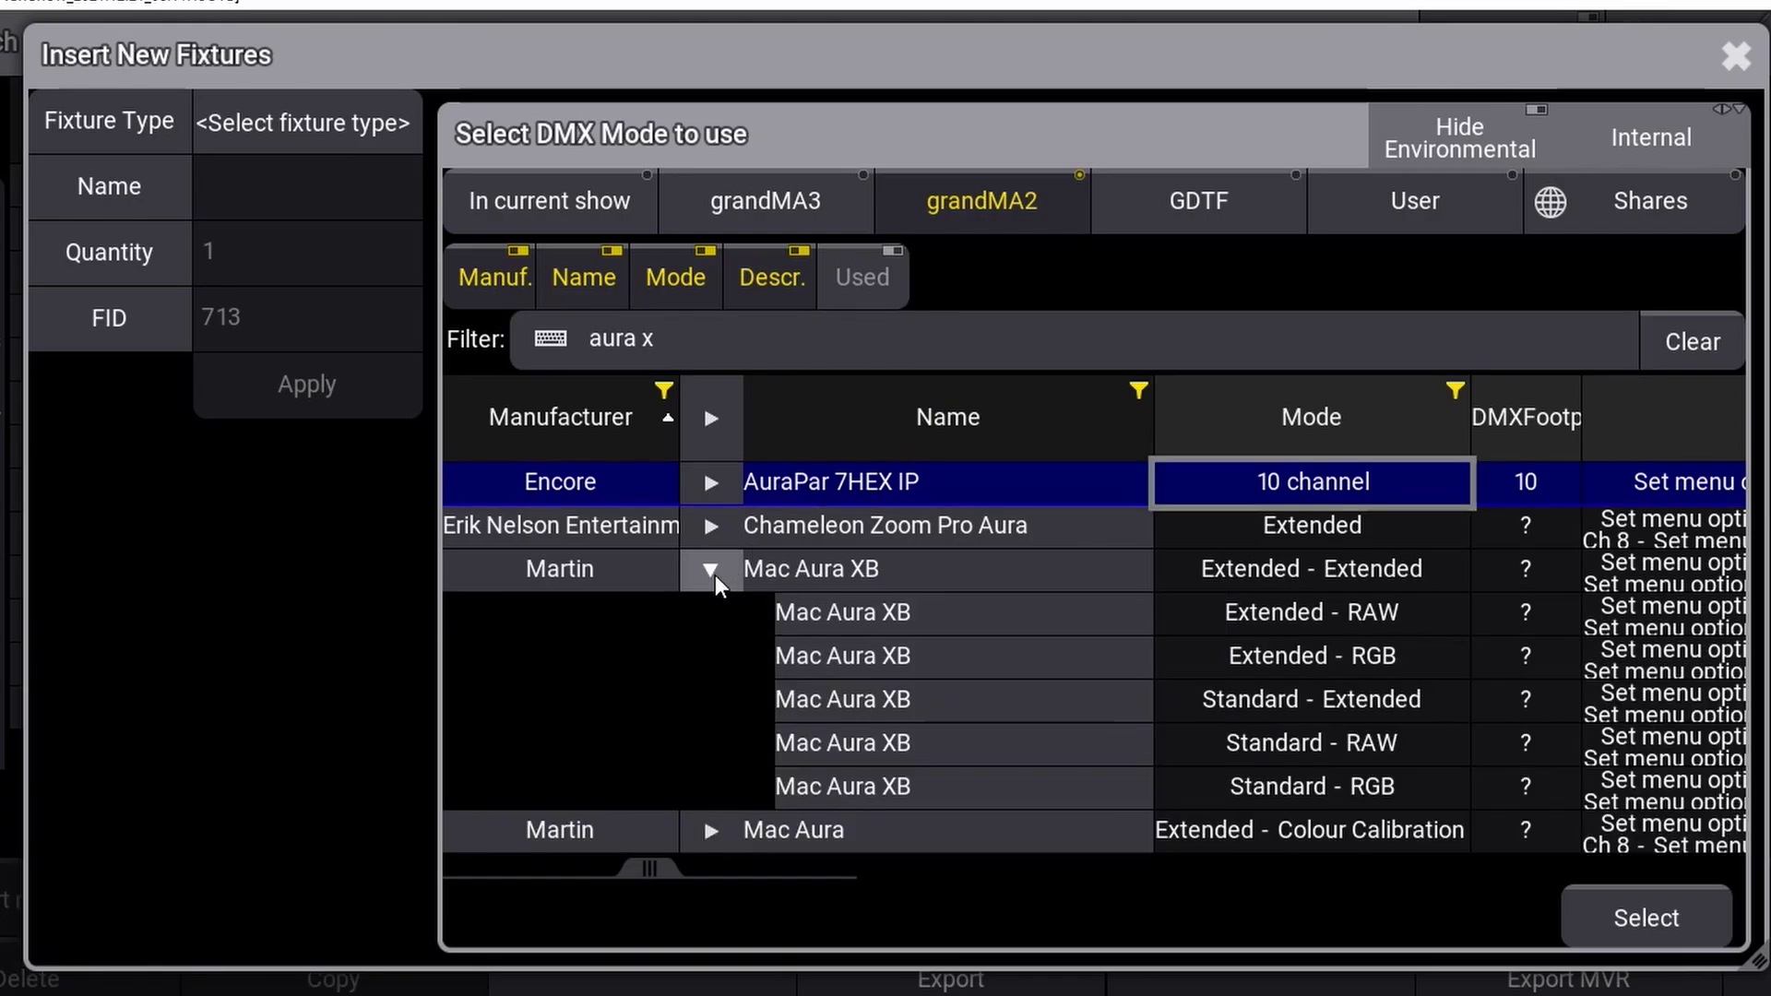
{"action": "left_click", "coordinate": [909, 791]}
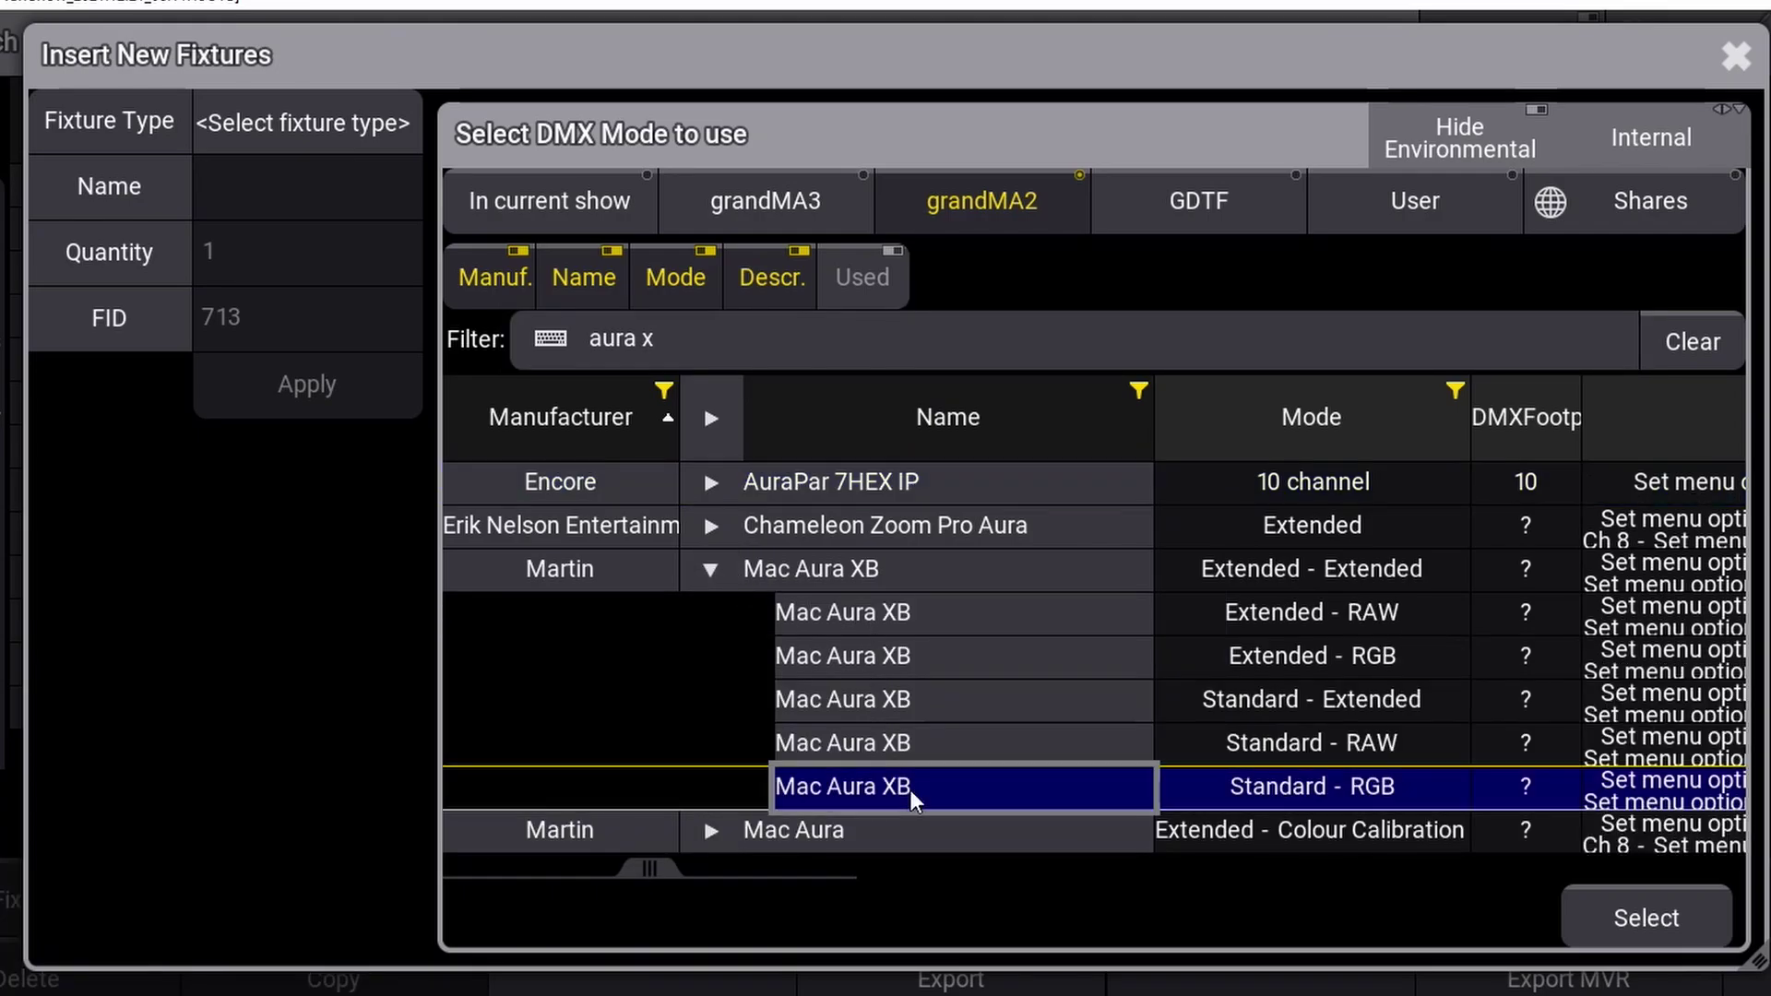
{"action": "left_click", "coordinate": [1668, 913]}
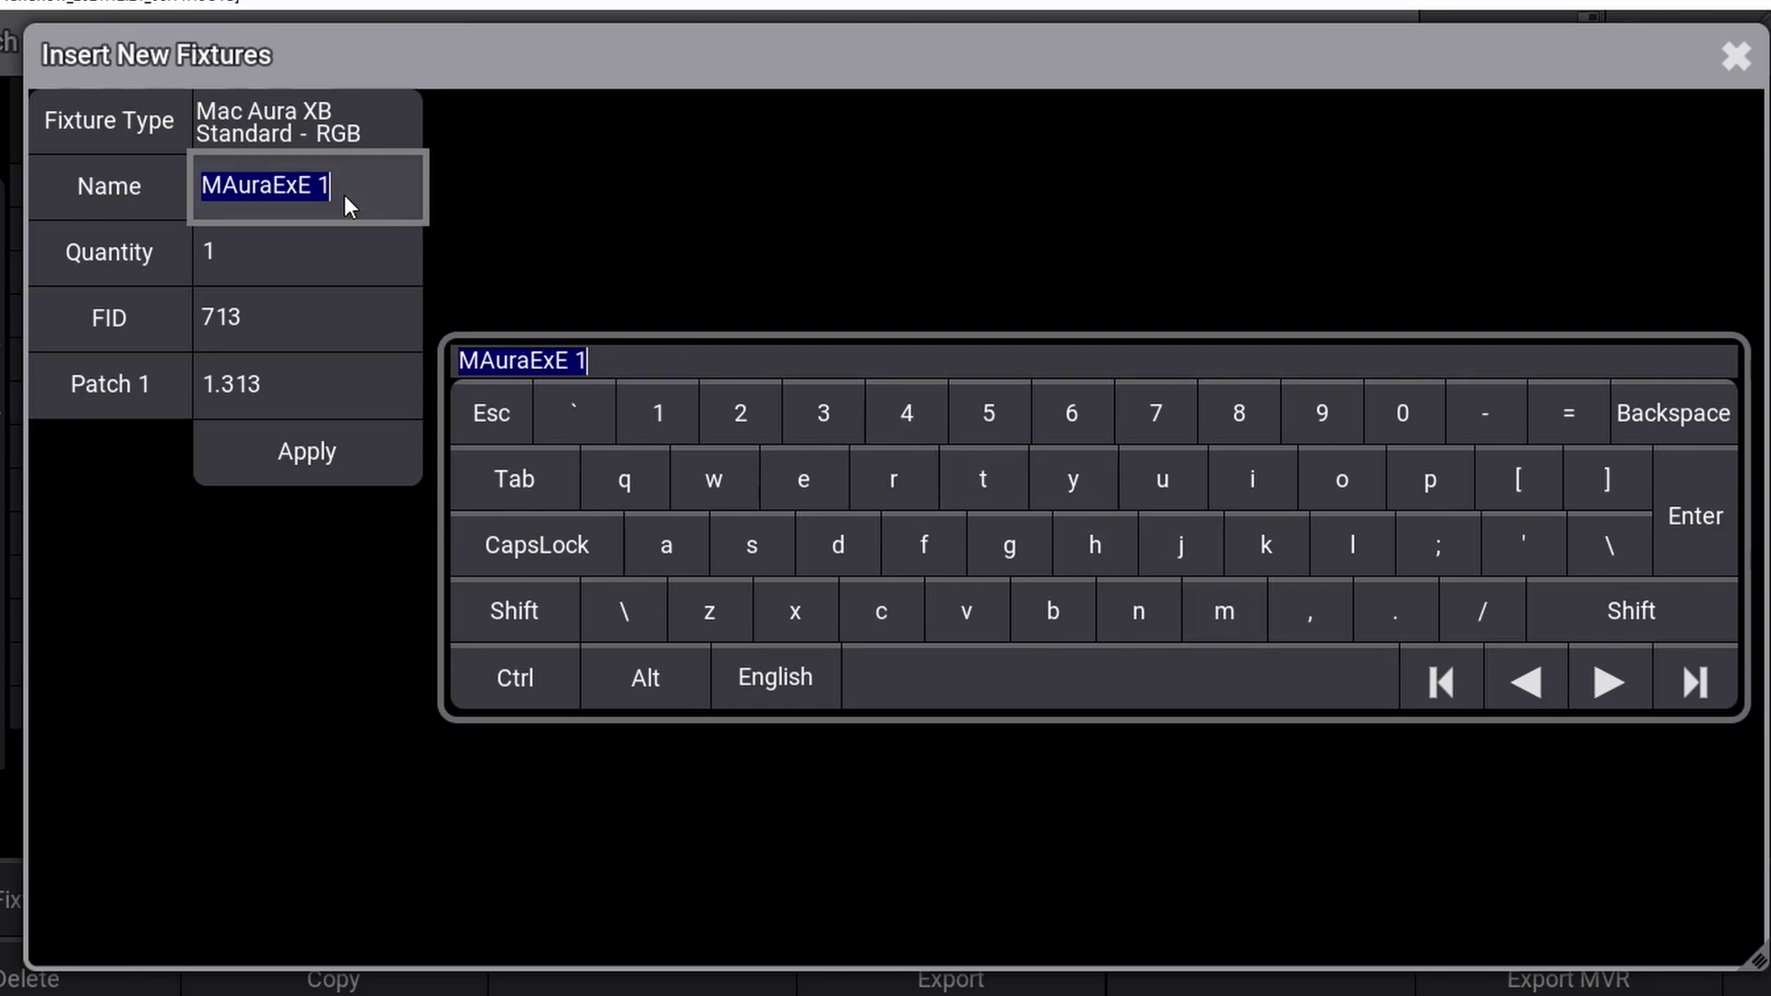
Name the fixtures 'Aura Xb 1' with Quantity 12, FID 601 and patch address 2.1
{"action": "type", "text": "Aura "}
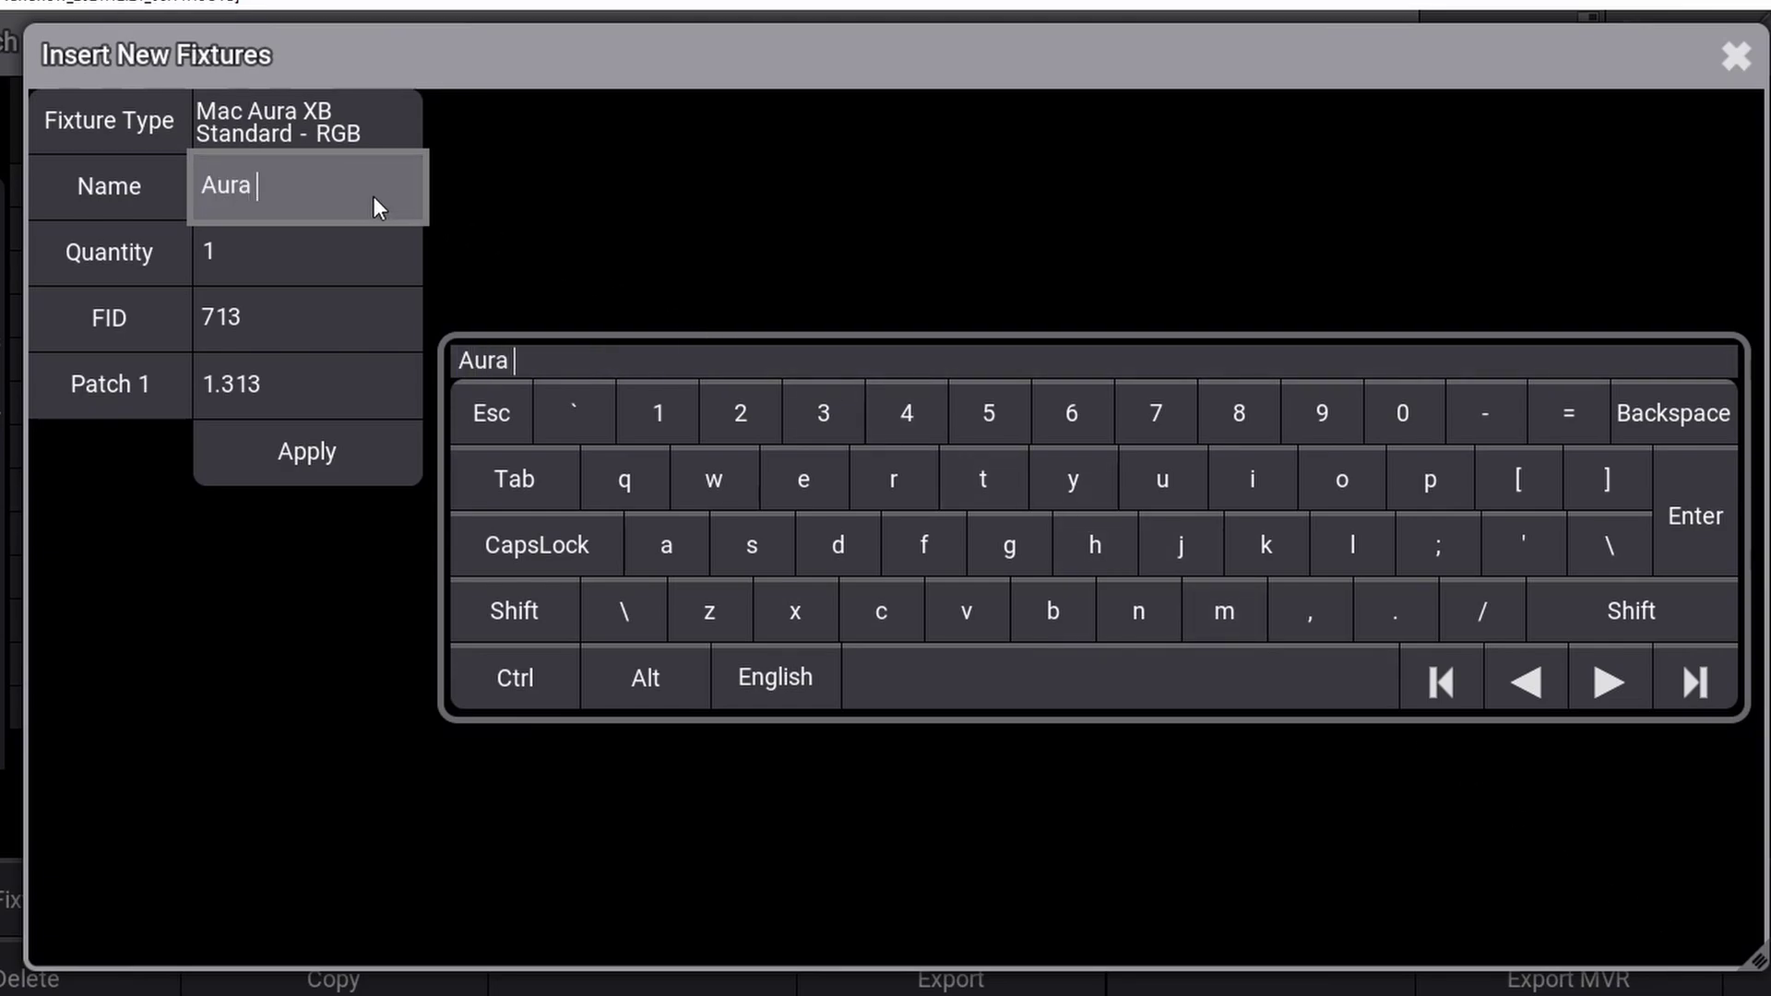
{"action": "type", "text": "Xb 1"}
{"action": "left_click", "coordinate": [232, 277]}
{"action": "type", "text": "12"}
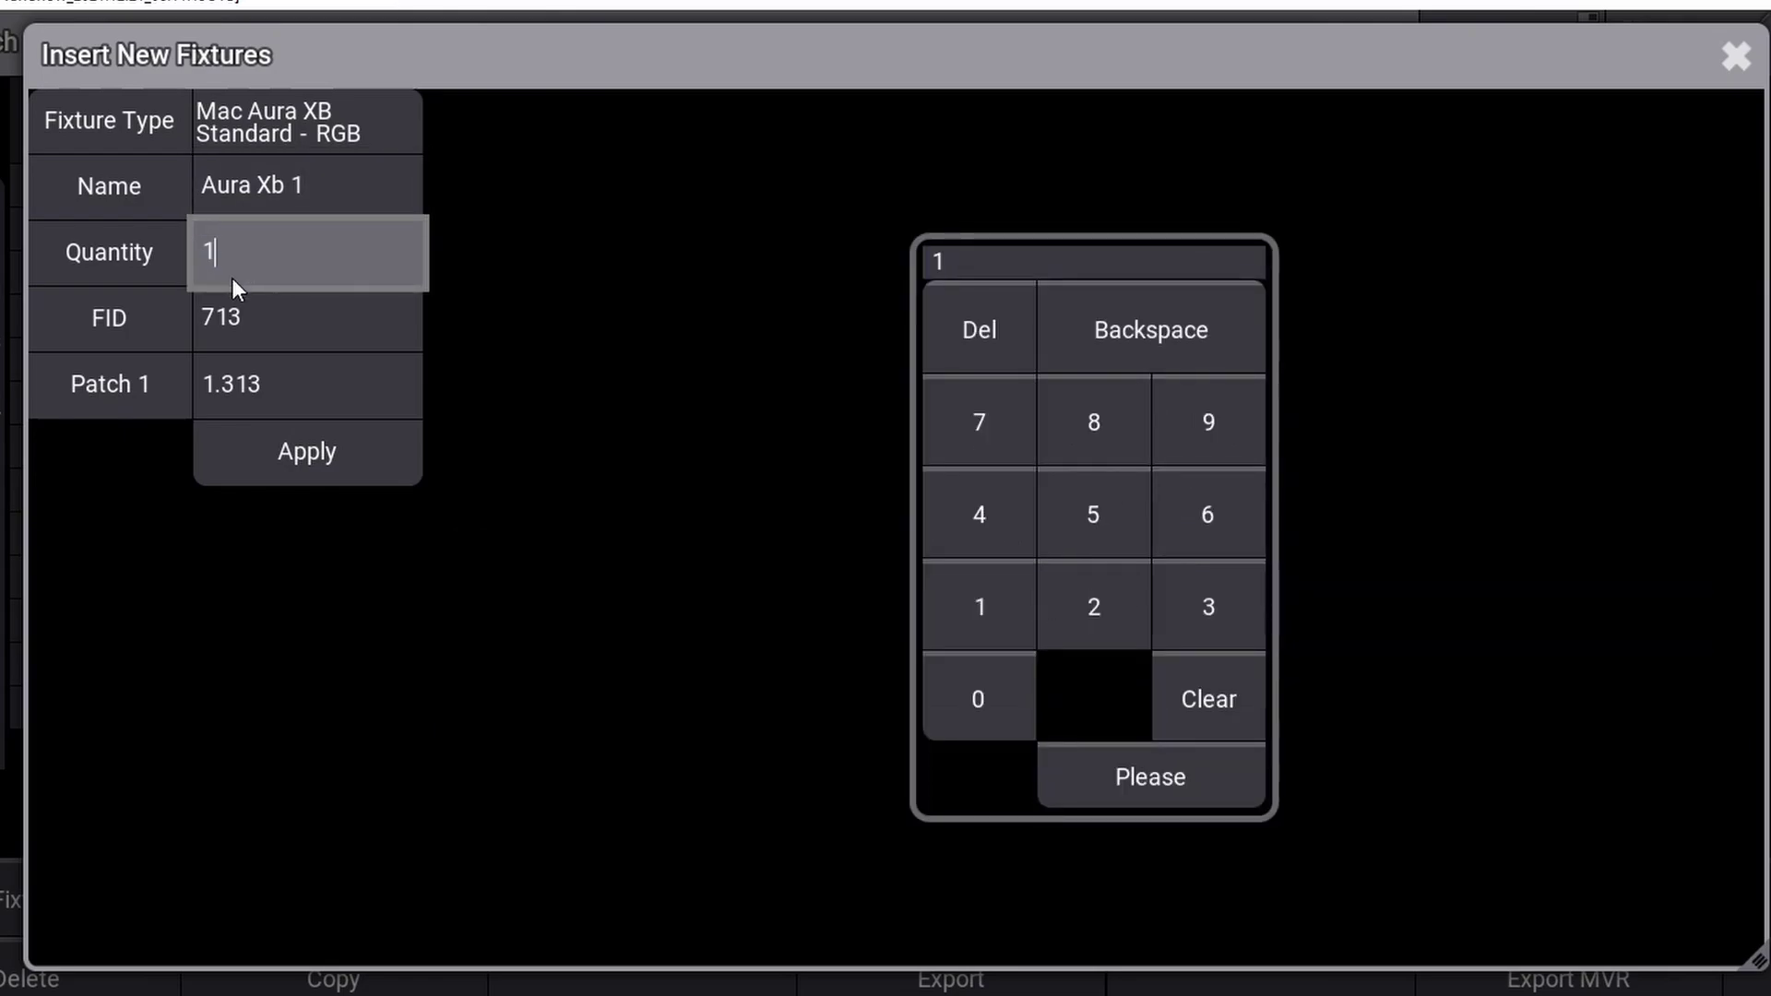
{"action": "left_click", "coordinate": [297, 323]}
{"action": "left_click", "coordinate": [1216, 502]}
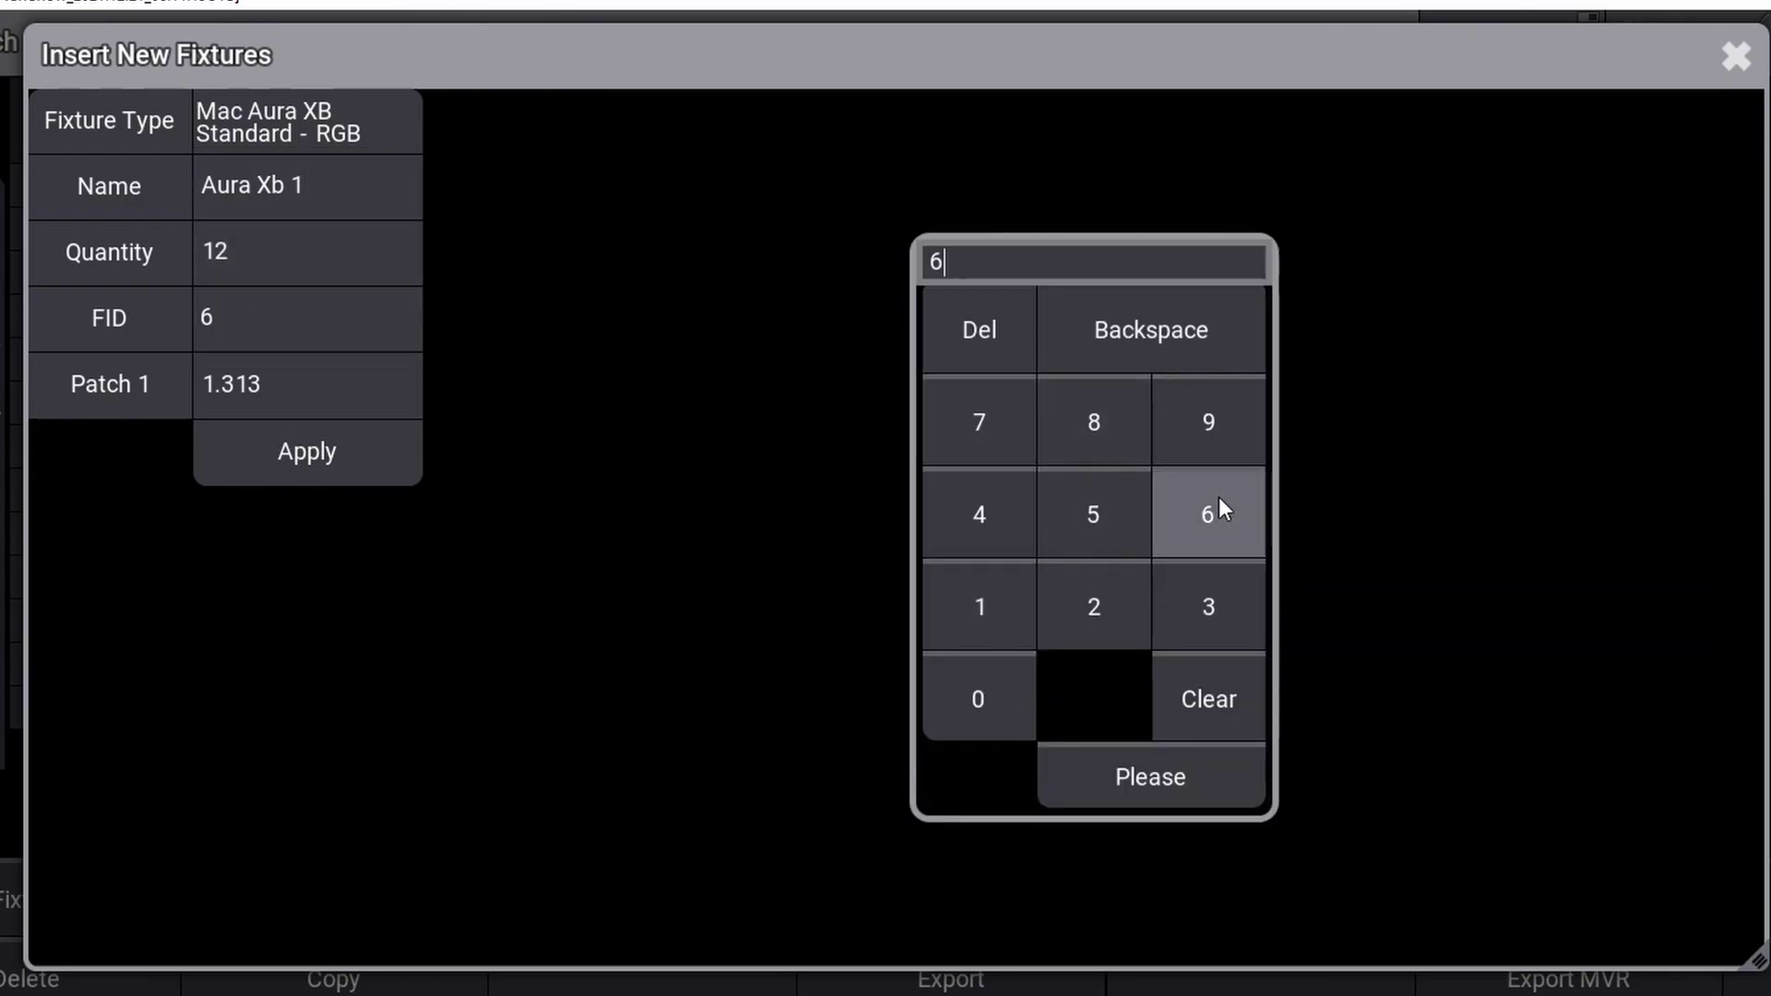
{"action": "left_click", "coordinate": [968, 708]}
{"action": "left_click", "coordinate": [979, 590]}
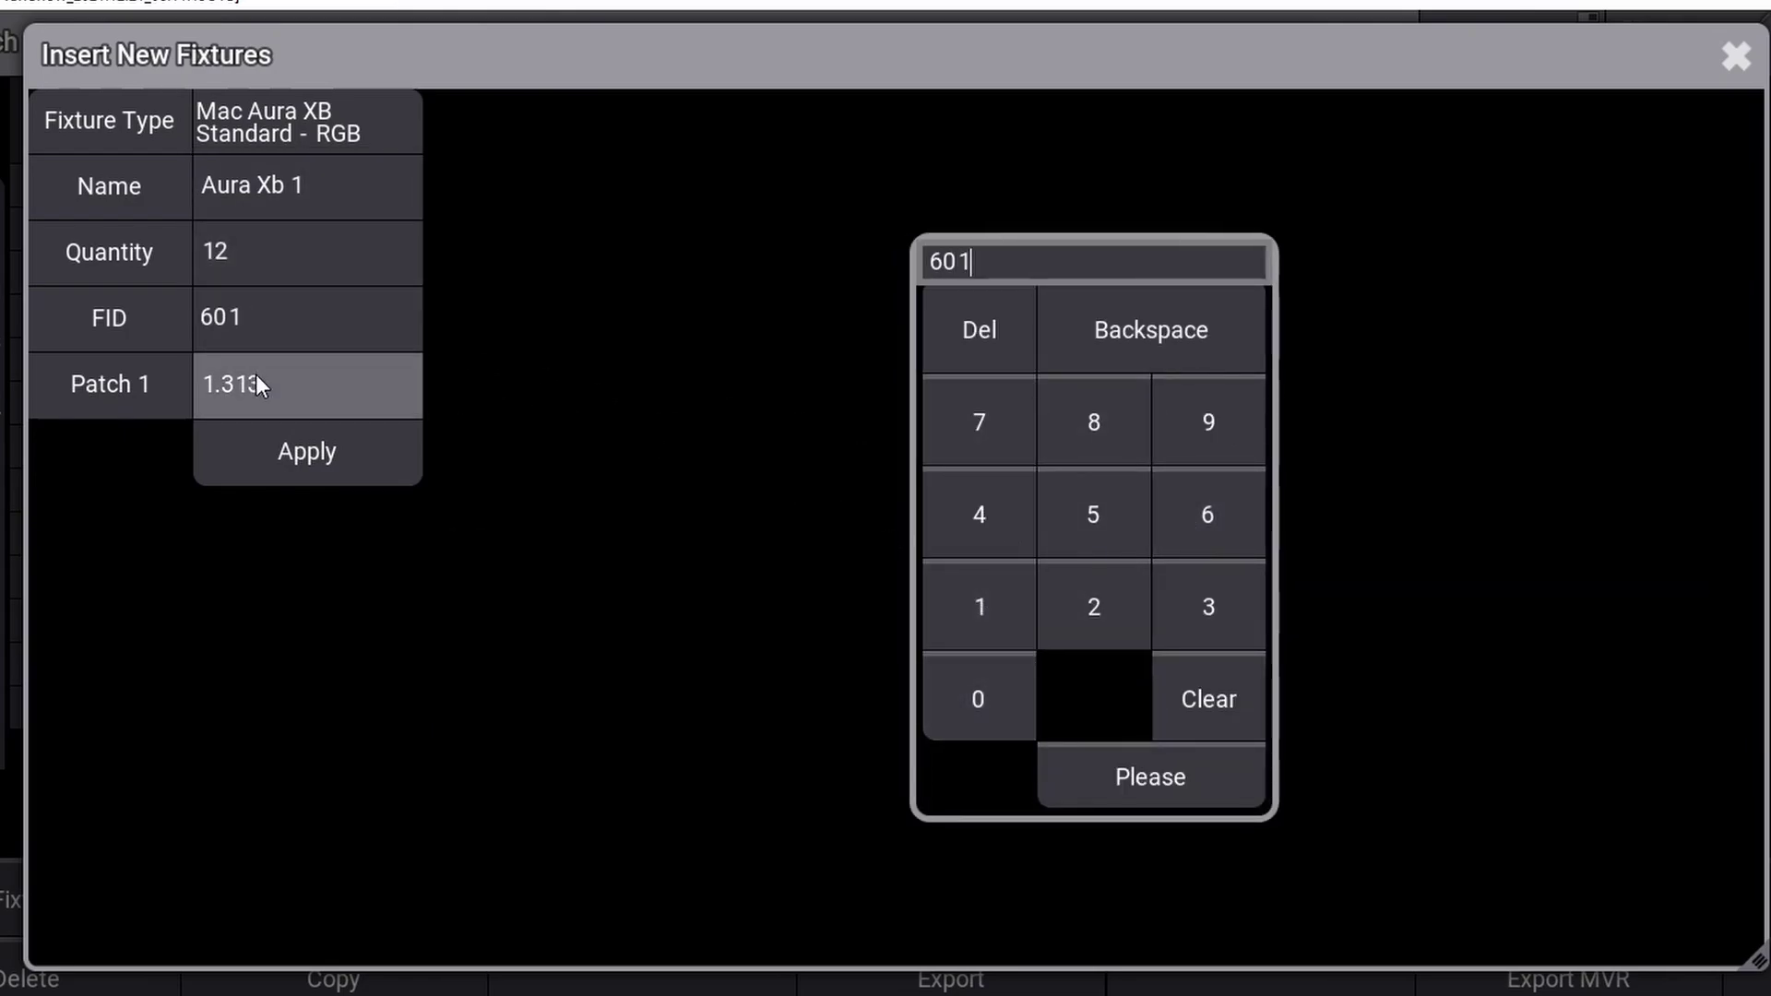
{"action": "left_click", "coordinate": [295, 387]}
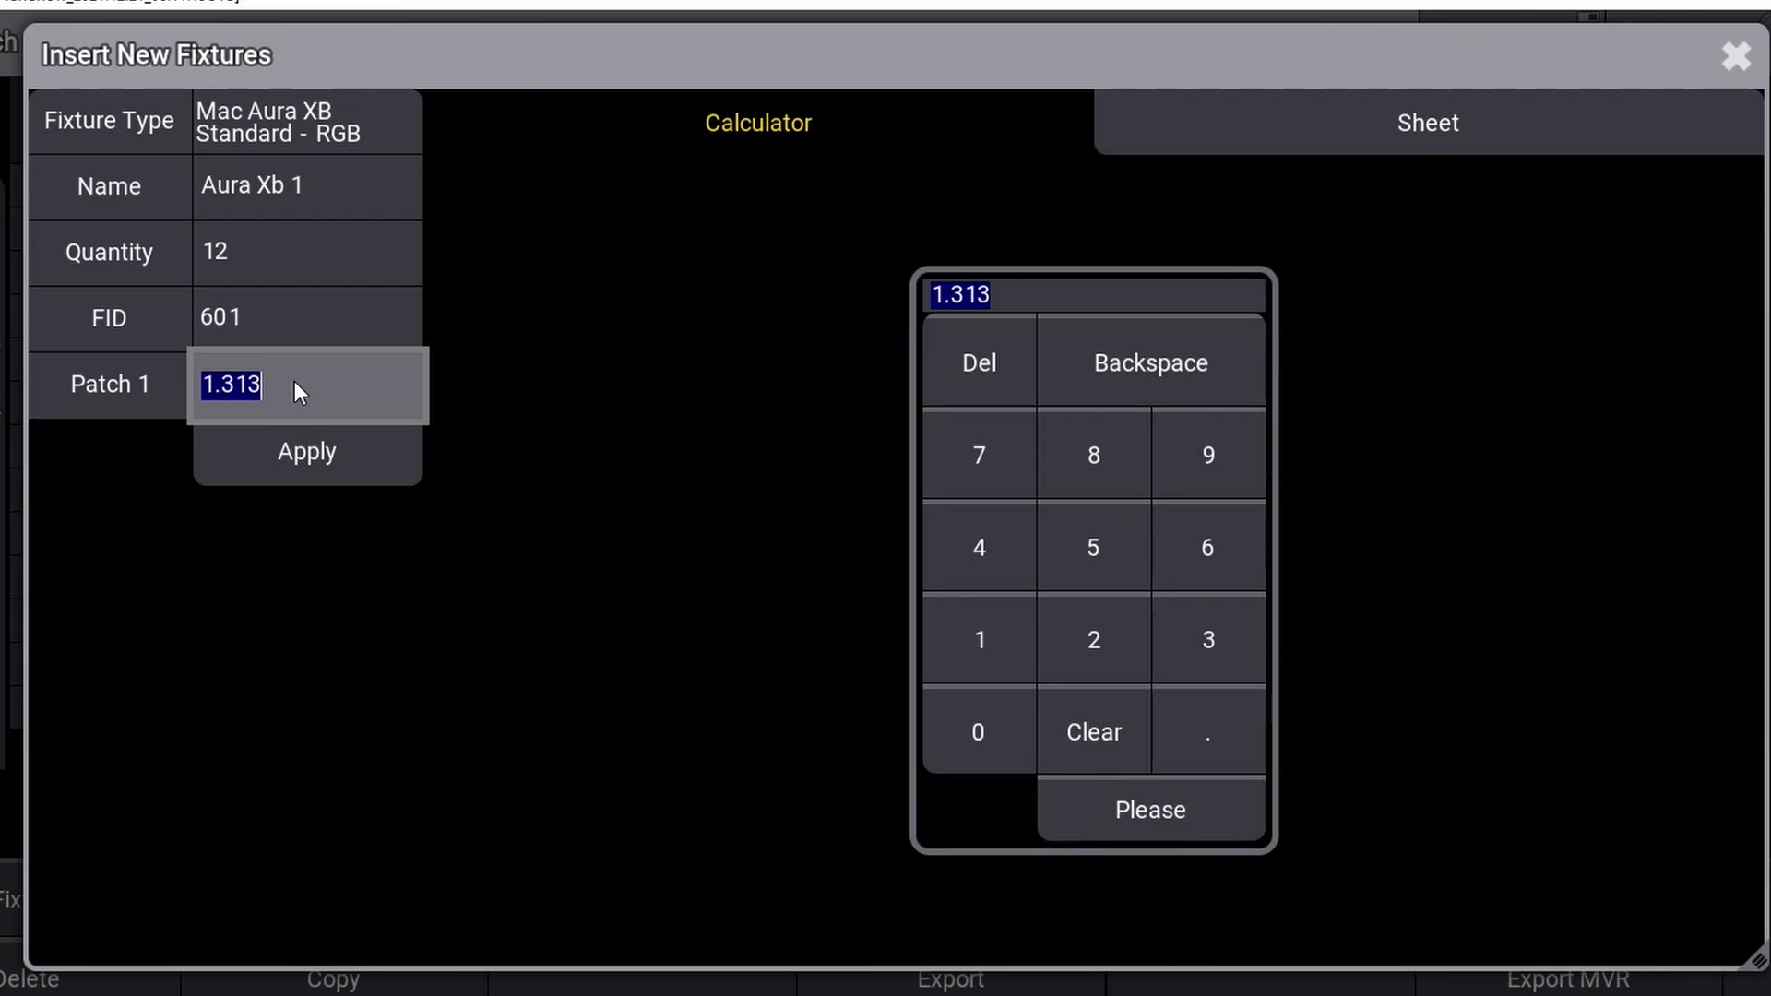
{"action": "left_click", "coordinate": [1091, 657]}
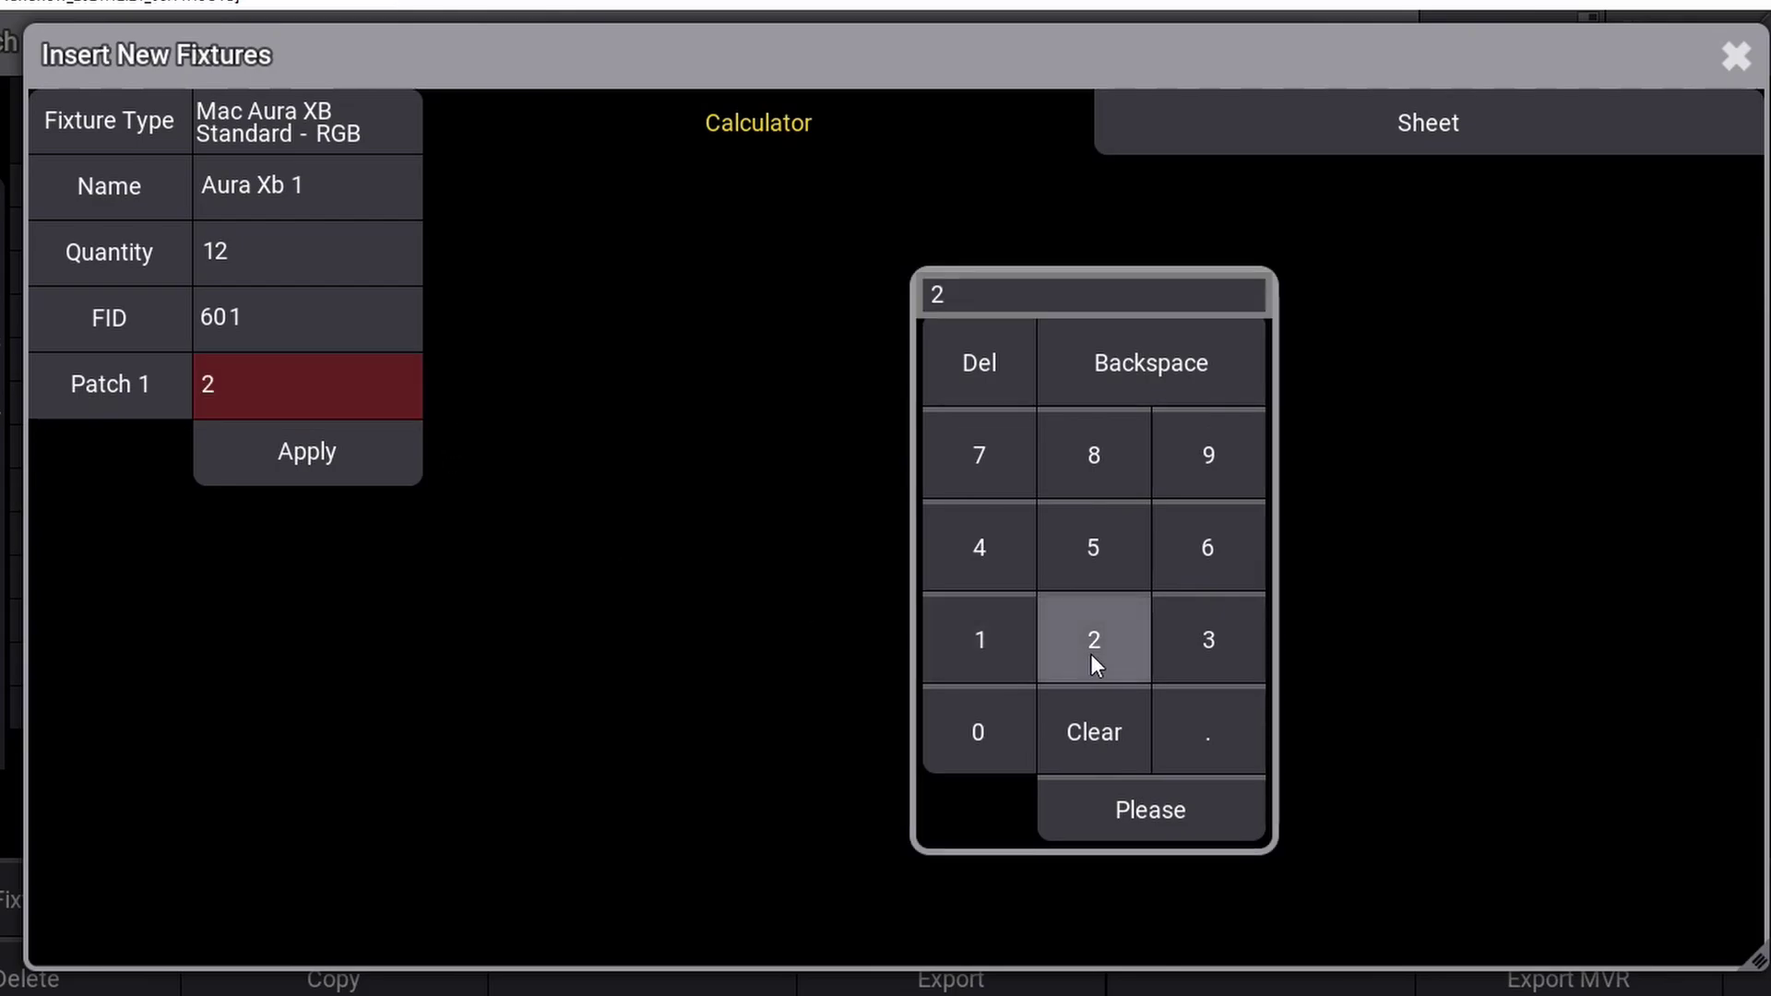
{"action": "left_click", "coordinate": [1204, 732]}
{"action": "left_click", "coordinate": [998, 635]}
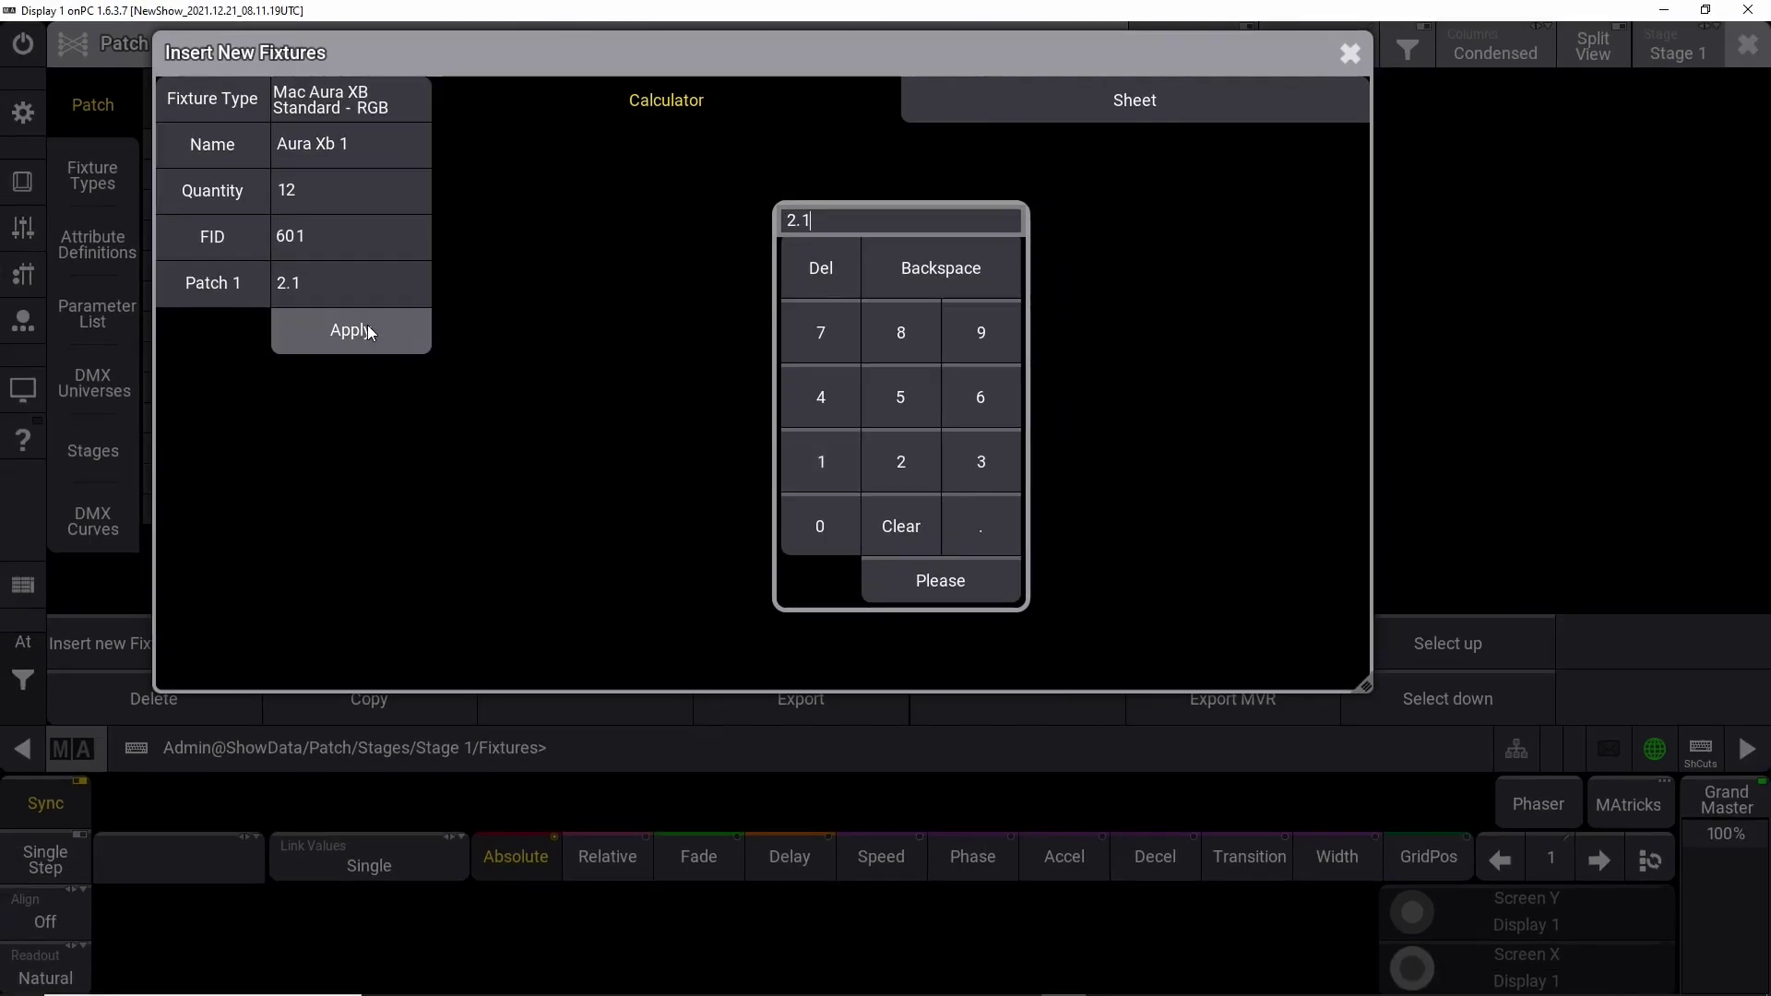
Insert the twelve Aura Xb fixtures, then filter the grandMA2 library for 'atomic'
{"action": "left_click", "coordinate": [367, 330]}
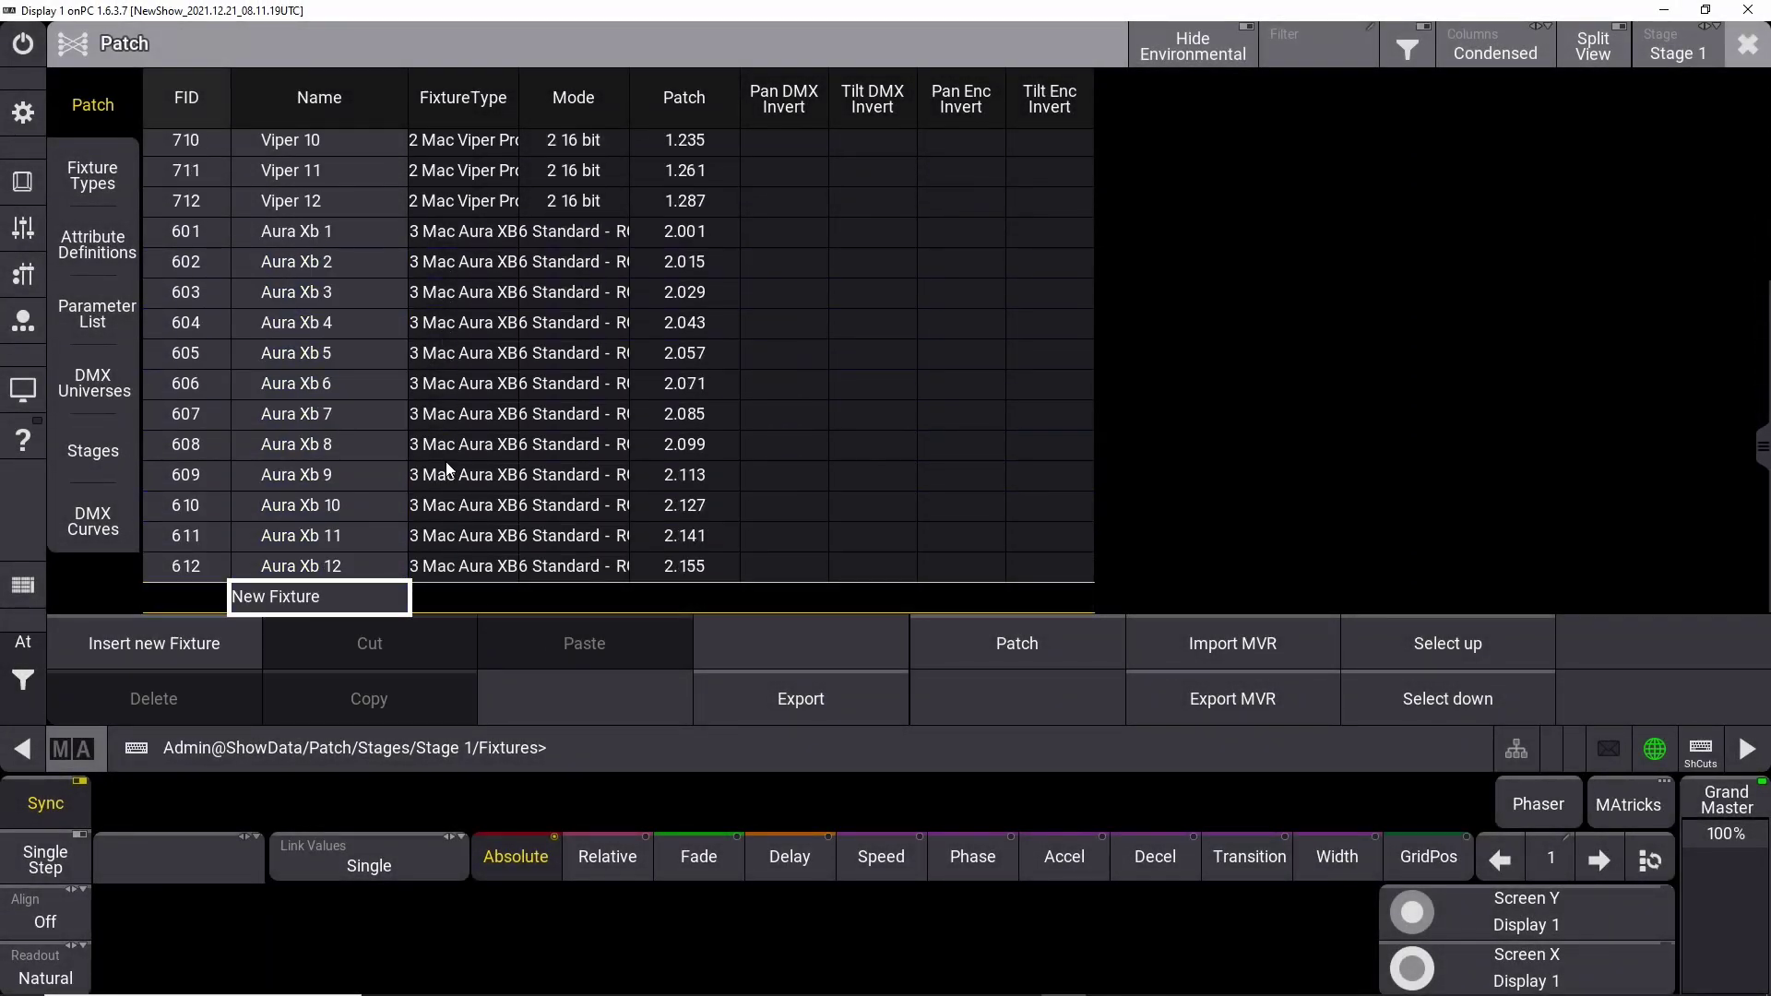
{"action": "left_click", "coordinate": [341, 602]}
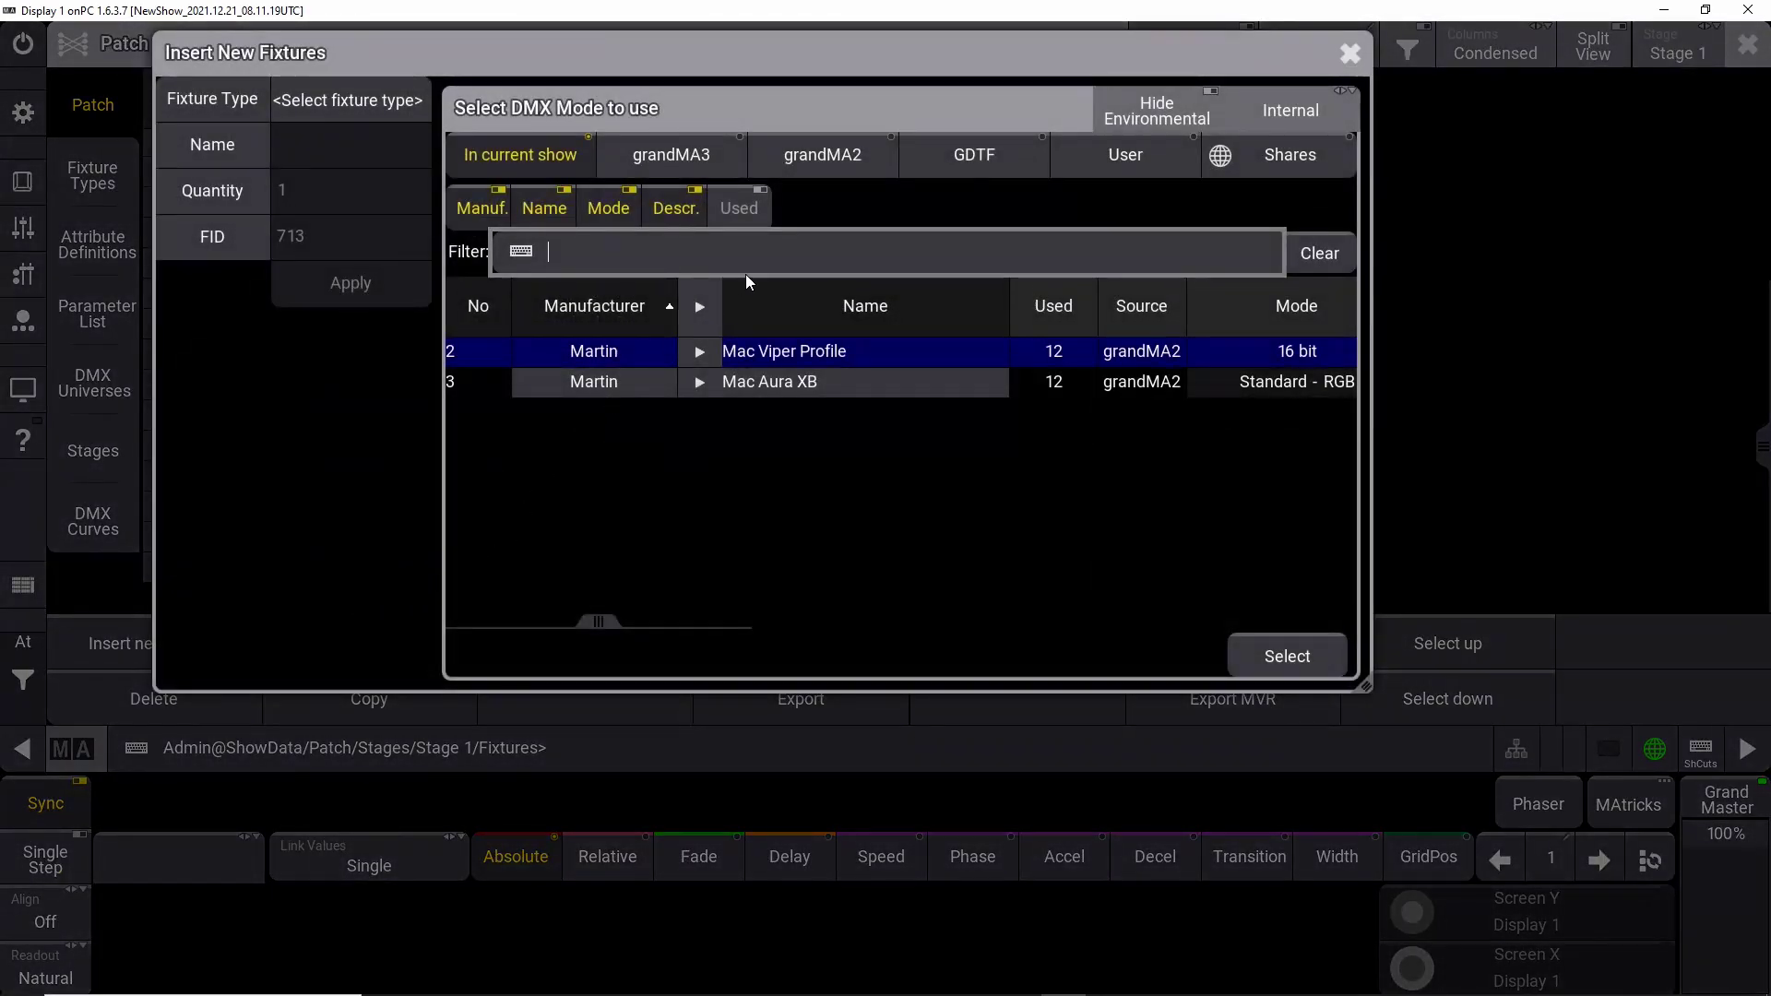
{"action": "left_click", "coordinate": [827, 154]}
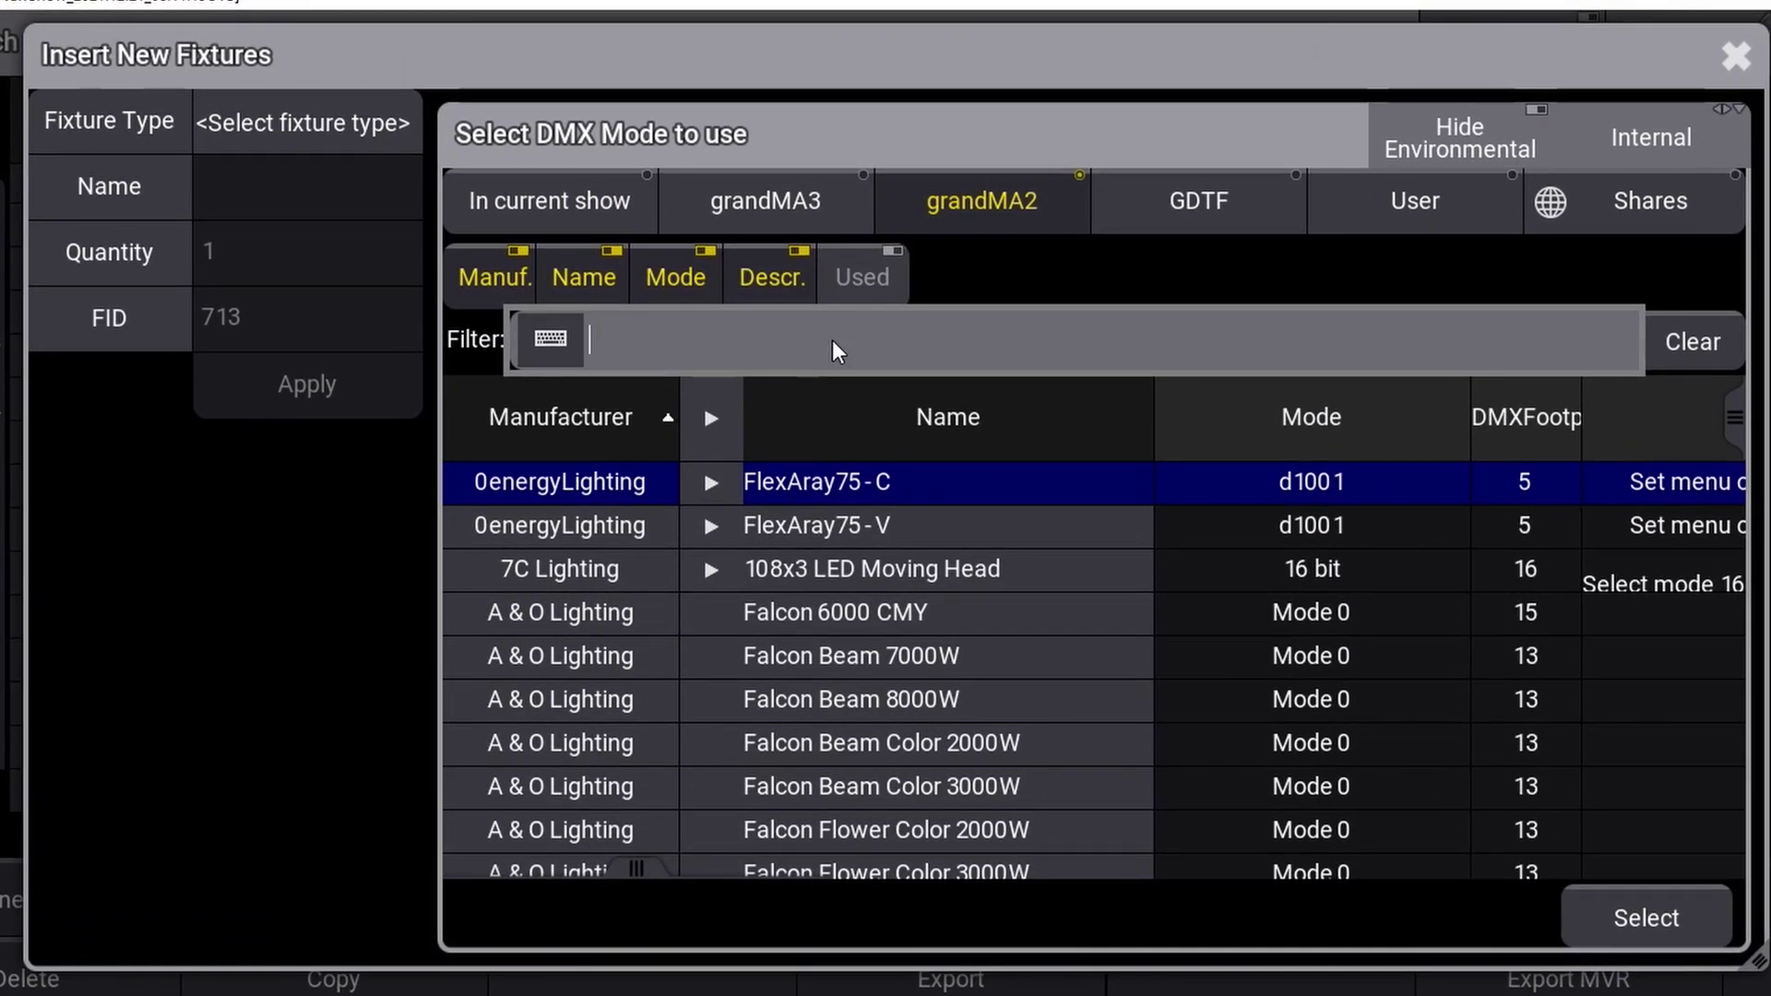
{"action": "type", "text": "atomic"}
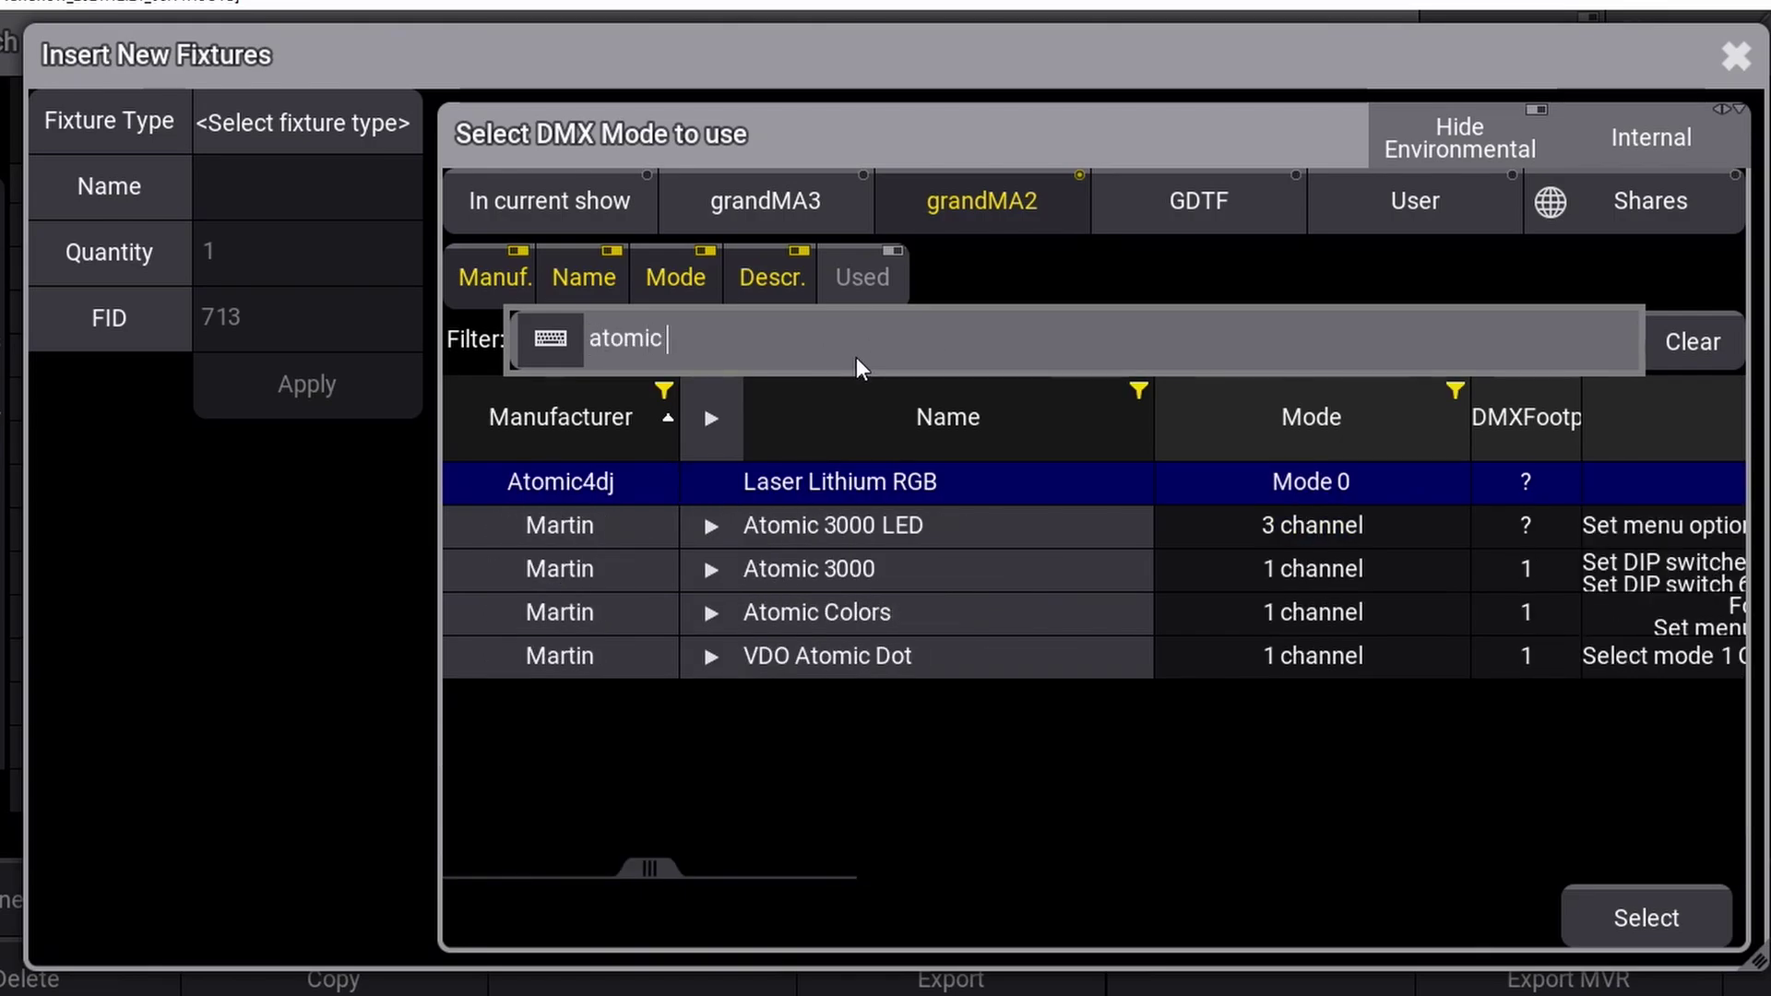
Choose the Atomic 3000 LED in Extended mode as the fixture type
{"action": "left_click", "coordinate": [717, 523]}
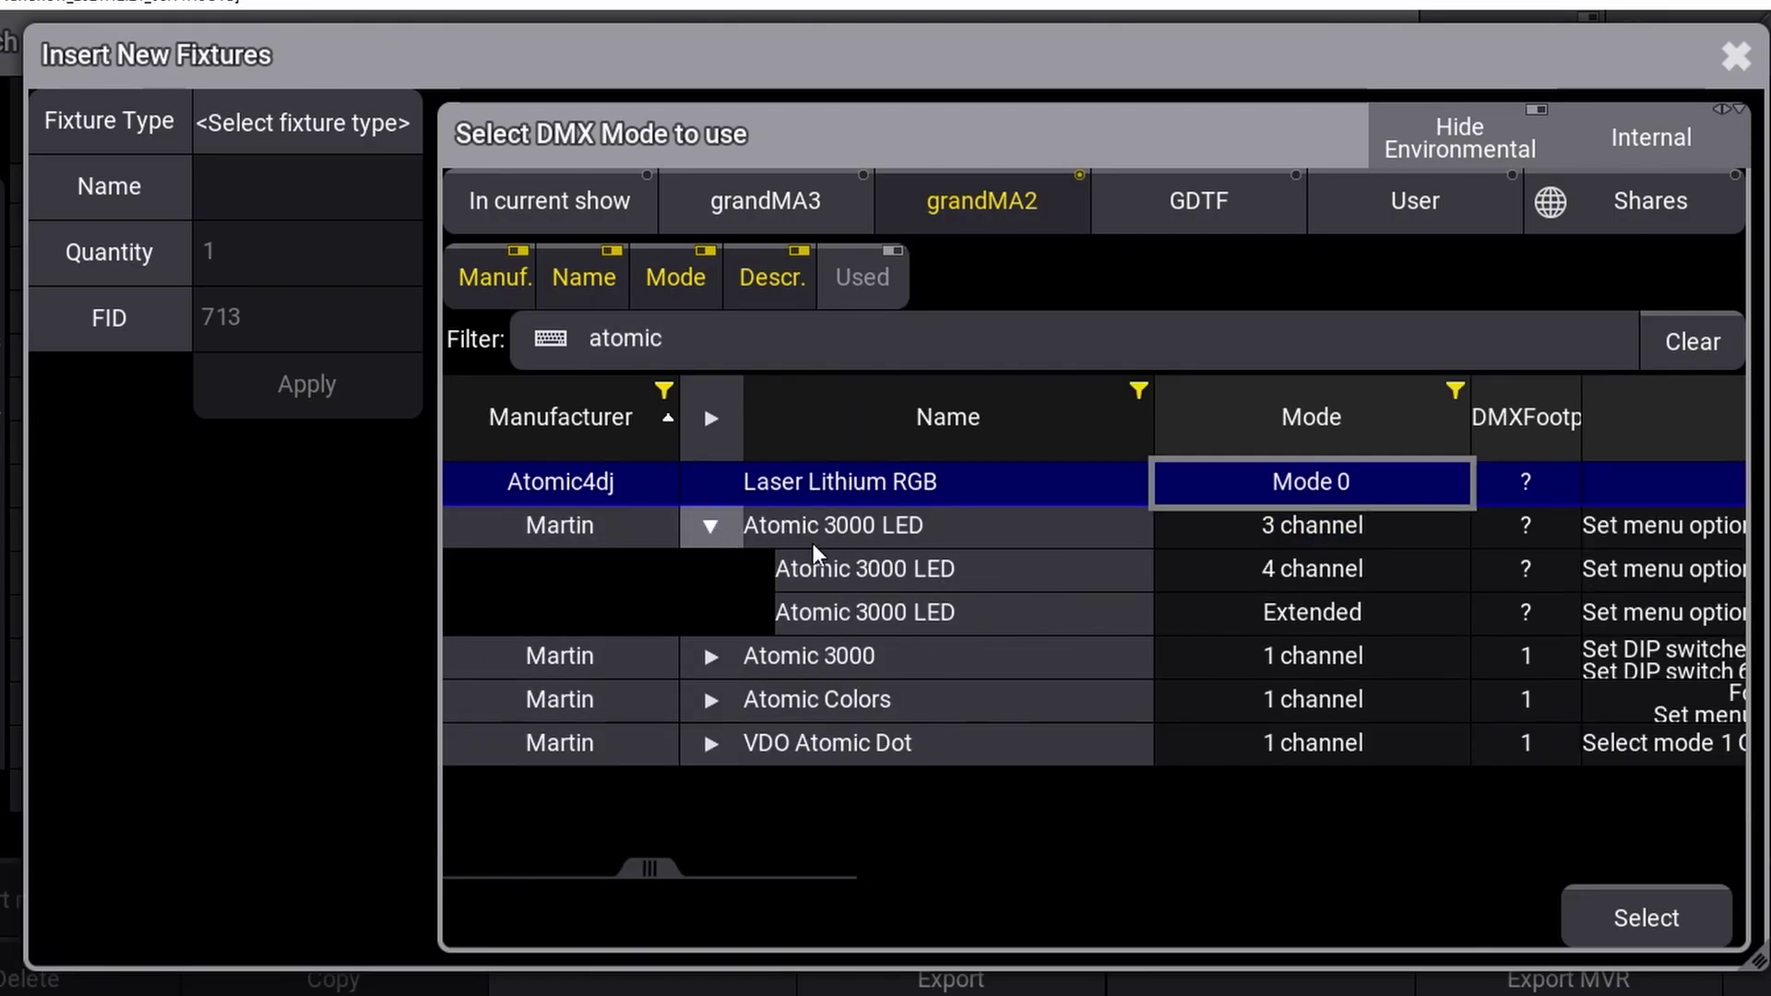
{"action": "left_click", "coordinate": [1094, 613]}
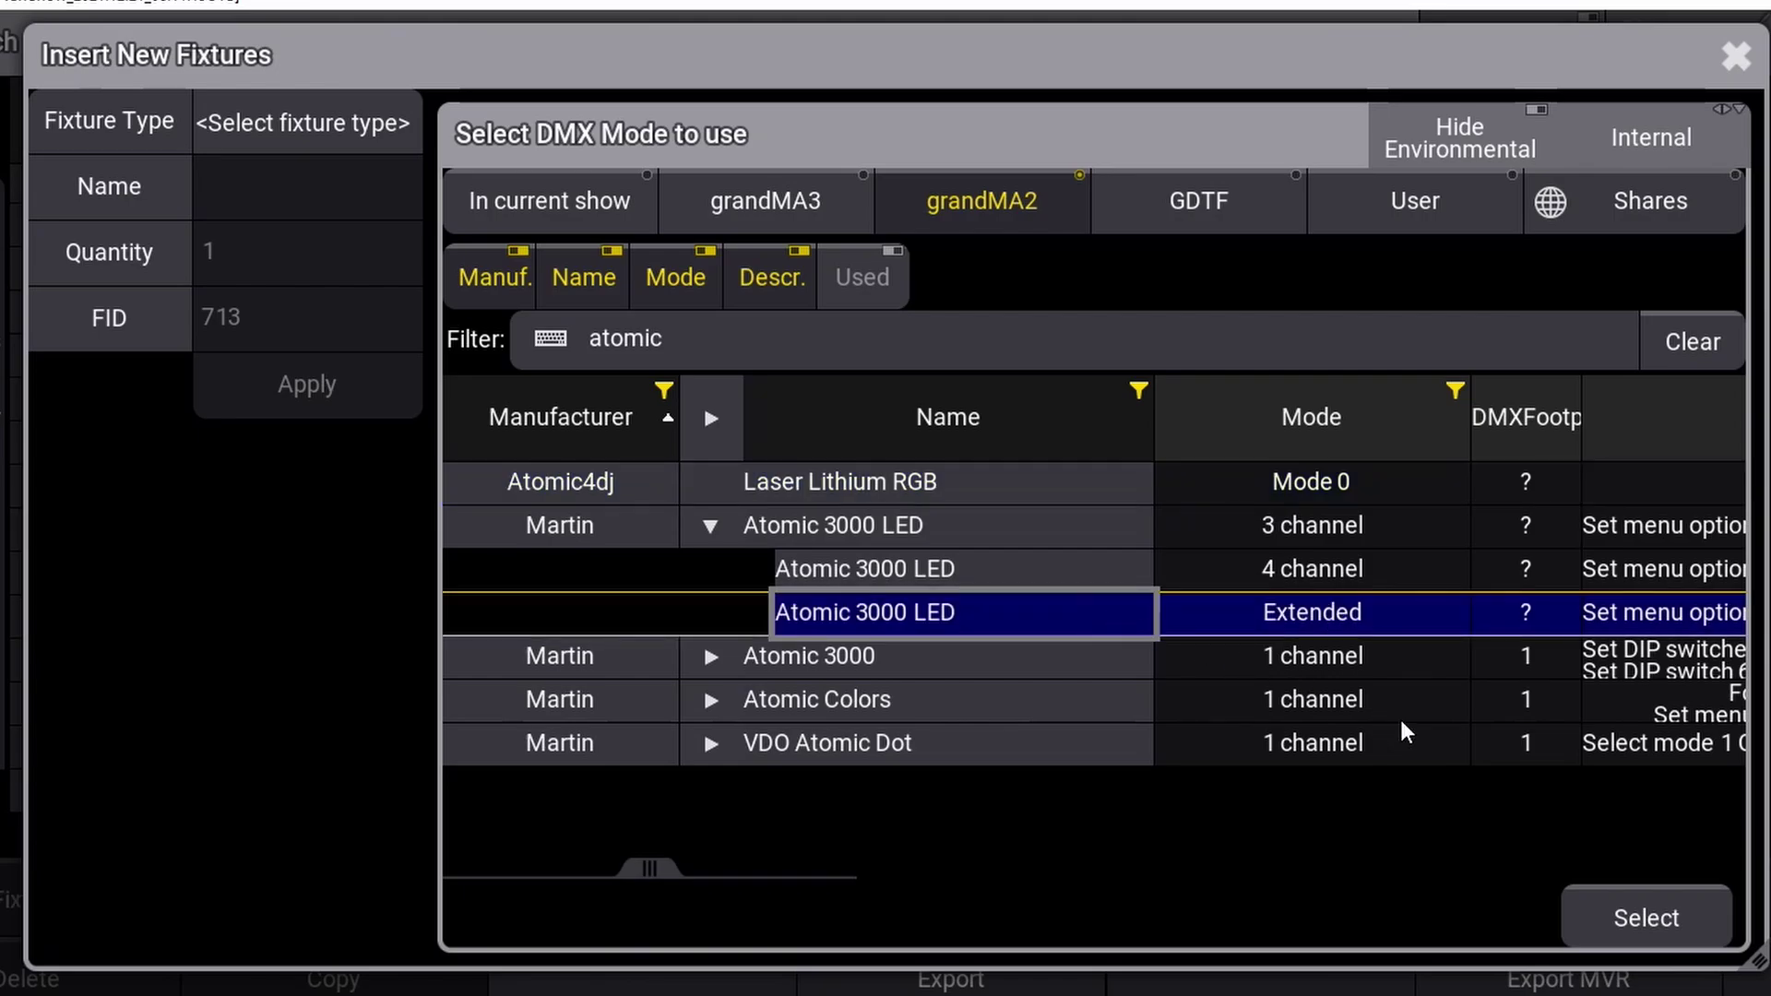
{"action": "left_click", "coordinate": [1623, 895]}
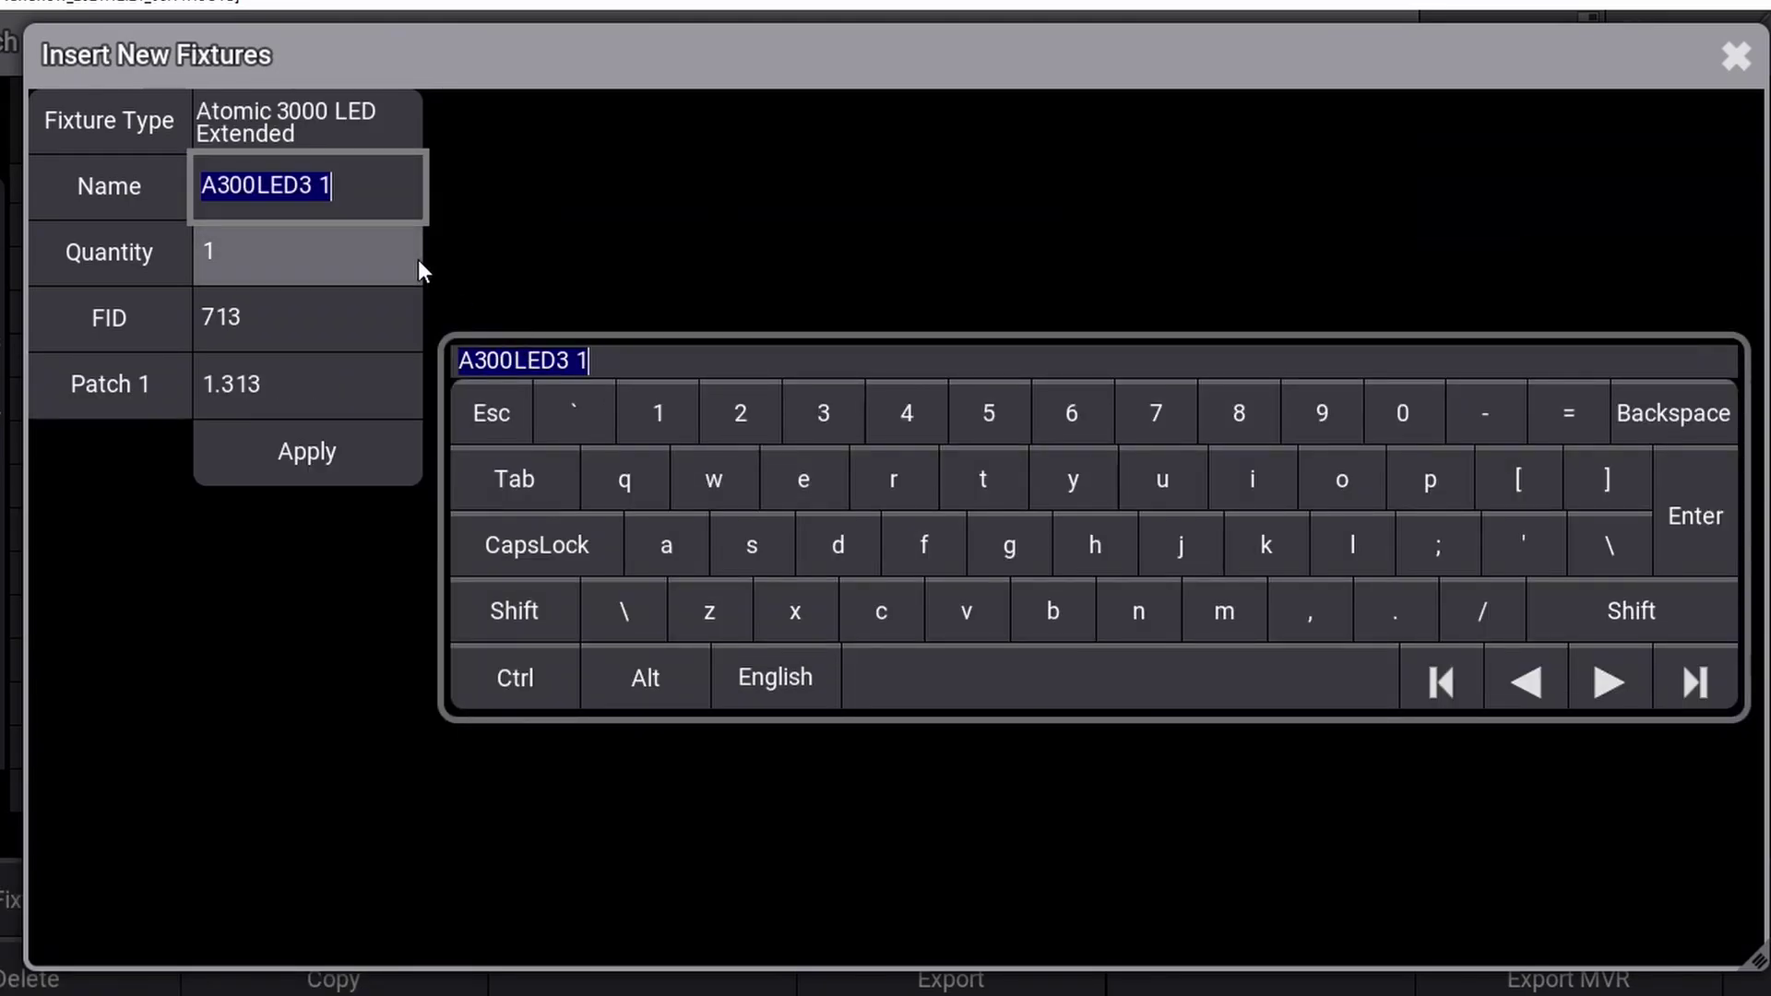
Name the fixtures 'Atomic 1', set Quantity 6 and enter FID 301
{"action": "type", "text": "Atomic 1"}
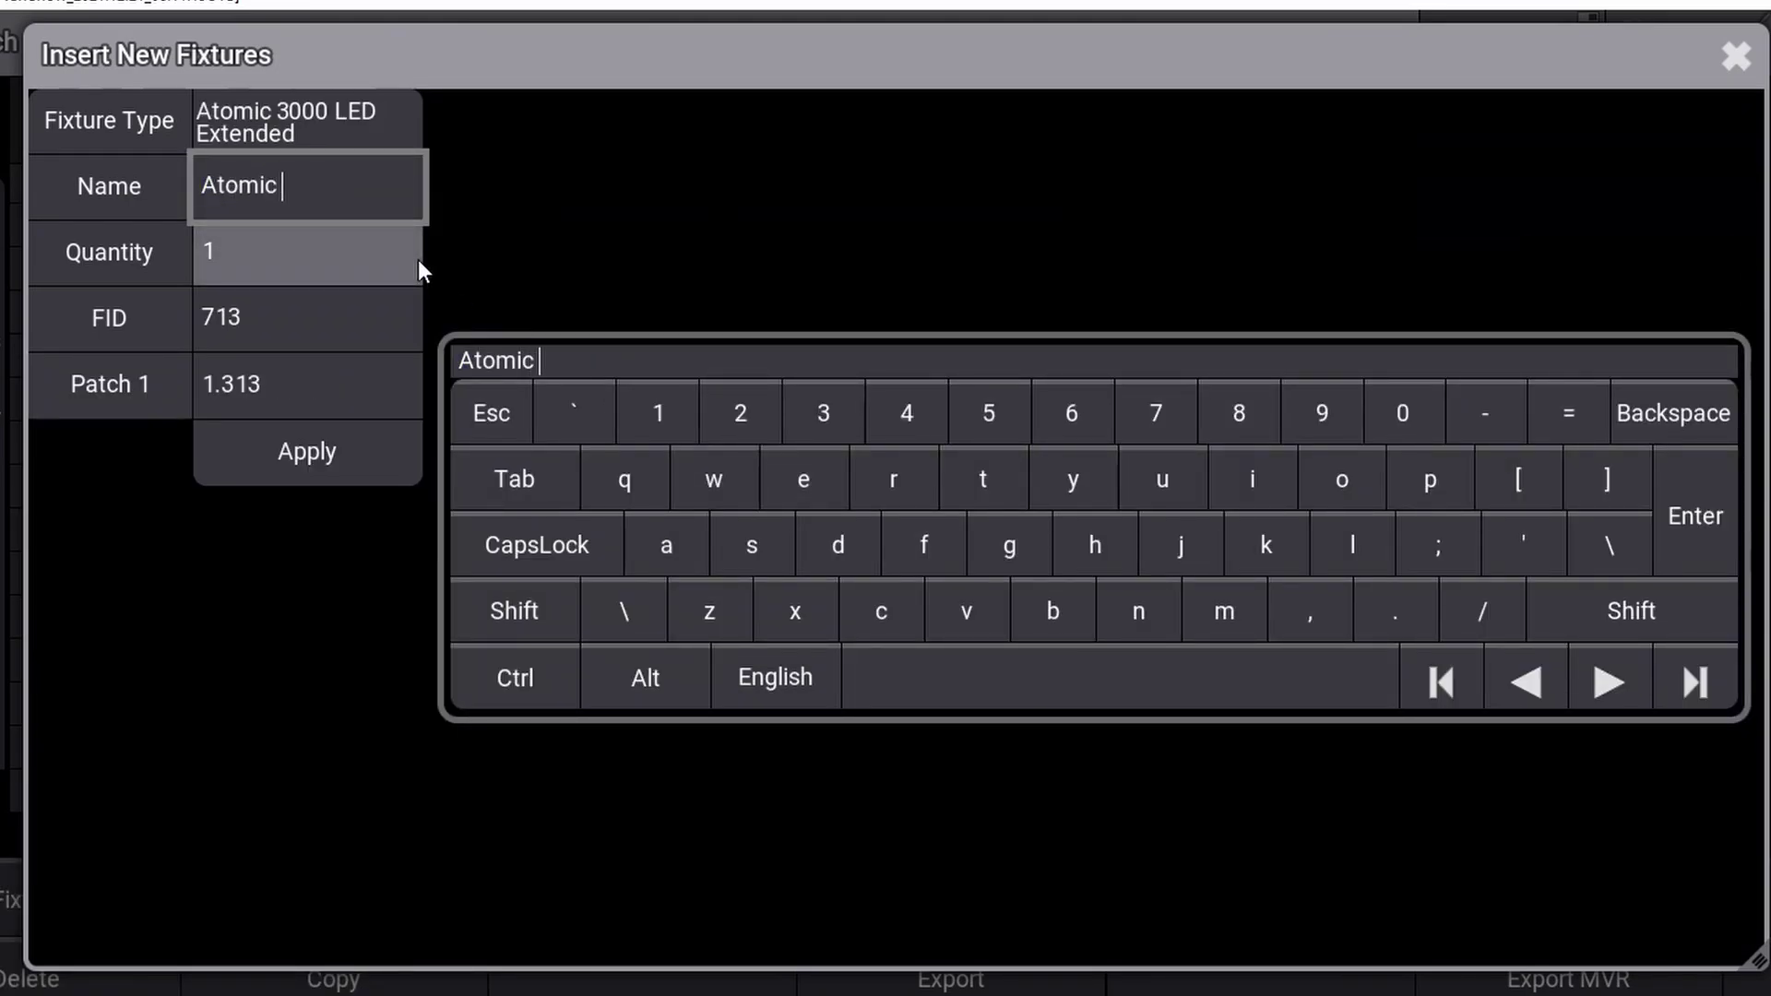
{"action": "key", "text": "Return"}
{"action": "type", "text": "6"}
{"action": "key", "text": "Return"}
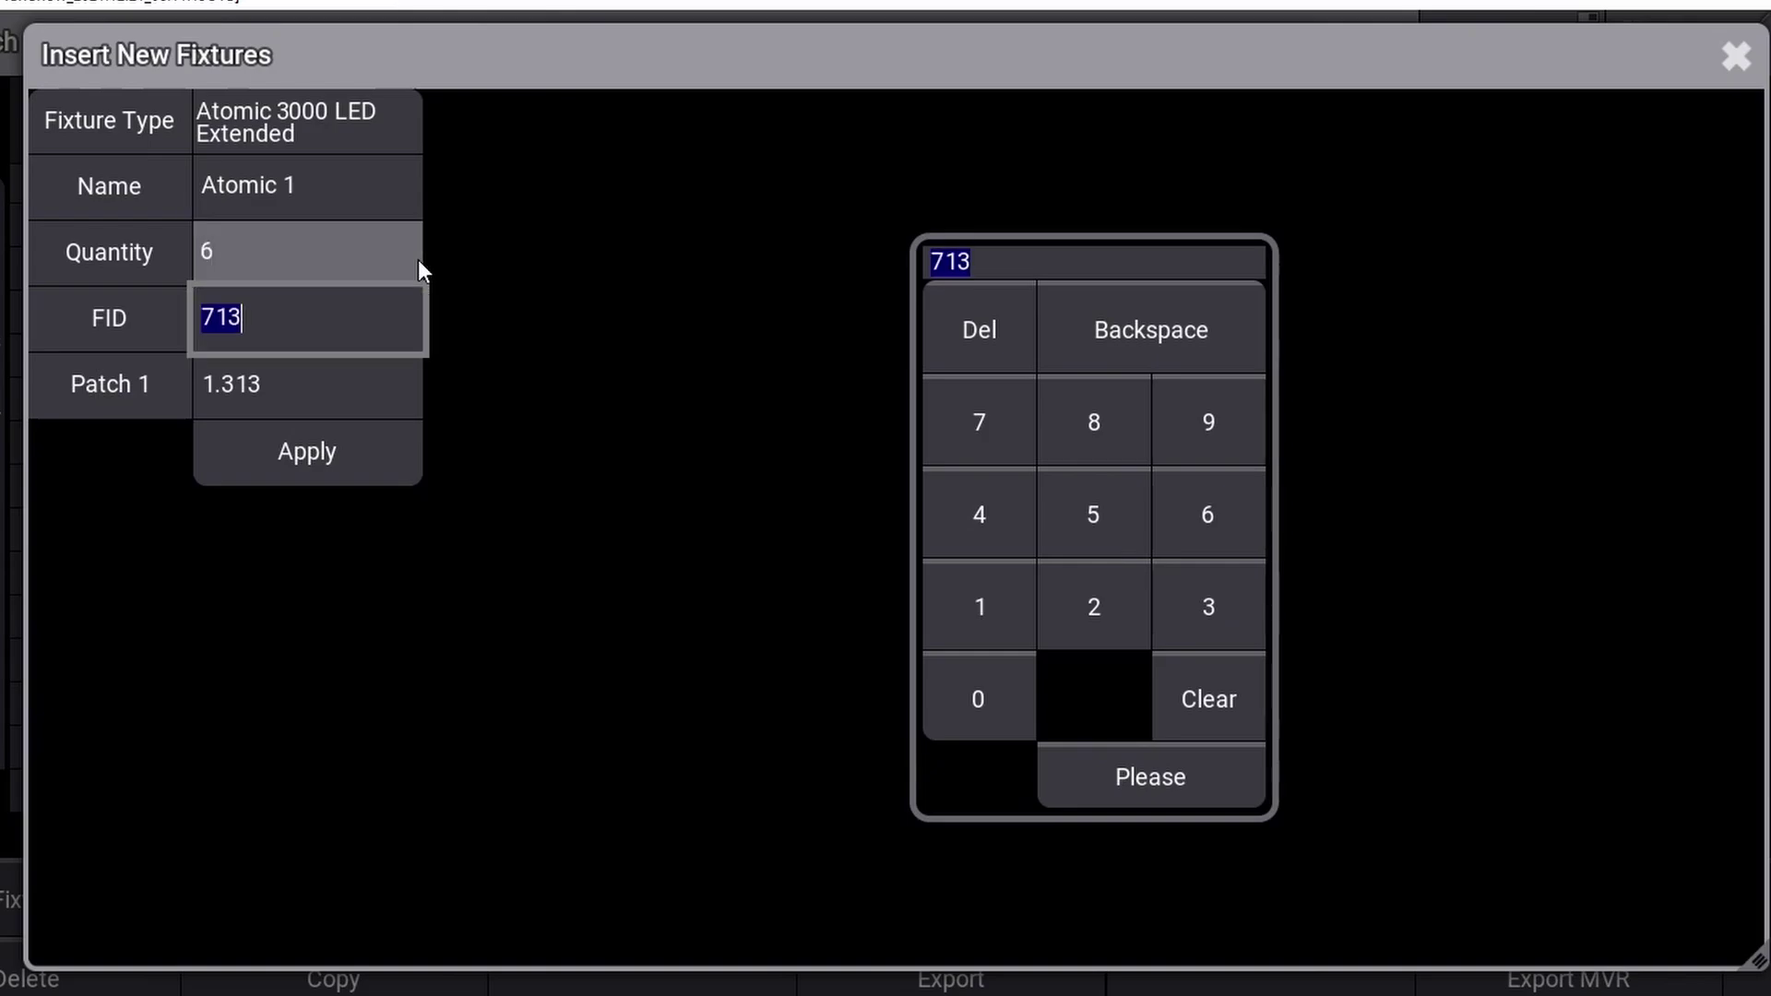
{"action": "type", "text": "6"}
{"action": "key", "text": "BackSpace"}
{"action": "type", "text": "301"}
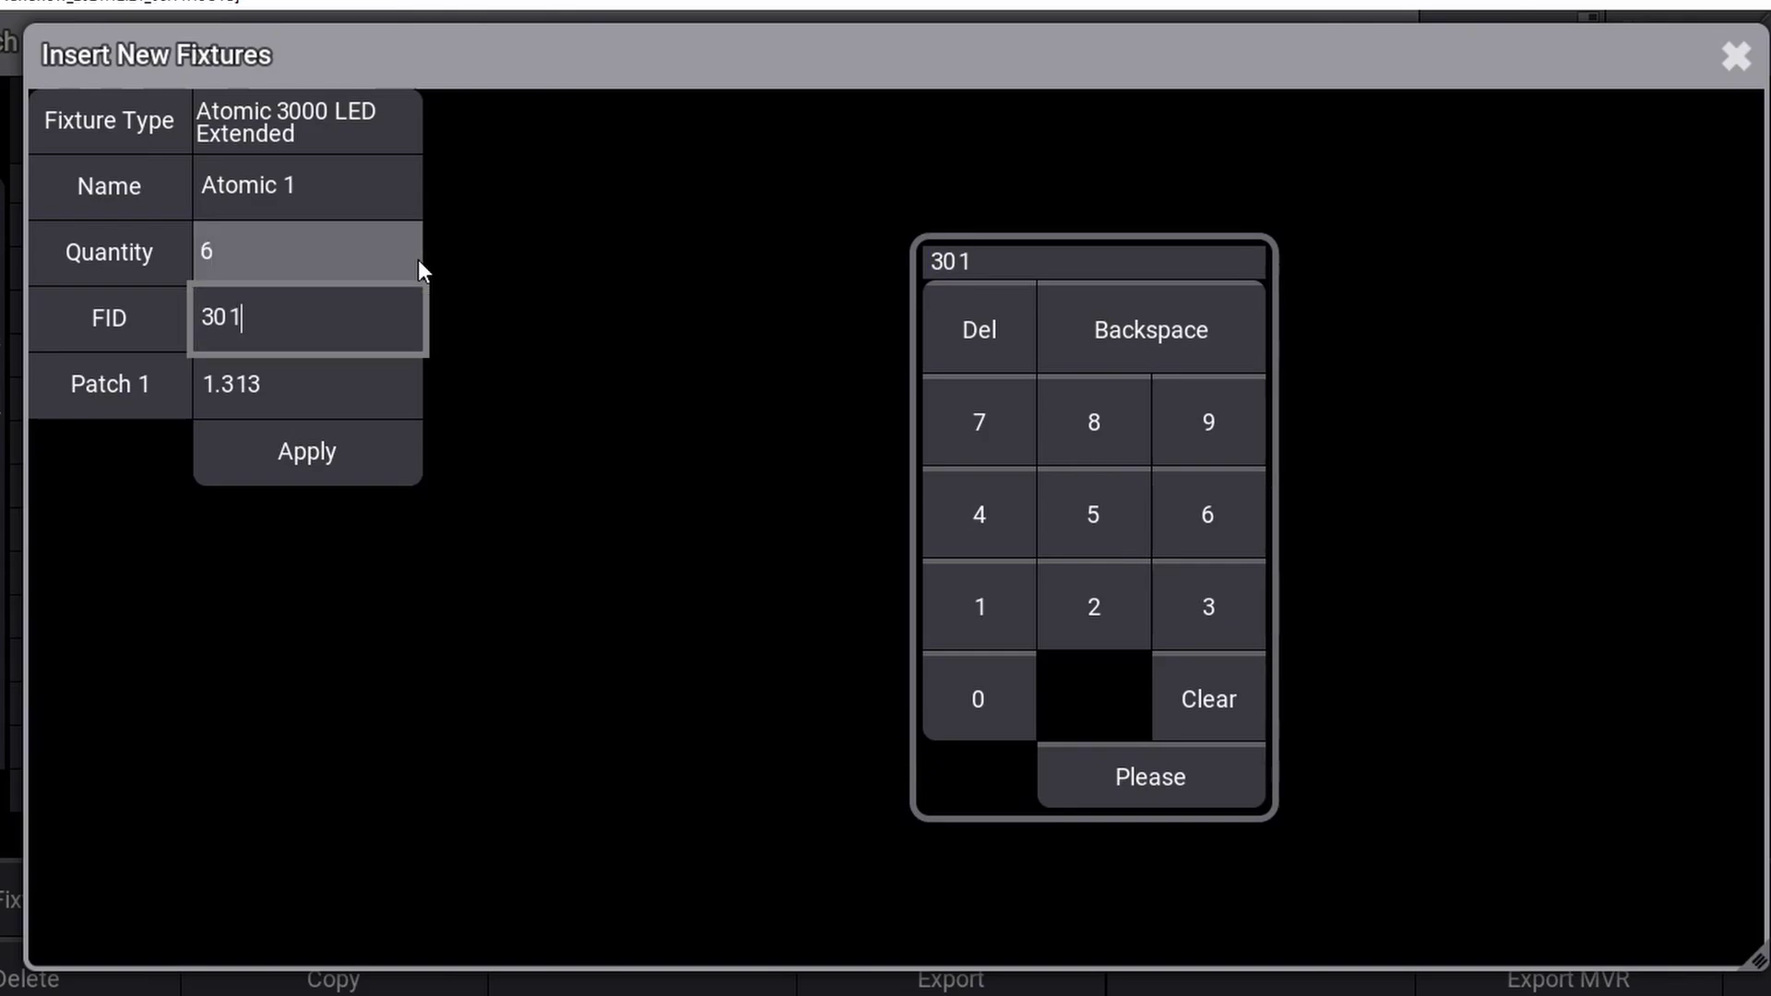
Confirm FID 301 and move on to the Patch 1 address field
{"action": "key", "text": "Return"}
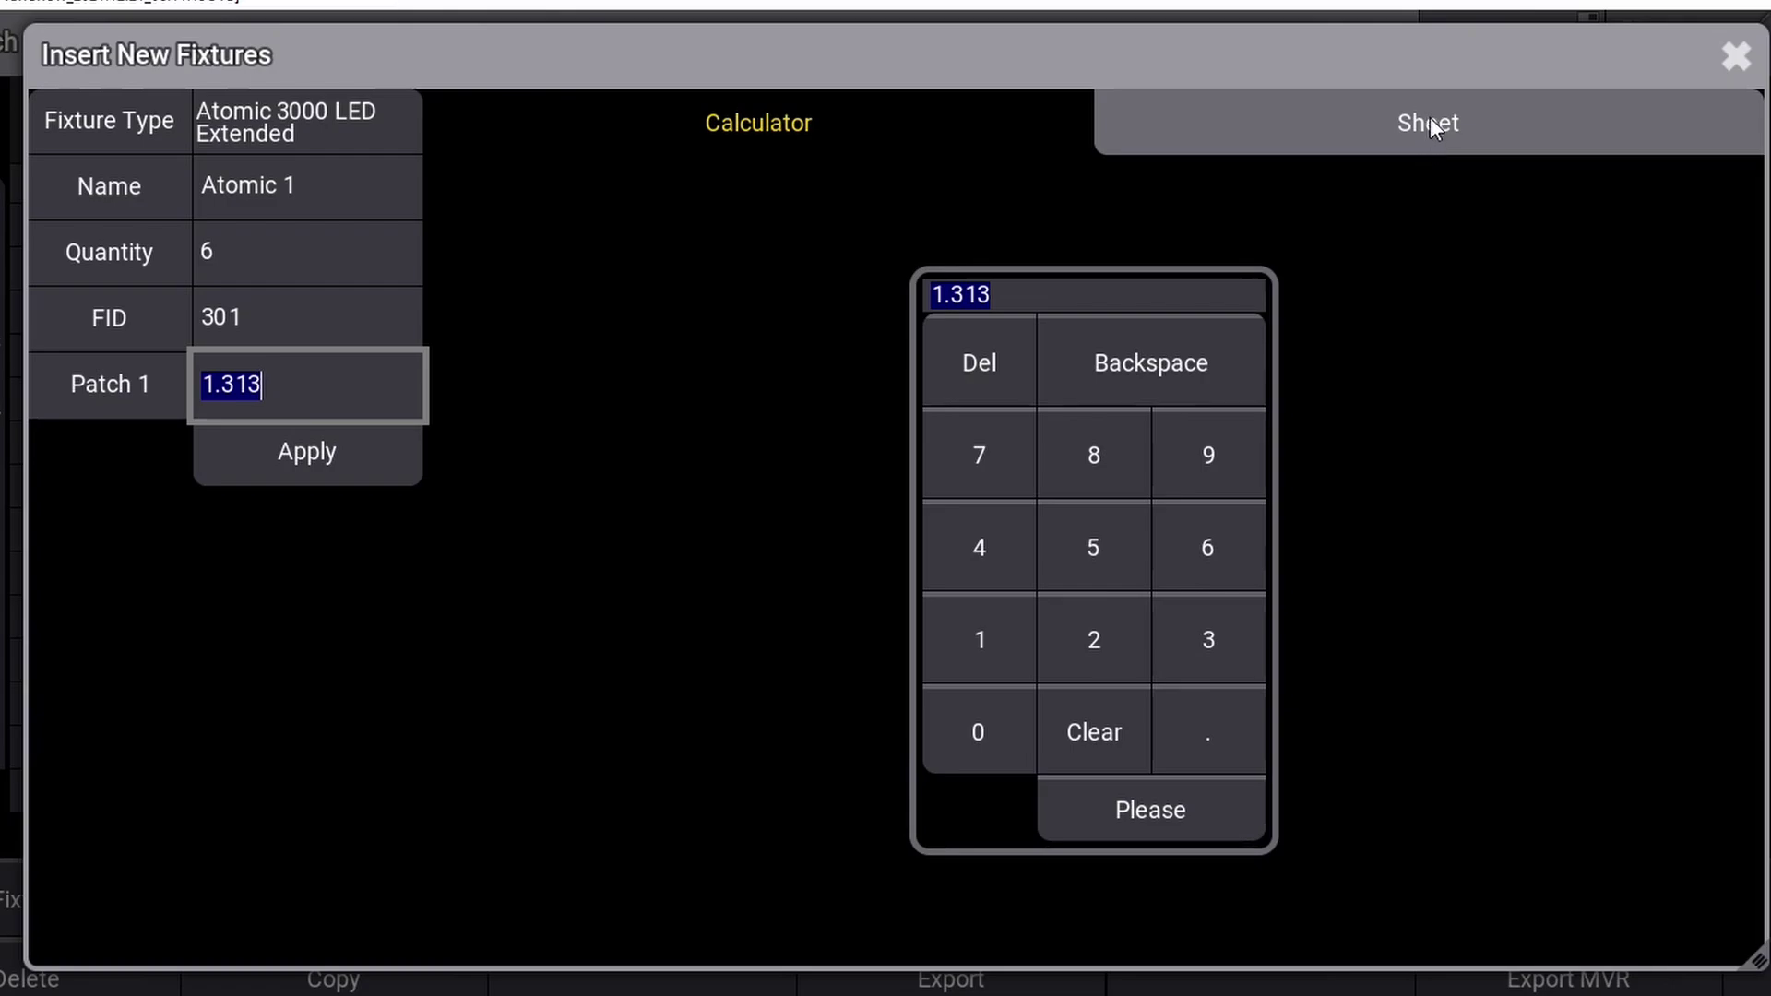
Show the patch Sheet at the start of universe 1, where Vipers 701–703 sit
{"action": "left_click", "coordinate": [375, 383]}
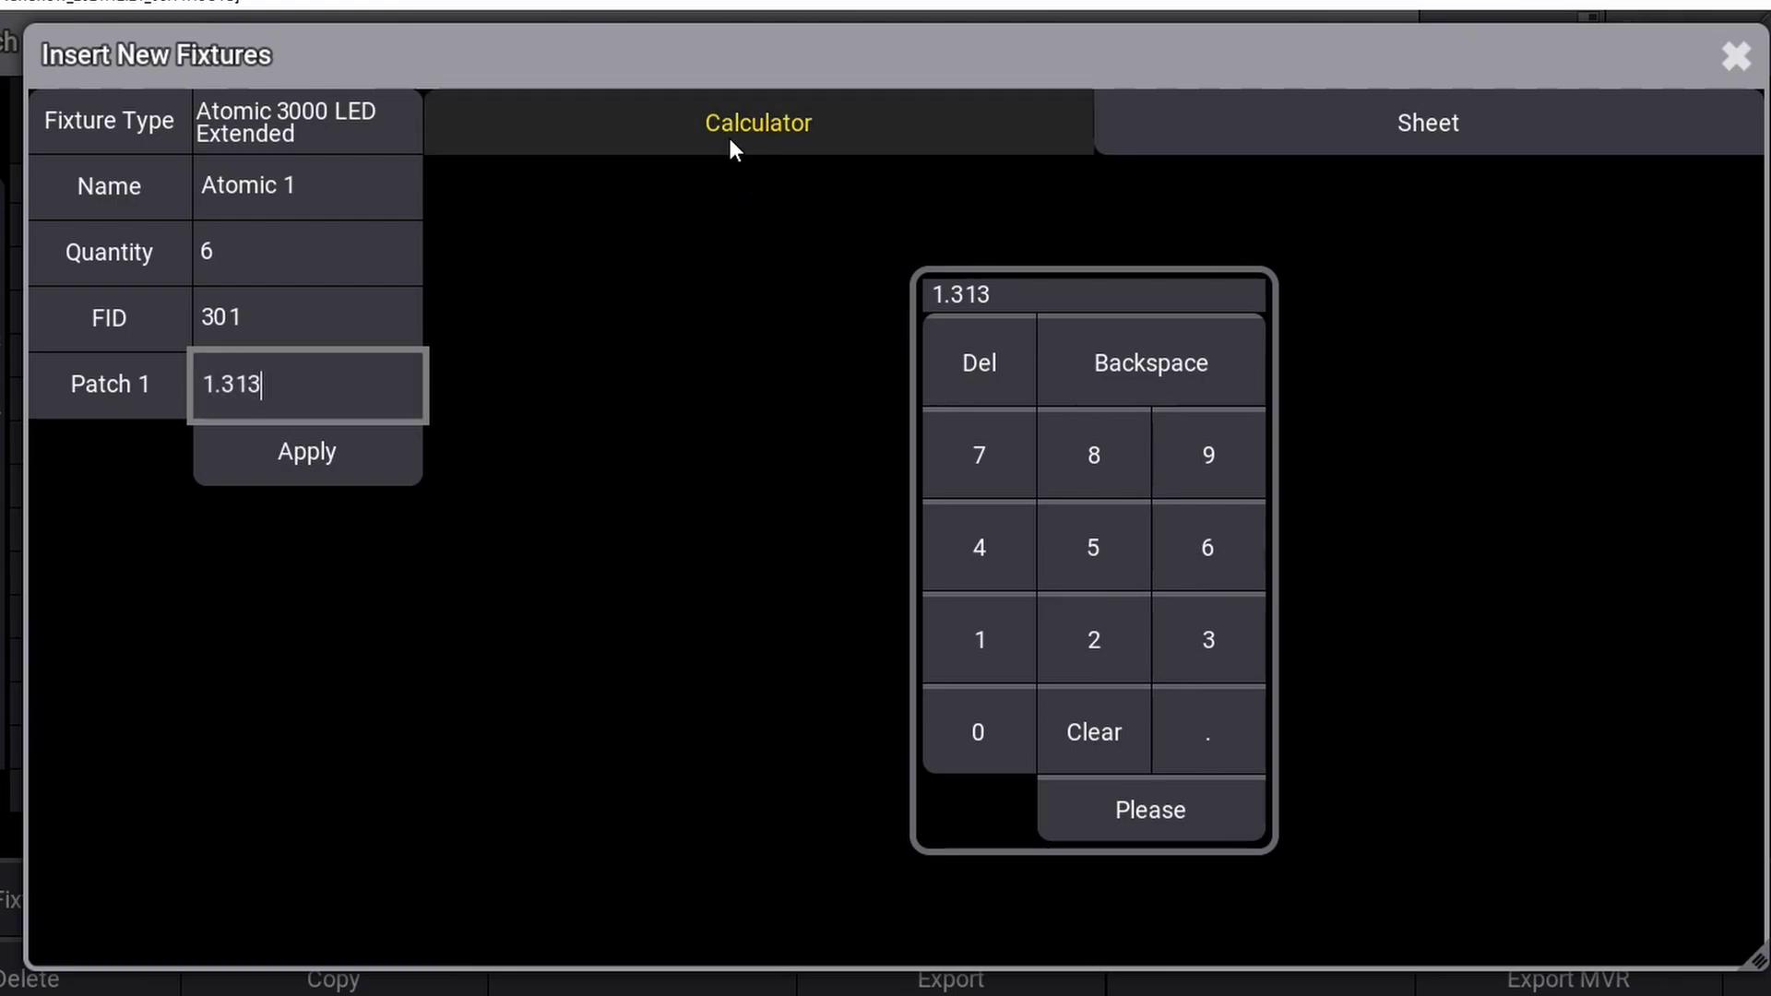
{"action": "left_click", "coordinate": [1463, 137]}
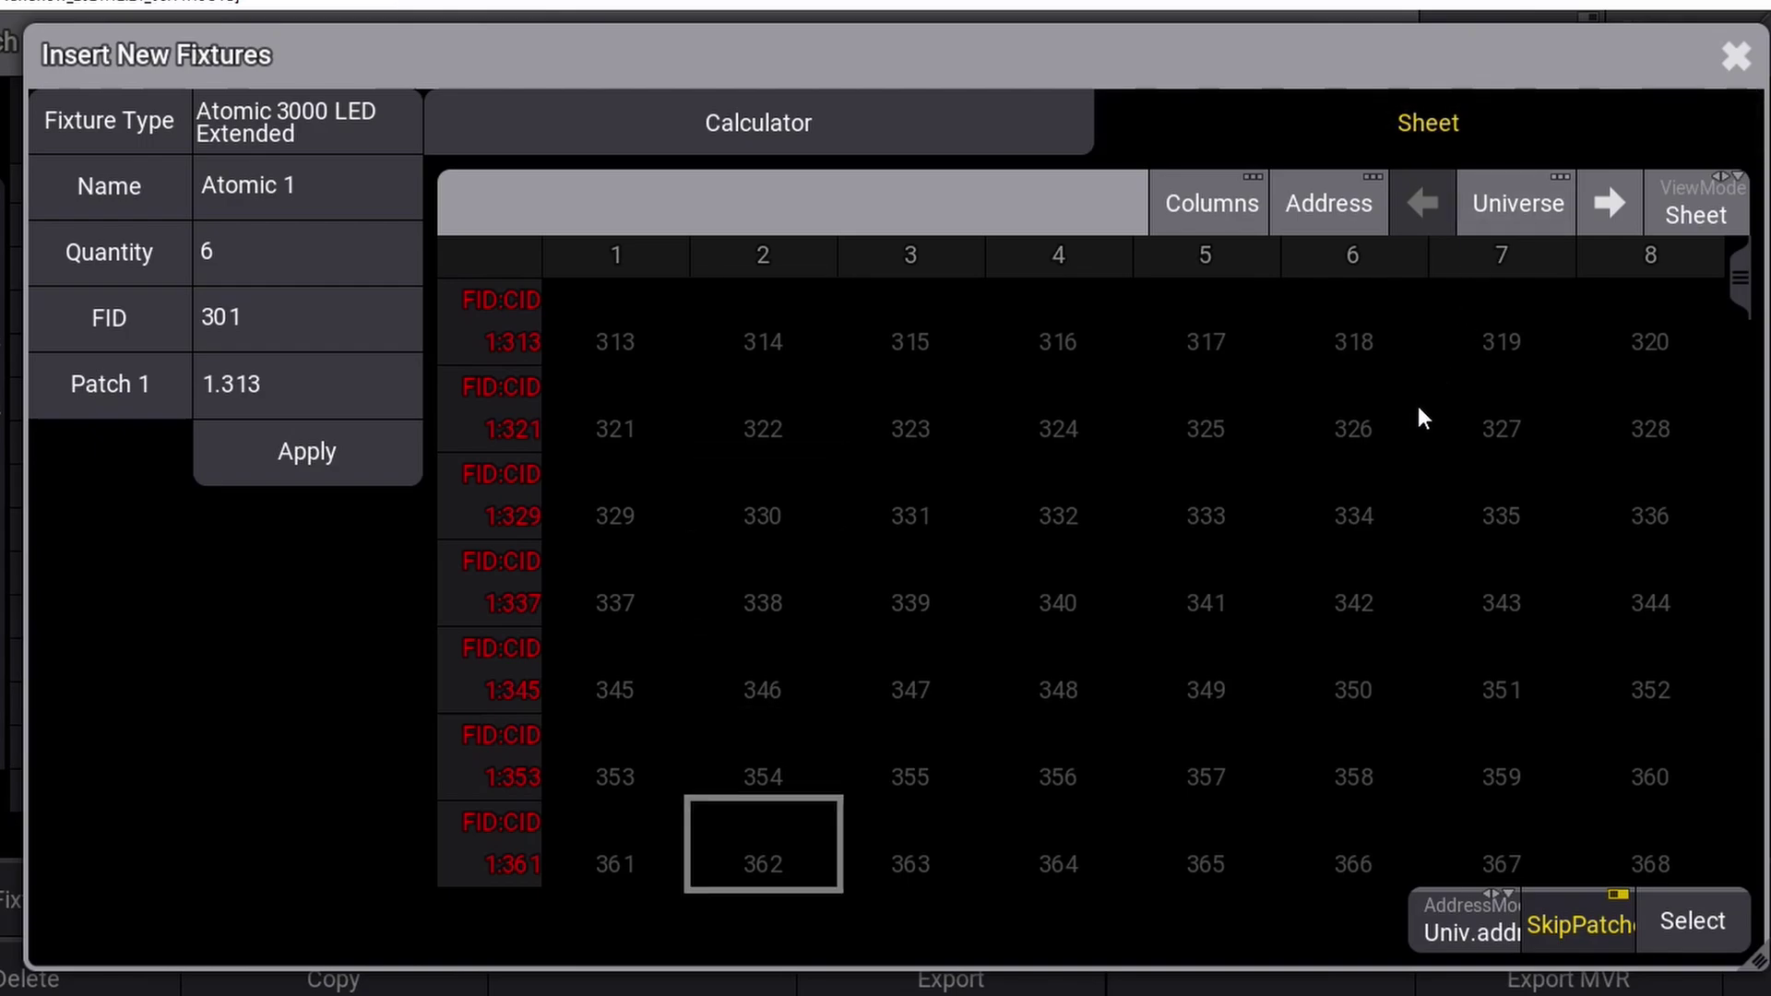
{"action": "scroll", "coordinate": [1423, 419], "scroll_direction": "down", "scroll_amount": 8}
{"action": "scroll", "coordinate": [1423, 418], "scroll_direction": "up", "scroll_amount": 17}
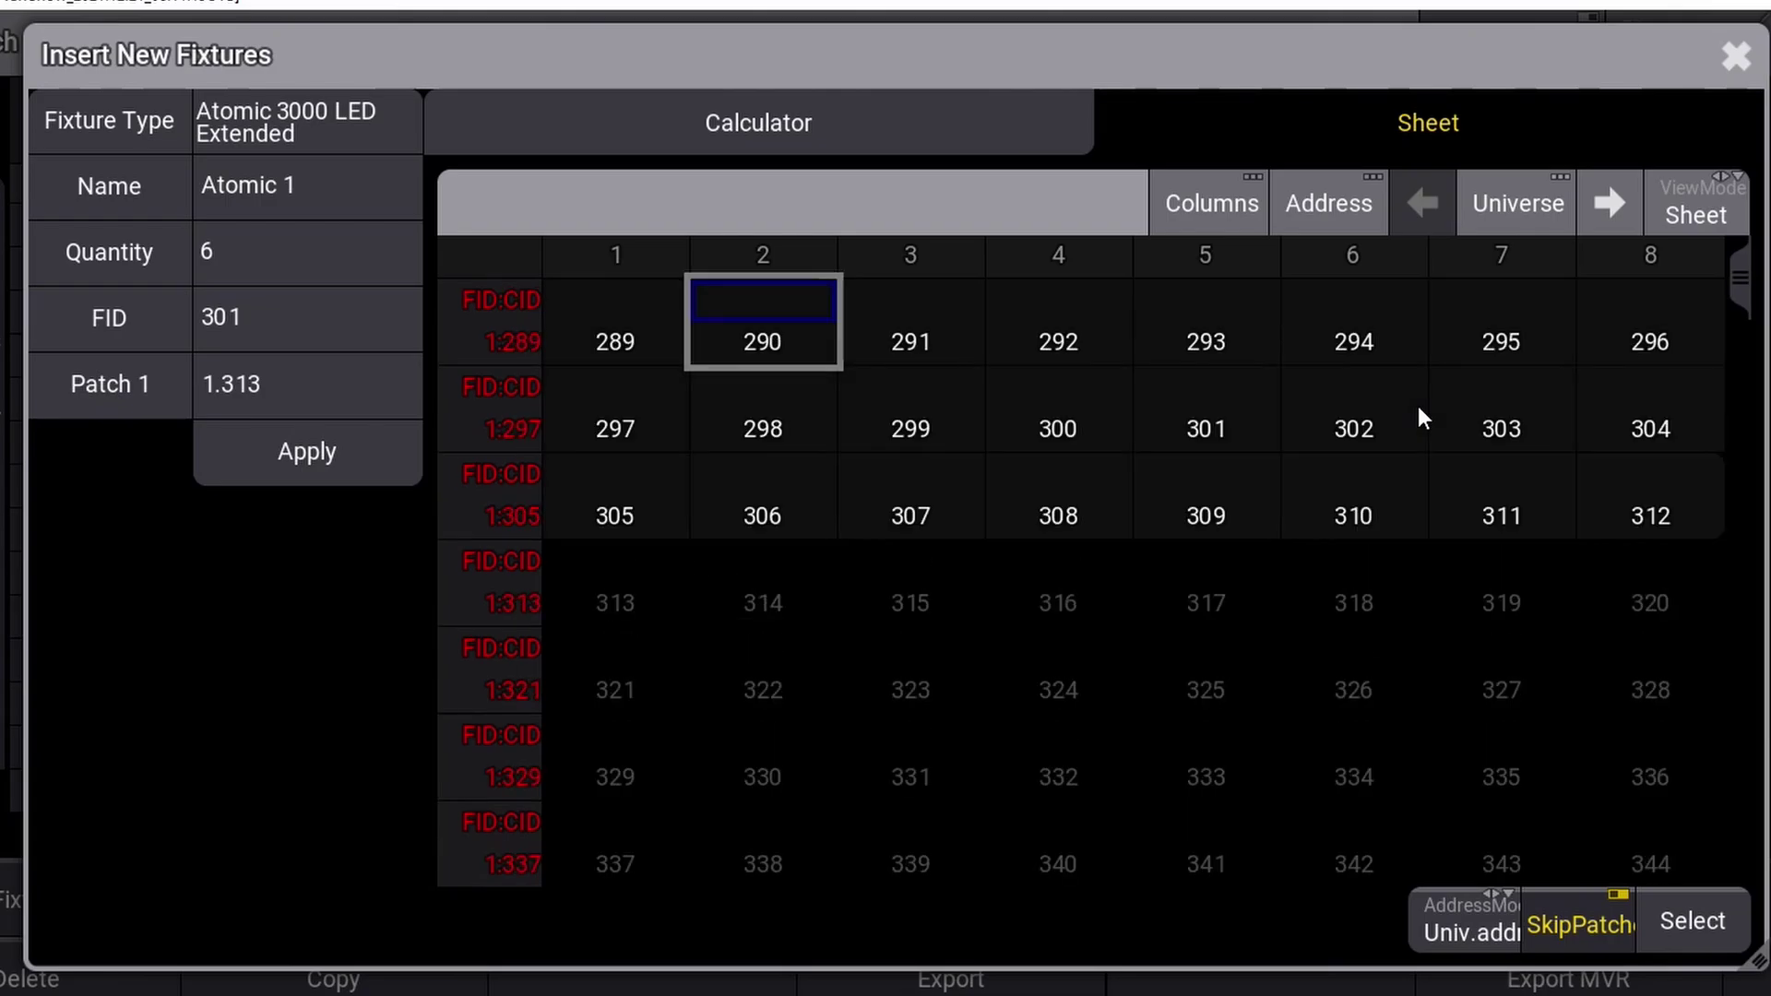
{"action": "scroll", "coordinate": [1423, 419], "scroll_direction": "up", "scroll_amount": 20}
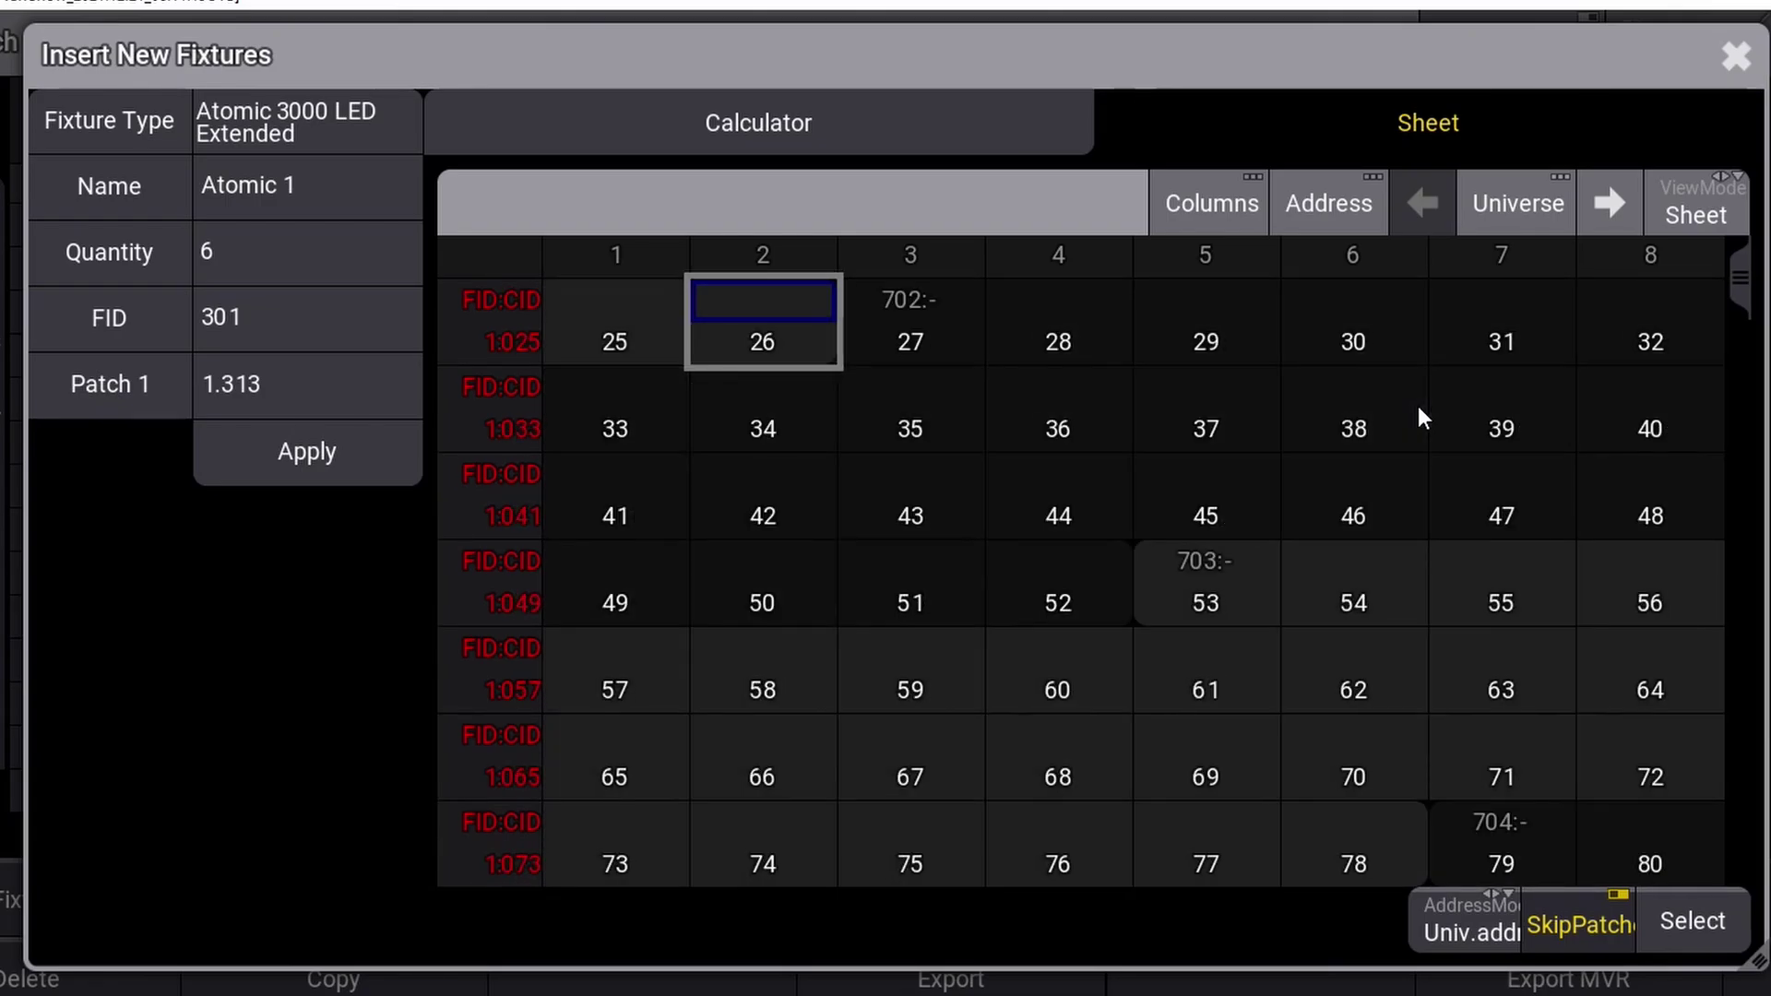
{"action": "scroll", "coordinate": [1423, 419], "scroll_direction": "up", "scroll_amount": 3}
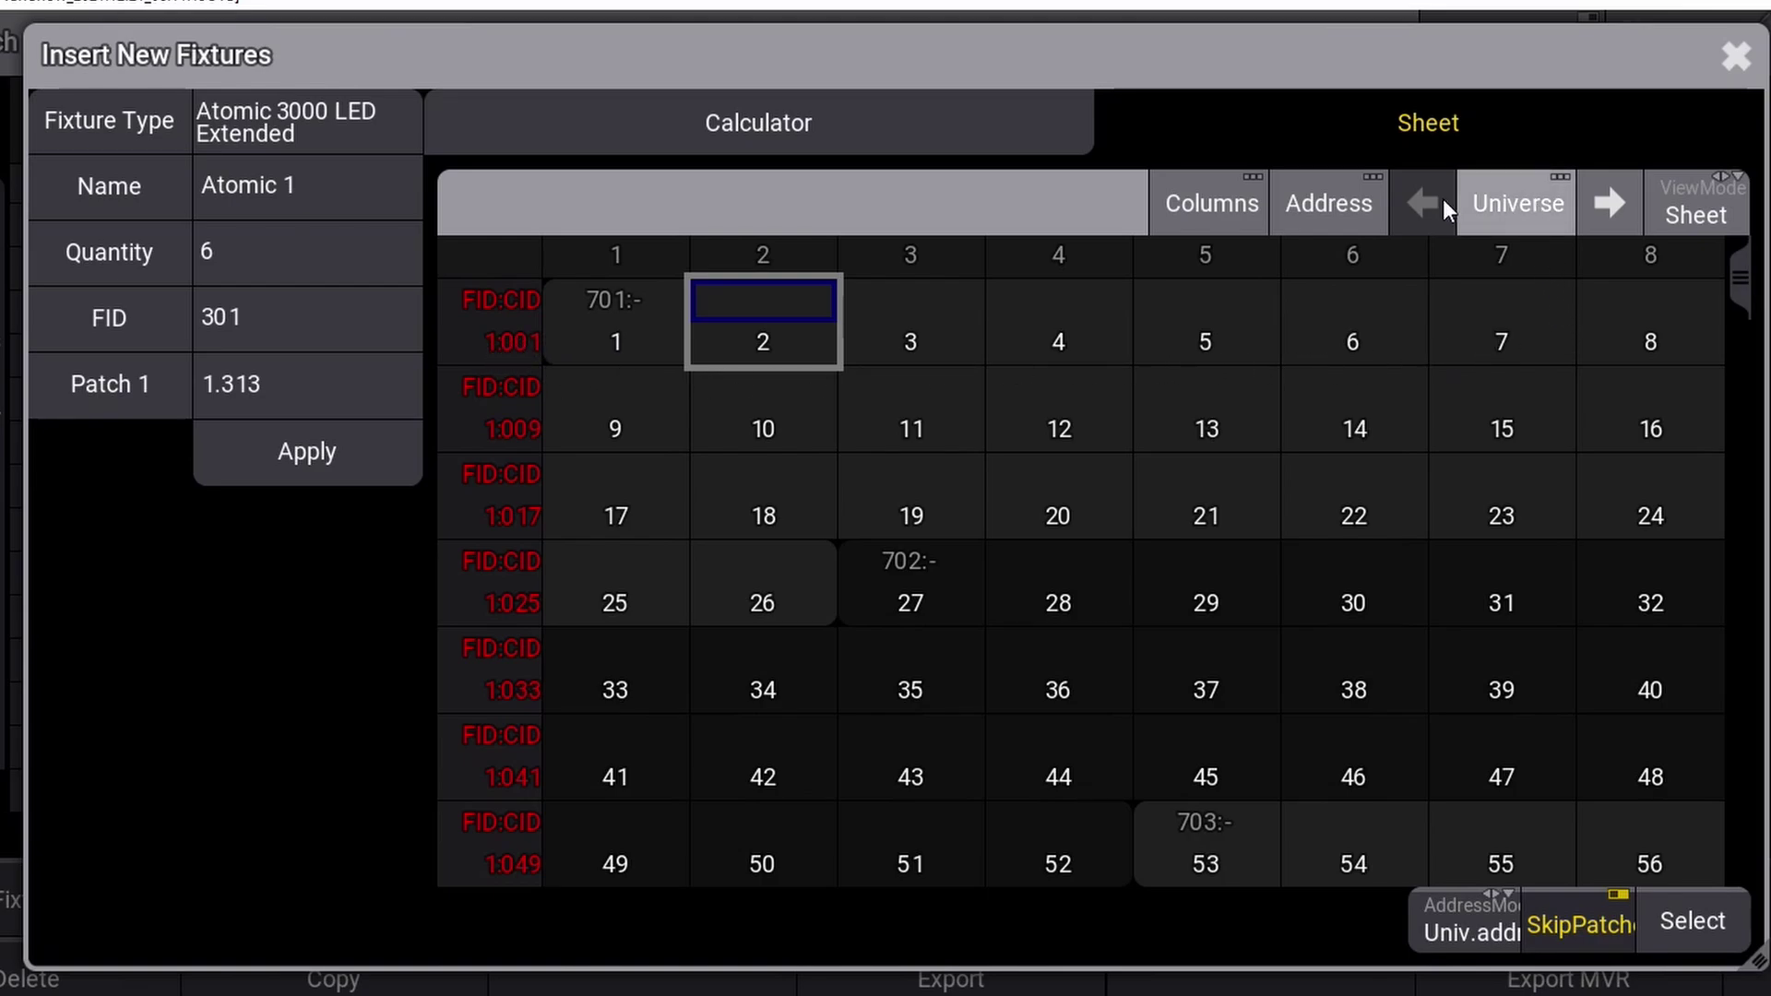
Switch the patch sheet to universe 2 and set the Atomics' start address to 2.169
{"action": "left_click", "coordinate": [1515, 205]}
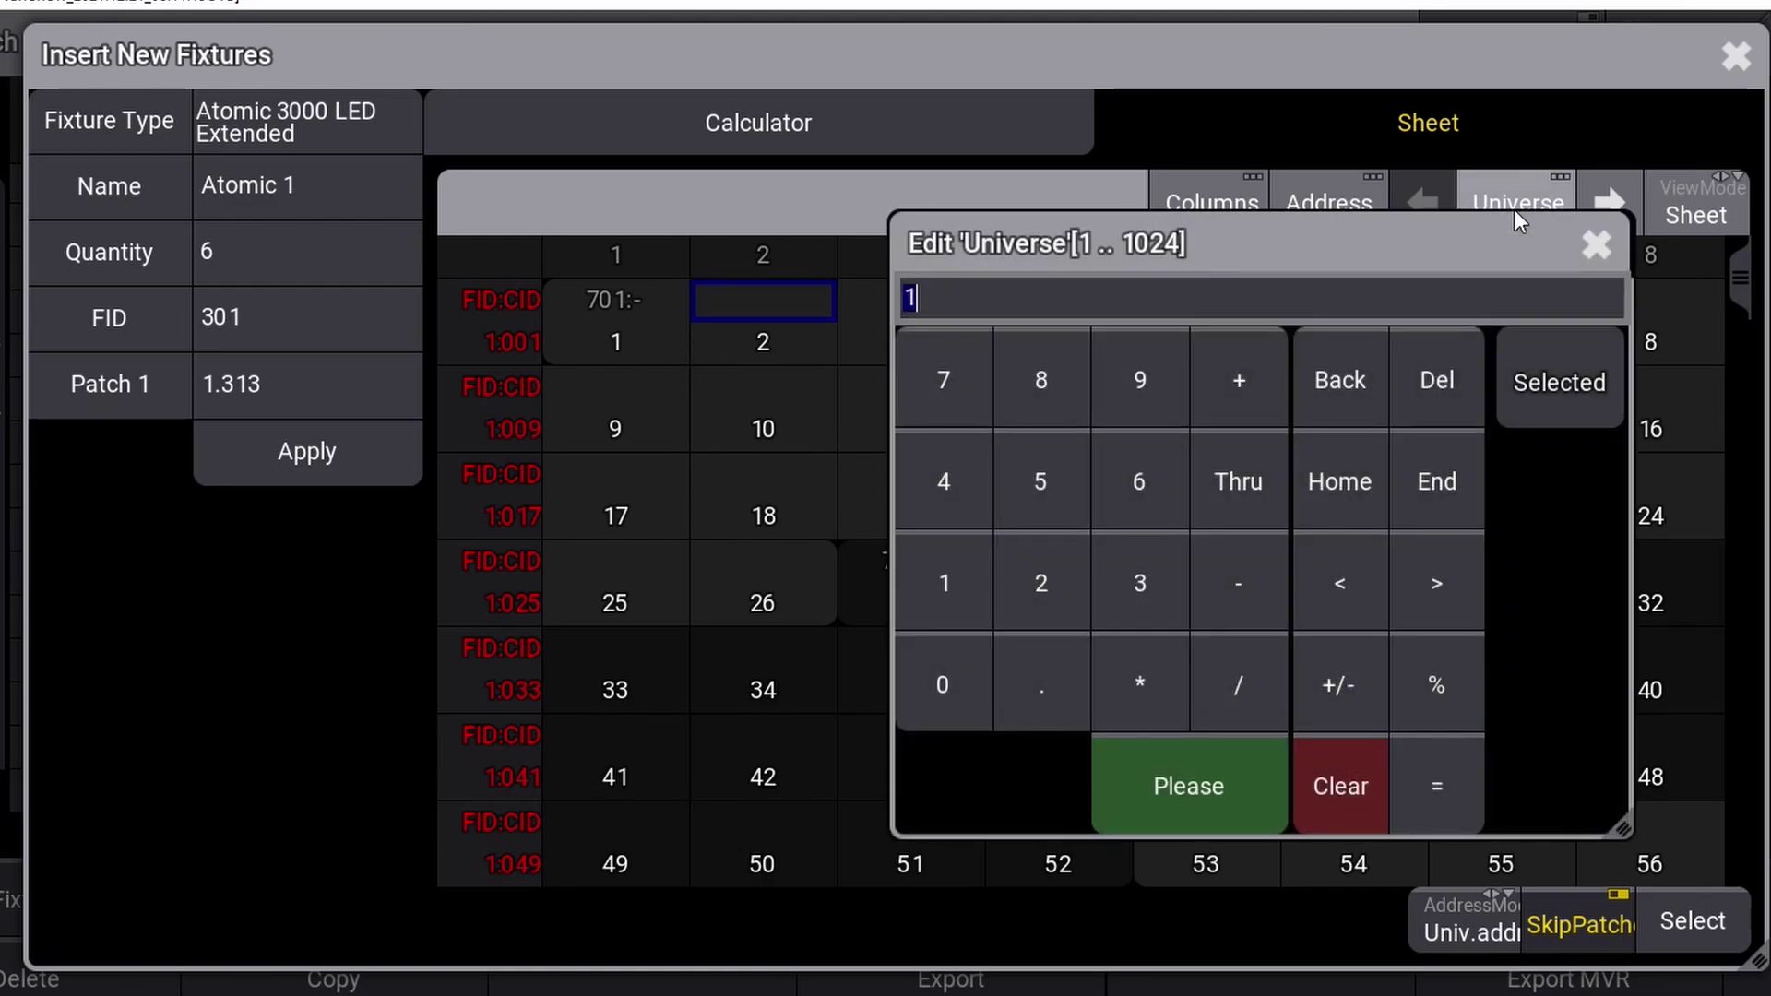
{"action": "left_click", "coordinate": [1055, 579]}
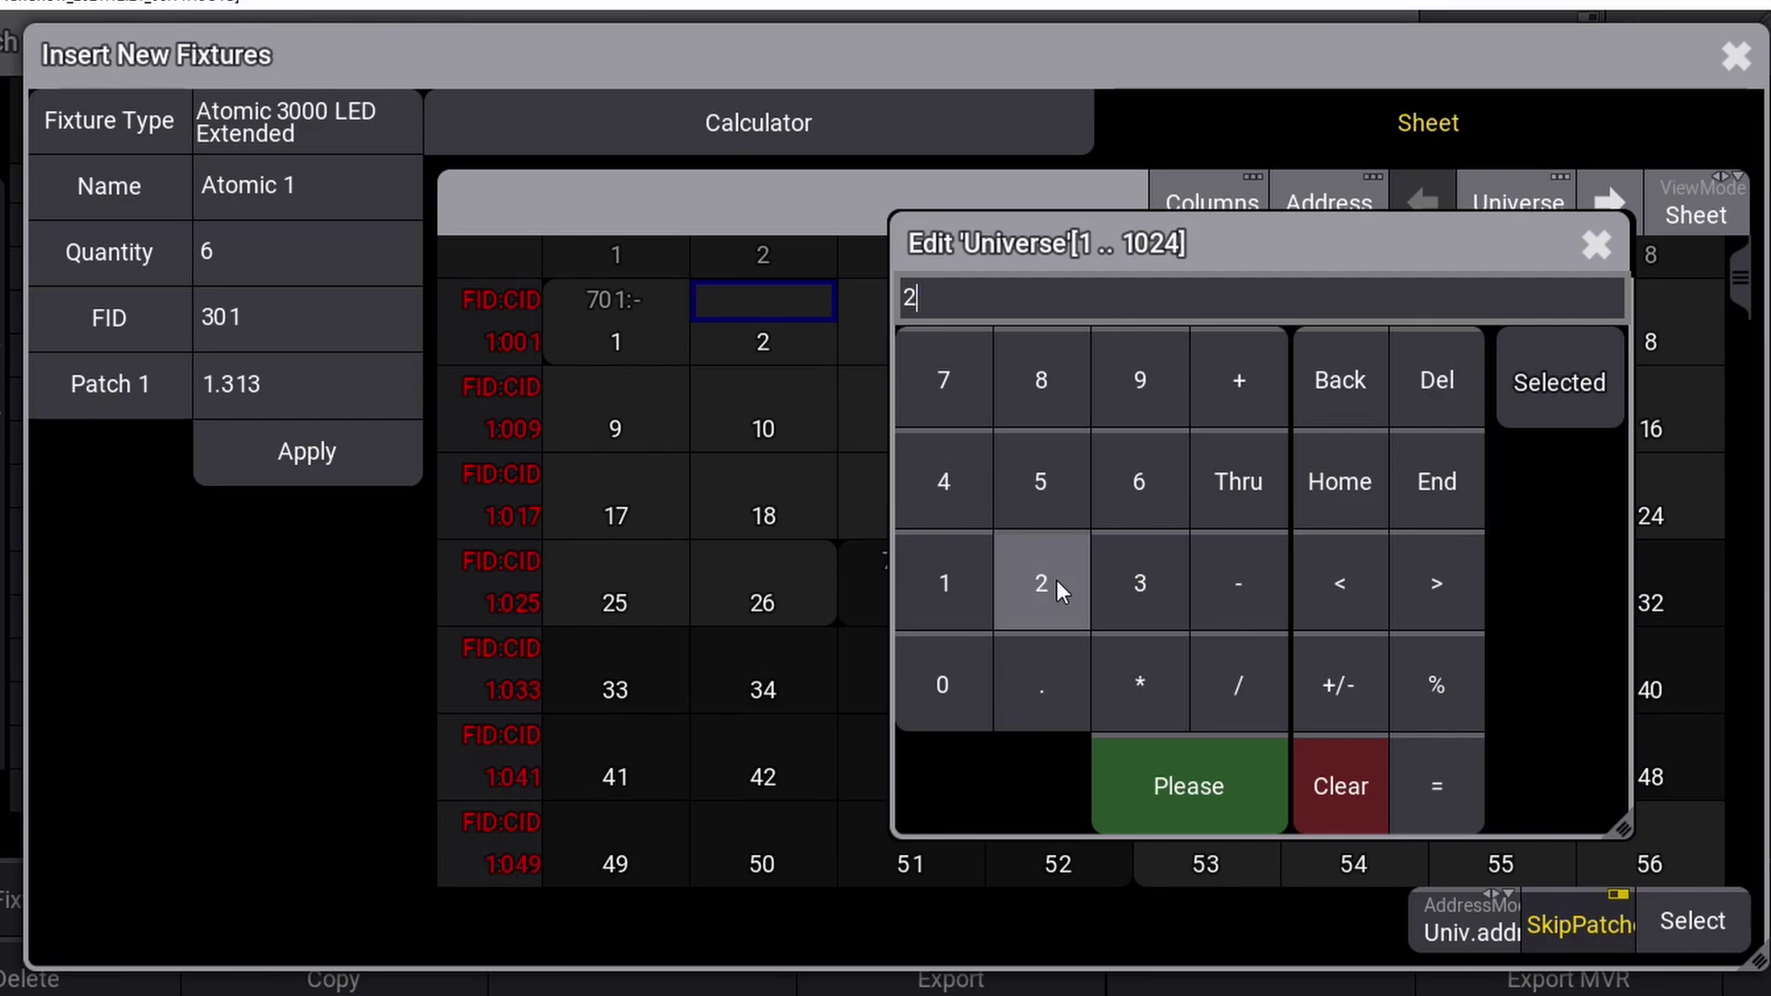
{"action": "left_click", "coordinate": [1188, 790]}
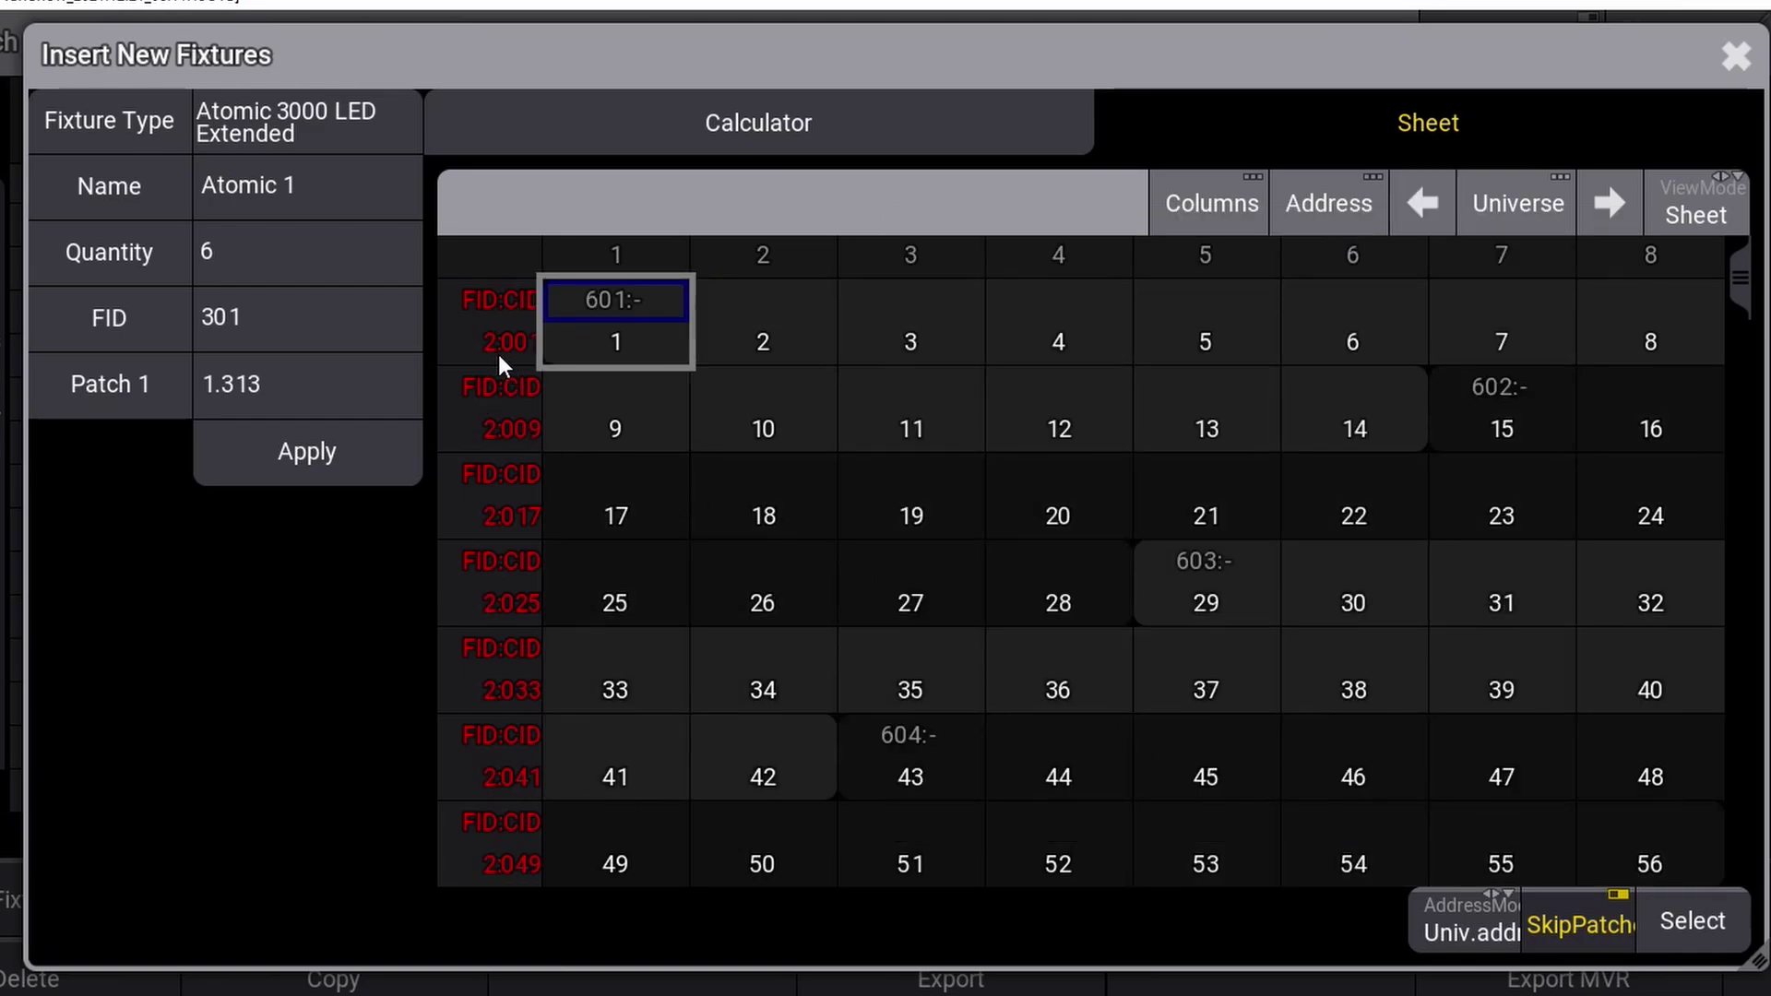
{"action": "scroll", "coordinate": [1061, 475], "scroll_direction": "down", "scroll_amount": 2}
{"action": "scroll", "coordinate": [1062, 474], "scroll_direction": "down", "scroll_amount": 15}
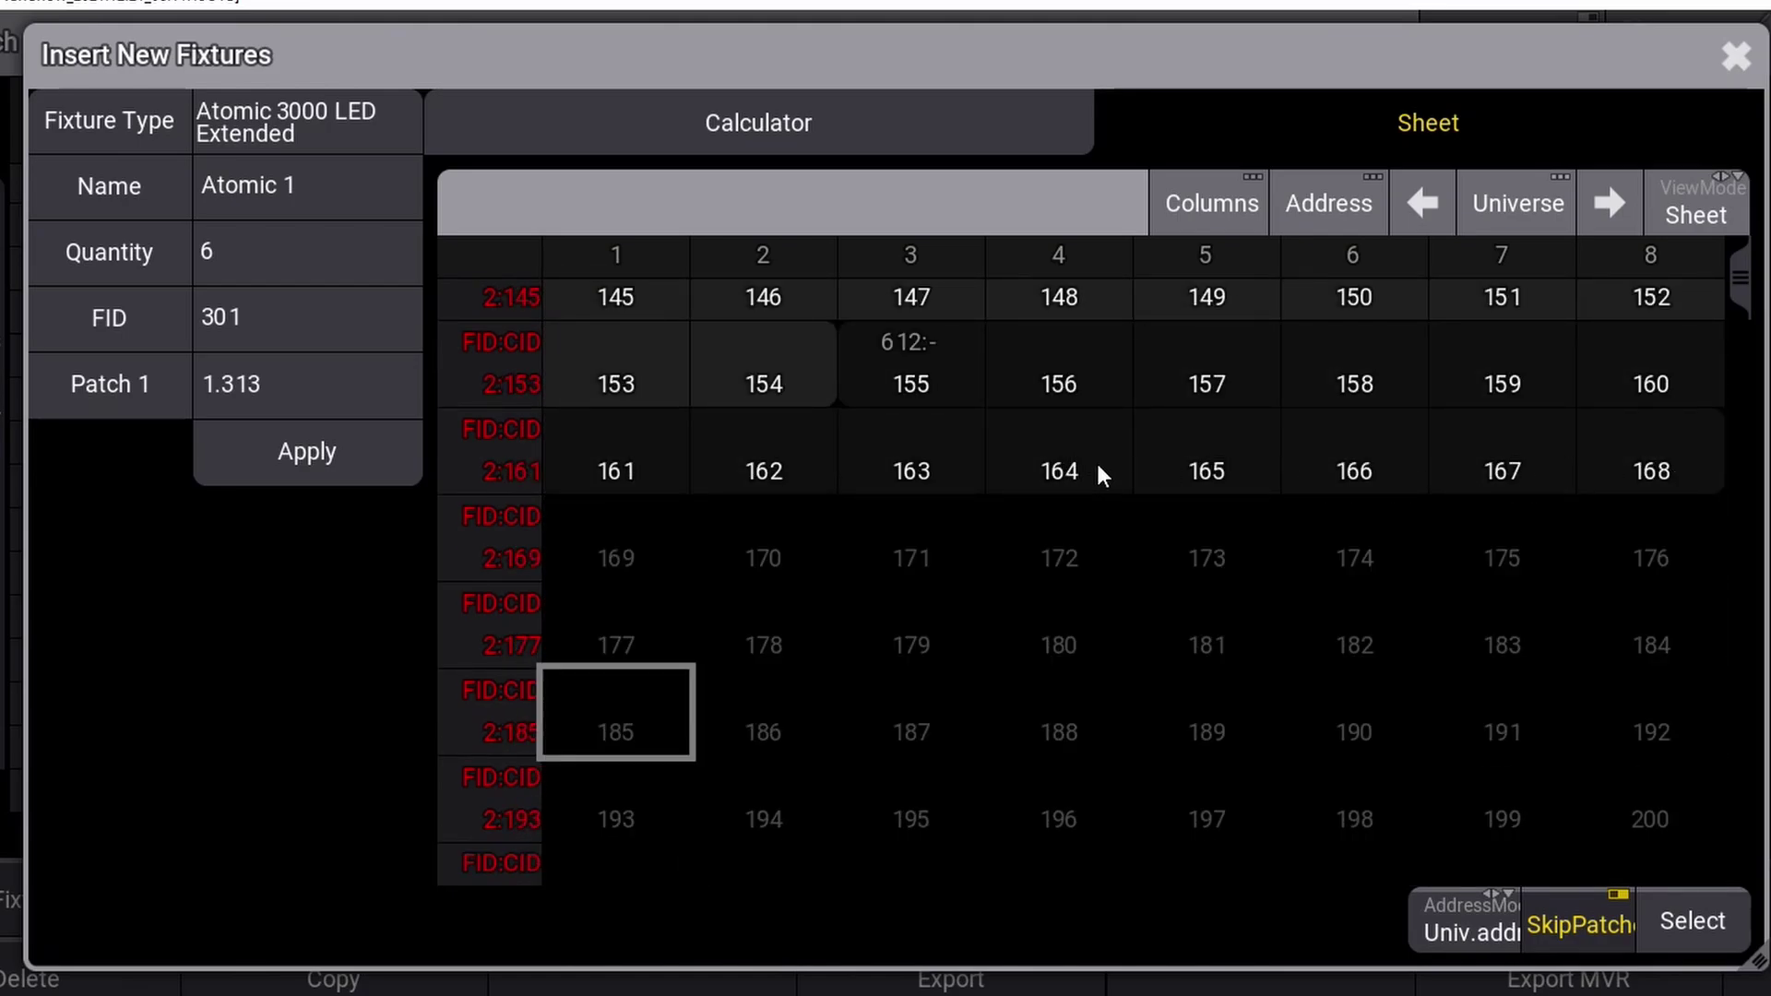
{"action": "scroll", "coordinate": [1099, 475], "scroll_direction": "up", "scroll_amount": 1}
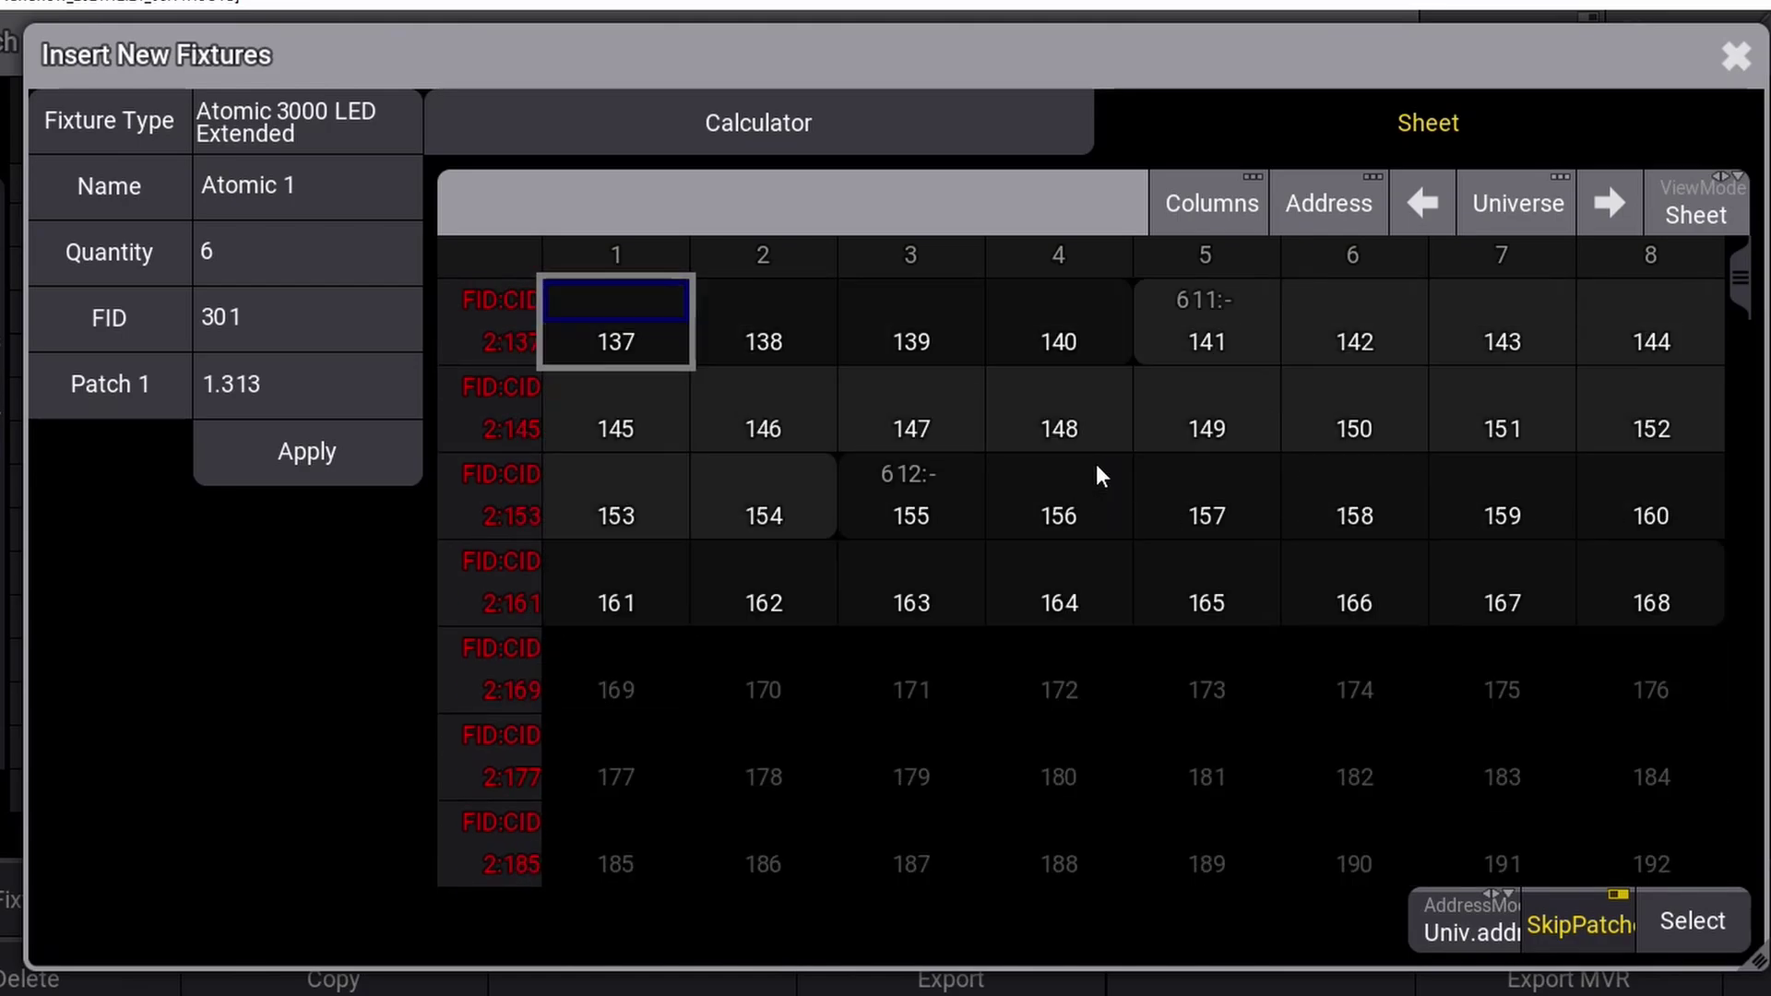
{"action": "left_click", "coordinate": [618, 687]}
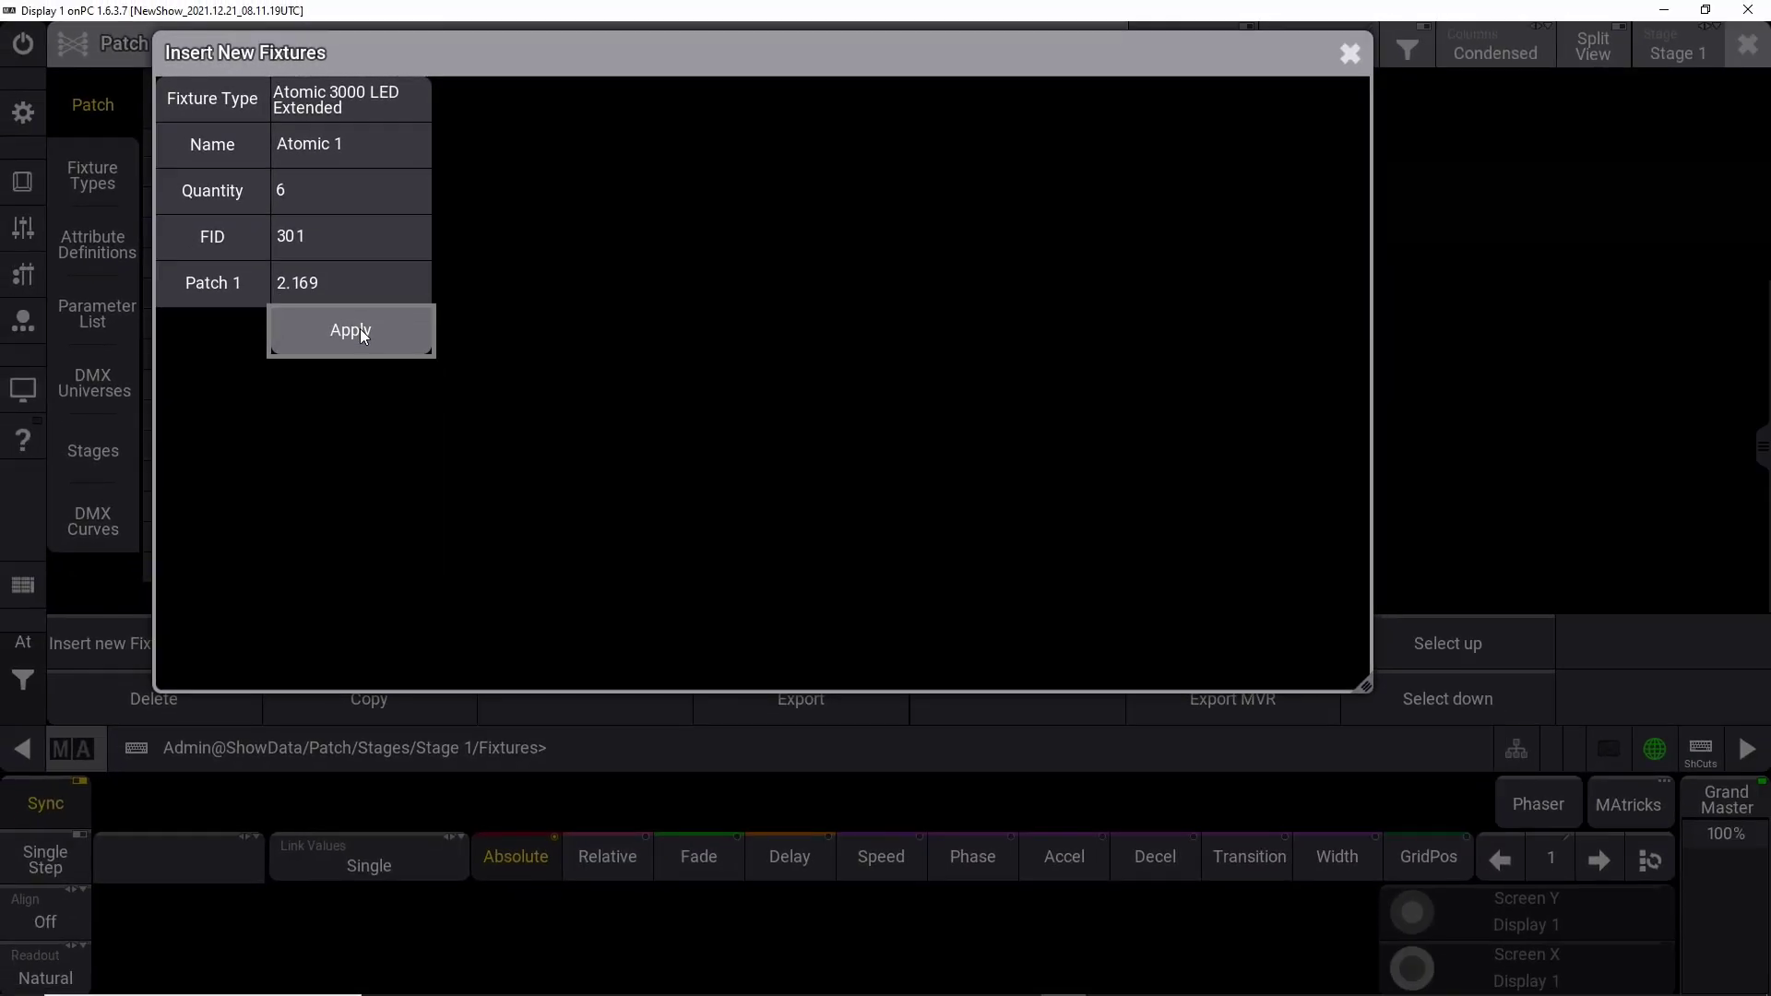
Insert the six Atomics, then choose Dimmer Mode 0 from the grandMA2 library via 'generic dimm'
{"action": "left_click", "coordinate": [360, 329]}
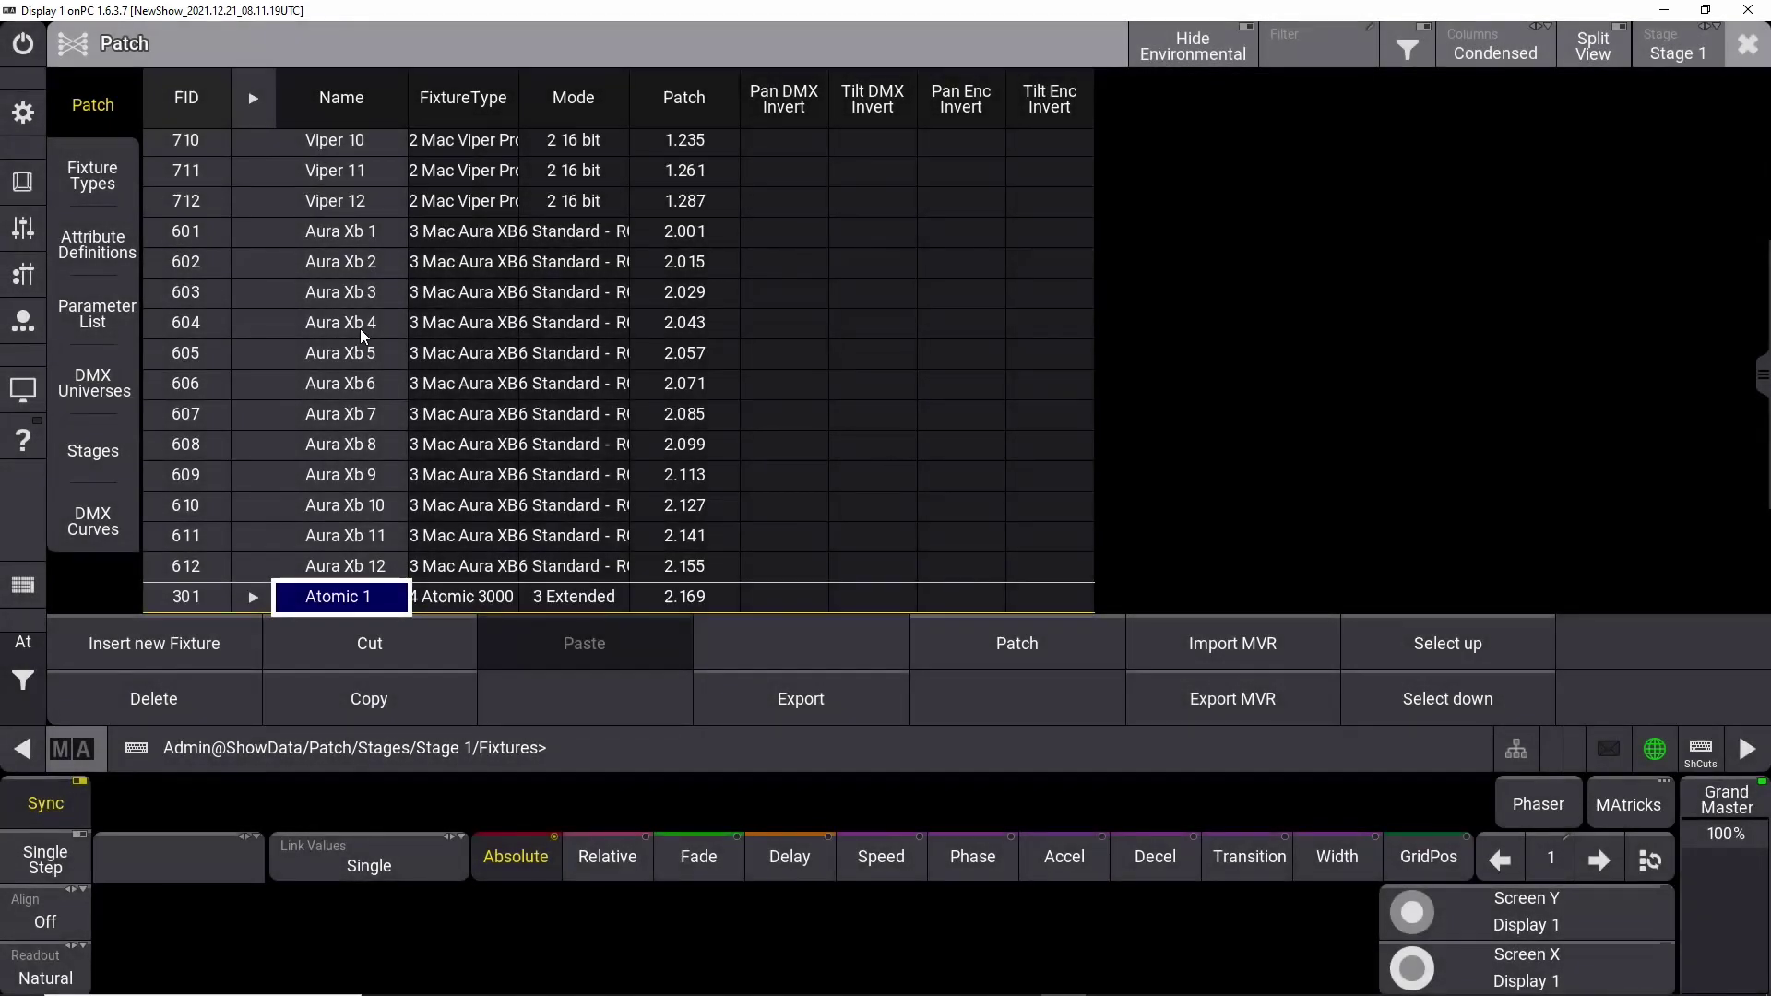
{"action": "left_click", "coordinate": [332, 599]}
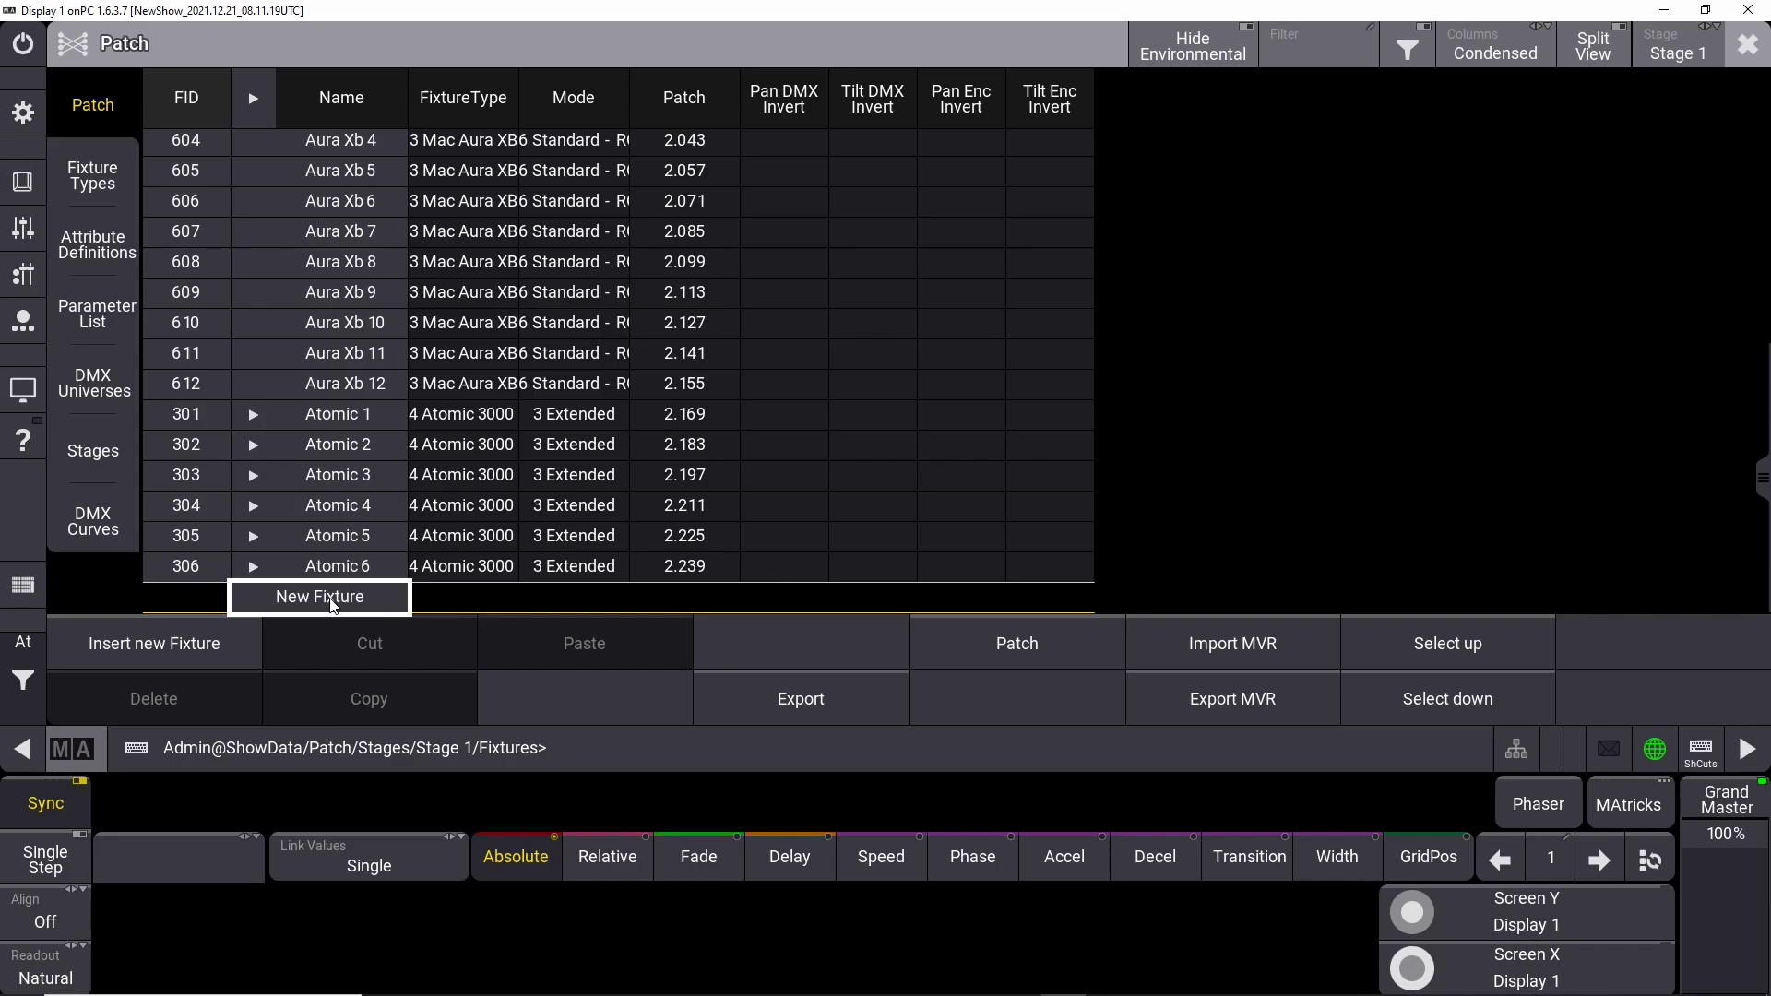
{"action": "left_click", "coordinate": [332, 601]}
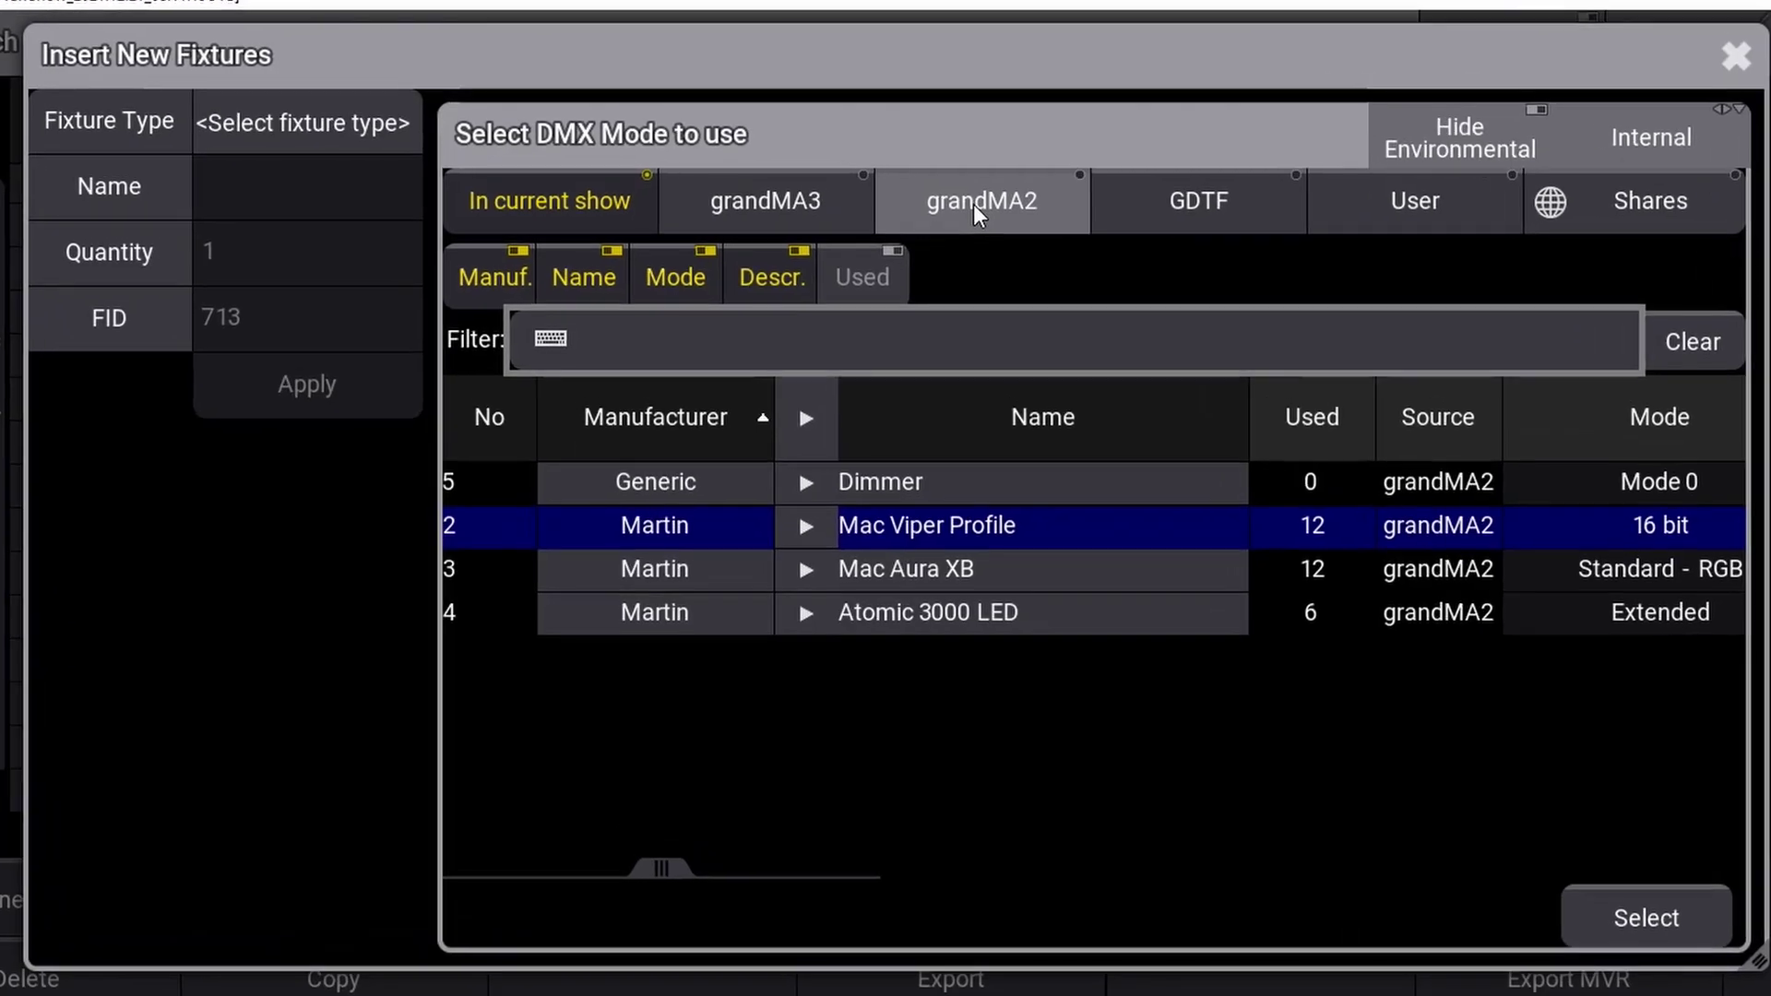
{"action": "left_click", "coordinate": [972, 203]}
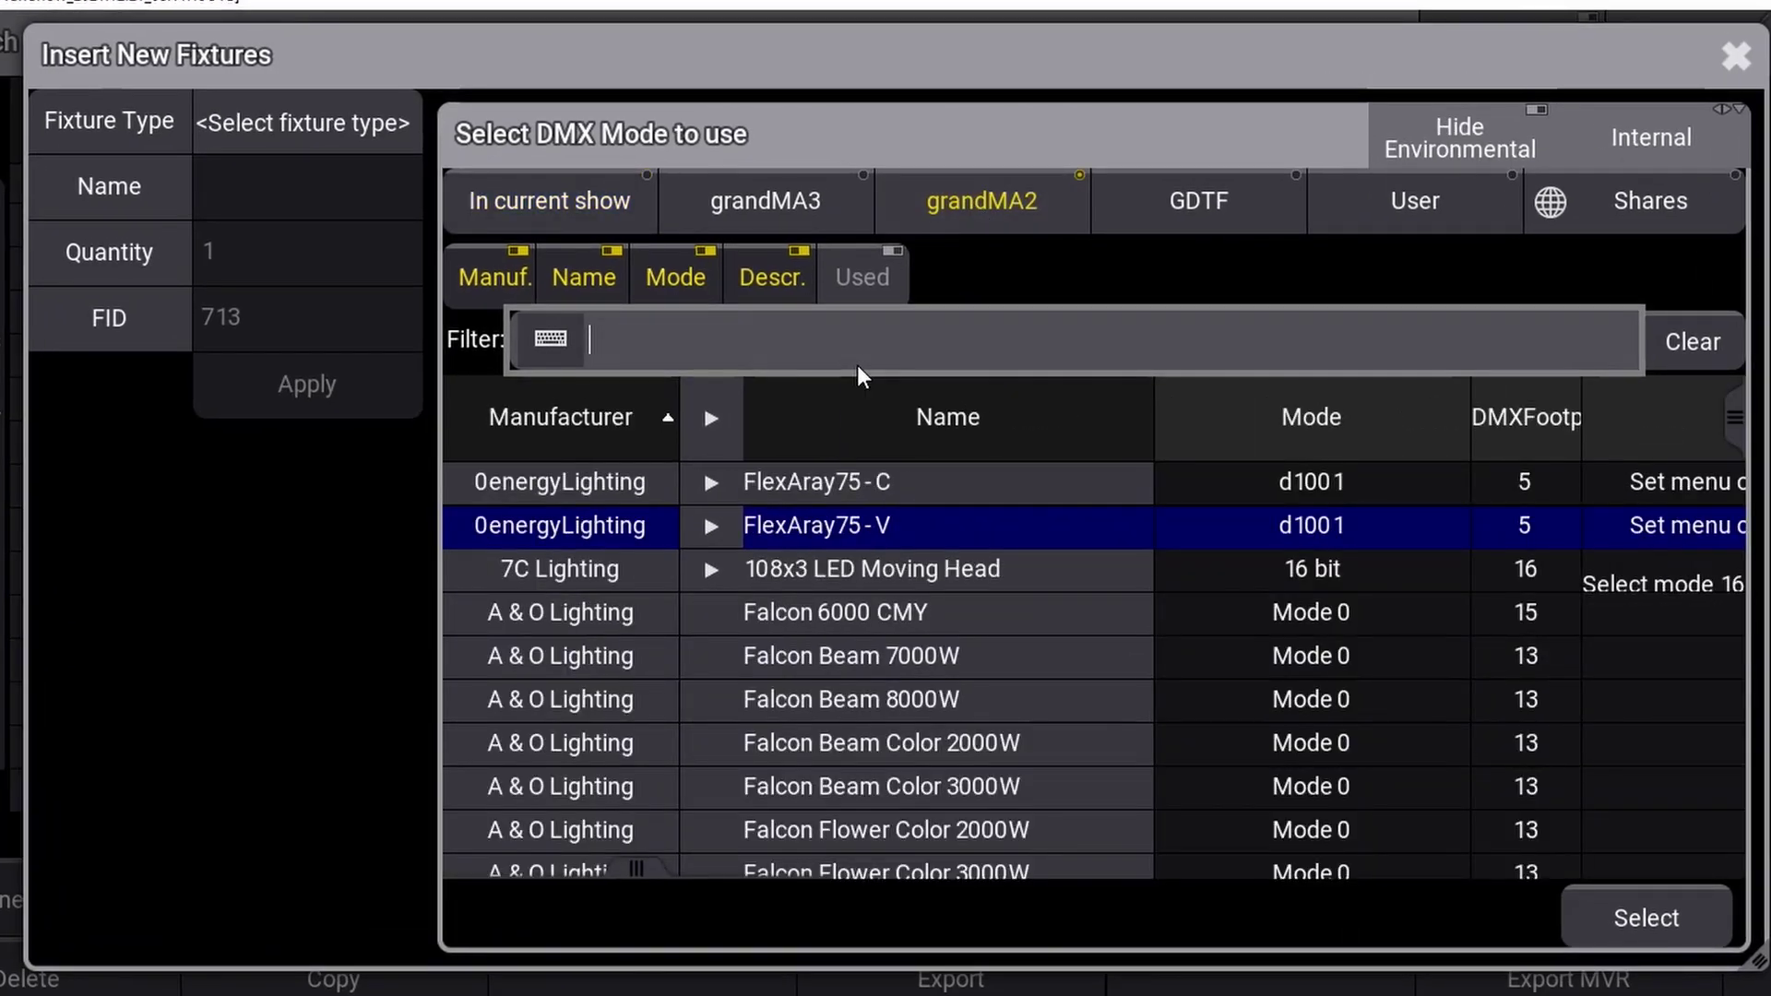
{"action": "type", "text": "ge"}
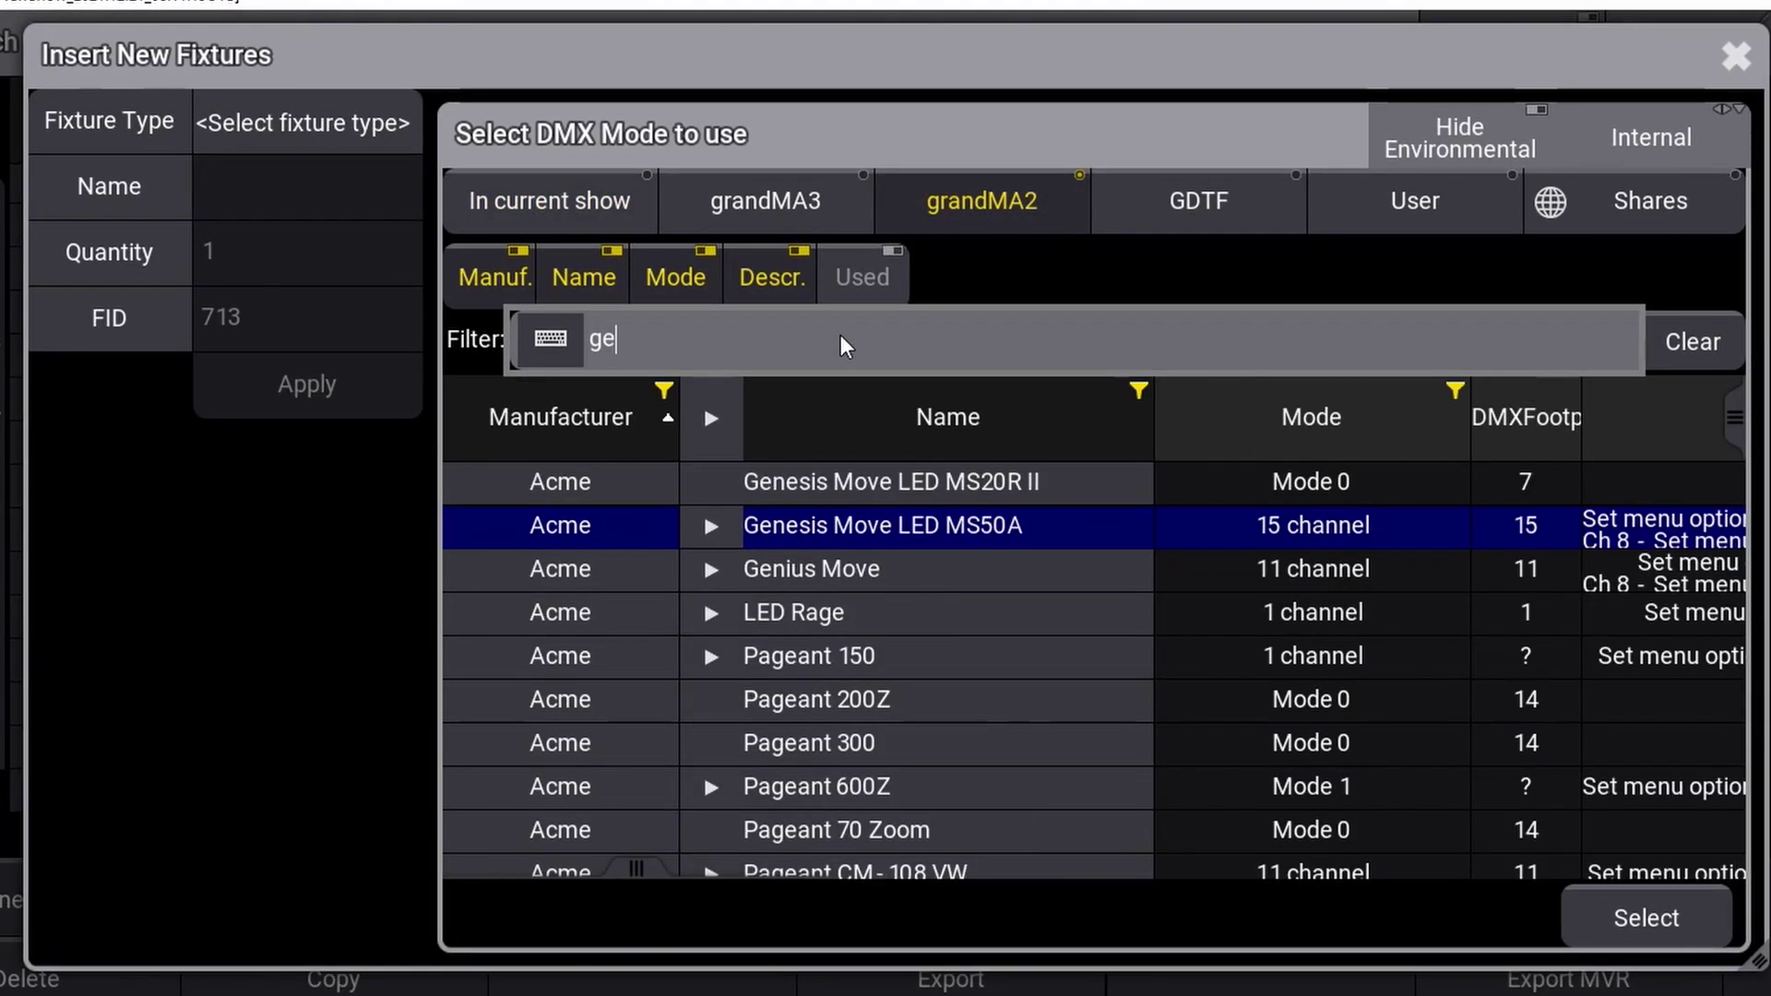
{"action": "type", "text": "neric dimm"}
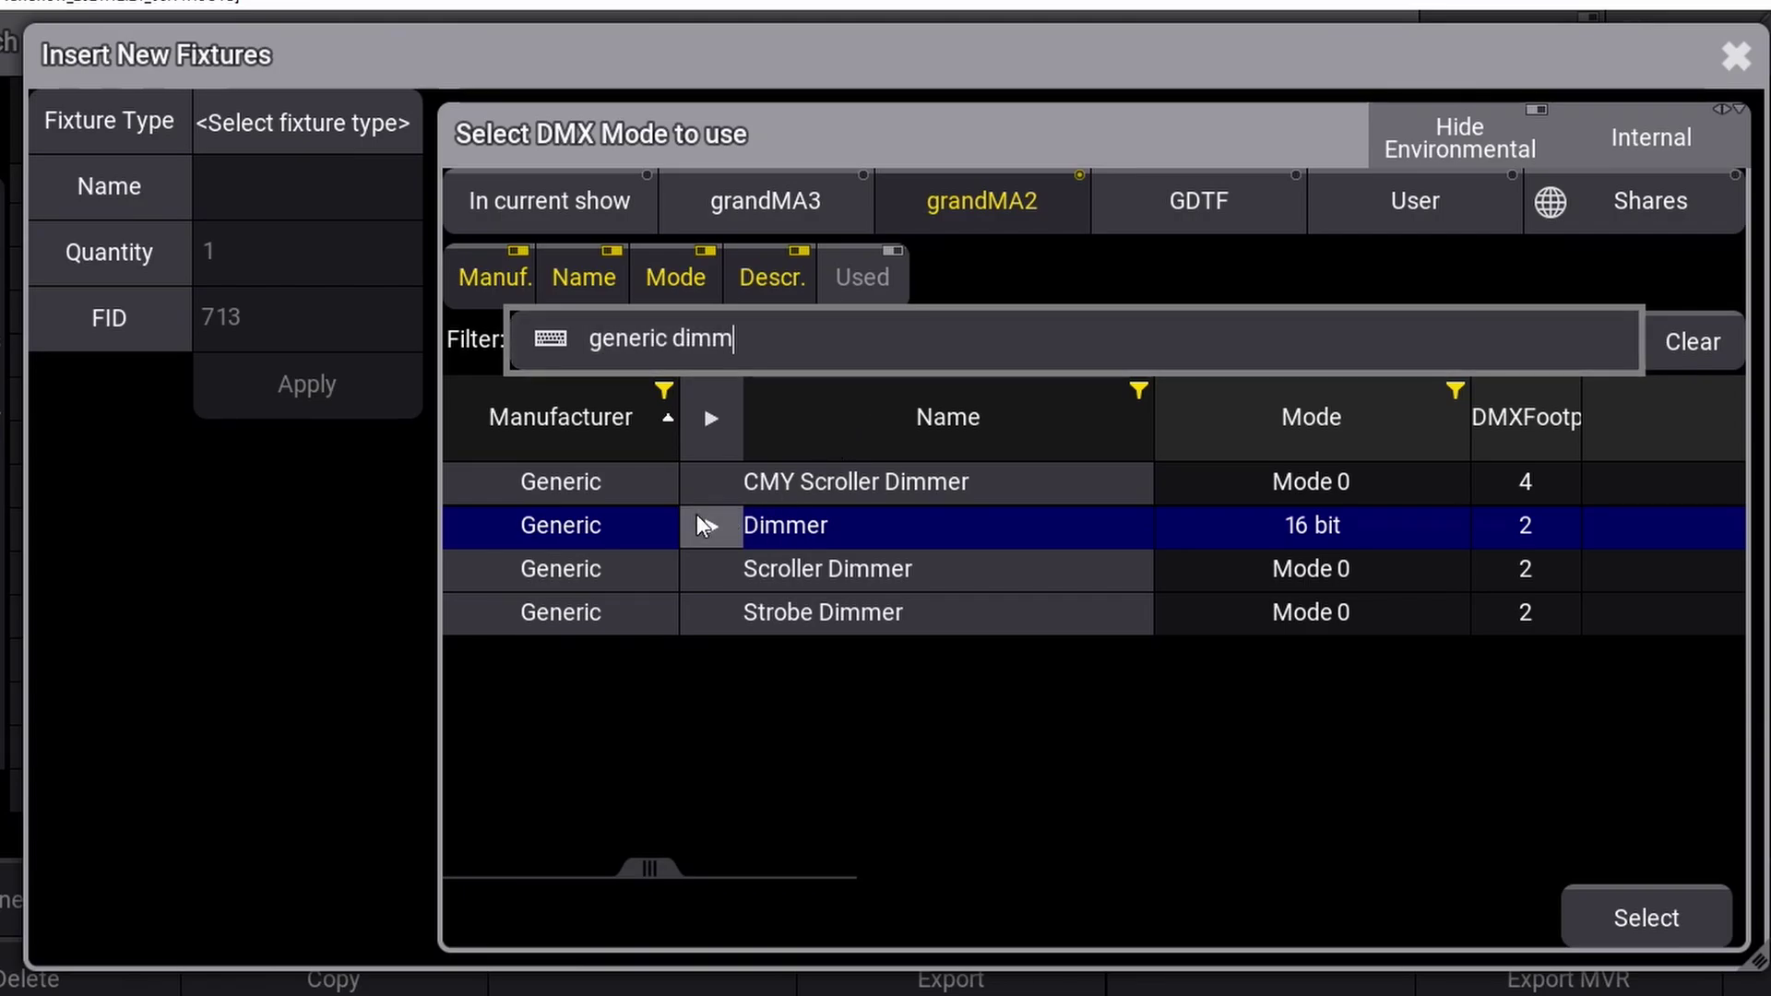
{"action": "left_click", "coordinate": [708, 523]}
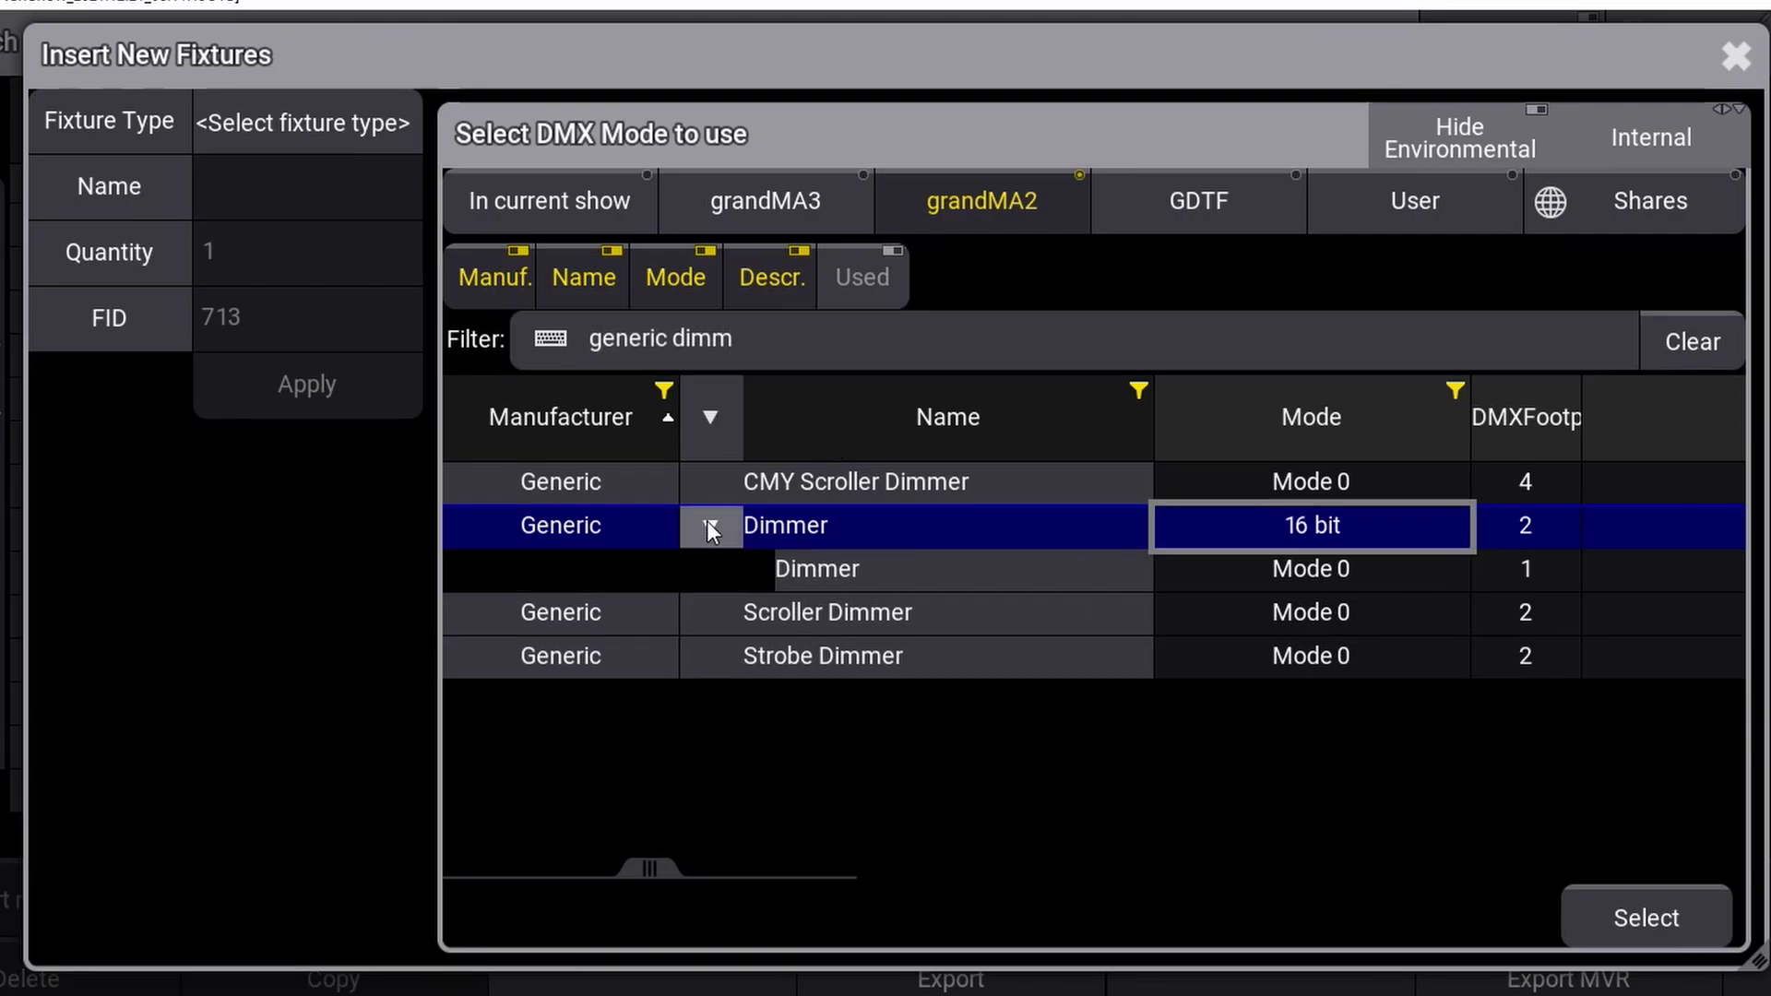
{"action": "left_click", "coordinate": [904, 572]}
{"action": "left_click", "coordinate": [1660, 905]}
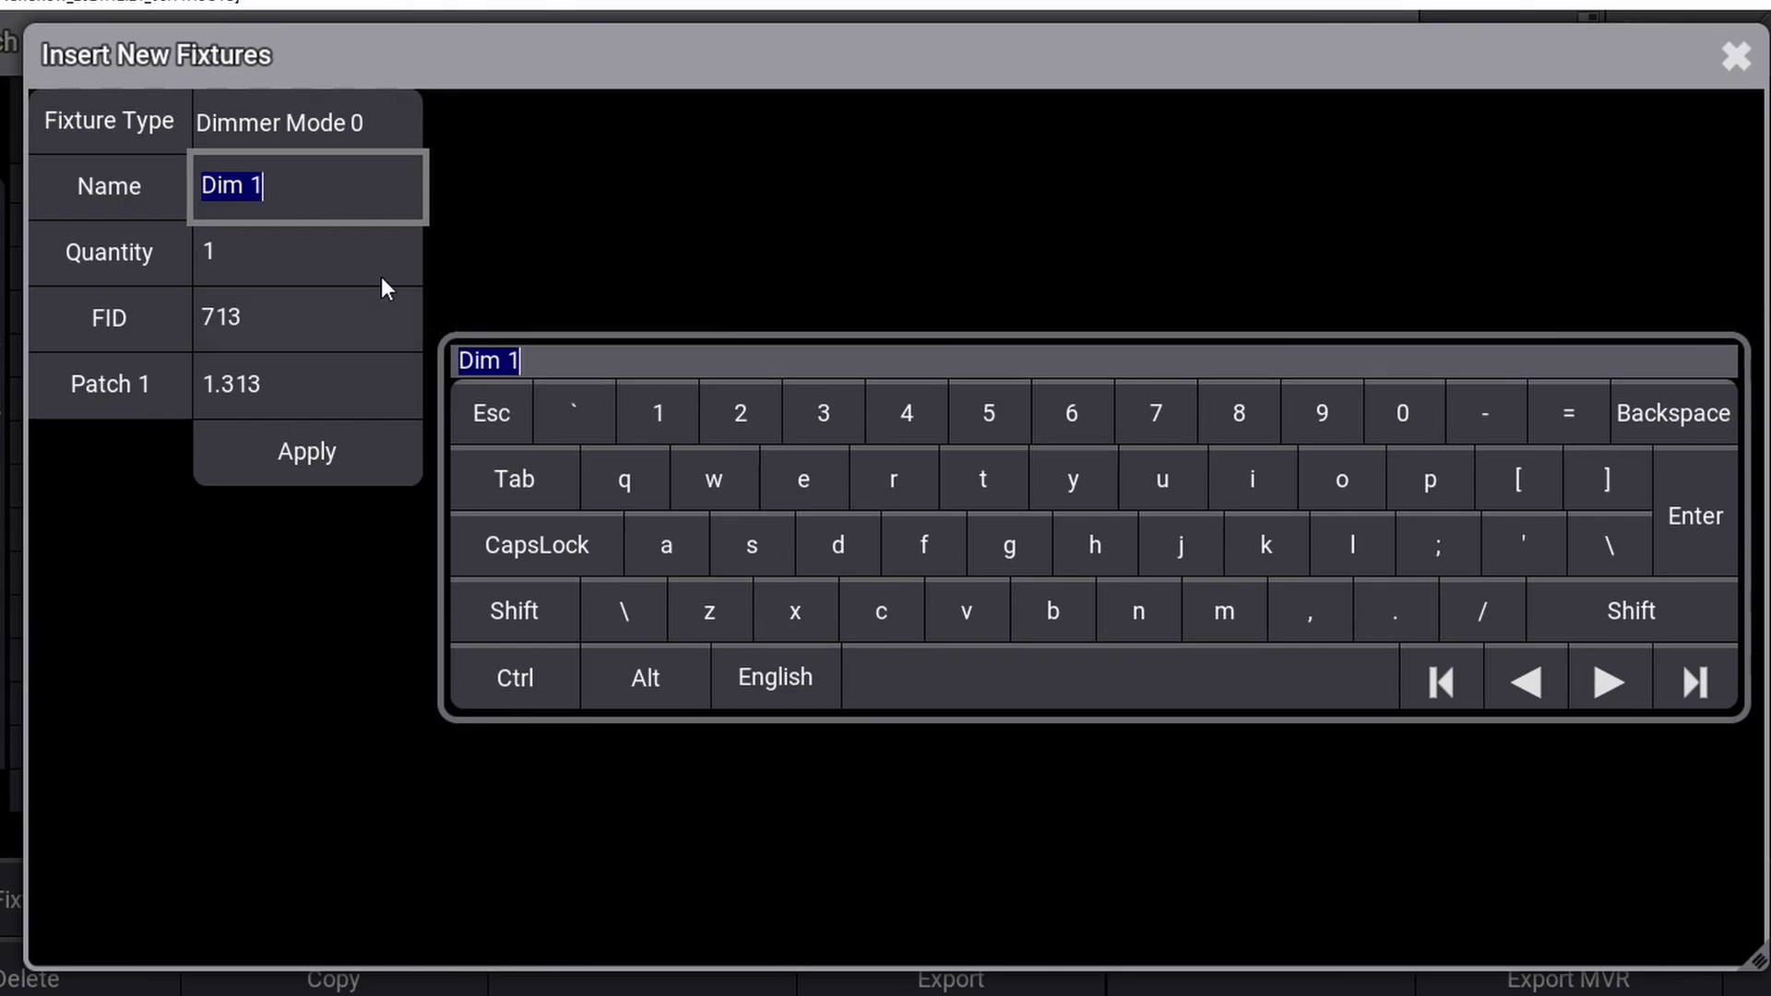
Add twelve dimmers with FID 101 patched from address 3.1
{"action": "left_click", "coordinate": [330, 257]}
{"action": "type", "text": "12"}
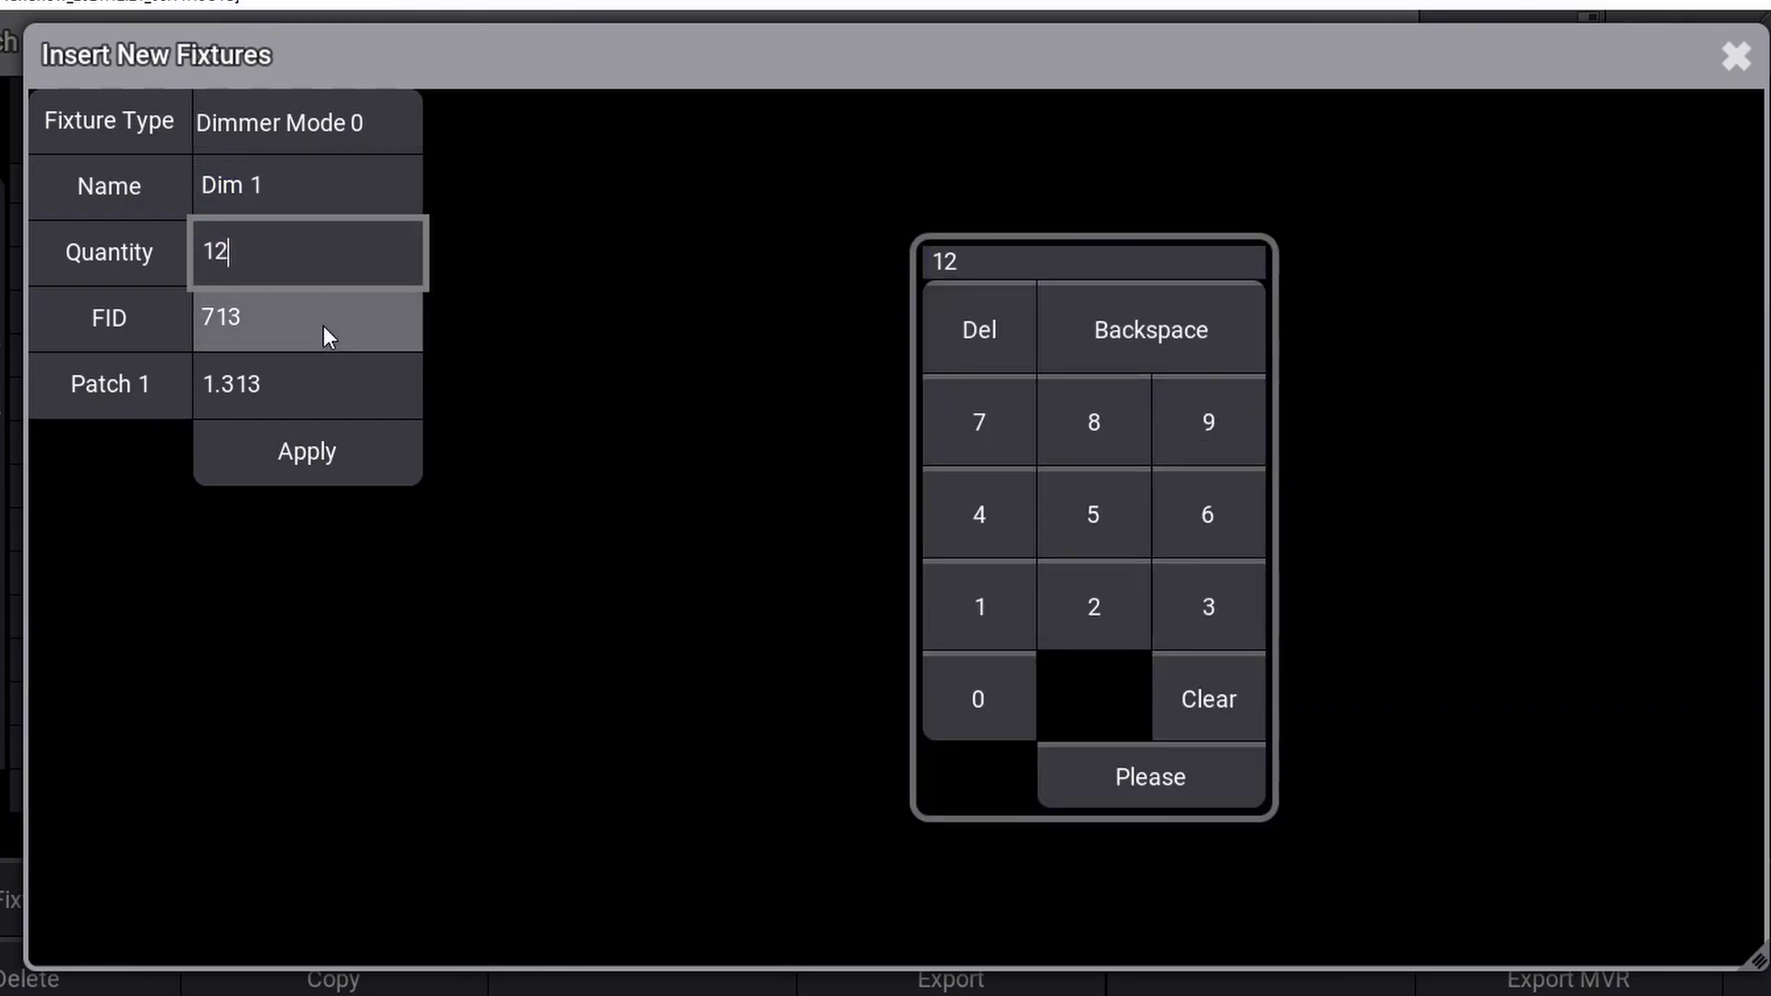
{"action": "left_click", "coordinate": [321, 325]}
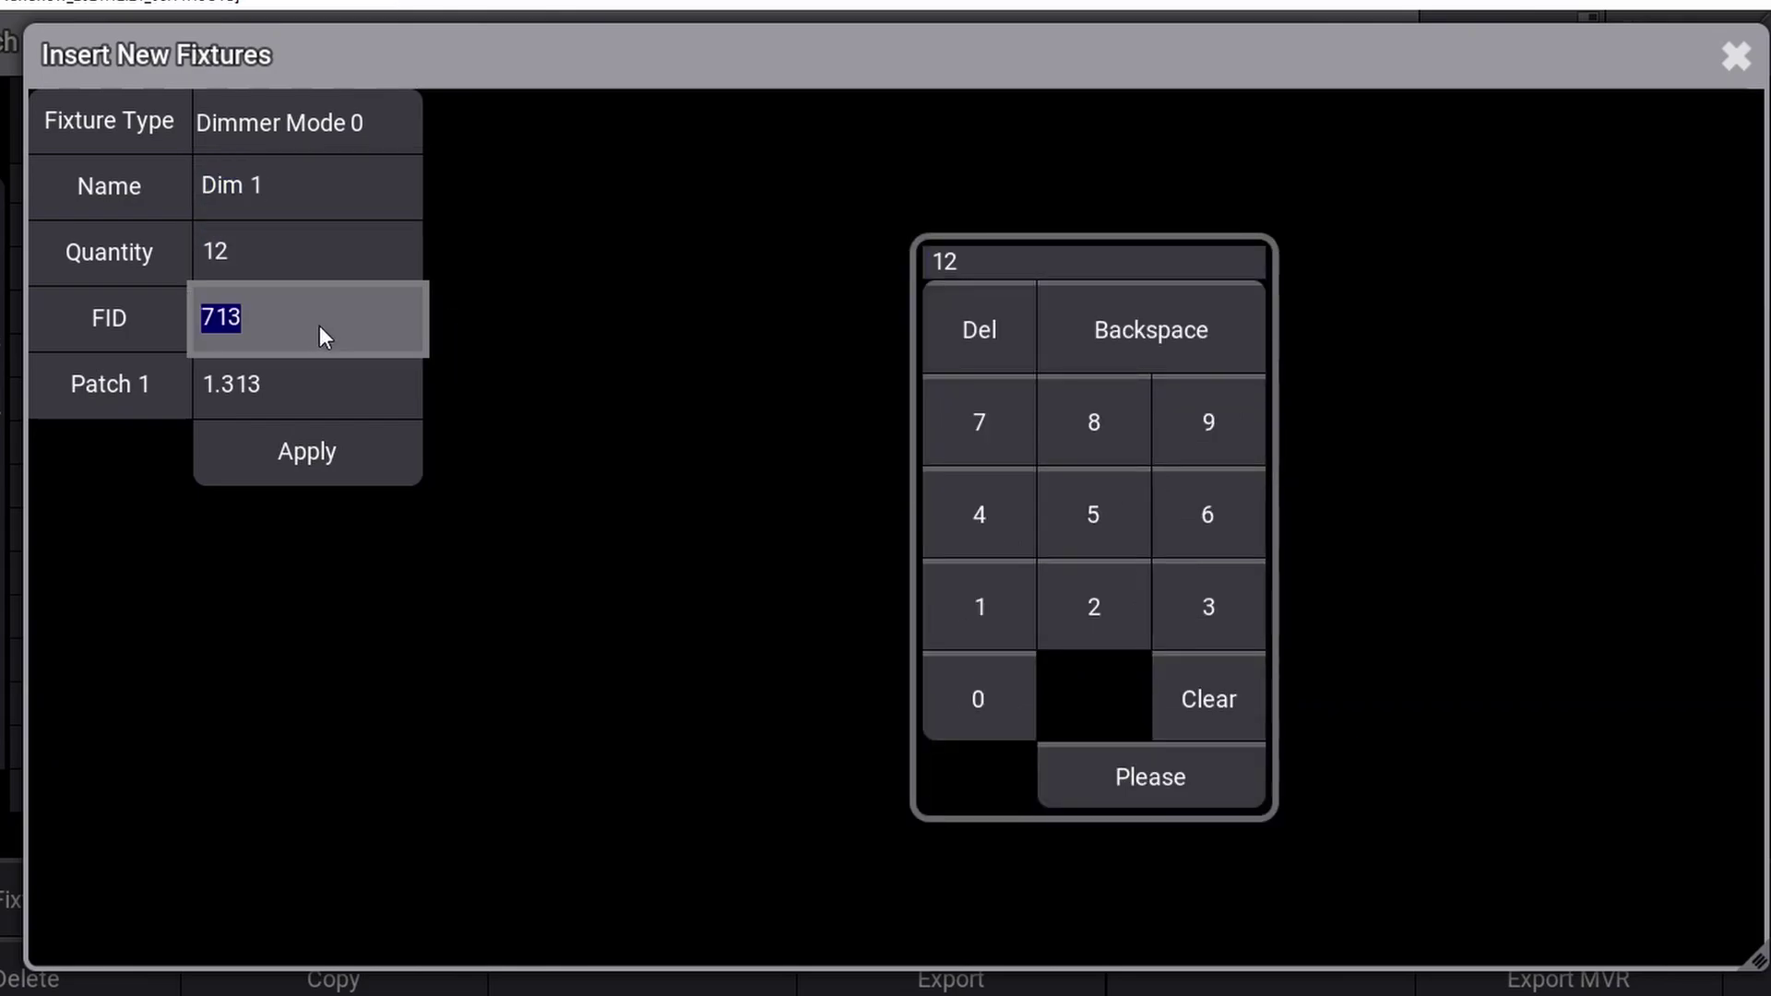
{"action": "left_click", "coordinate": [987, 606]}
{"action": "left_click", "coordinate": [987, 712]}
{"action": "left_click", "coordinate": [996, 606]}
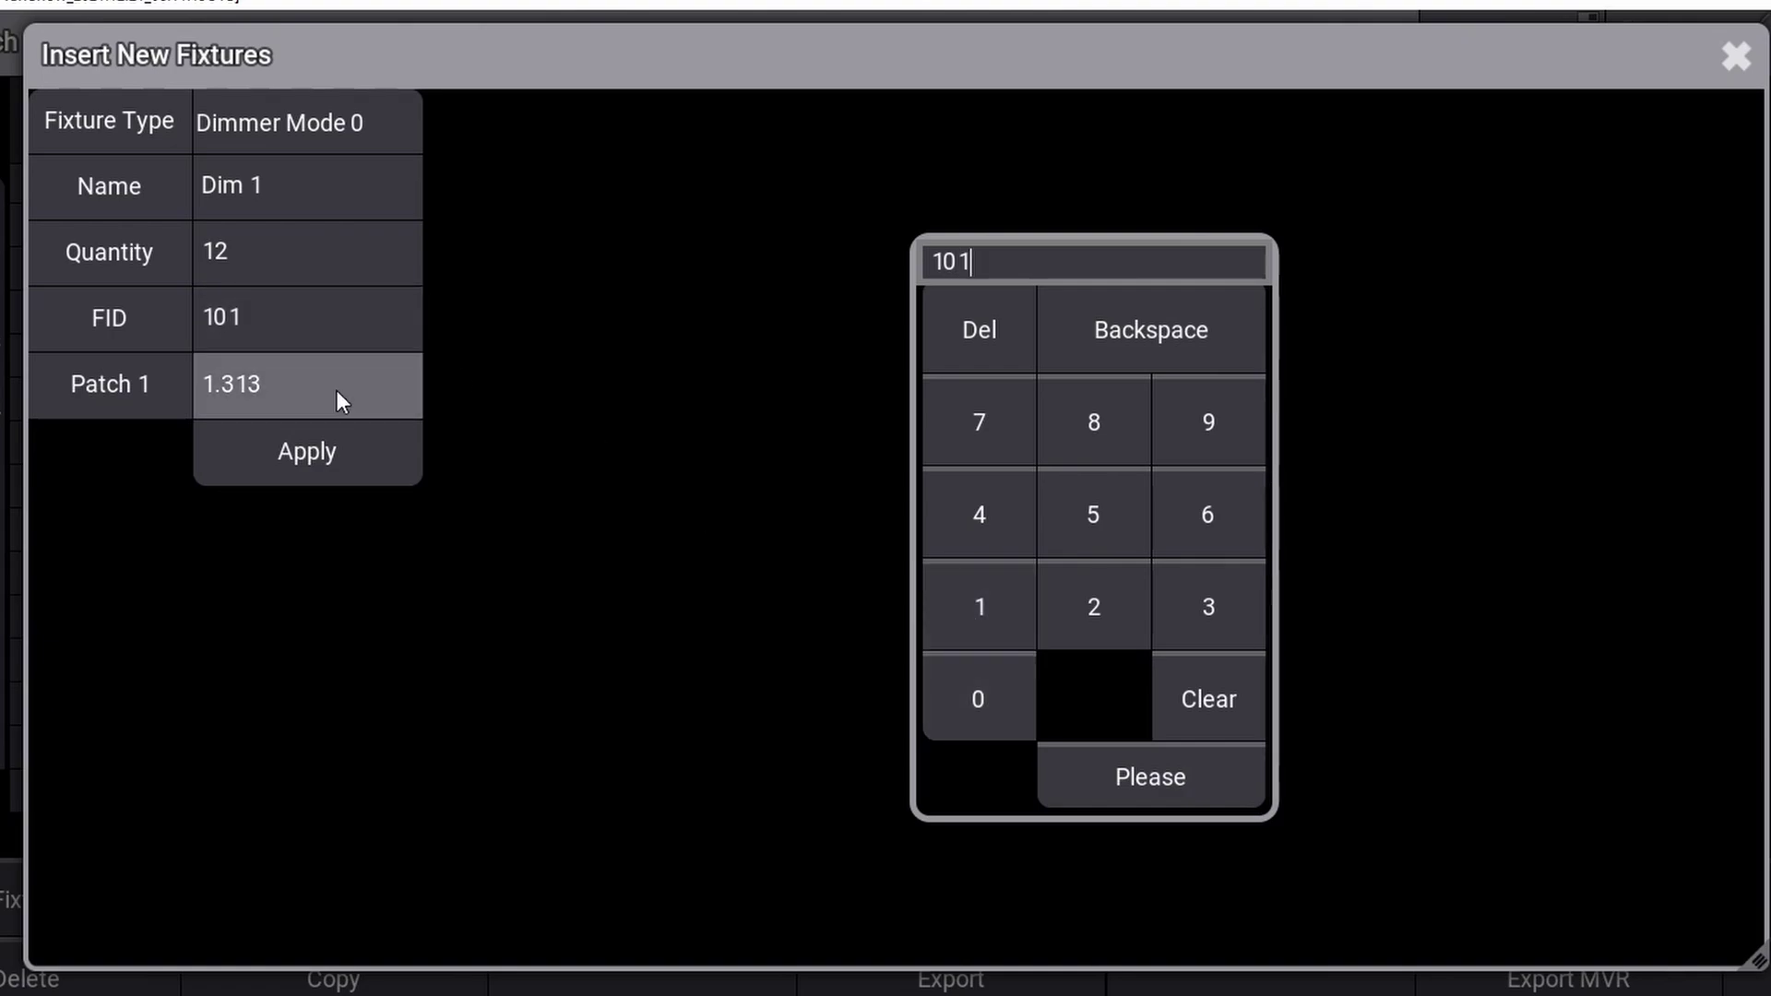
{"action": "left_click", "coordinate": [336, 390]}
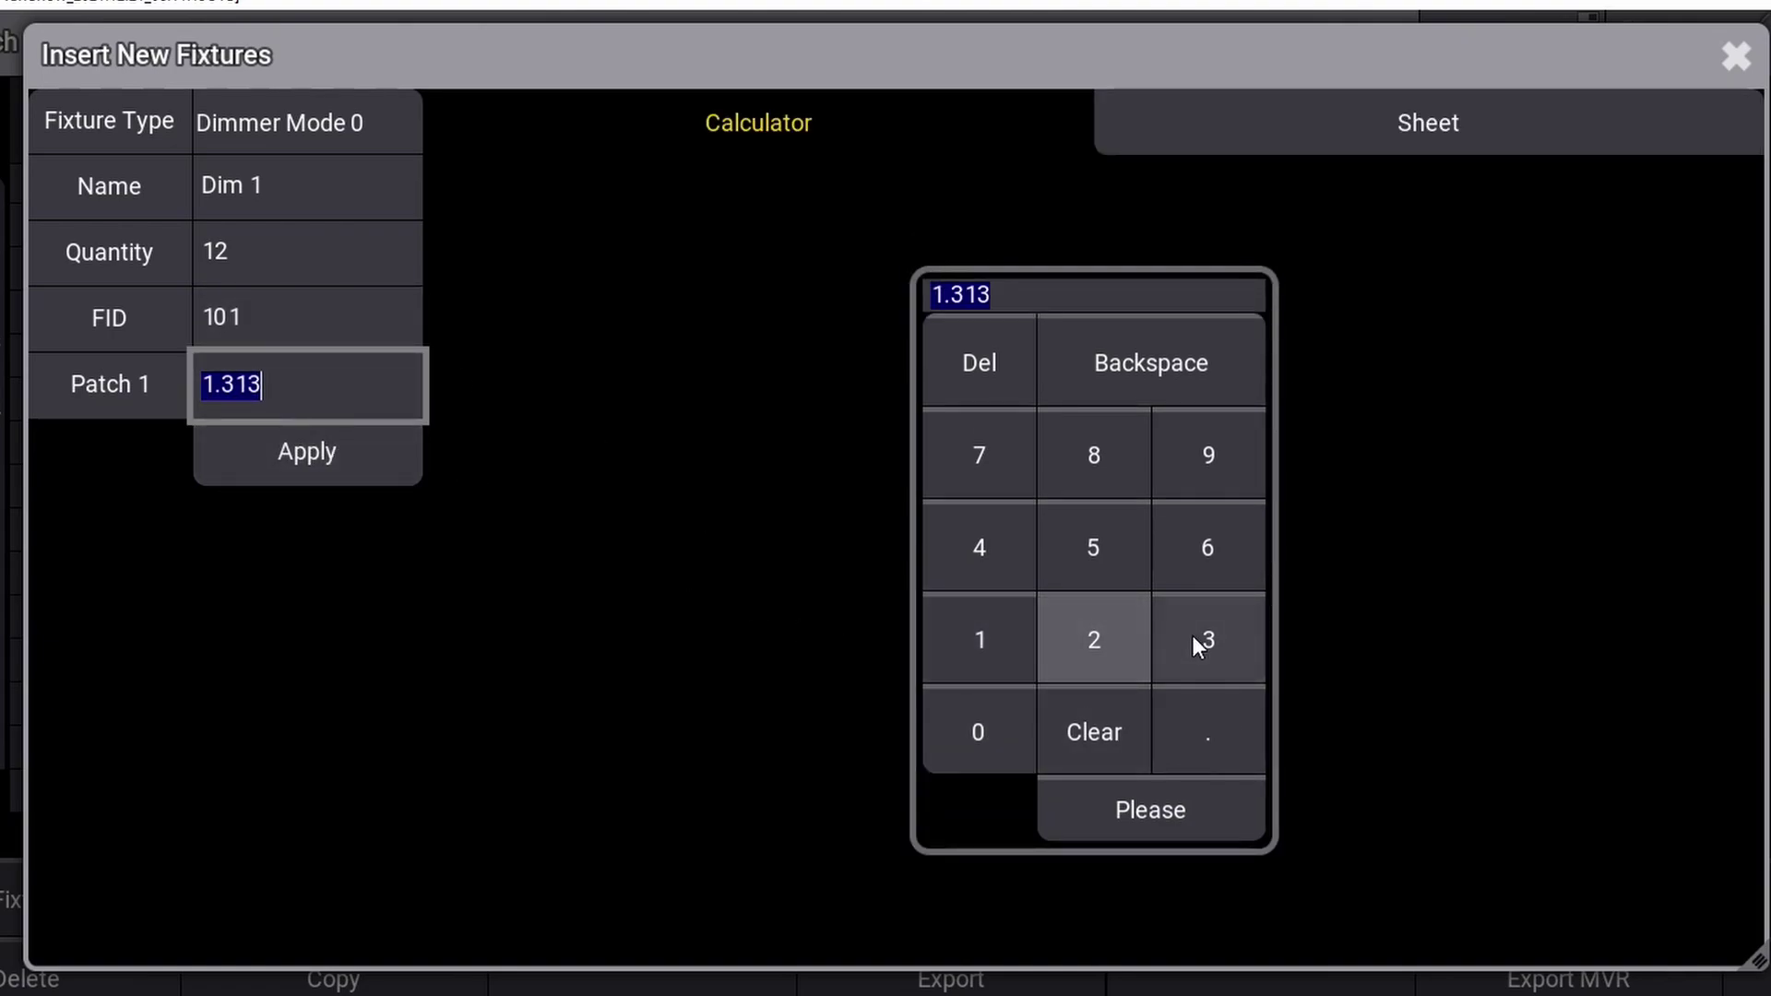
{"action": "left_click", "coordinate": [1208, 639]}
{"action": "left_click", "coordinate": [1208, 731]}
{"action": "left_click", "coordinate": [979, 639]}
{"action": "left_click", "coordinate": [369, 373]}
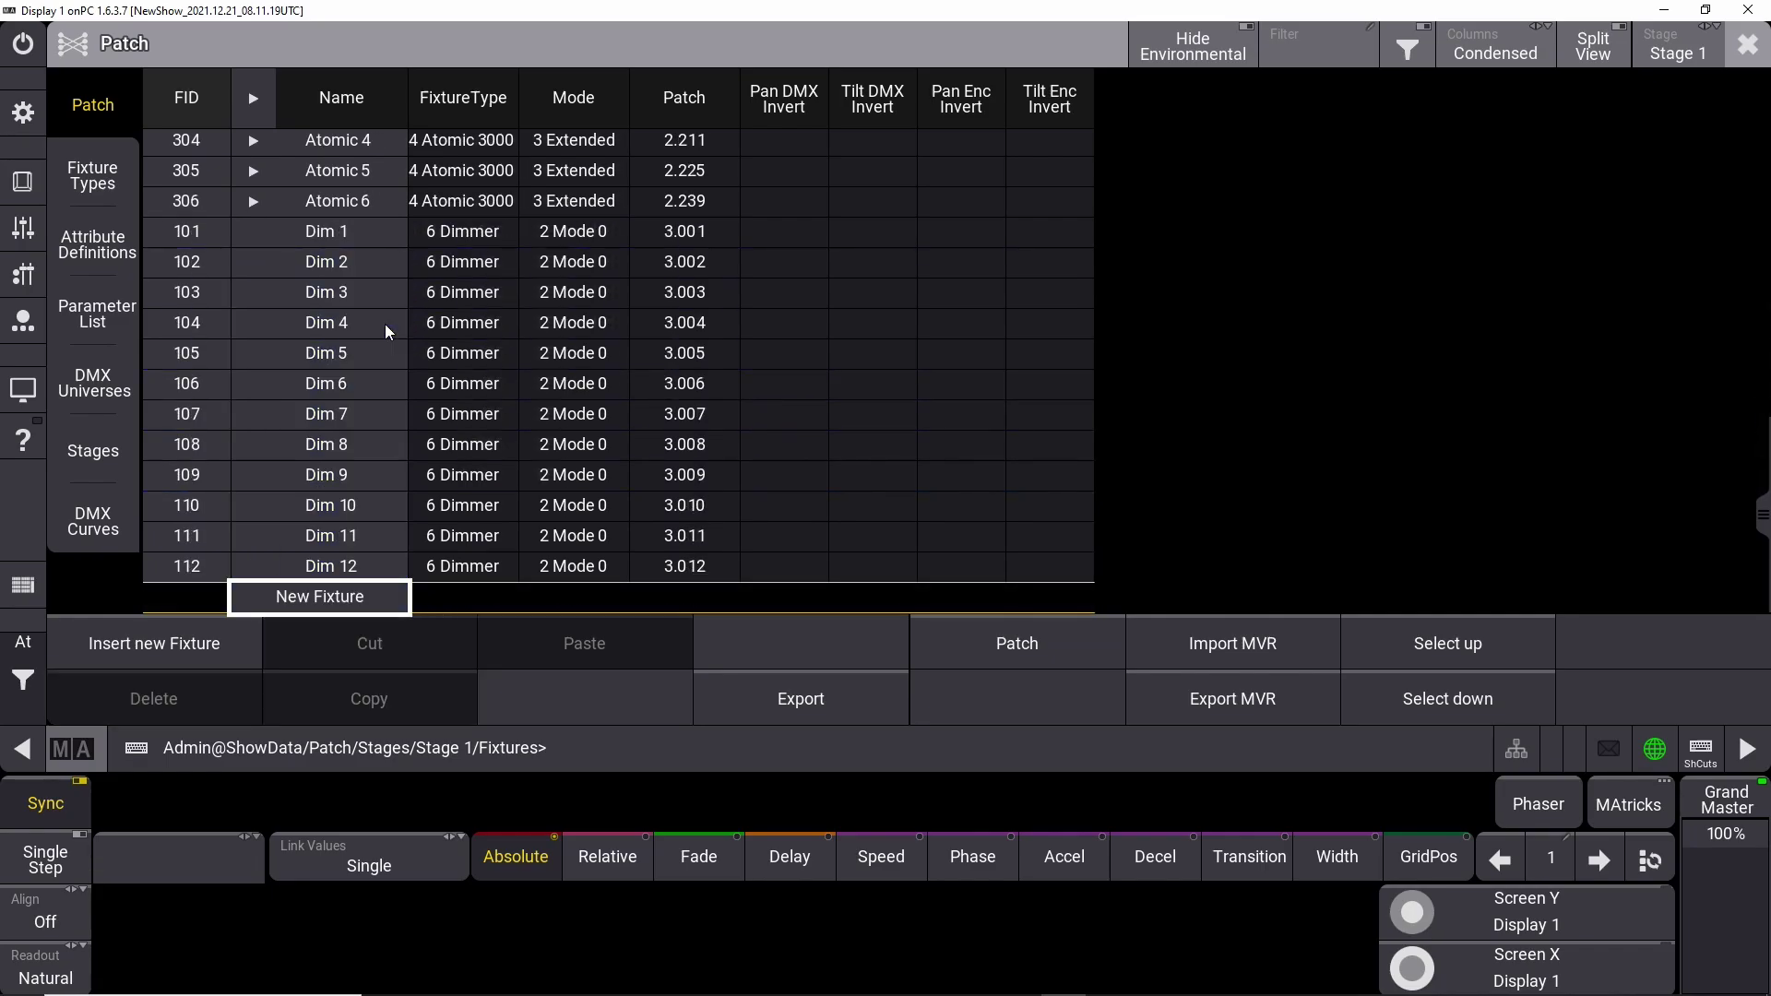
Scroll through the patch list to review Vipers, Aura Xbs, Atomics and Dim 1–12
{"action": "scroll", "coordinate": [387, 318], "scroll_direction": "up", "scroll_amount": 12}
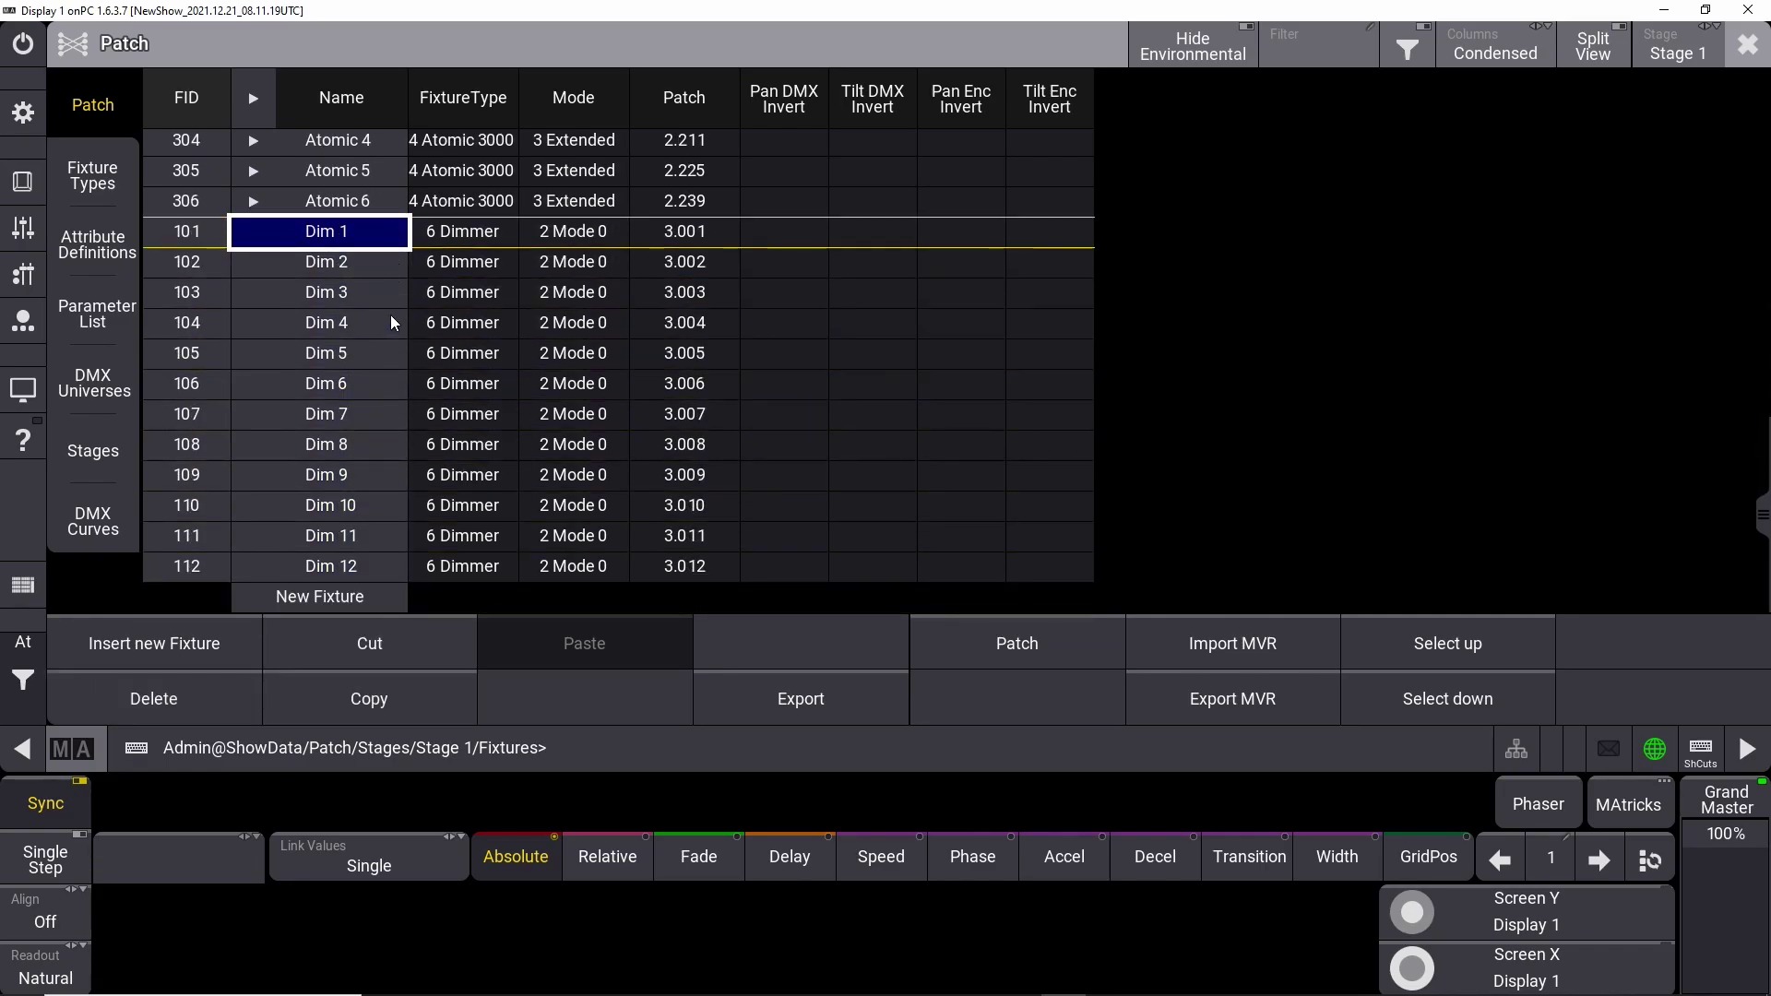
{"action": "scroll", "coordinate": [390, 319], "scroll_direction": "up", "scroll_amount": 20}
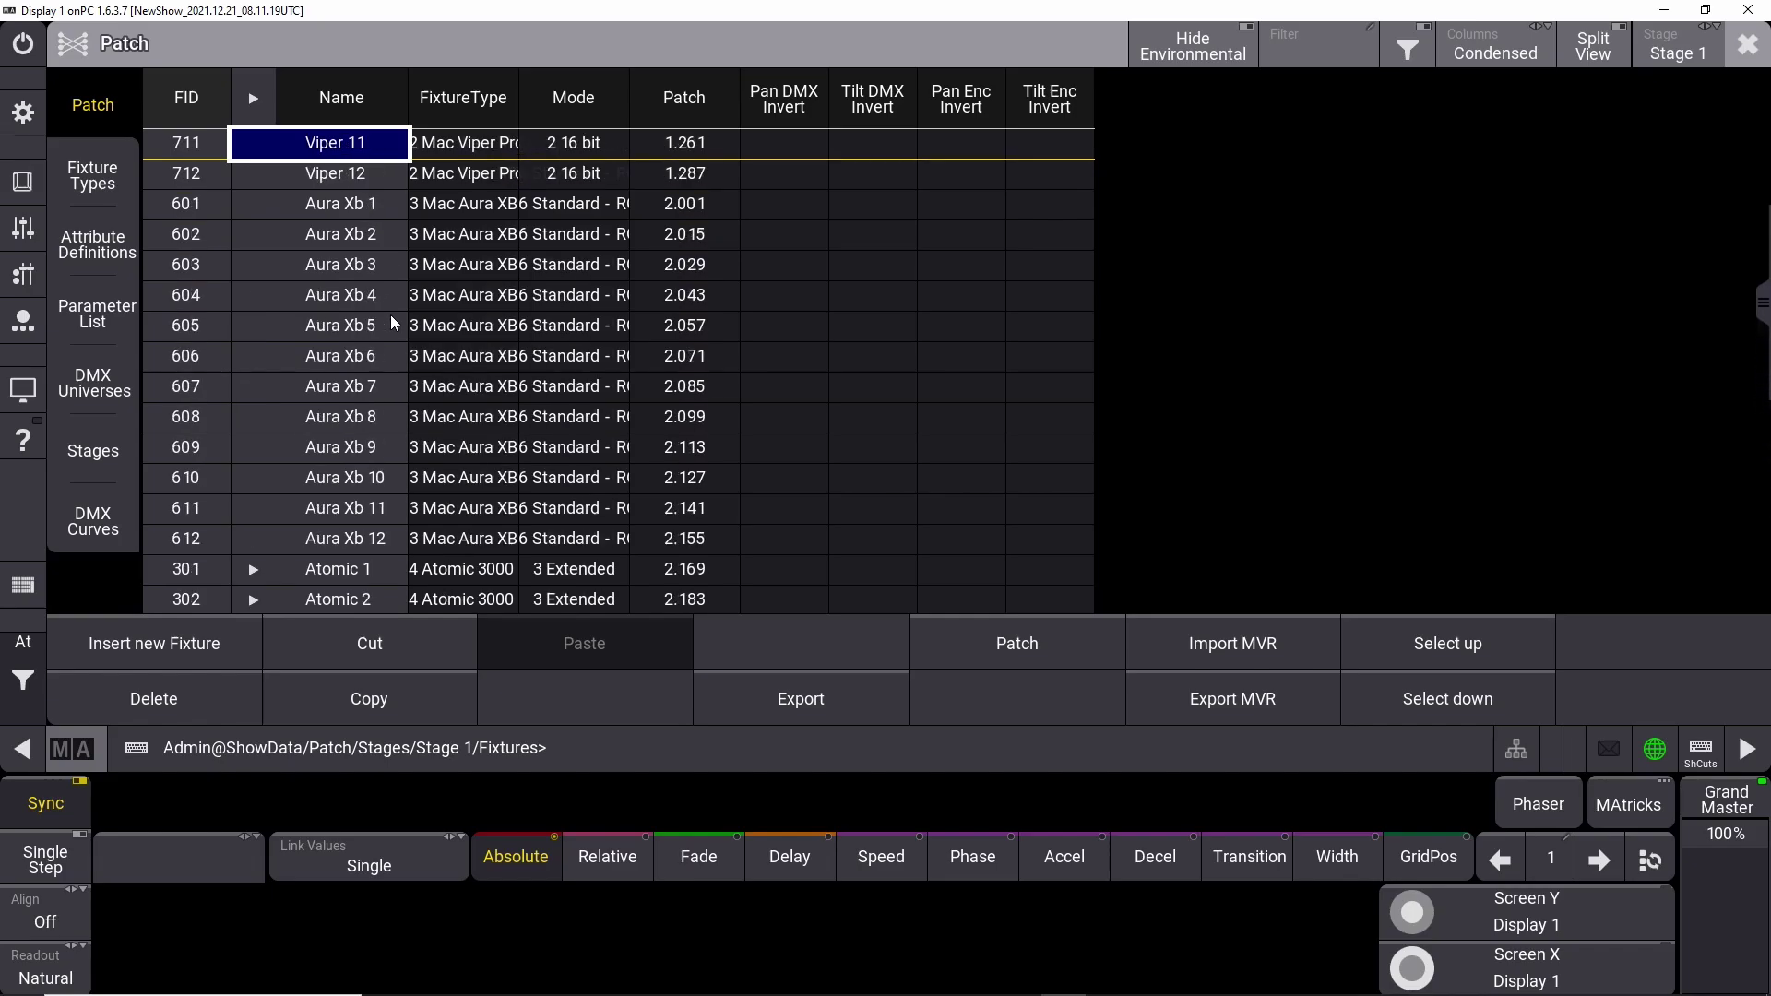
{"action": "scroll", "coordinate": [390, 318], "scroll_direction": "up", "scroll_amount": 11}
{"action": "scroll", "coordinate": [390, 318], "scroll_direction": "down", "scroll_amount": 1}
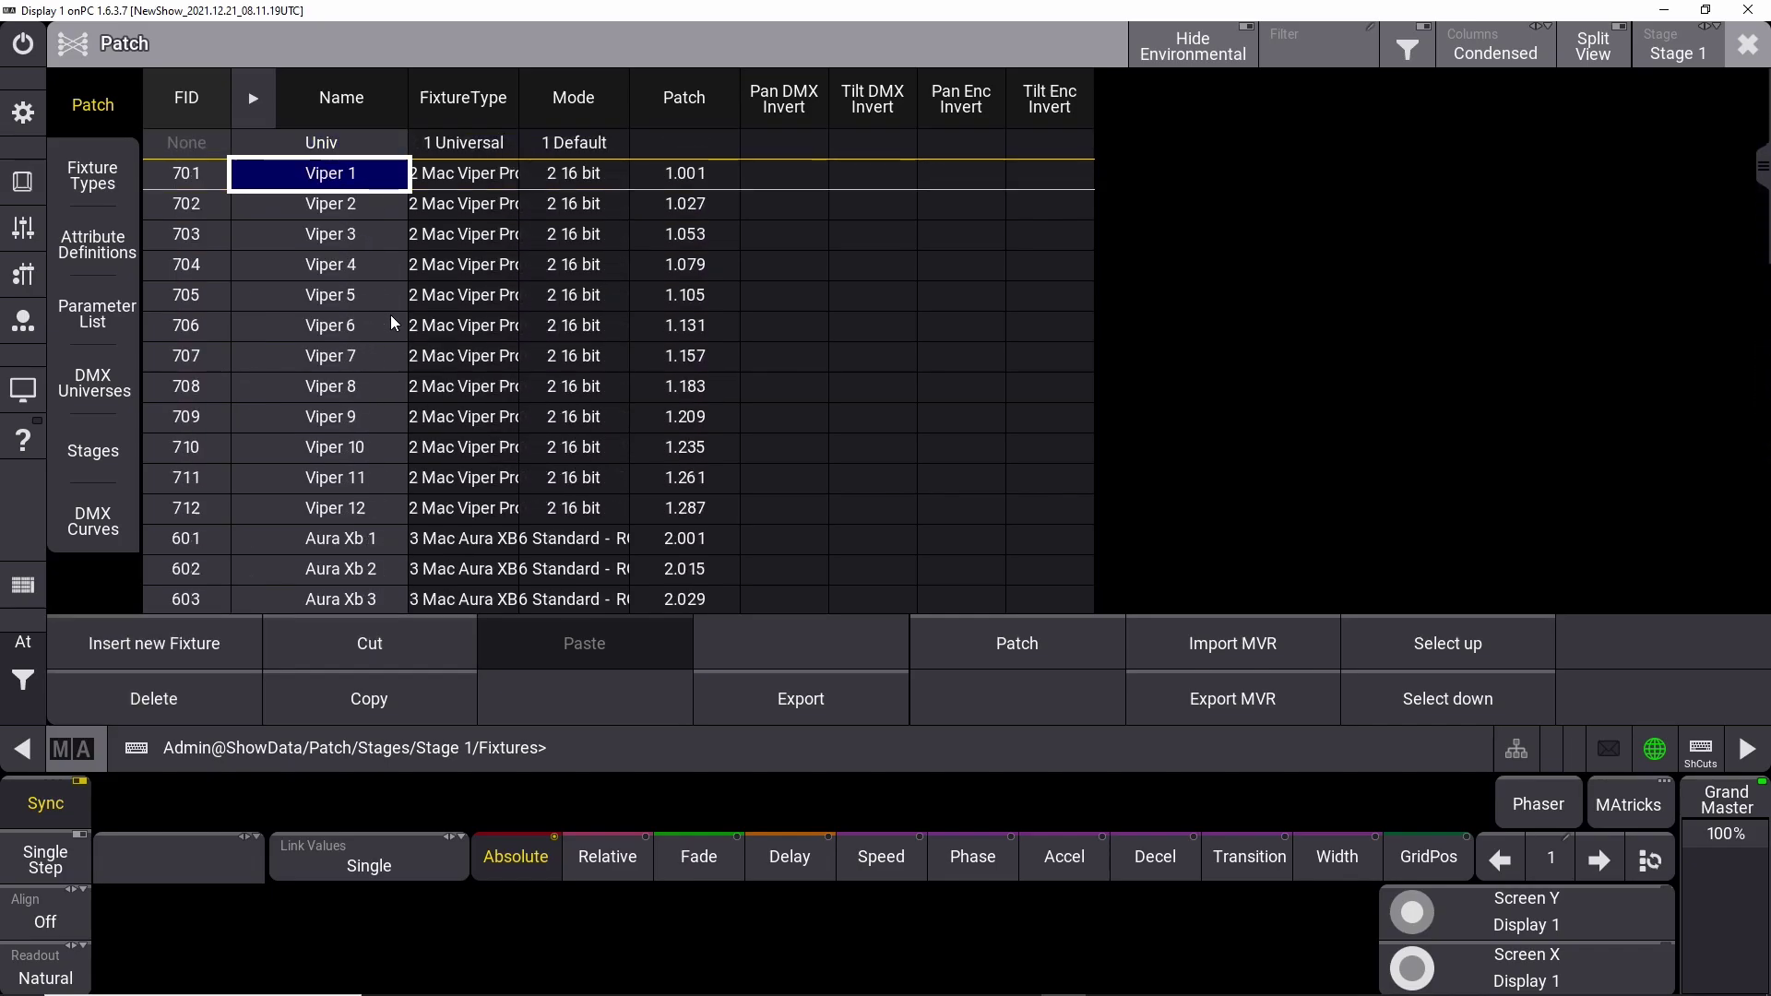
{"action": "scroll", "coordinate": [391, 323], "scroll_direction": "down", "scroll_amount": 20}
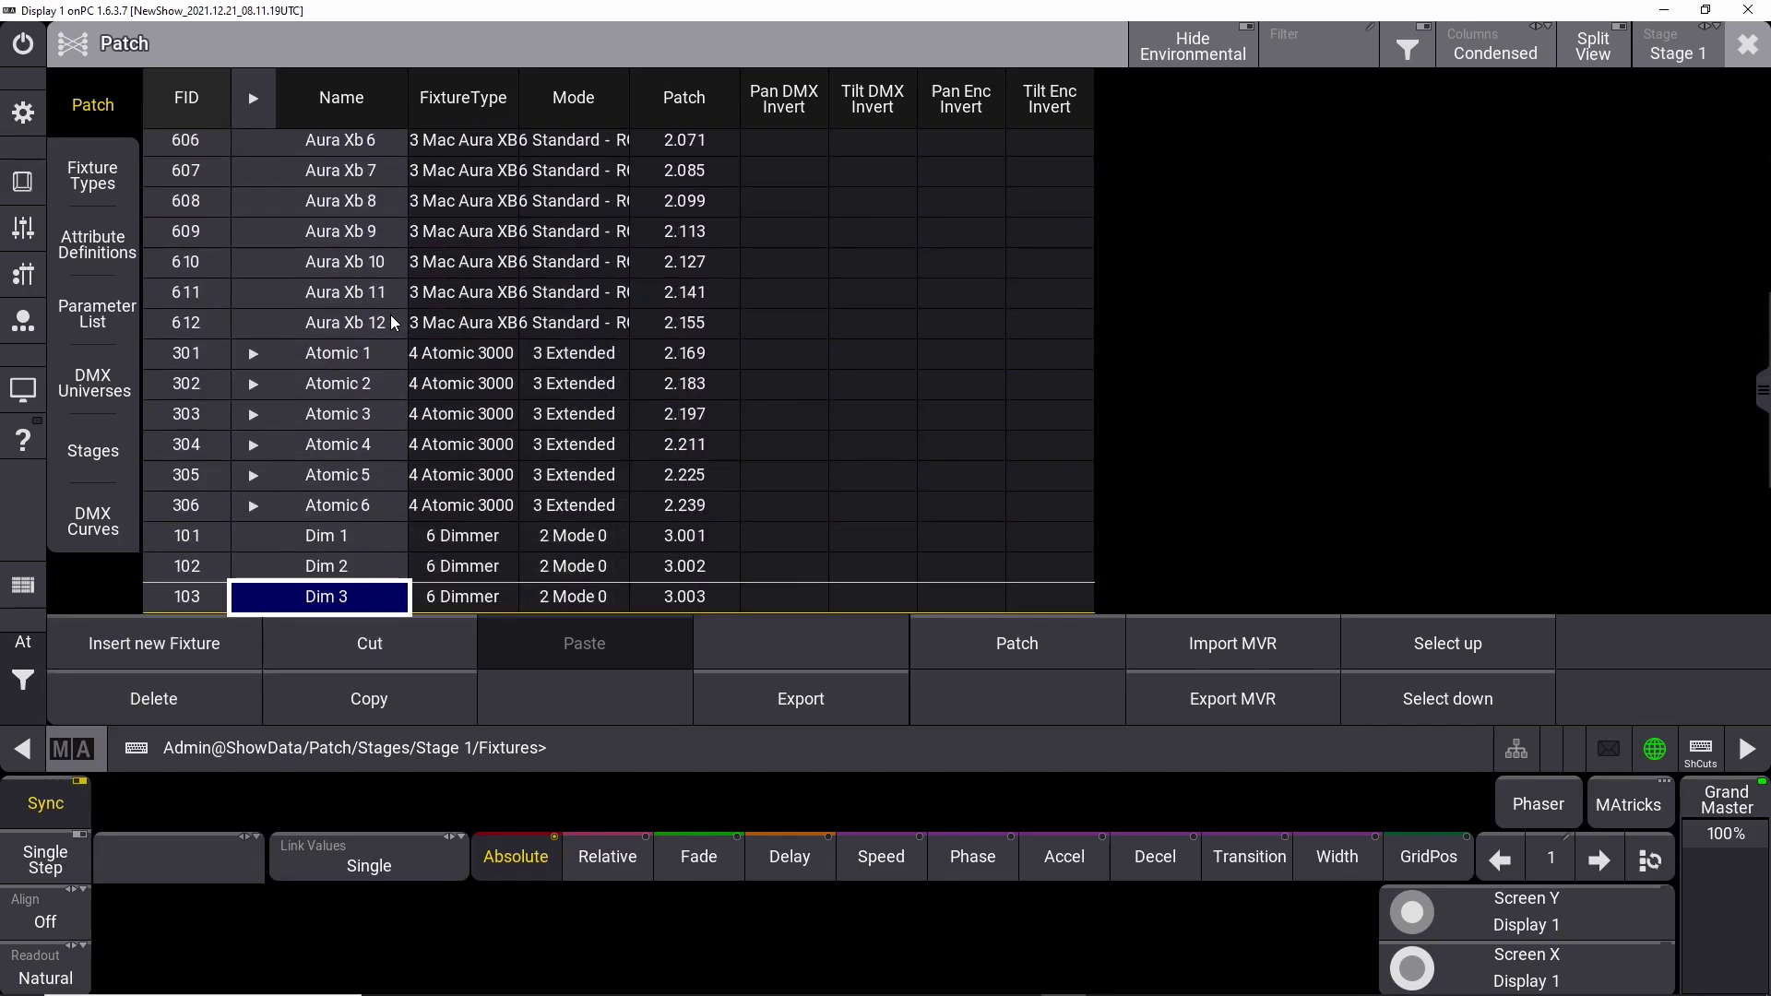
{"action": "scroll", "coordinate": [390, 319], "scroll_direction": "down", "scroll_amount": 10}
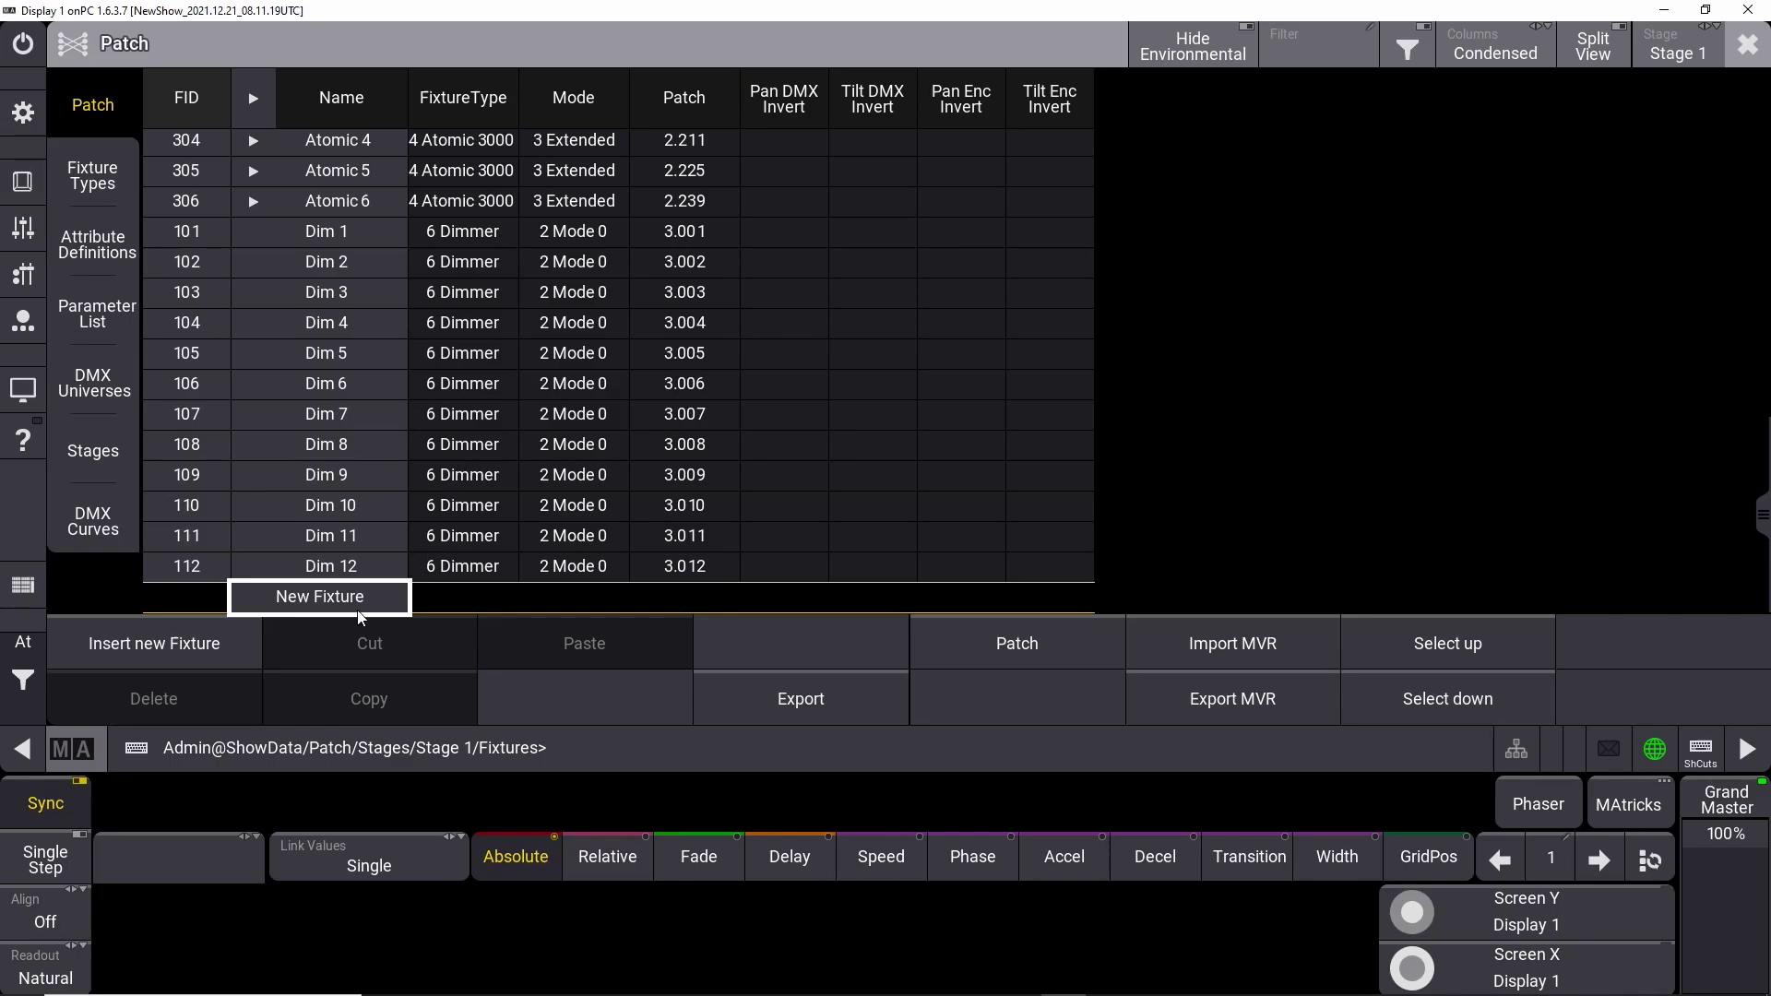
Choose Generic Grouping from the grandMA3 library, filtered by 'grou'
{"action": "left_click", "coordinate": [235, 642]}
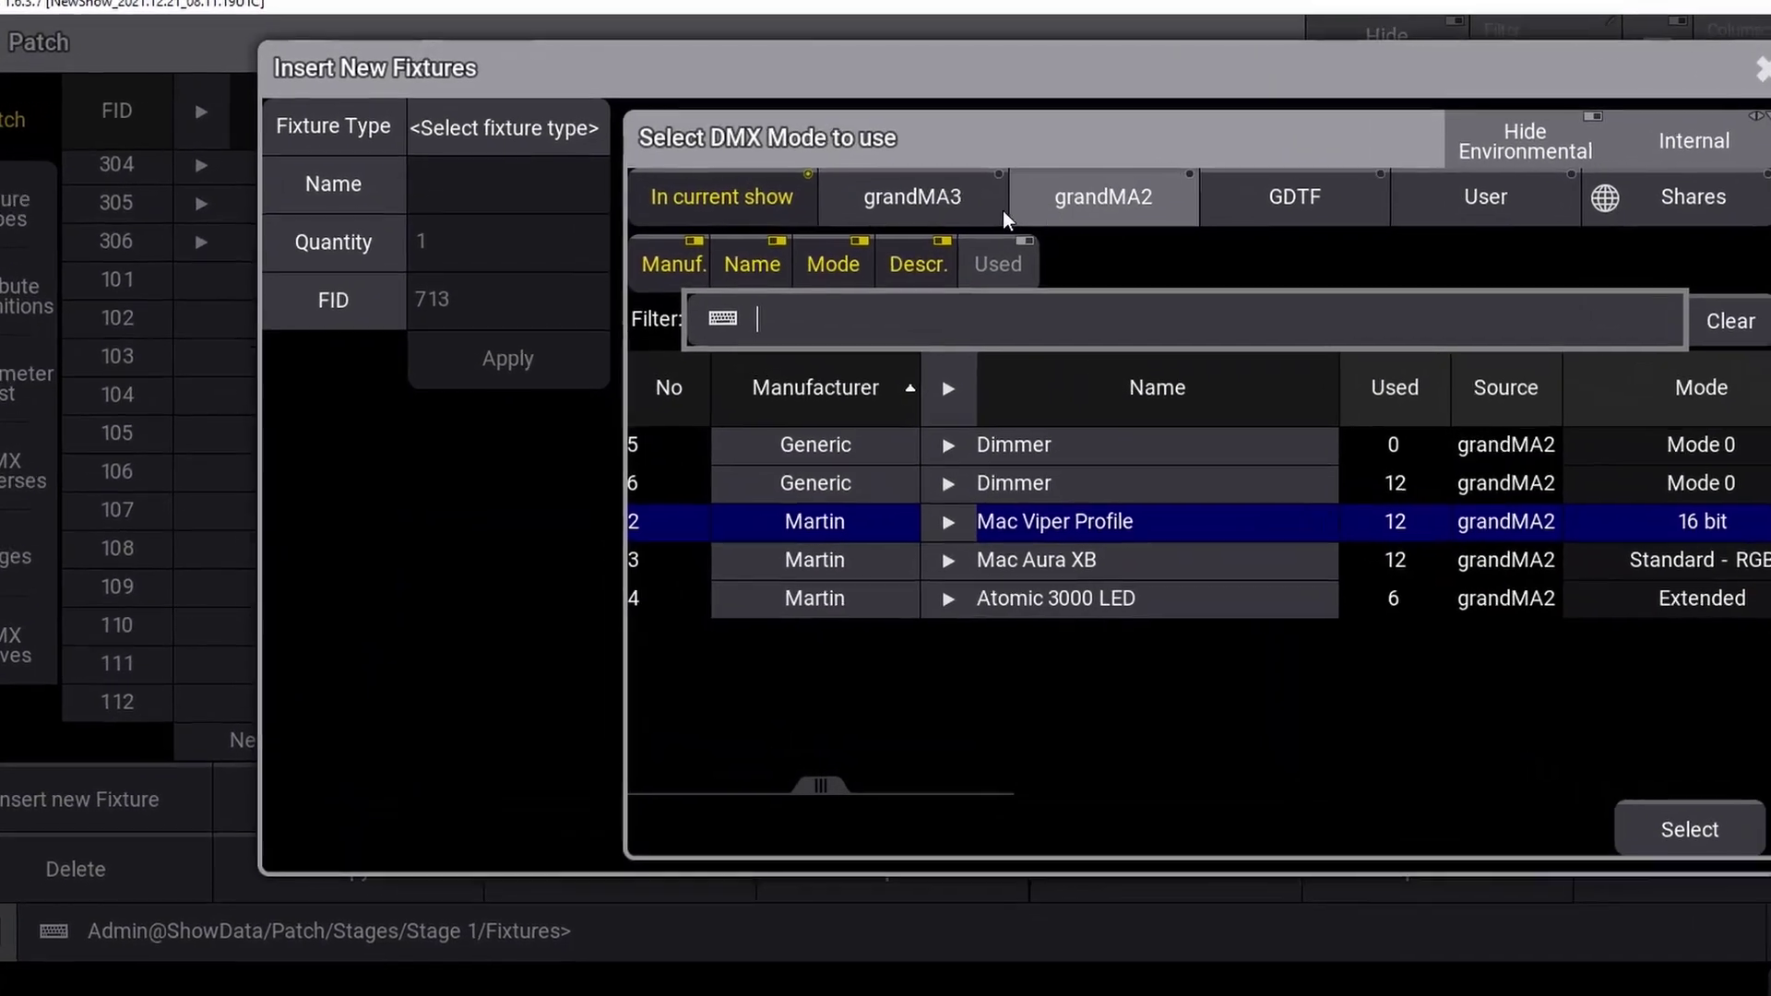
{"action": "left_click", "coordinate": [816, 165]}
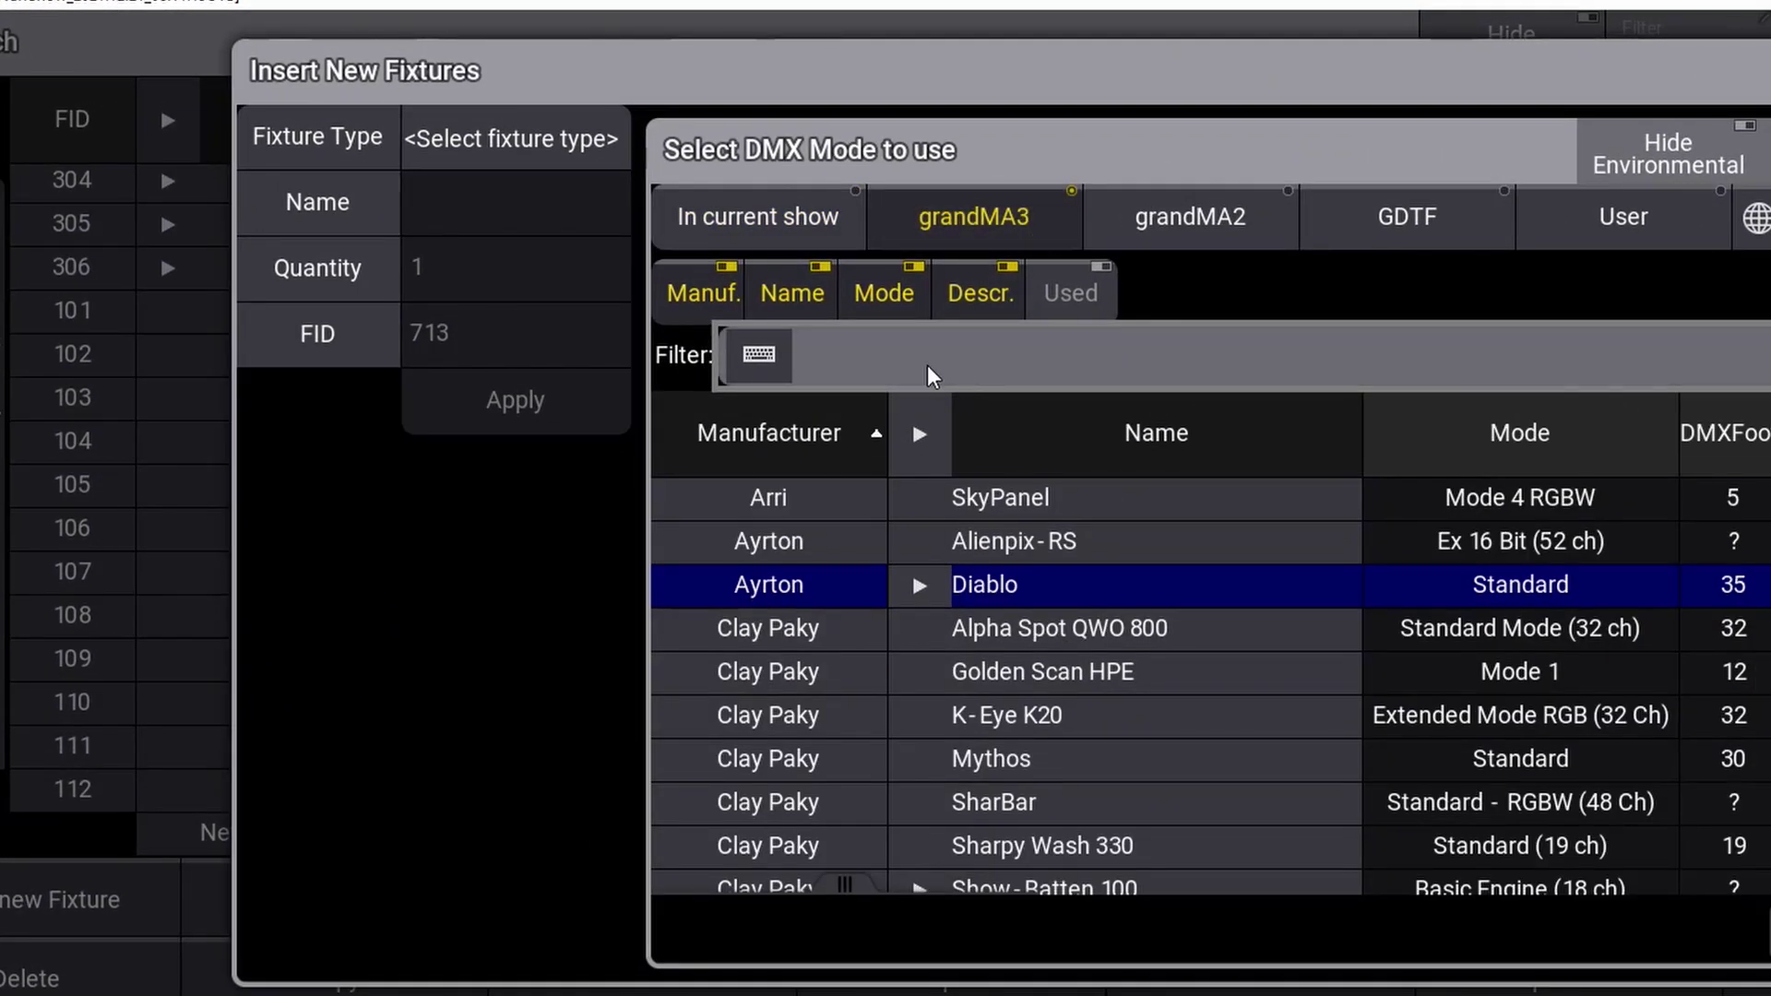
{"action": "type", "text": "grou"}
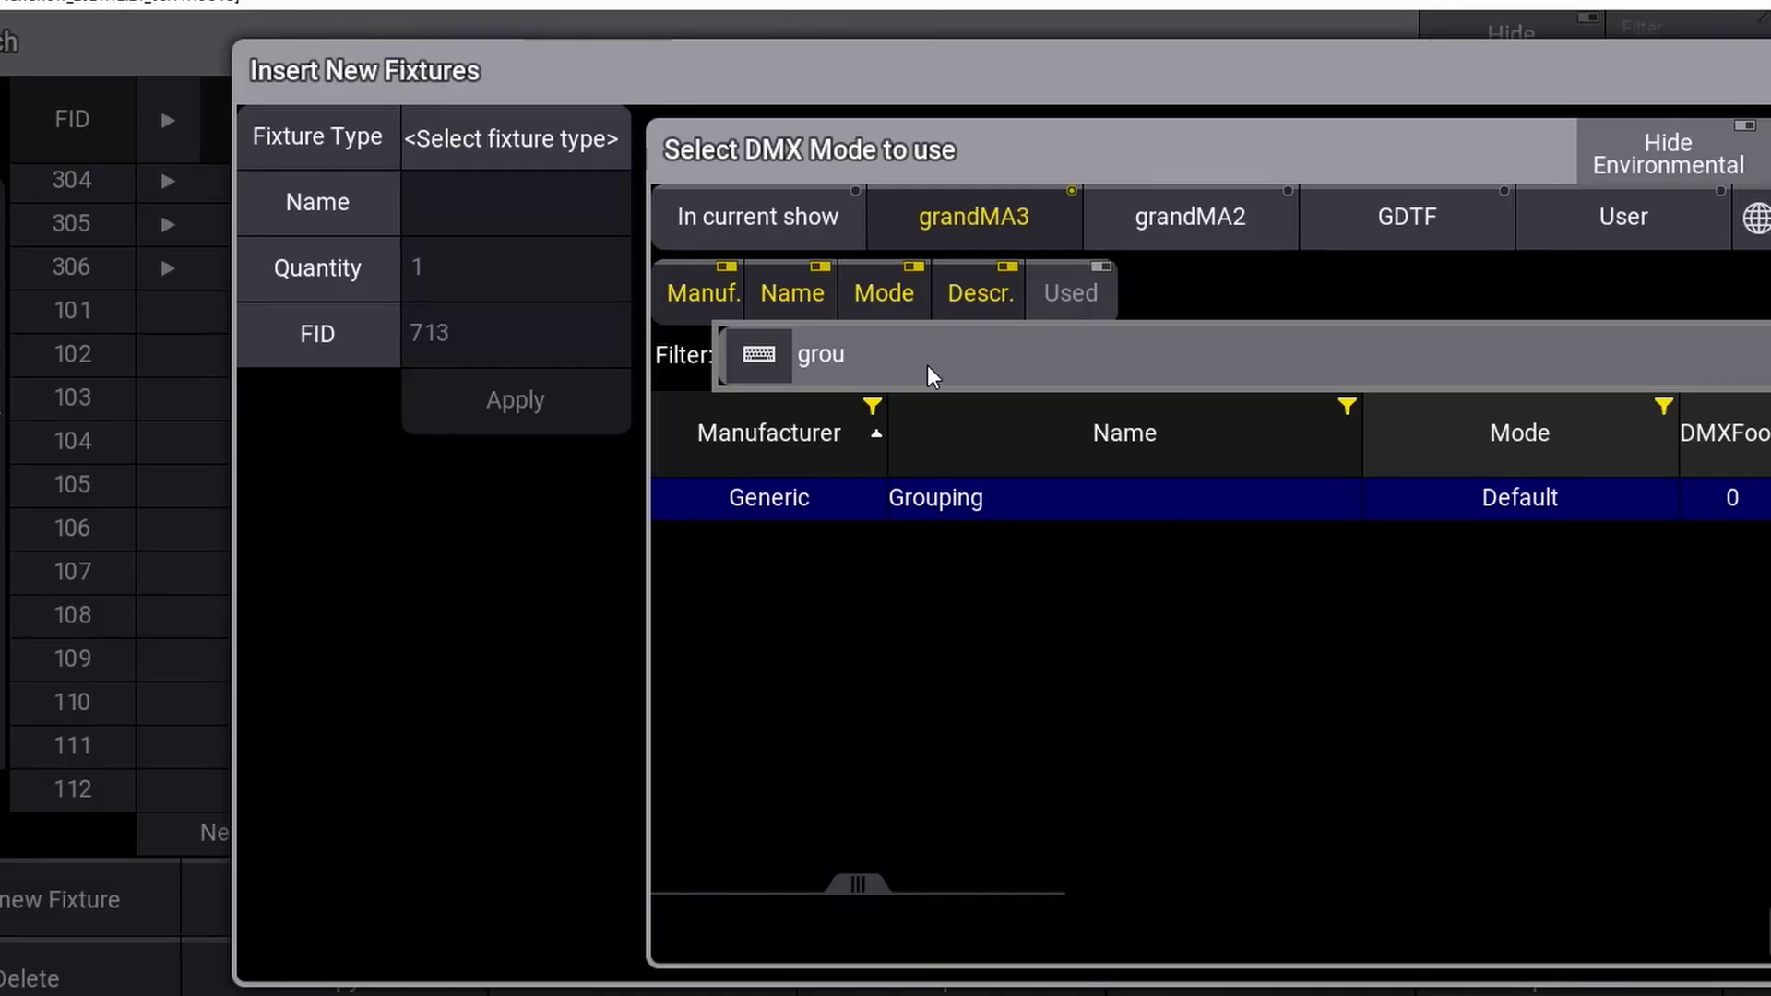
{"action": "left_click", "coordinate": [960, 498]}
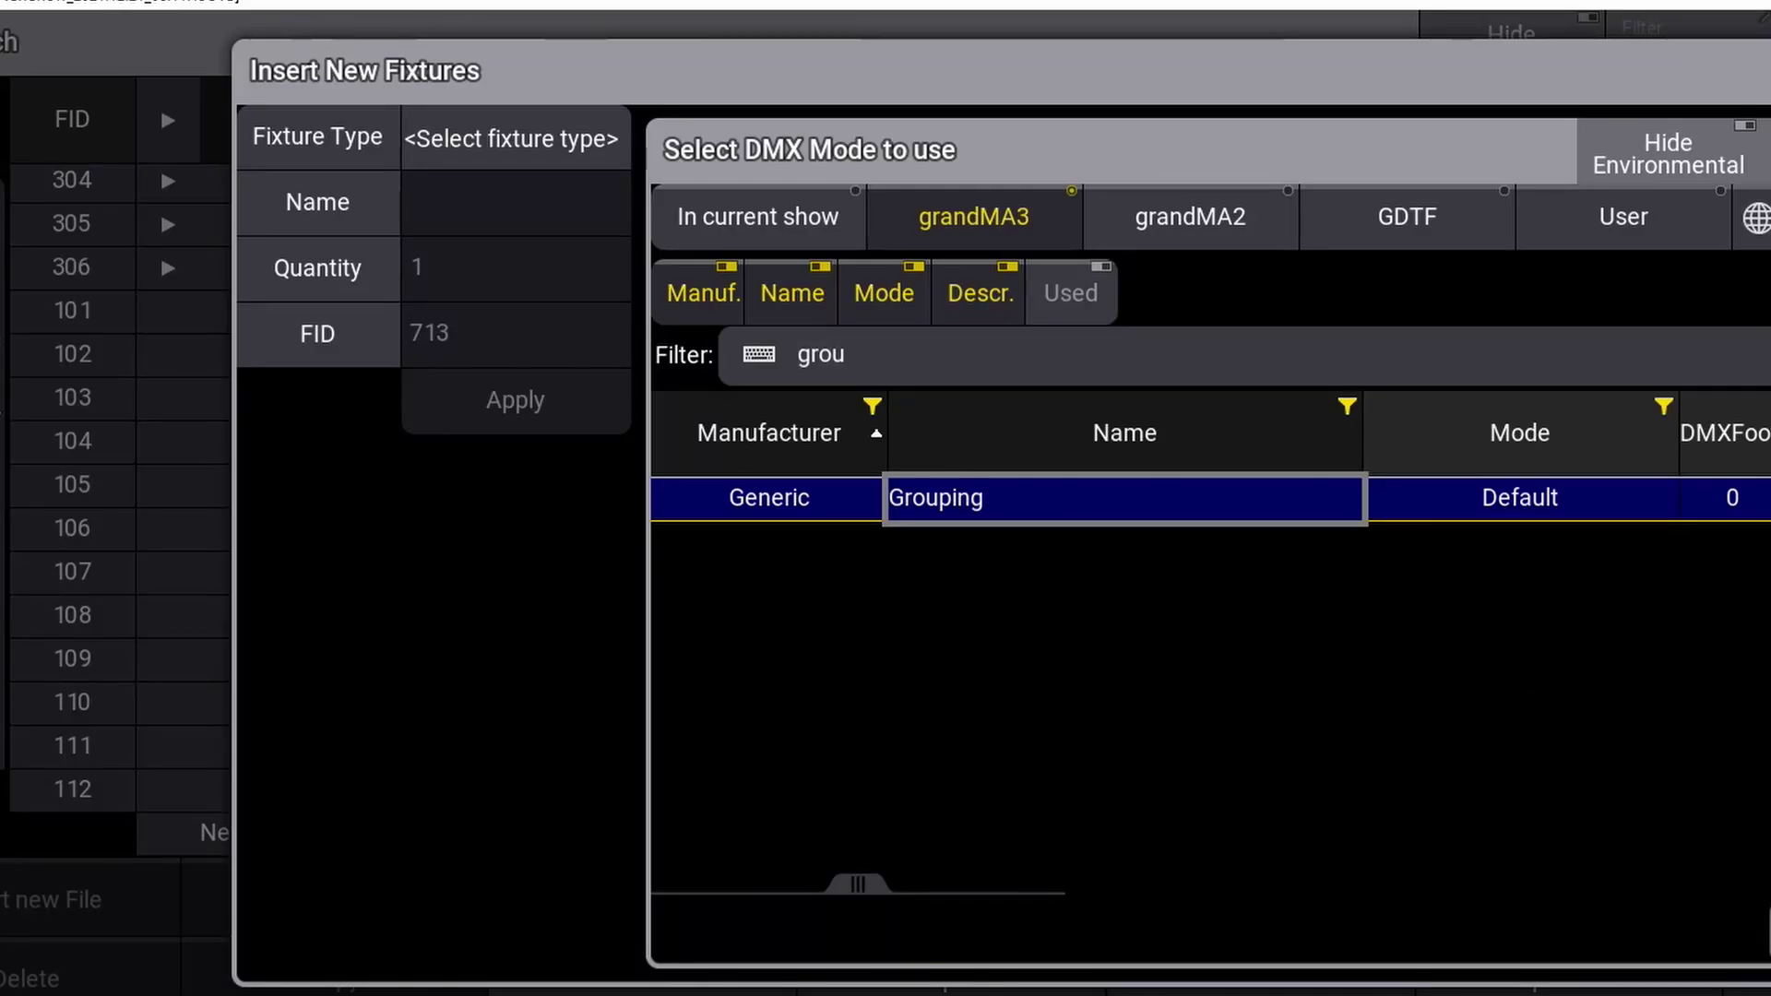
{"action": "key", "text": "Return"}
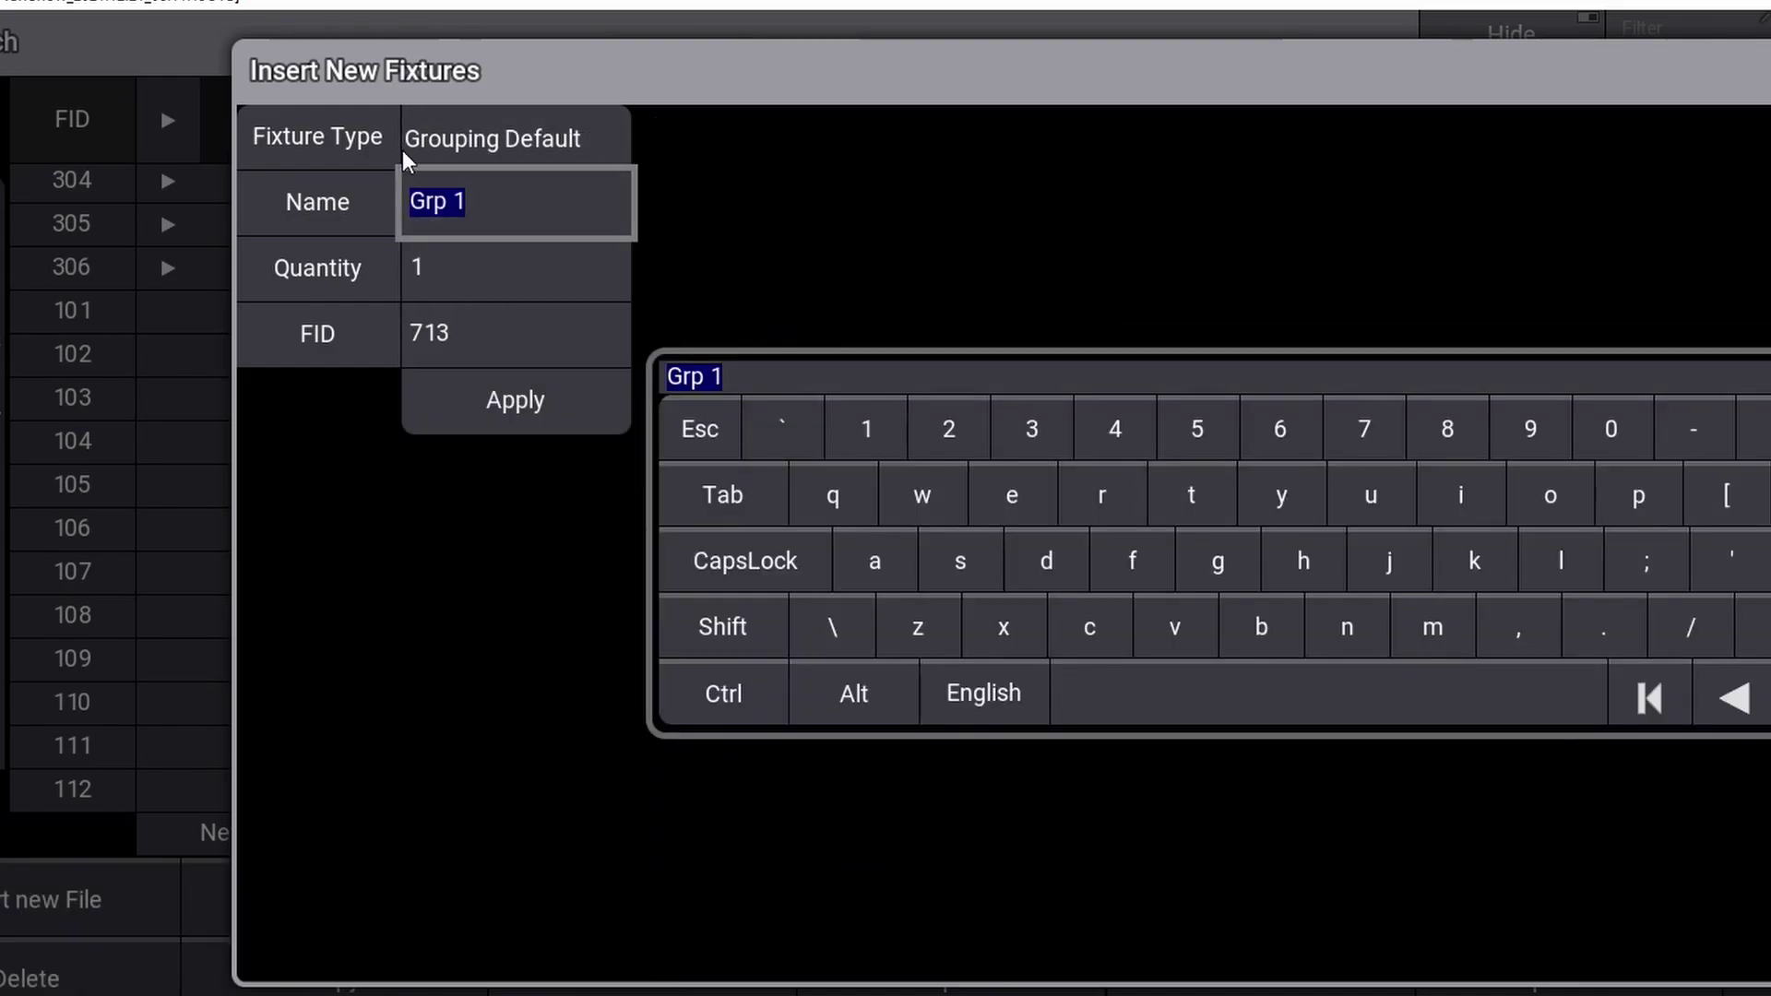
Add four Grouping fixtures, Grp 1–4, starting at FID 713
{"action": "left_click", "coordinate": [463, 267]}
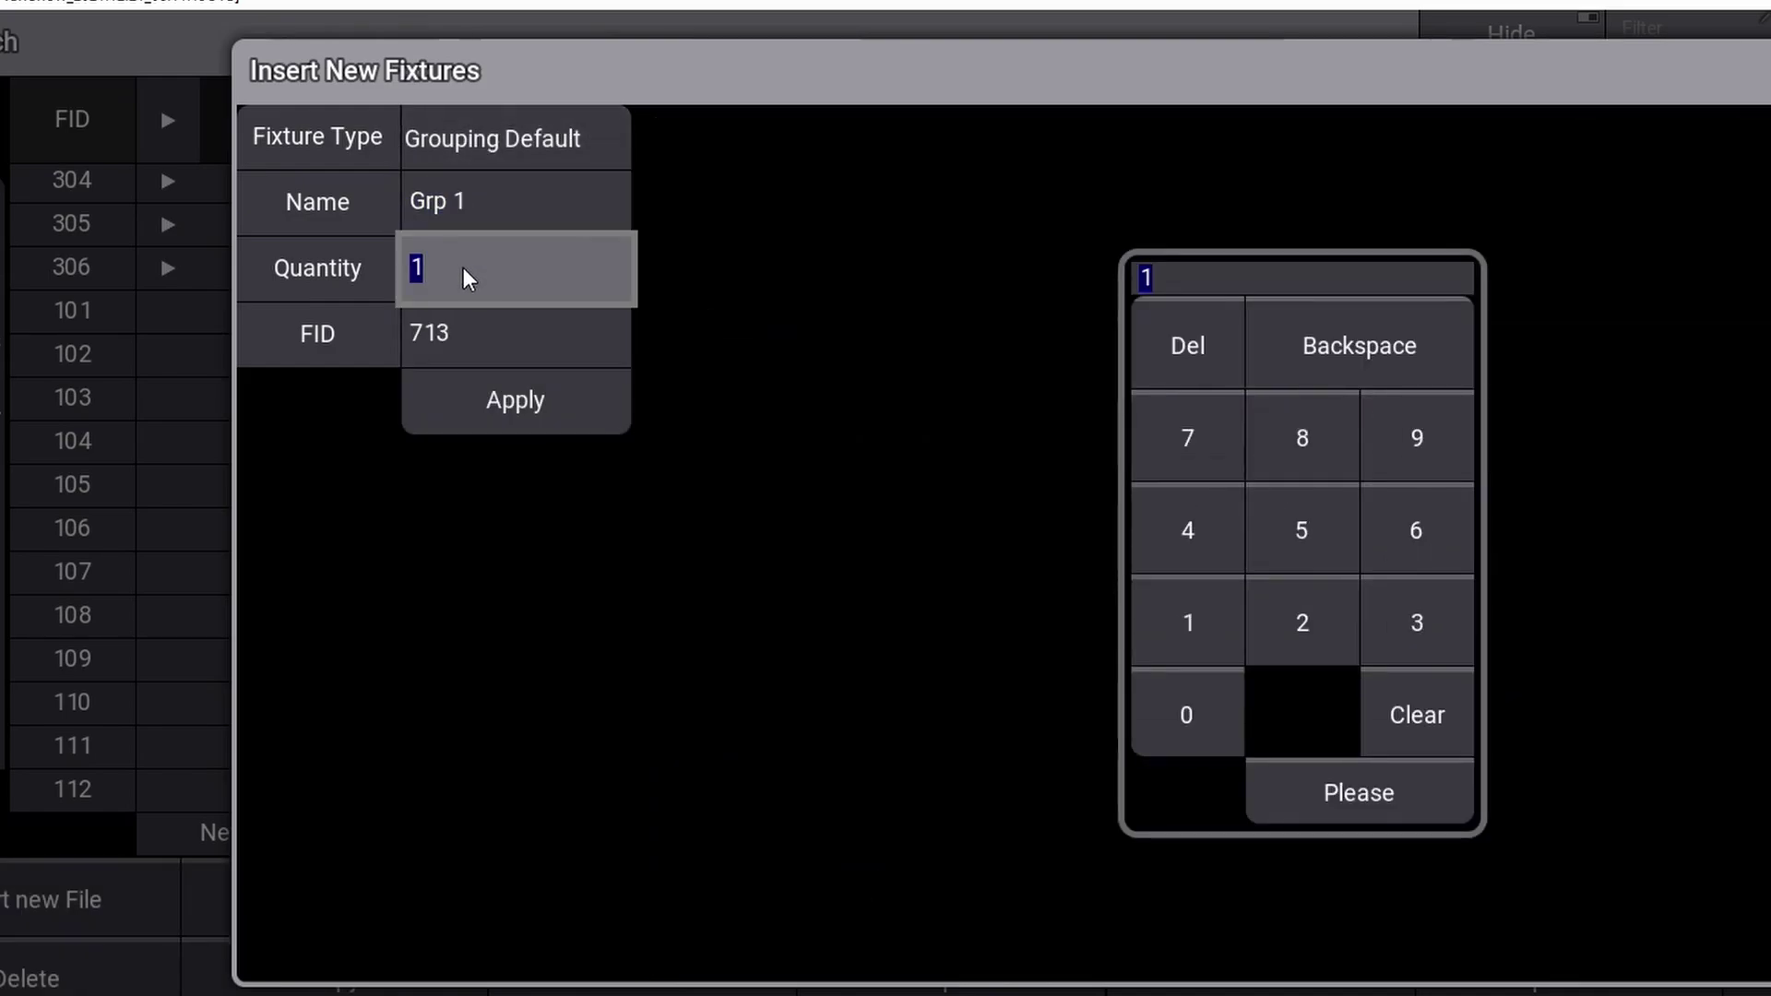
{"action": "type", "text": "4"}
{"action": "left_click", "coordinate": [468, 332]}
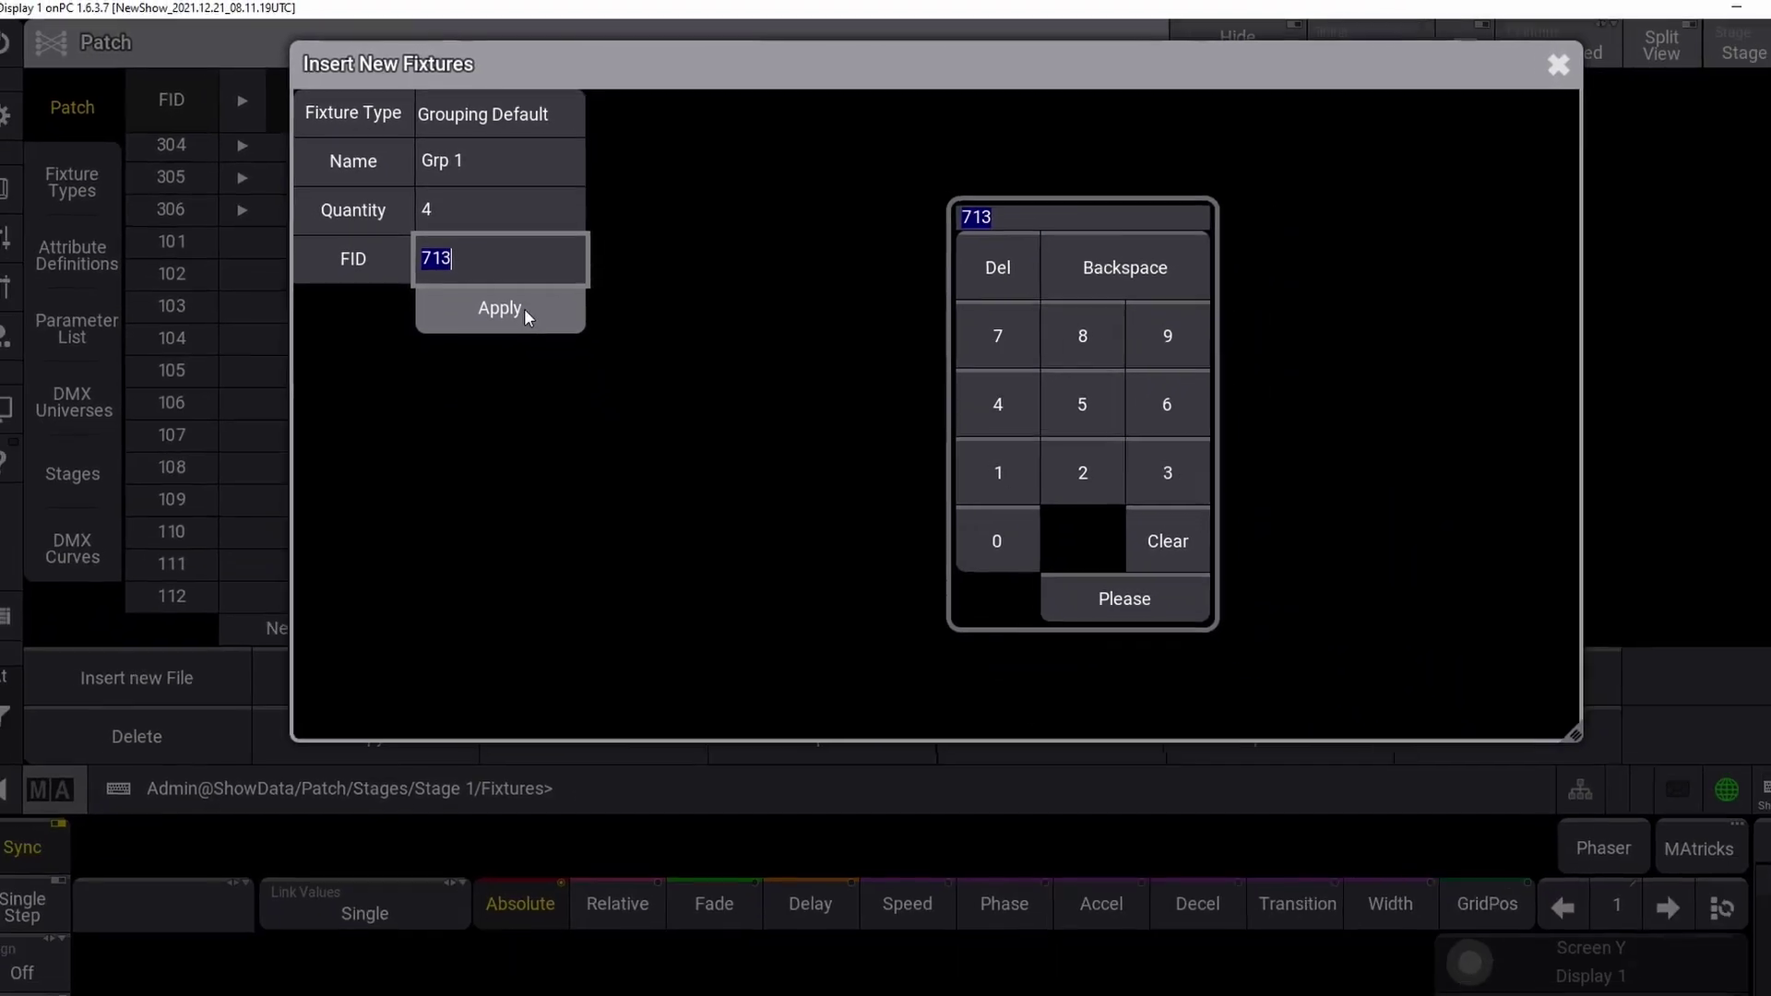
{"action": "left_click", "coordinate": [522, 343]}
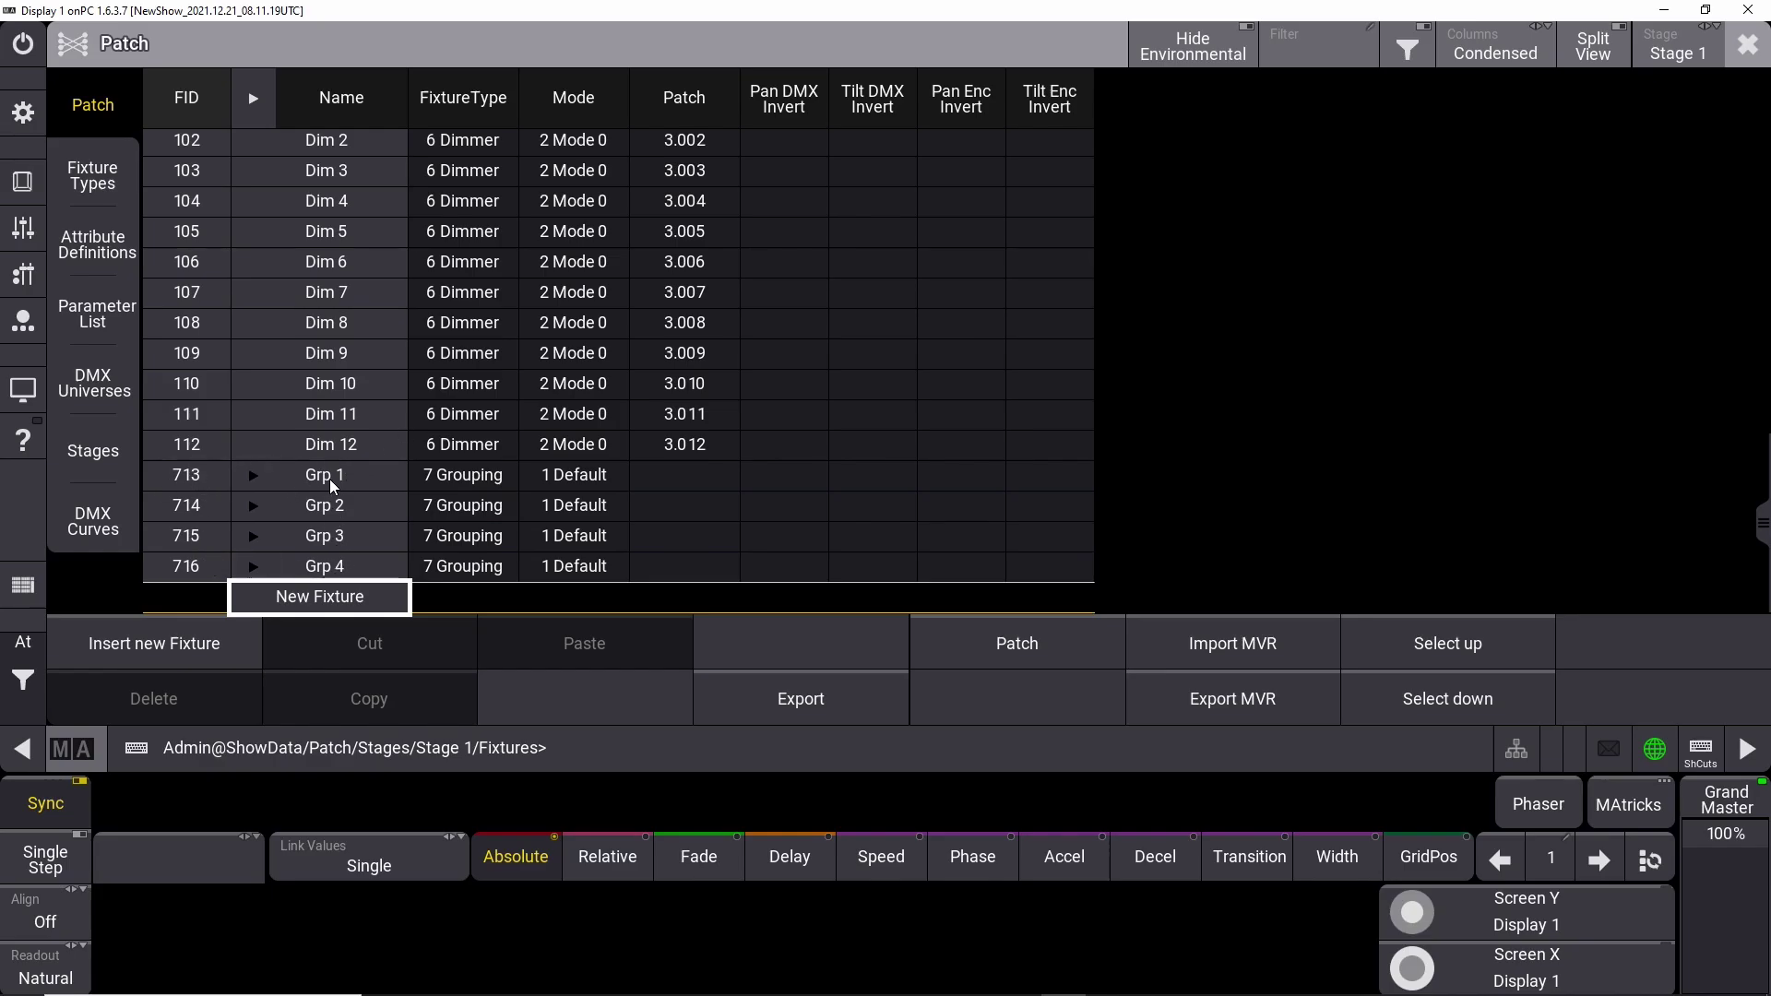
Select Grp 1's FID 713 cell and scroll the patch list so Grp 1–4 sit at the end
{"action": "left_click_drag", "start_coordinate": [330, 487], "coordinate": [338, 572]}
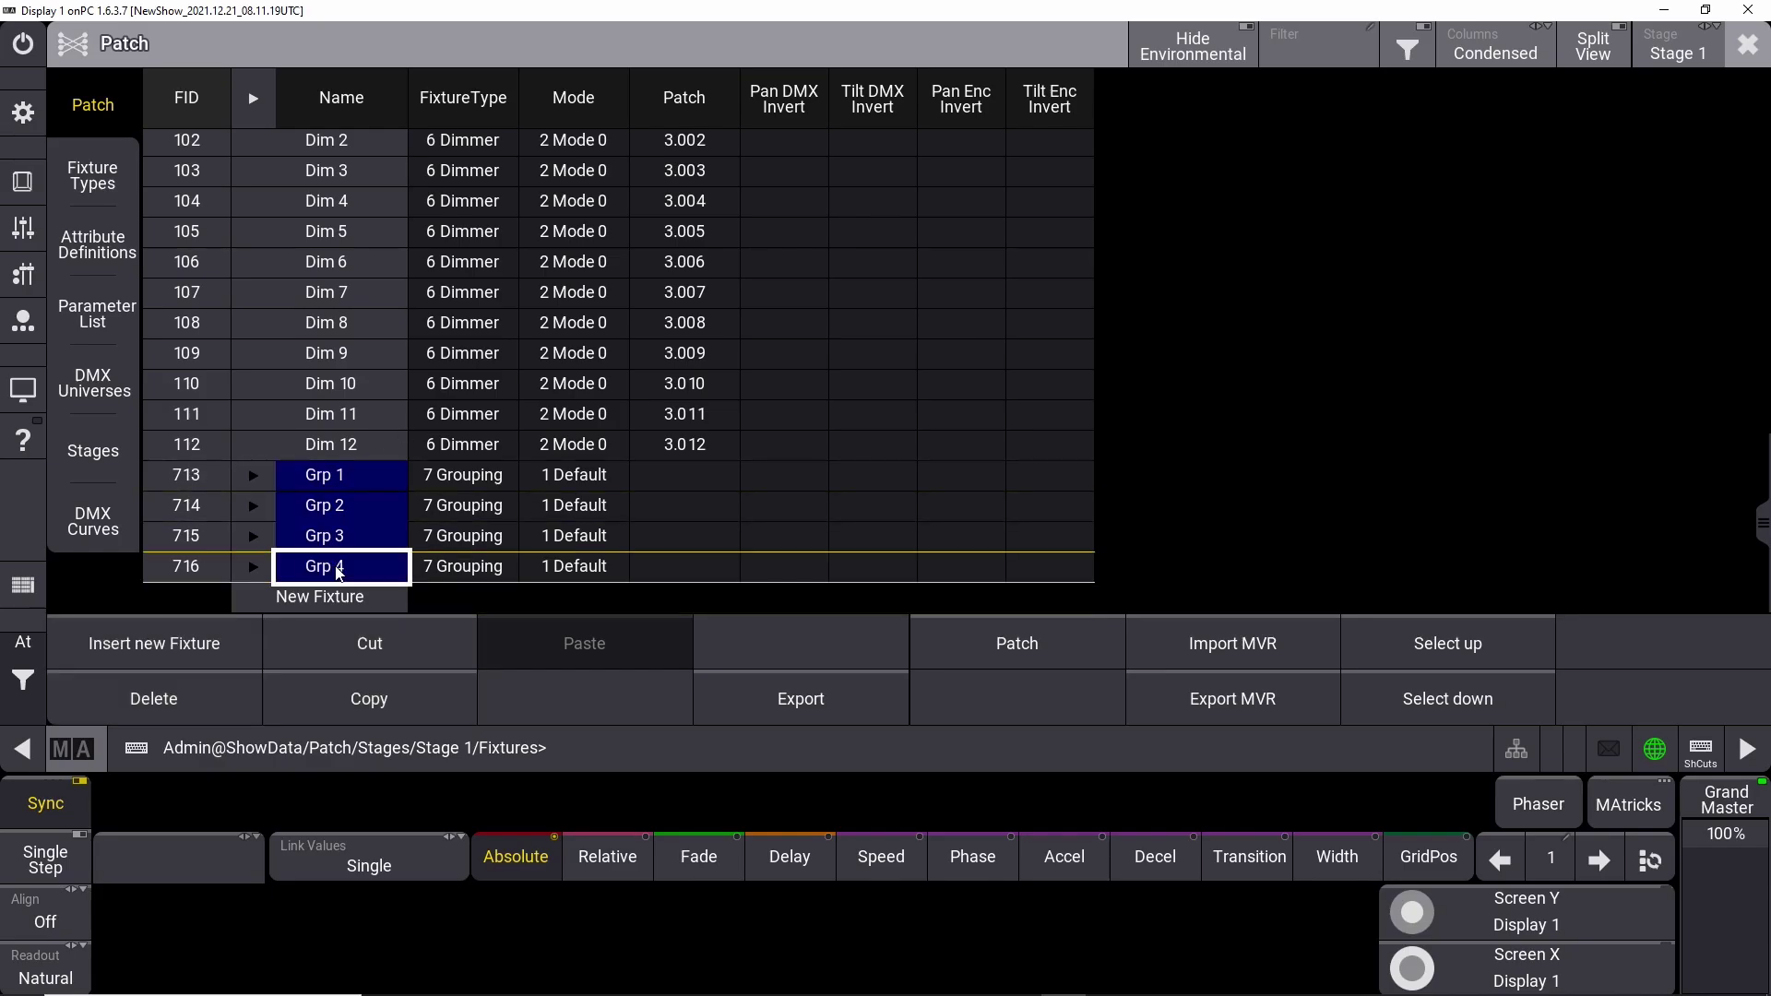
{"action": "left_click", "coordinate": [349, 477]}
{"action": "left_click", "coordinate": [210, 478]}
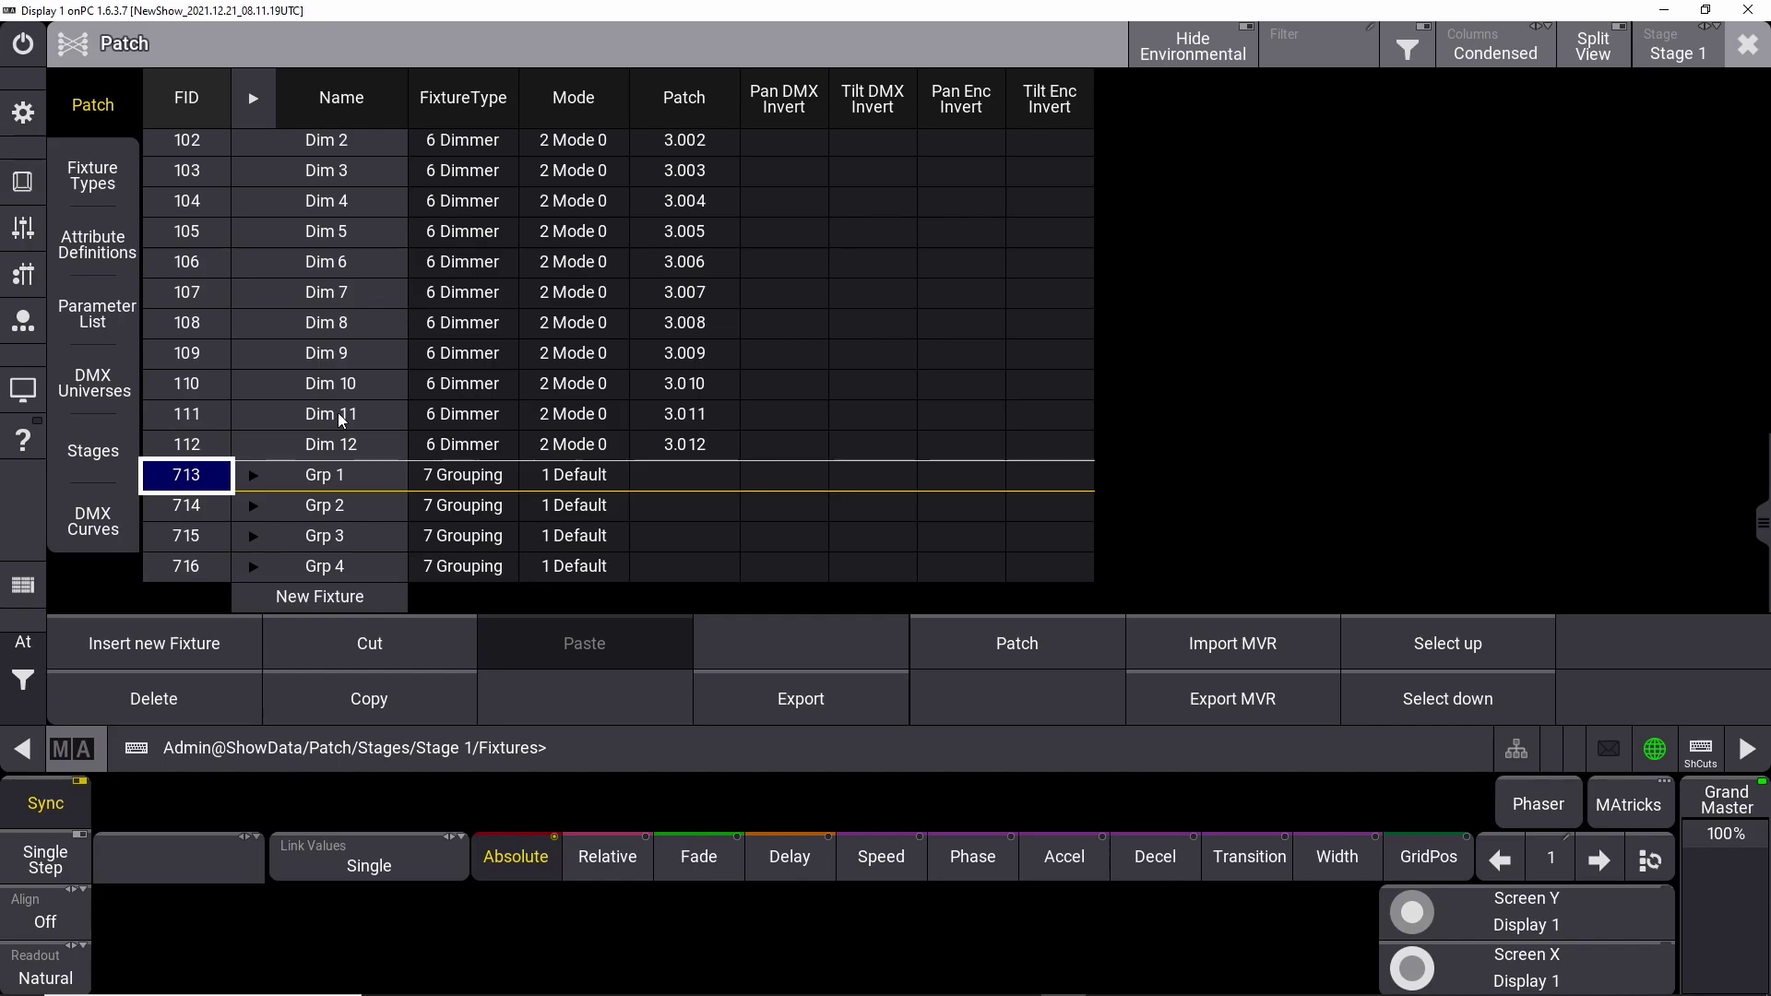
{"action": "scroll", "coordinate": [352, 391], "scroll_direction": "up", "scroll_amount": 20}
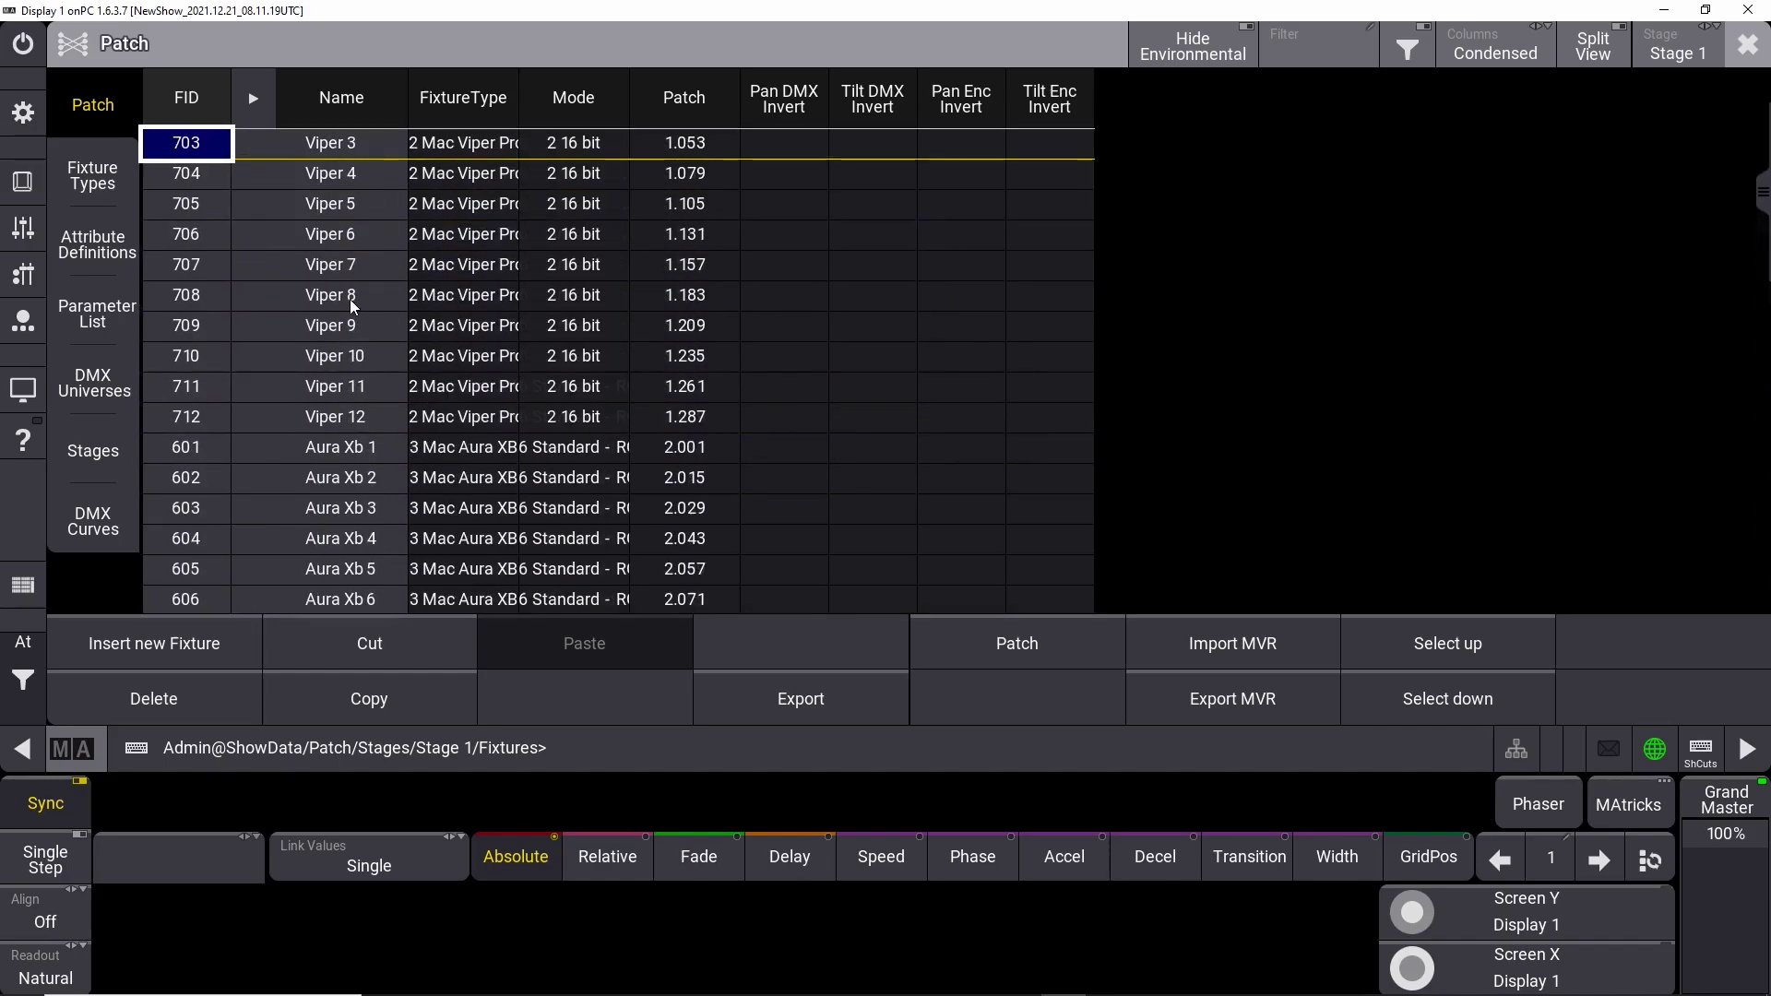
{"action": "scroll", "coordinate": [329, 236], "scroll_direction": "up", "scroll_amount": 2}
{"action": "scroll", "coordinate": [326, 358], "scroll_direction": "down", "scroll_amount": 20}
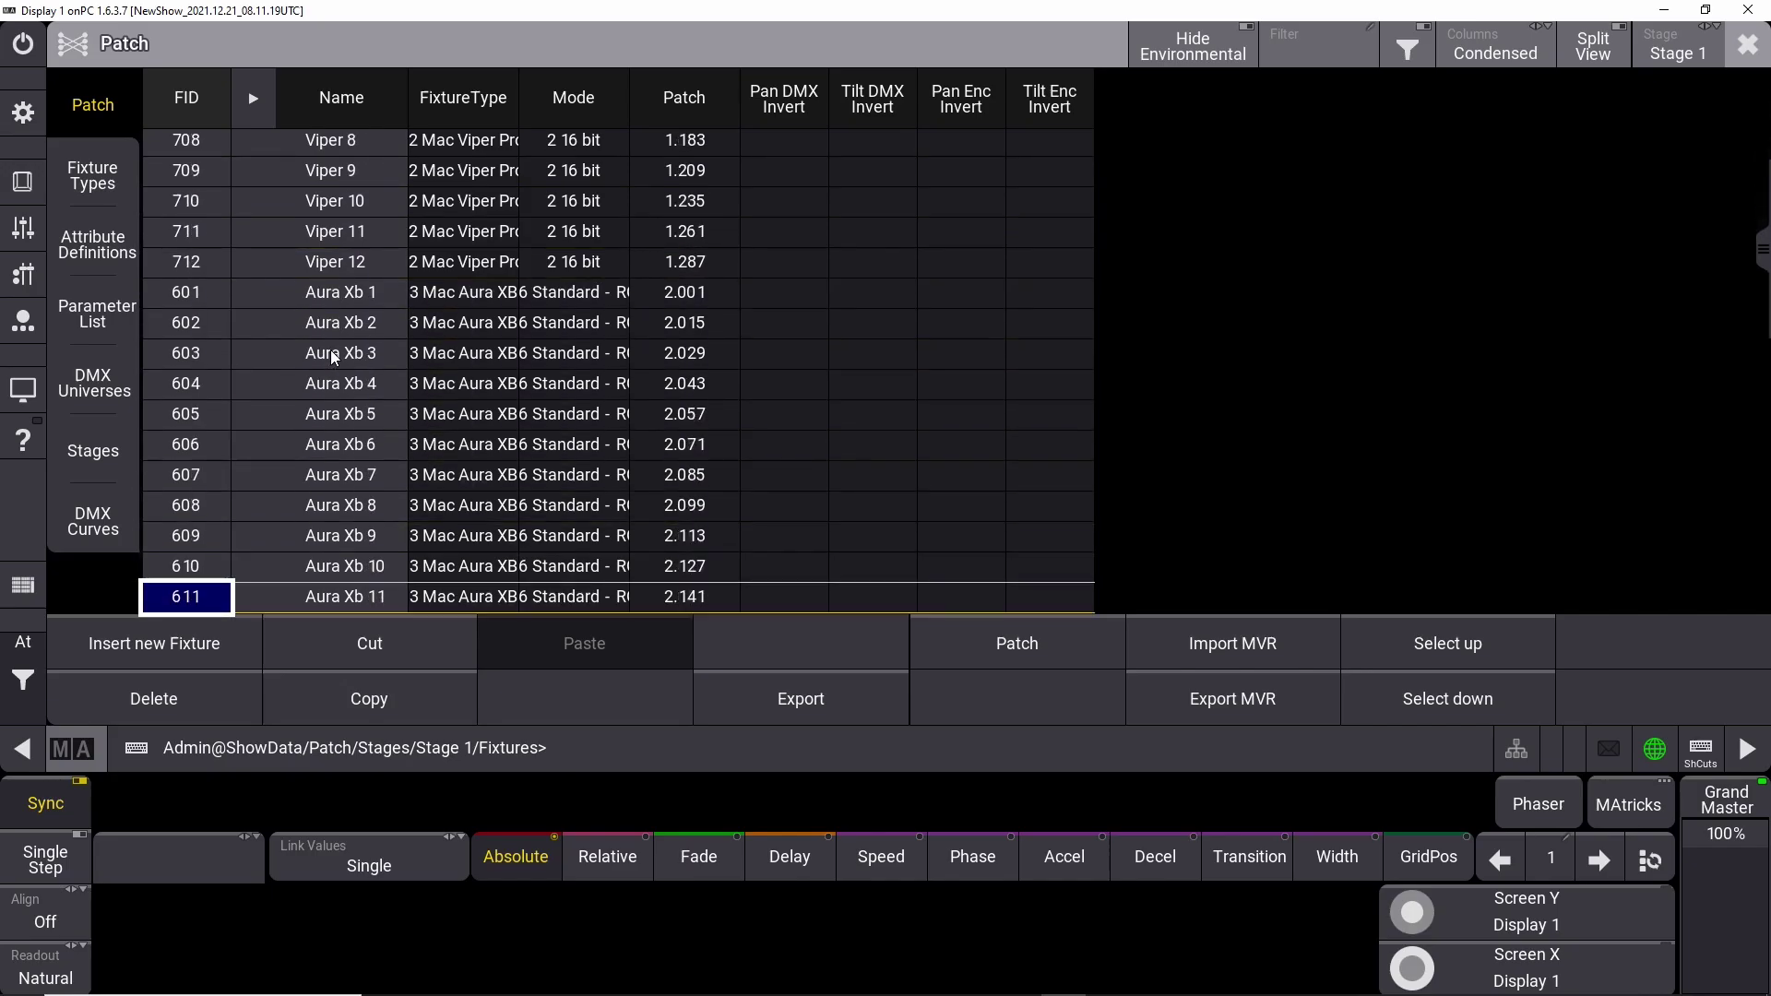
{"action": "scroll", "coordinate": [330, 351], "scroll_direction": "down", "scroll_amount": 7}
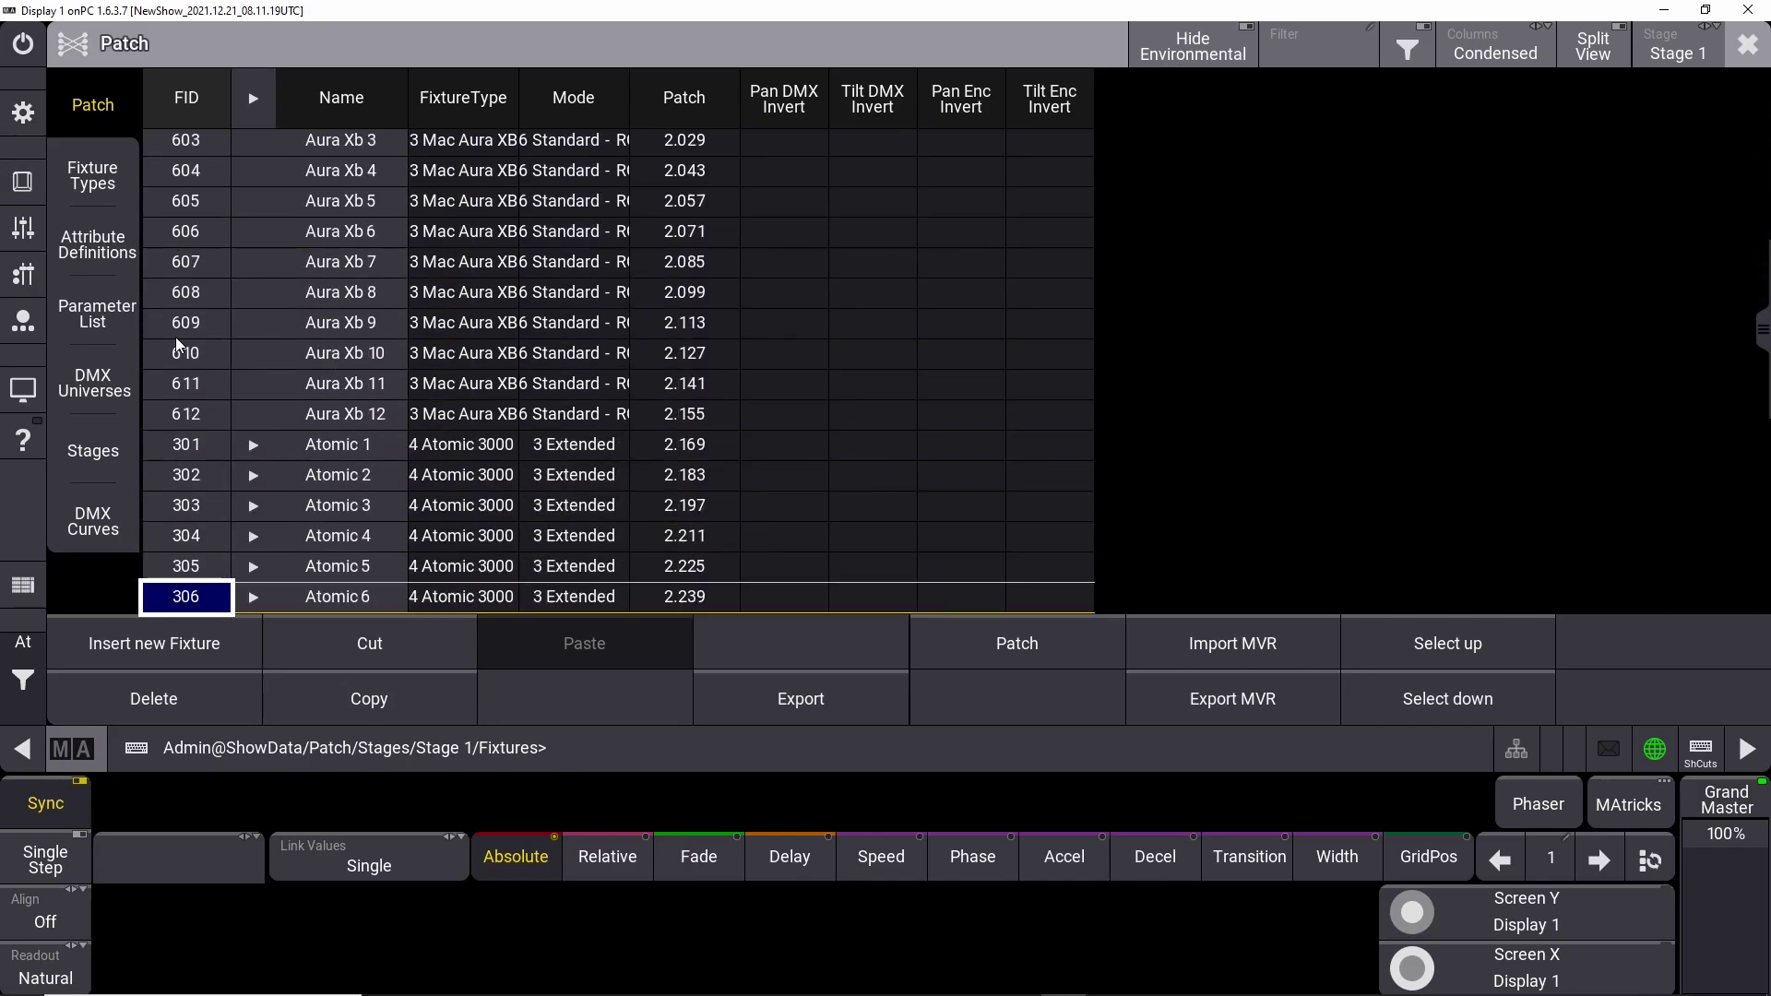
{"action": "scroll", "coordinate": [192, 463], "scroll_direction": "down", "scroll_amount": 10}
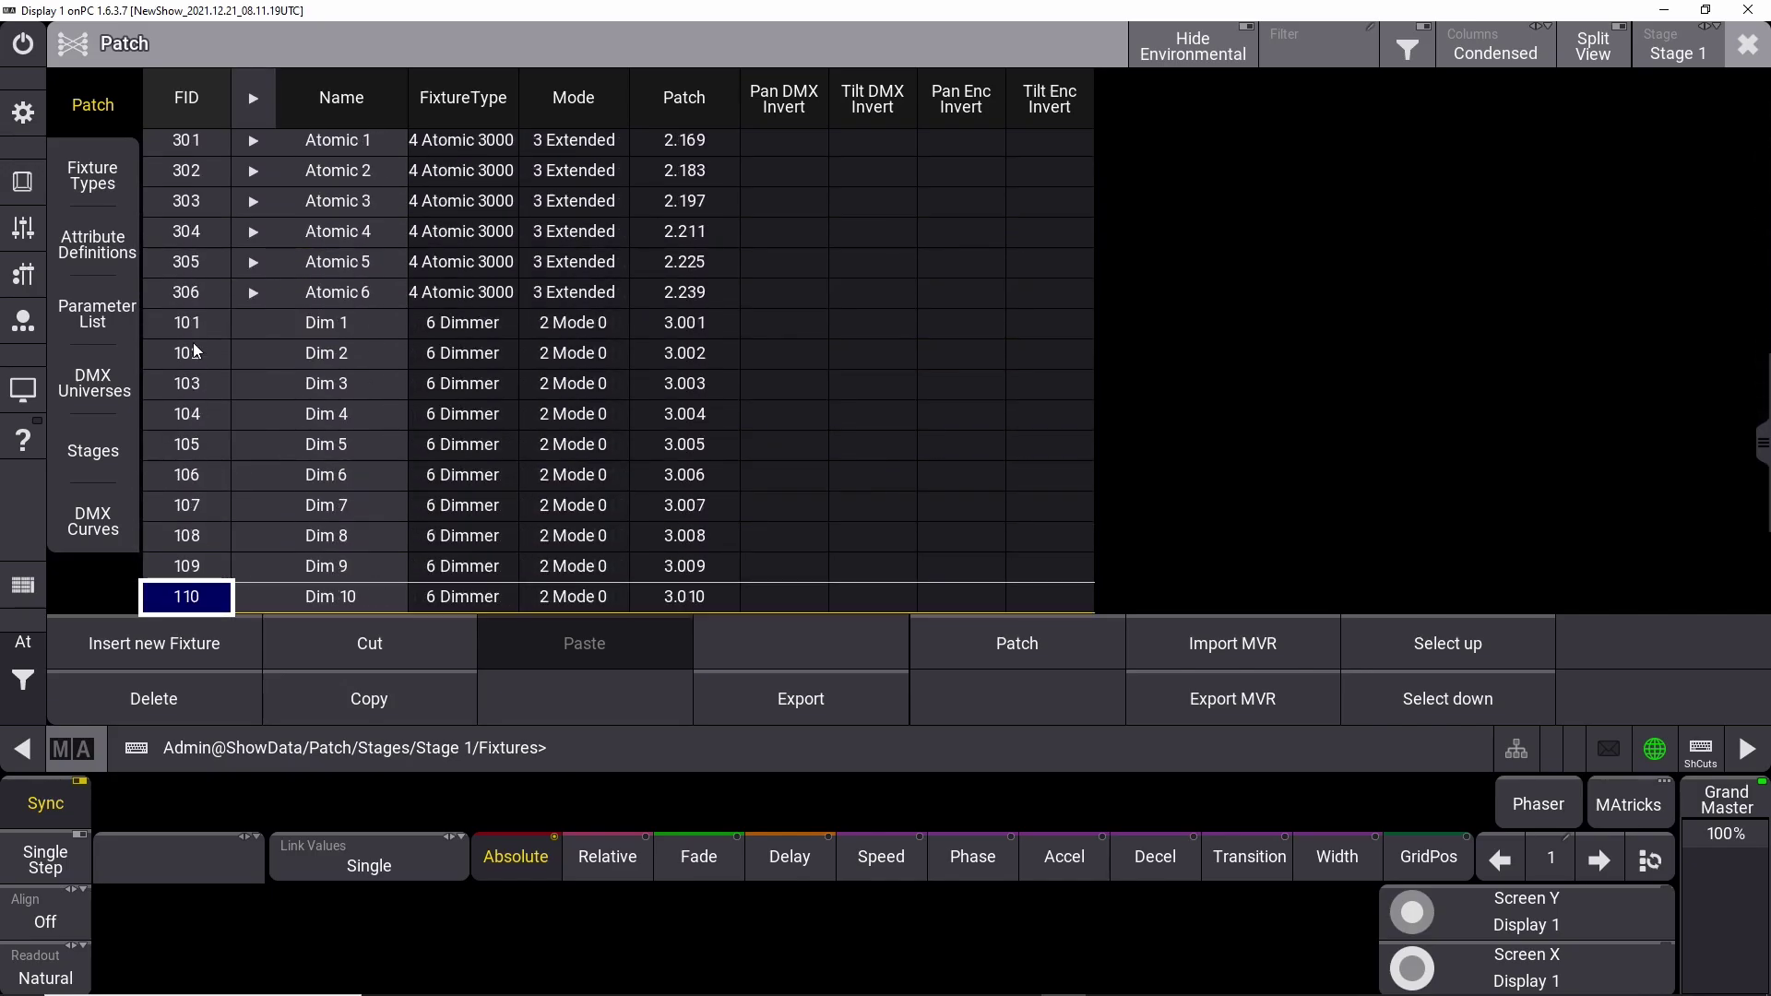
{"action": "scroll", "coordinate": [192, 516], "scroll_direction": "down", "scroll_amount": 6}
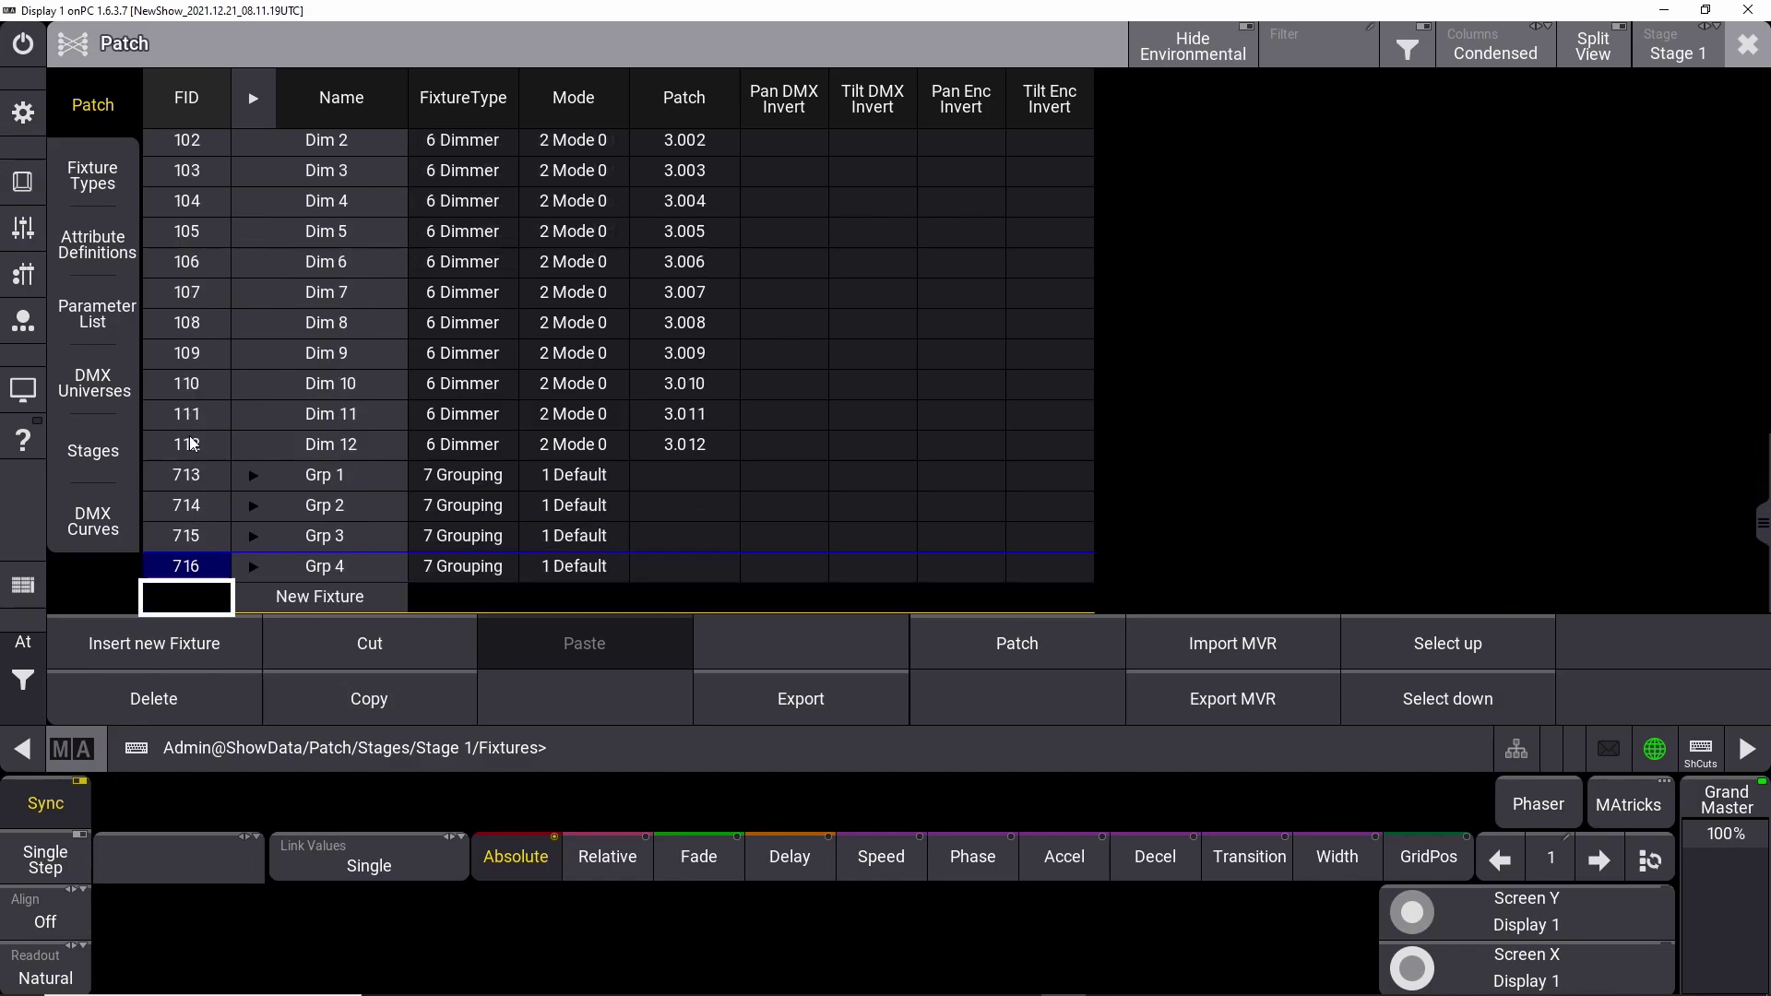
Renumber Grp 1 to FID 600 and rename it 'Aura Group'
{"action": "left_click", "coordinate": [195, 476]}
{"action": "left_click", "coordinate": [196, 476]}
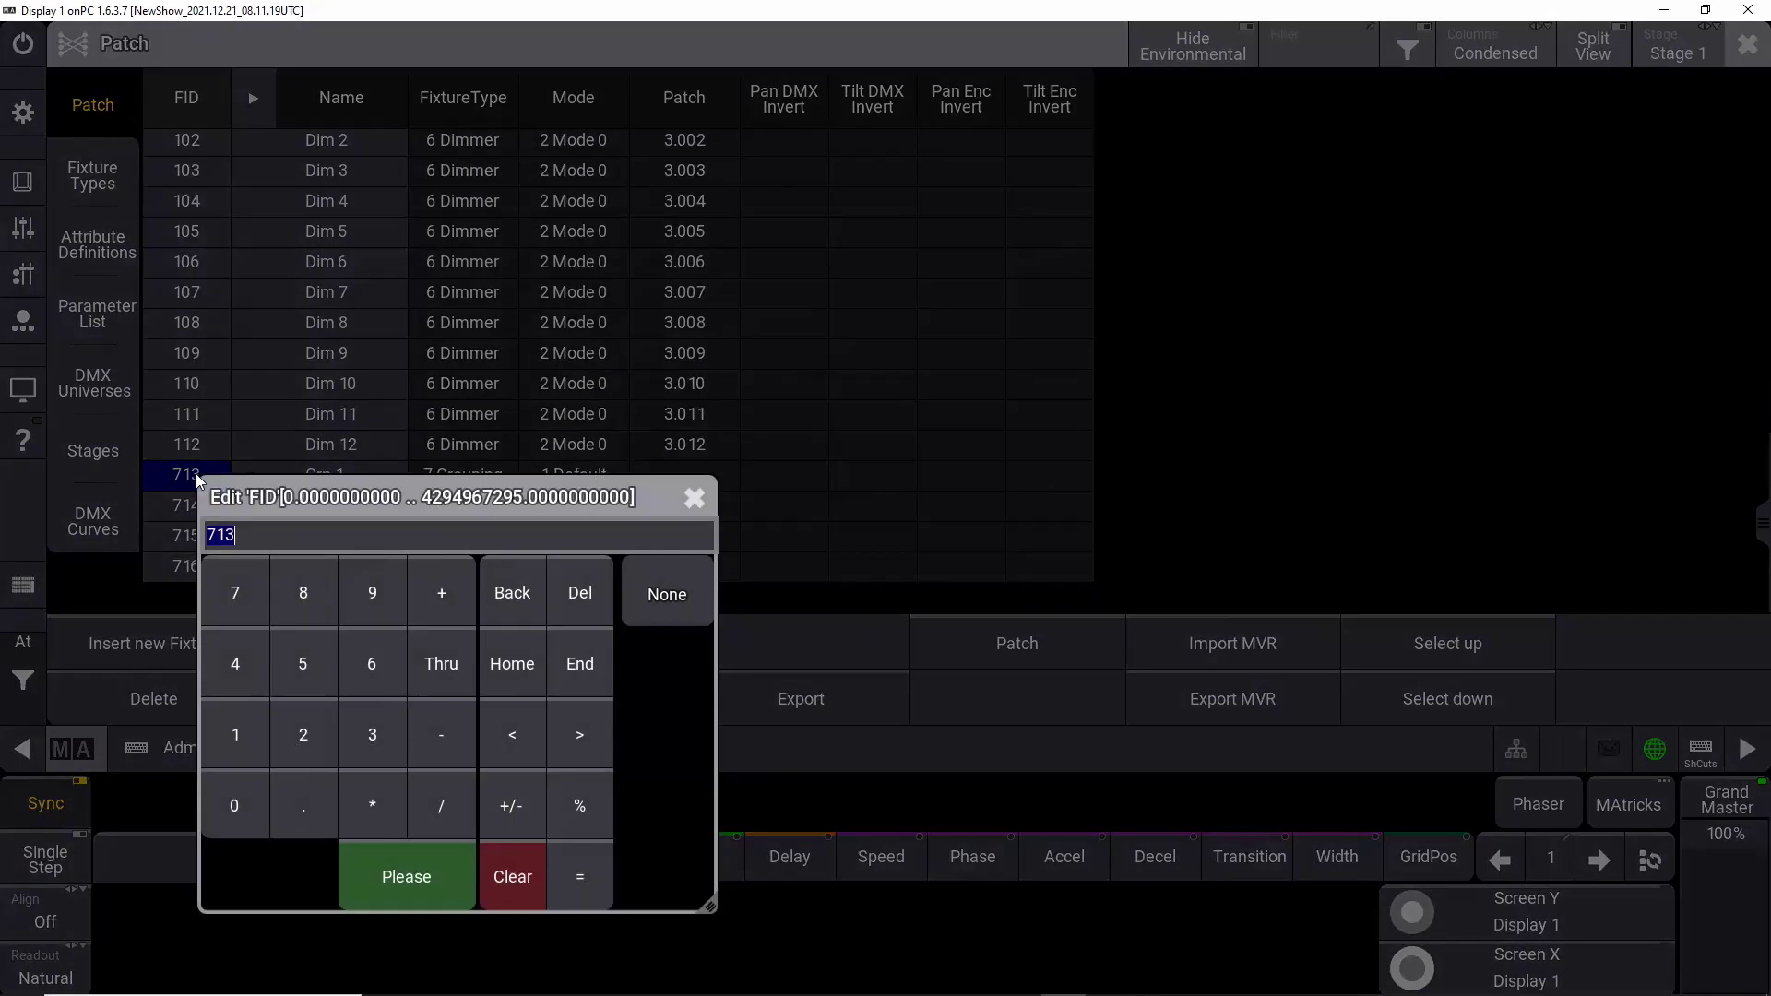
{"action": "left_click", "coordinate": [372, 663]}
{"action": "left_click", "coordinate": [235, 806]}
{"action": "left_click", "coordinate": [235, 805]}
{"action": "left_click", "coordinate": [406, 876]}
{"action": "double_click", "coordinate": [325, 478]}
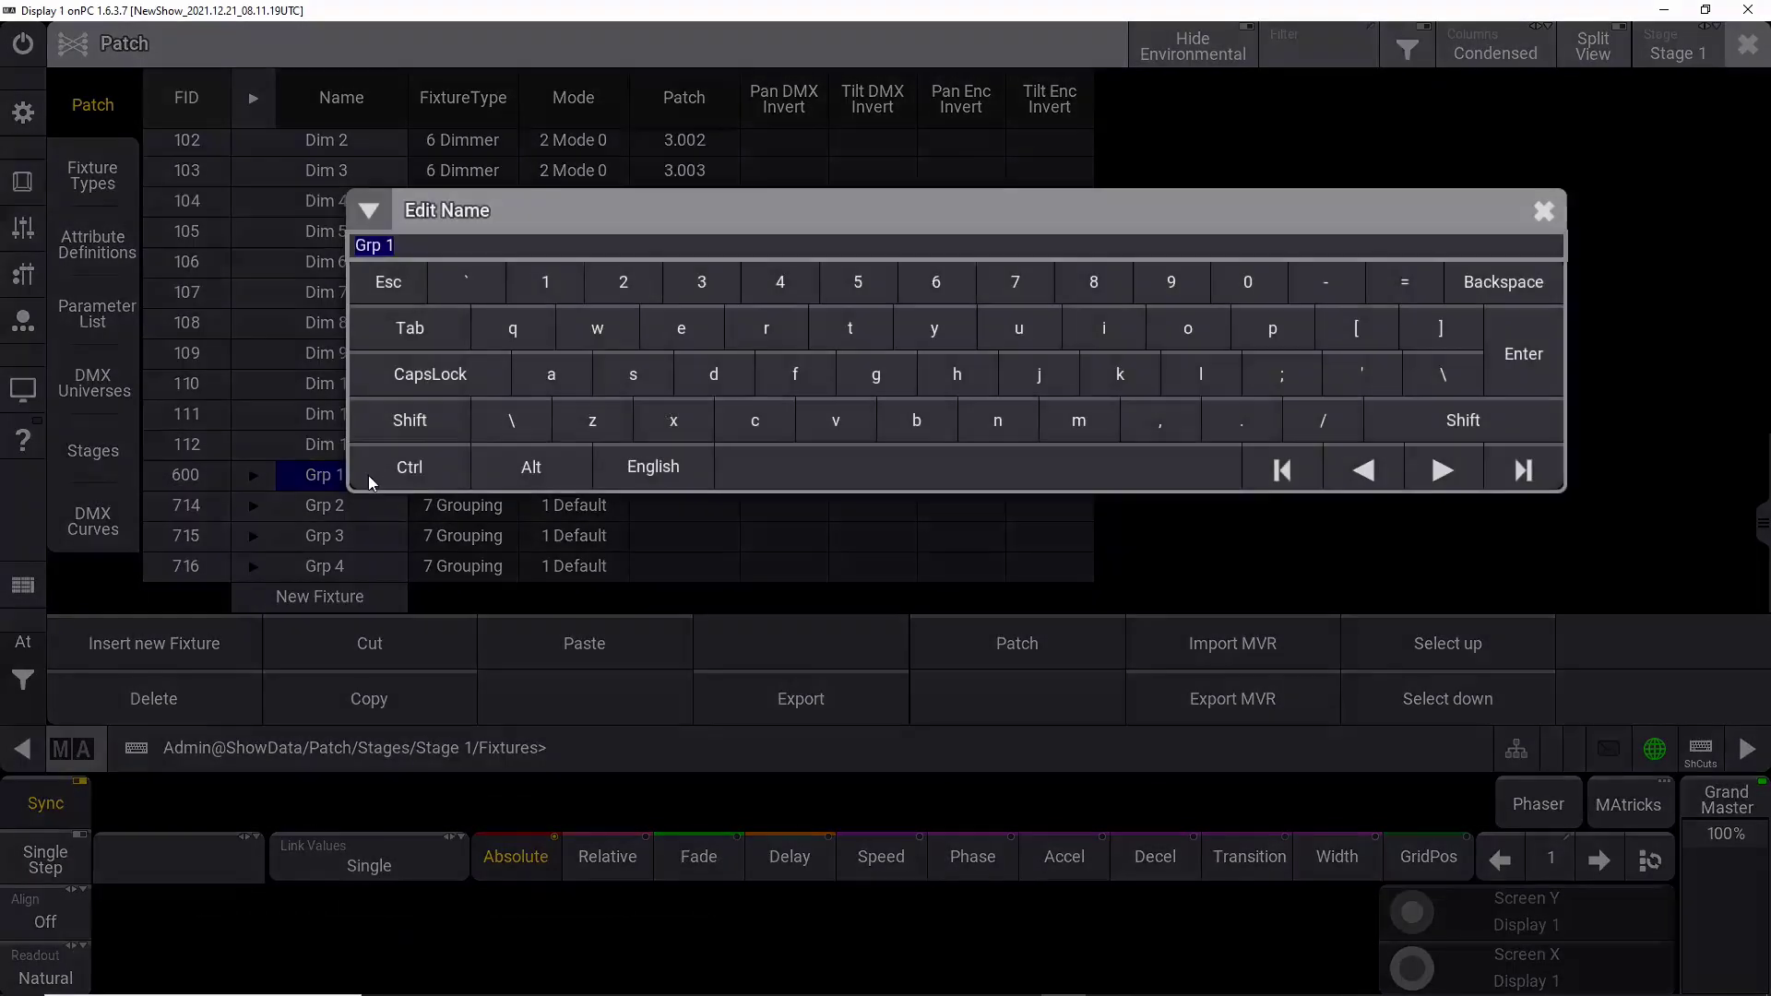
{"action": "type", "text": "Aura Group"}
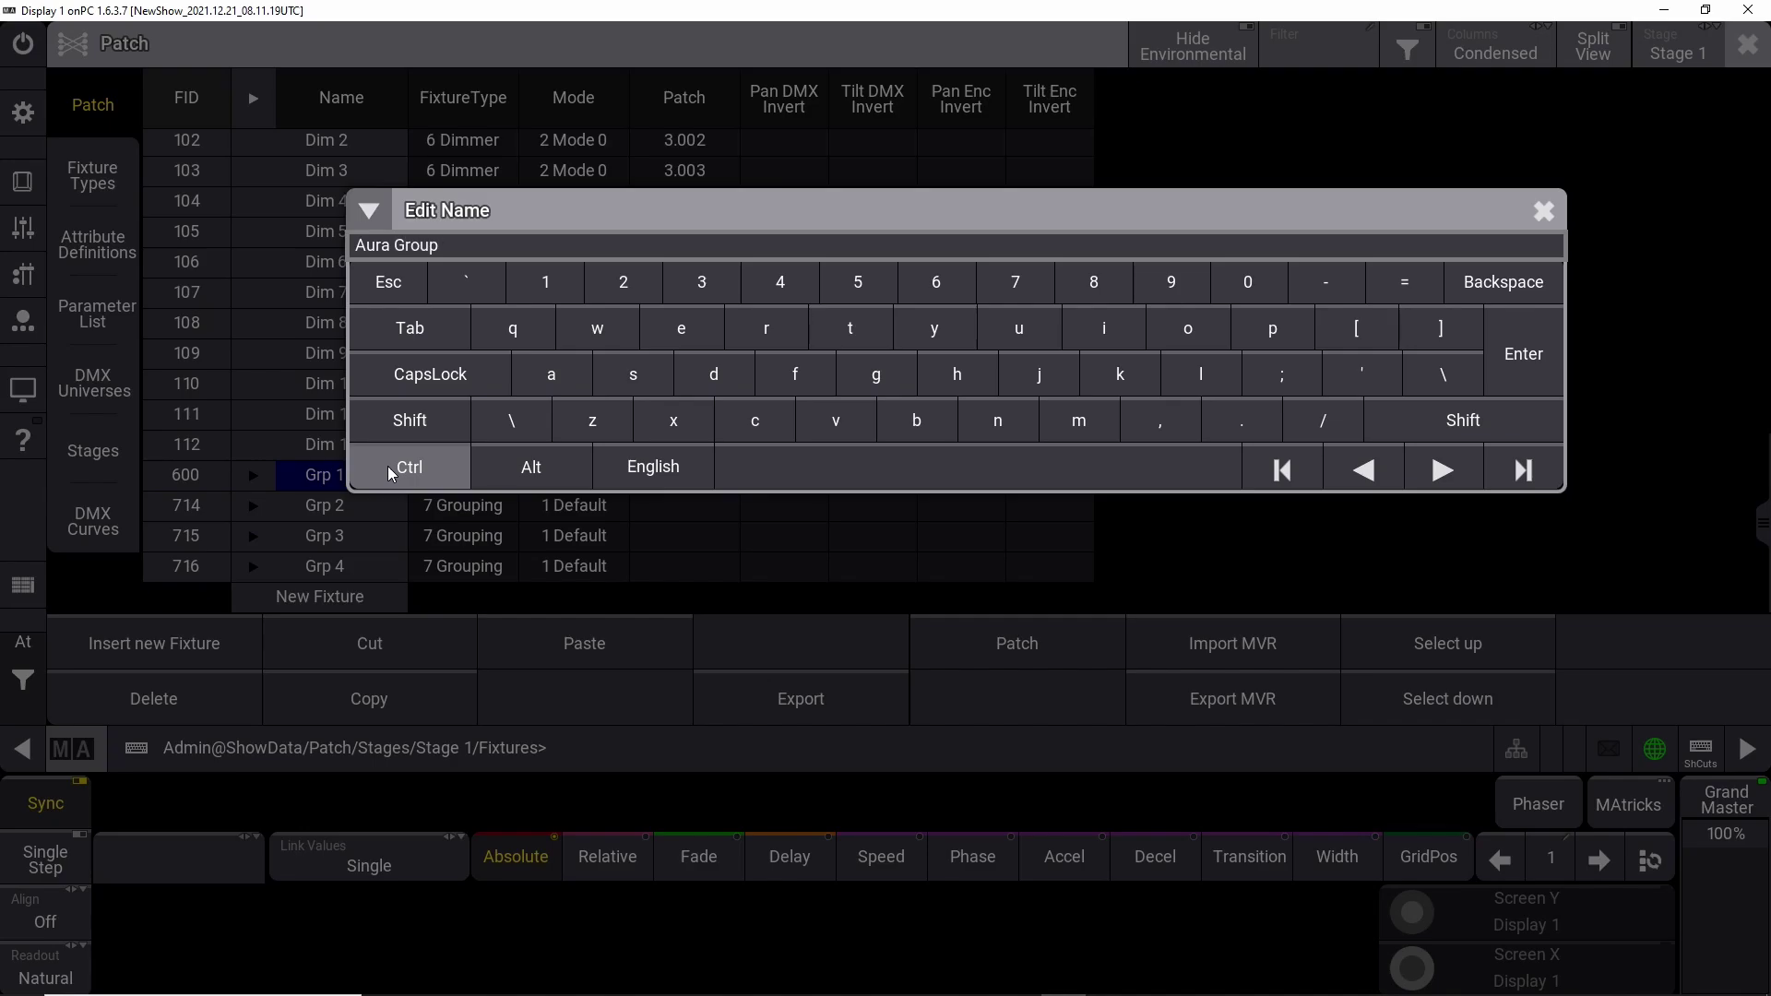
{"action": "left_click", "coordinate": [1523, 354]}
Renumber Grp 2 to FID 700 and rename it 'Viper Group'
{"action": "double_click", "coordinate": [186, 505]}
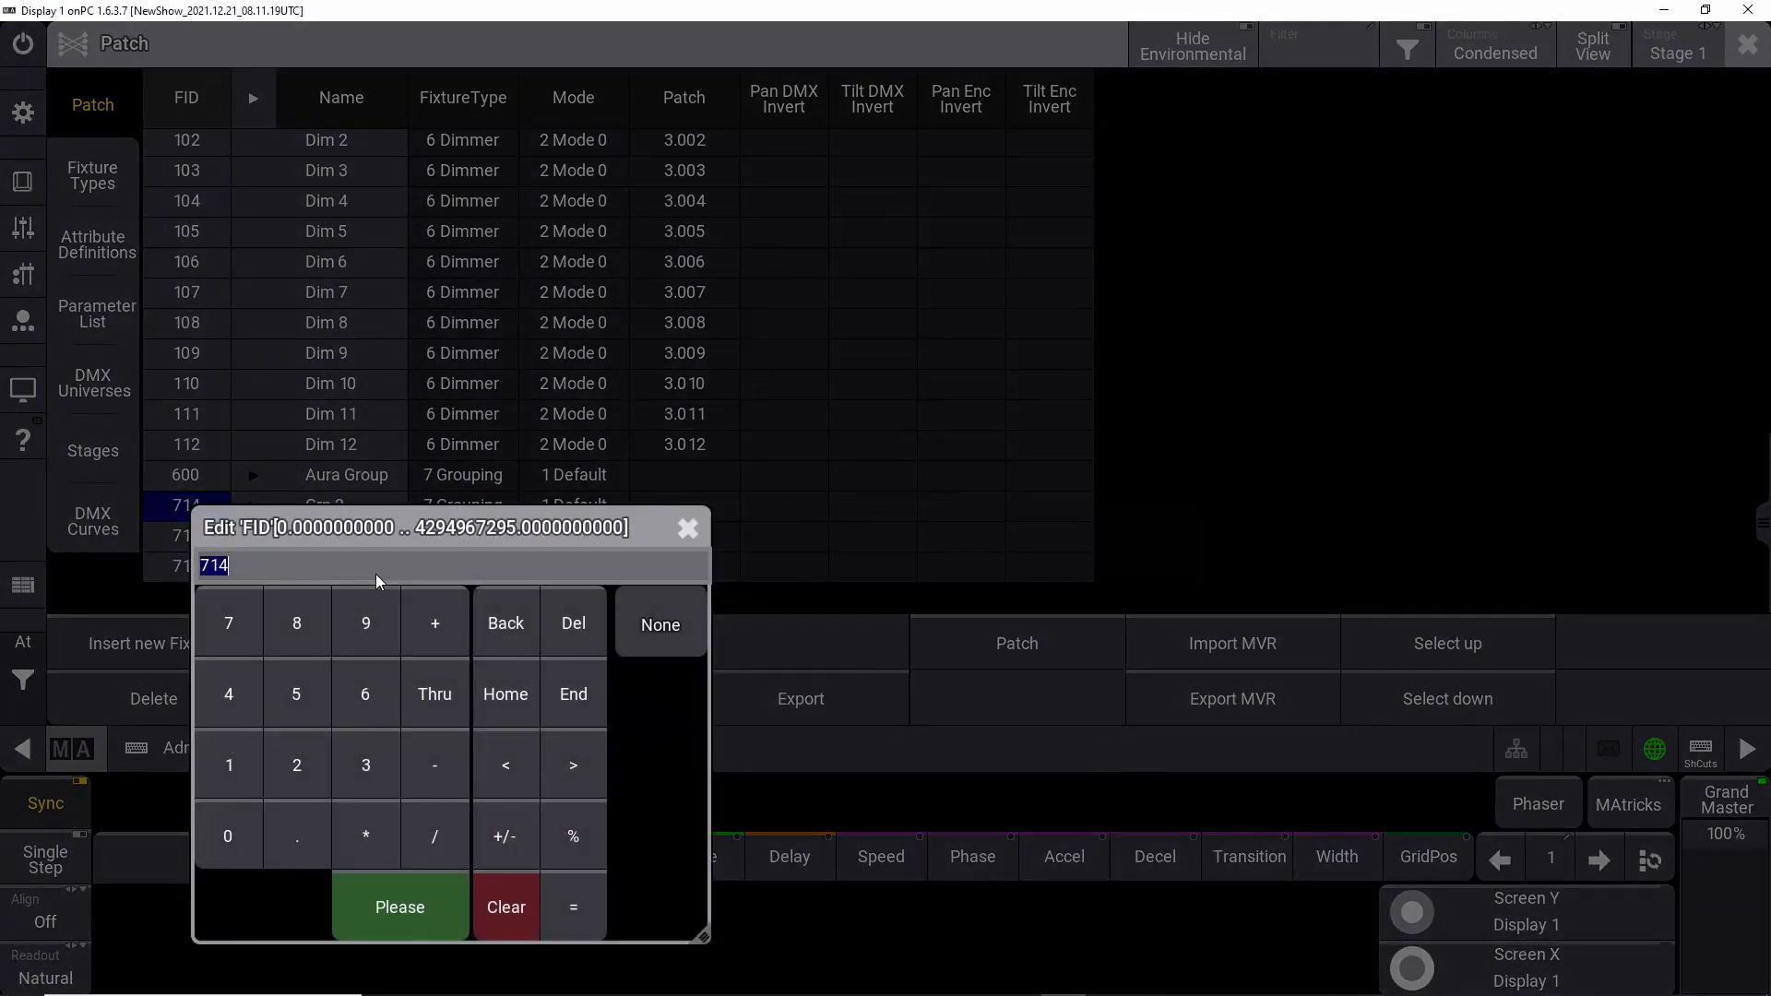
{"action": "type", "text": "700"}
{"action": "left_click", "coordinate": [406, 880]}
{"action": "type", "text": "Viper Group"}
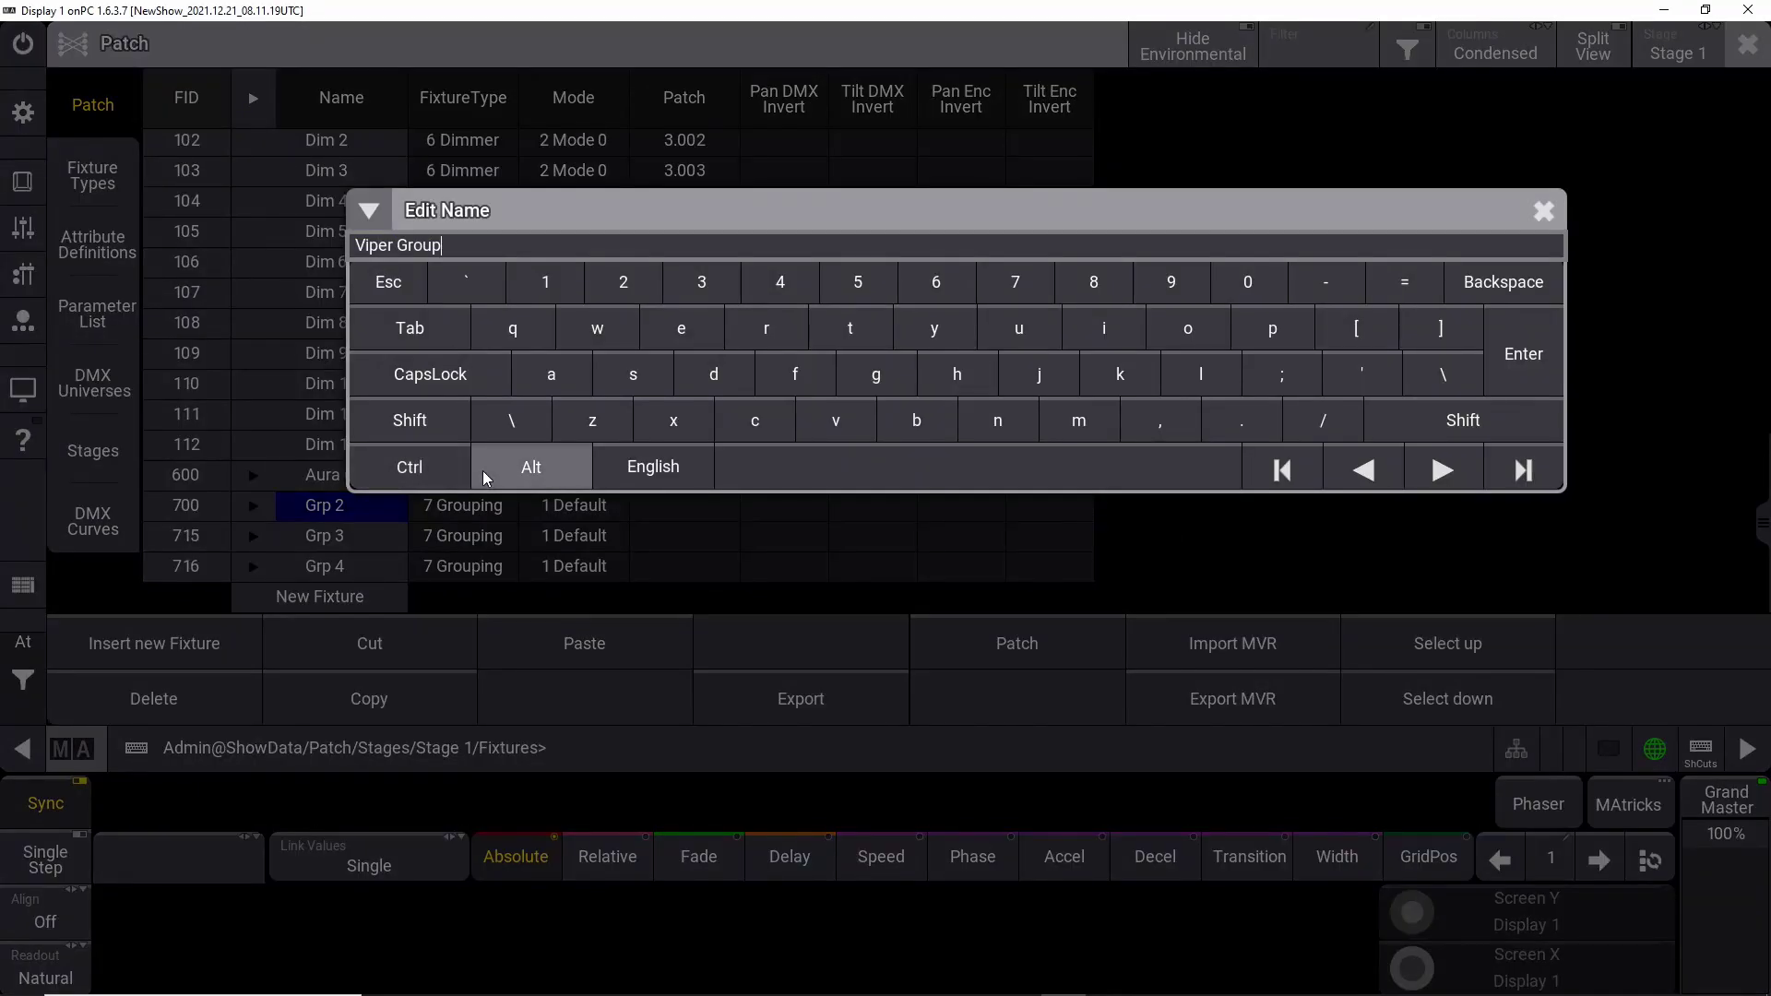
{"action": "key", "text": "Return"}
Renumber Grp 3 to FID 300 and rename it 'Atomic Group'
{"action": "left_click", "coordinate": [193, 539]}
{"action": "double_click", "coordinate": [194, 539]}
{"action": "type", "text": "300"}
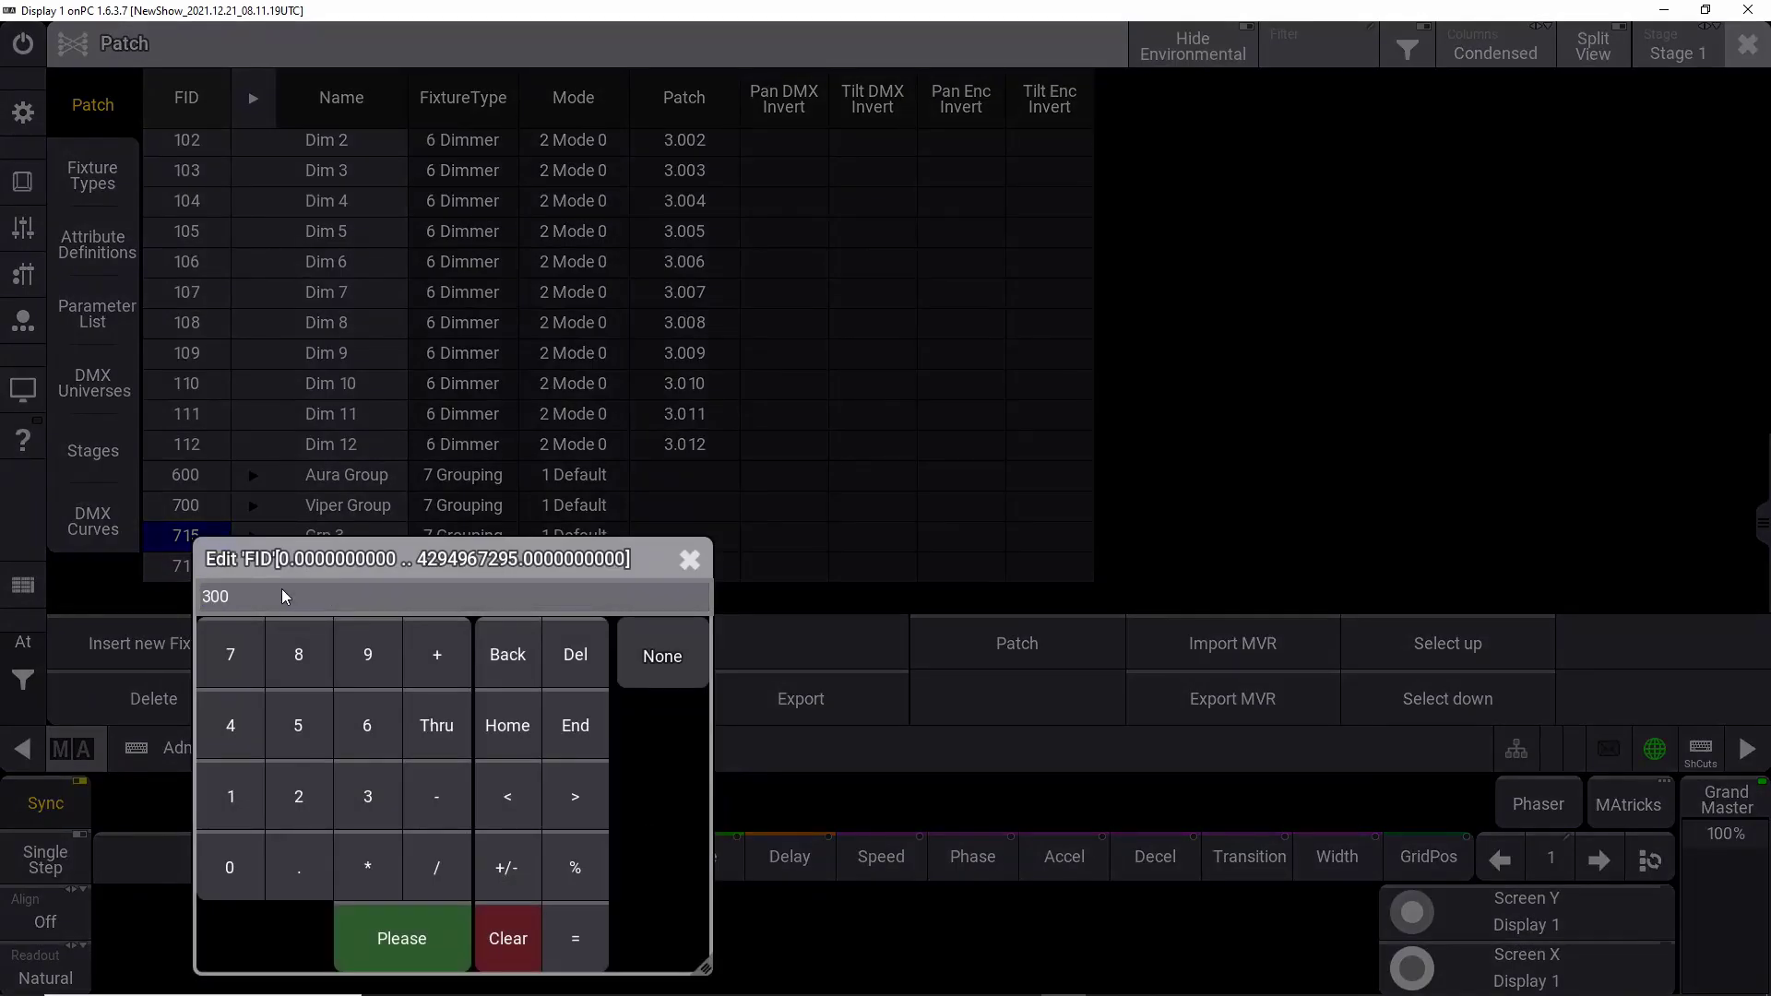
{"action": "left_click", "coordinate": [402, 939]}
{"action": "type", "text": "Atomic Group"}
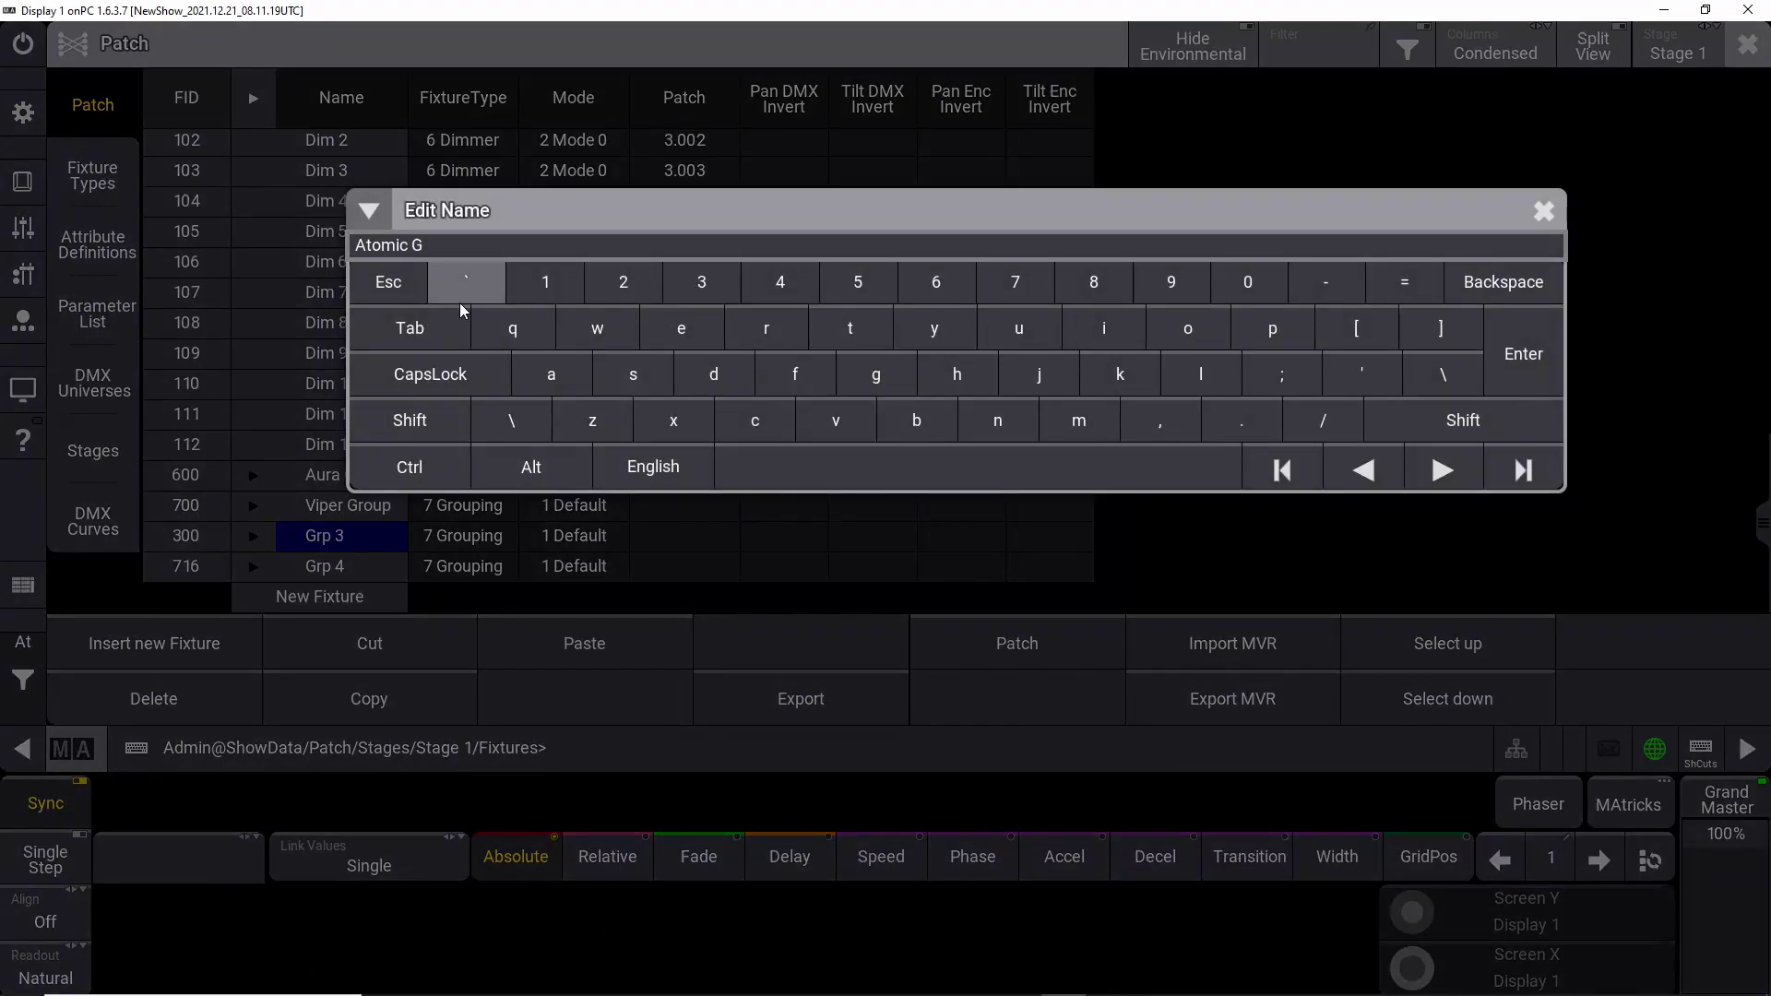
{"action": "key", "text": "Return"}
Renumber Grp 4 to FID 100 and rename it 'Dimmer Group'
{"action": "double_click", "coordinate": [189, 566]}
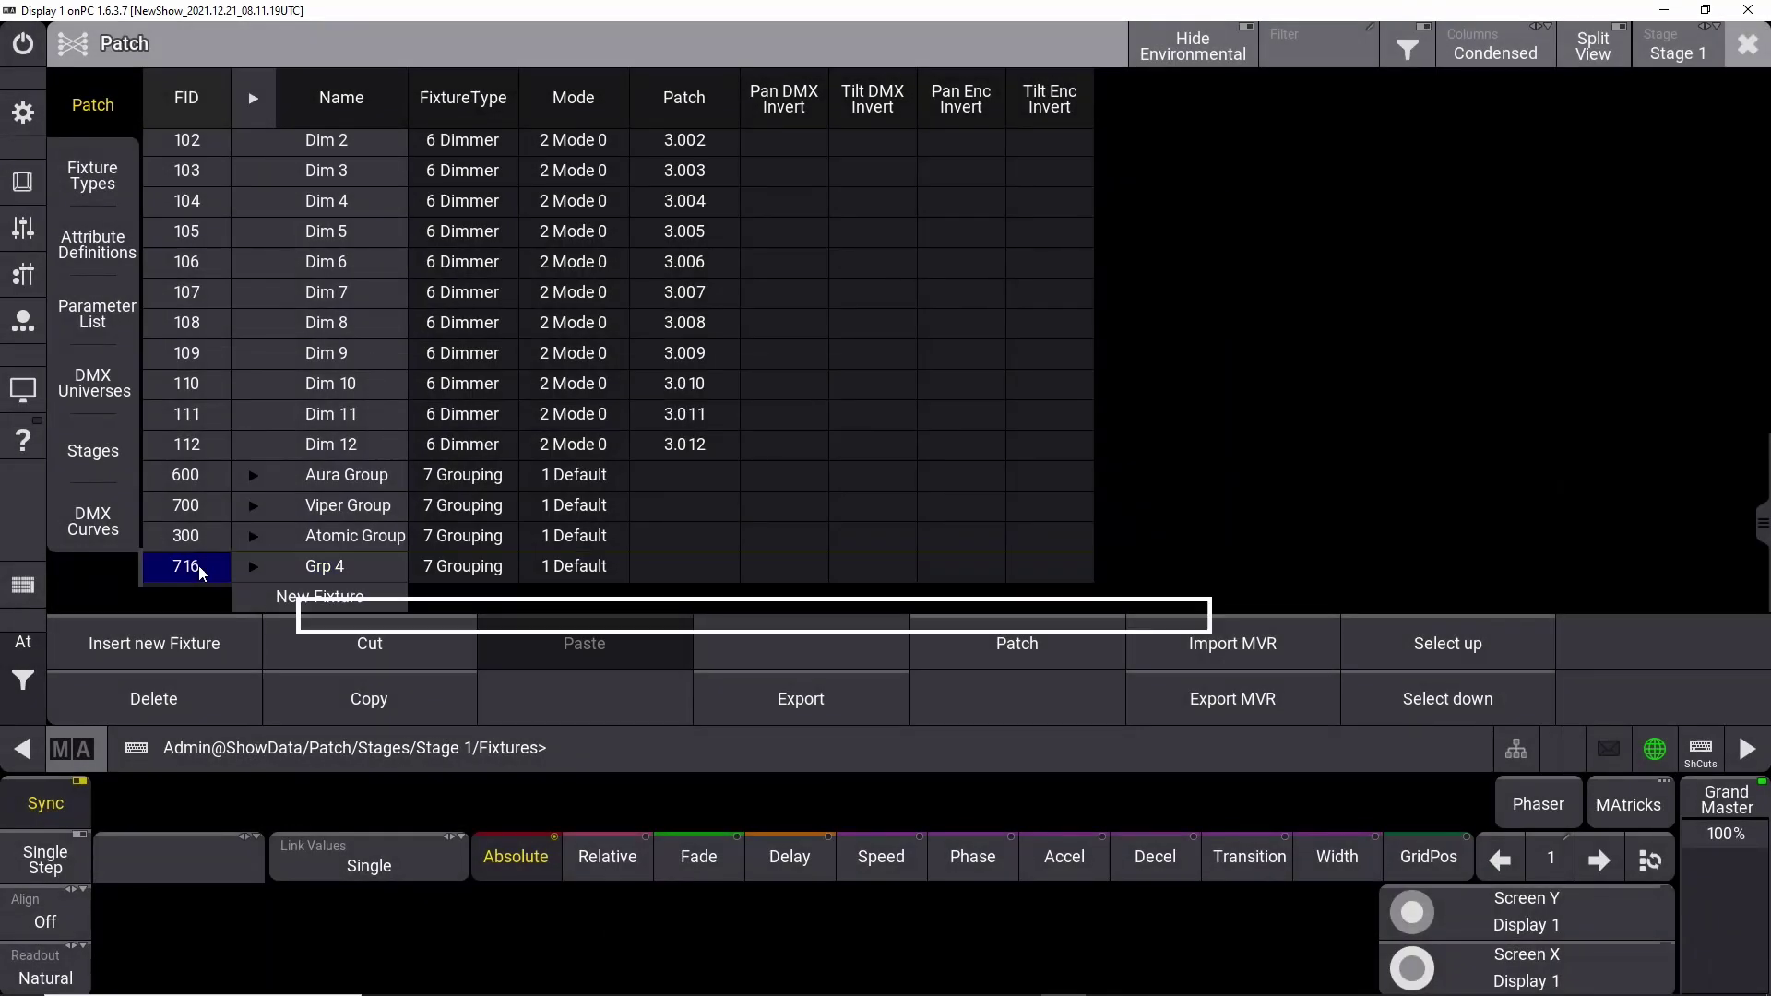
{"action": "type", "text": "100"}
{"action": "left_click", "coordinate": [396, 957]}
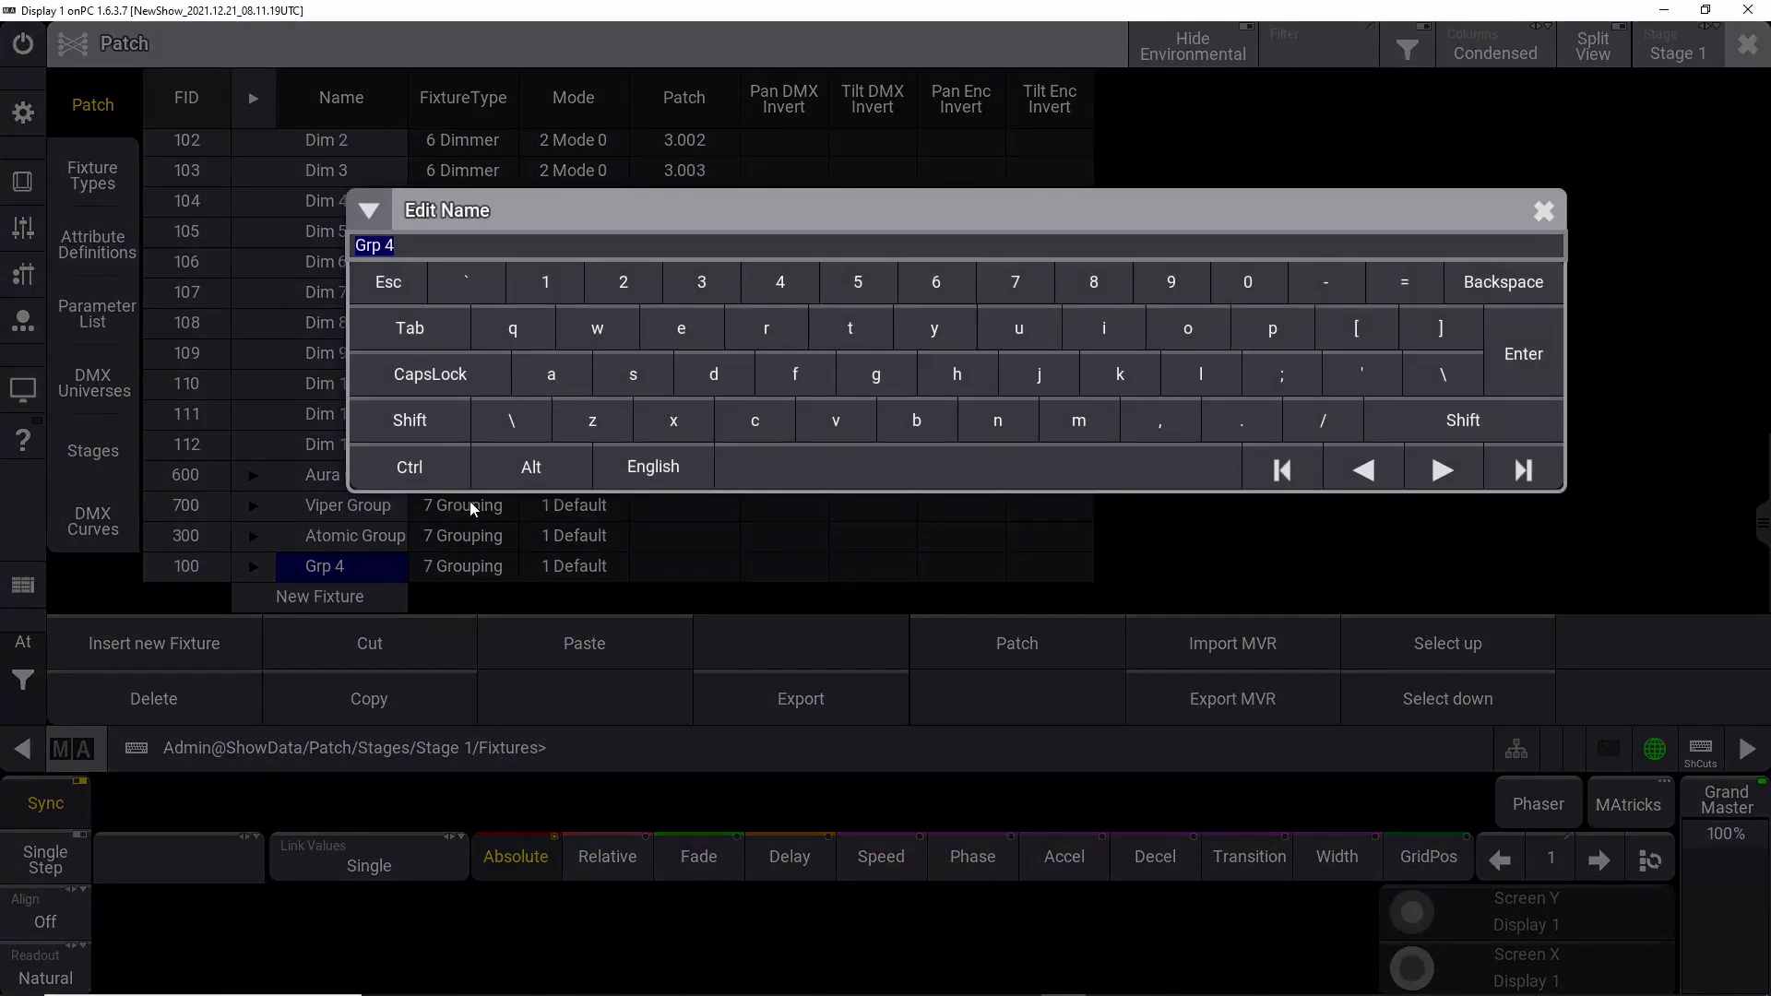
{"action": "type", "text": "Dimmer Group"}
{"action": "key", "text": "Return"}
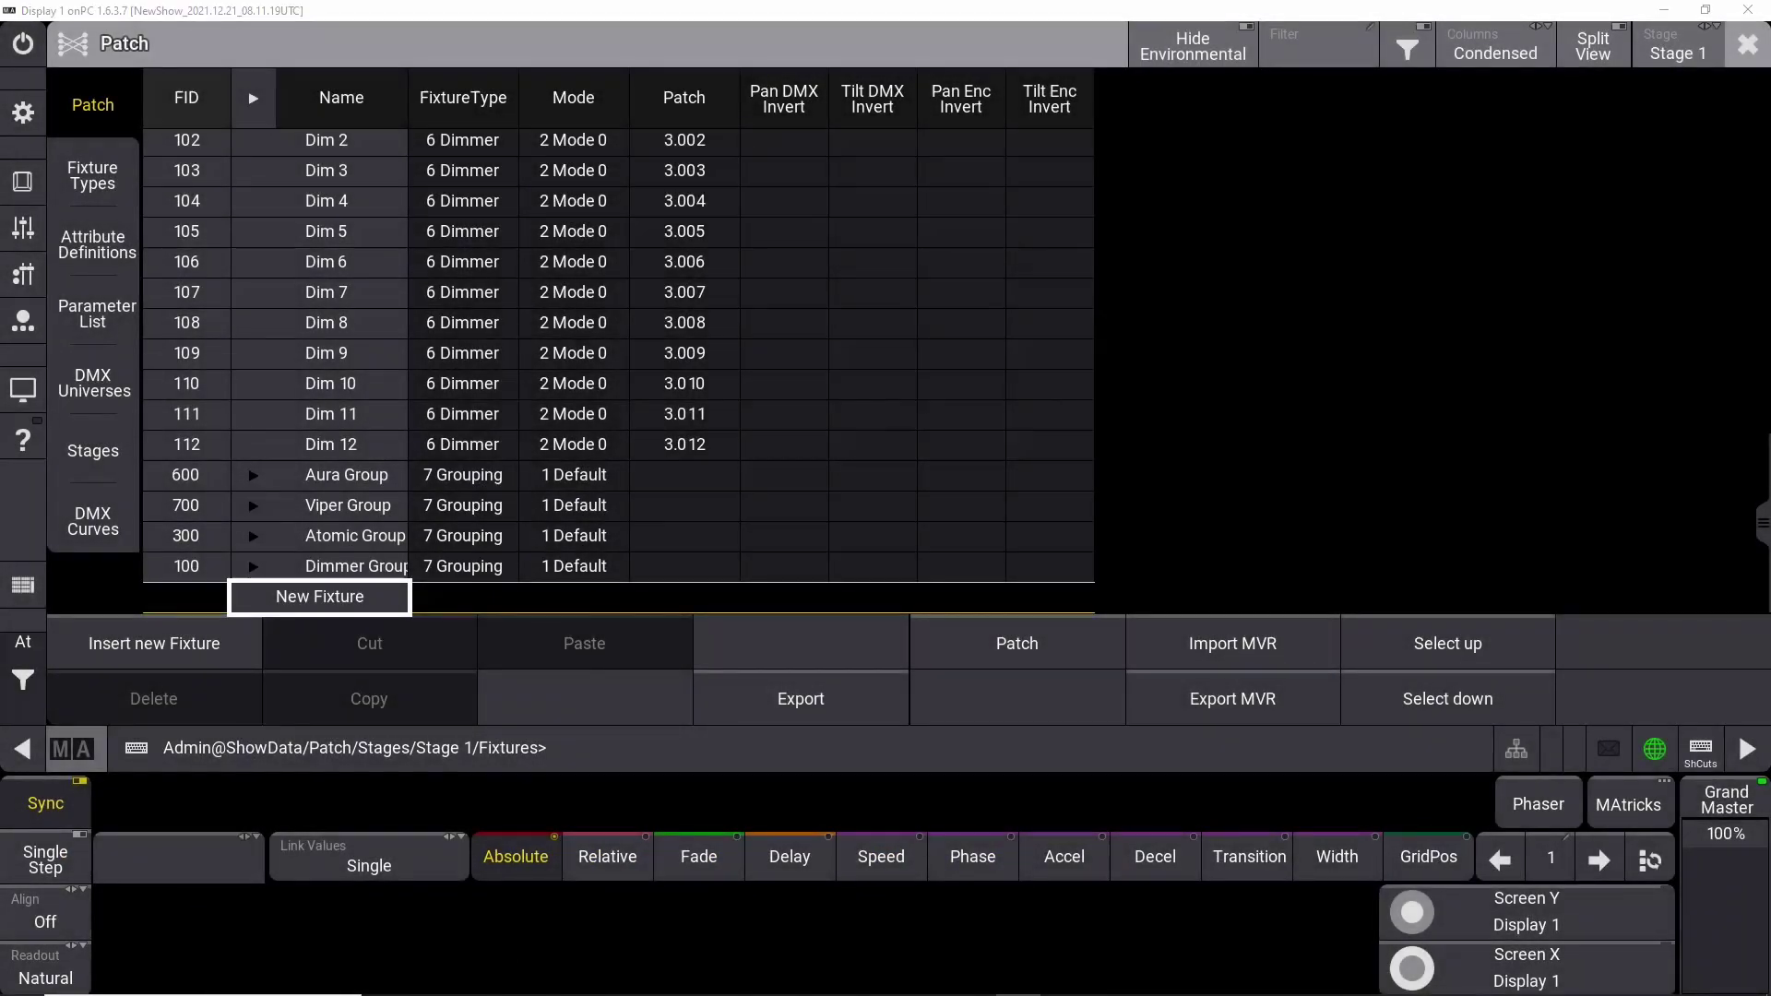
Cut Aura Xb 1–12 from the patch list and paste them into Aura Group
{"action": "left_click", "coordinate": [338, 479]}
{"action": "key", "text": "Up"}
{"action": "key", "text": "Up"}
{"action": "key", "text": "Up"}
{"action": "key", "text": "Up"}
{"action": "key", "text": "Up"}
{"action": "key", "text": "Up"}
{"action": "key", "text": "Up"}
{"action": "key", "text": "Up"}
{"action": "key", "text": "Up"}
{"action": "key", "text": "Up"}
{"action": "key", "text": "Up"}
{"action": "key", "text": "Up"}
{"action": "key", "text": "Up"}
{"action": "key", "text": "Up"}
{"action": "key", "text": "Up"}
{"action": "key", "text": "Up"}
{"action": "key", "text": "Up"}
{"action": "key", "text": "Up"}
{"action": "key", "text": "Up"}
{"action": "key", "text": "Up"}
{"action": "key", "text": "Up"}
{"action": "key", "text": "Up"}
{"action": "key", "text": "Up"}
{"action": "key", "text": "Up"}
{"action": "key", "text": "Up"}
{"action": "key", "text": "Up"}
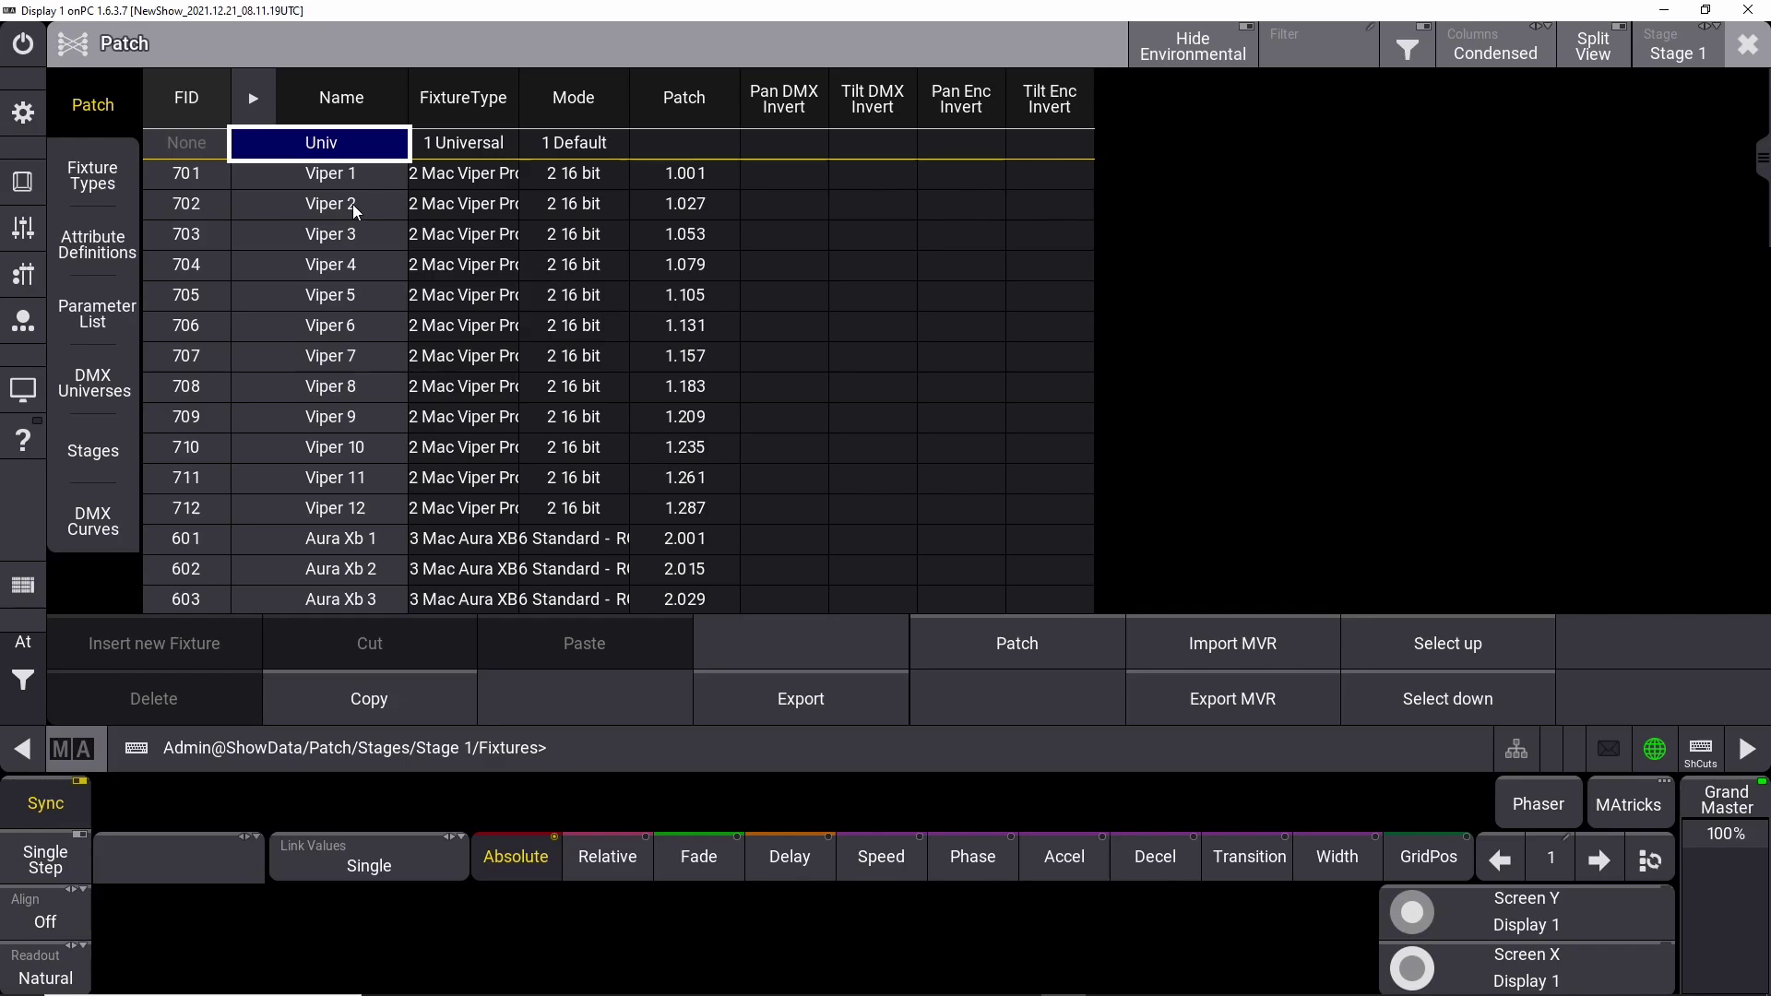
{"action": "left_click", "coordinate": [284, 244]}
{"action": "key", "text": "Down"}
{"action": "key", "text": "Down"}
{"action": "key", "text": "Down"}
{"action": "key", "text": "Down"}
{"action": "key", "text": "Down"}
{"action": "key", "text": "Down"}
{"action": "key", "text": "Down"}
{"action": "key", "text": "Down"}
{"action": "key", "text": "Down"}
{"action": "key", "text": "Down"}
{"action": "key", "text": "Down"}
{"action": "key", "text": "Down"}
{"action": "key", "text": "Down"}
{"action": "key", "text": "Down"}
{"action": "key", "text": "Down"}
{"action": "key", "text": "Down"}
{"action": "key", "text": "Down"}
{"action": "key", "text": "Down"}
{"action": "key", "text": "Down"}
{"action": "key", "text": "Down"}
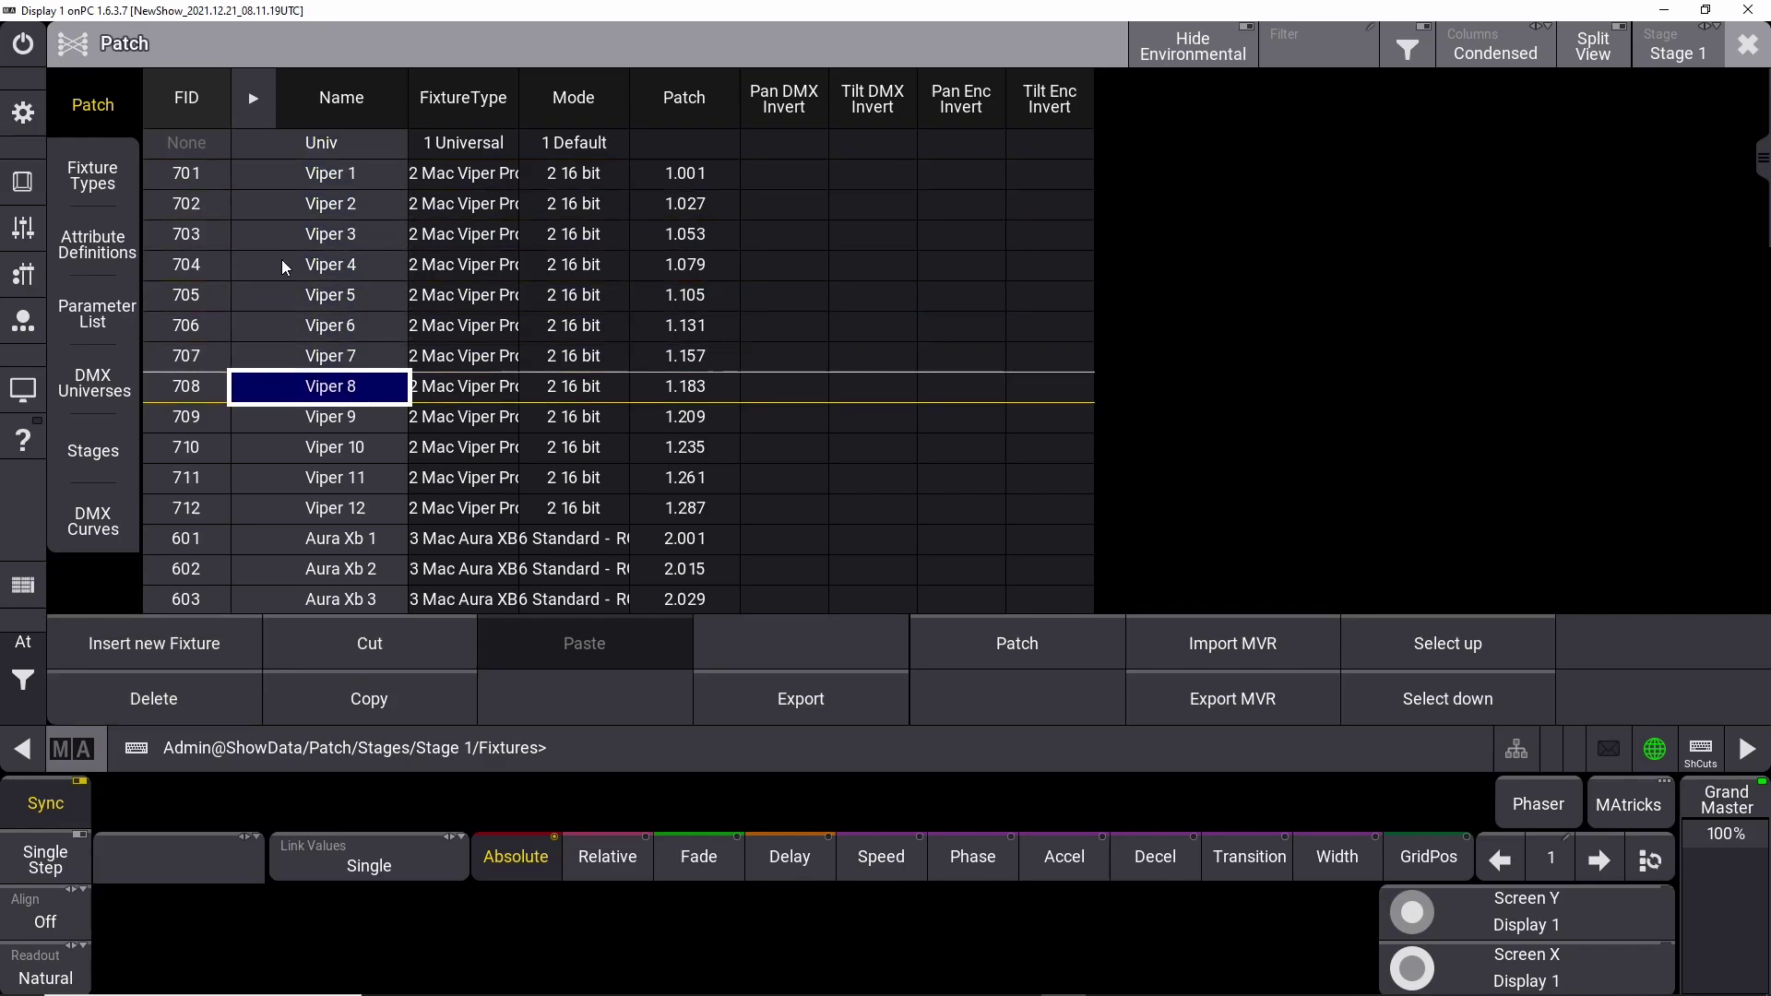
{"action": "key", "text": "Down"}
{"action": "key", "text": "Down"}
{"action": "key", "text": "Down"}
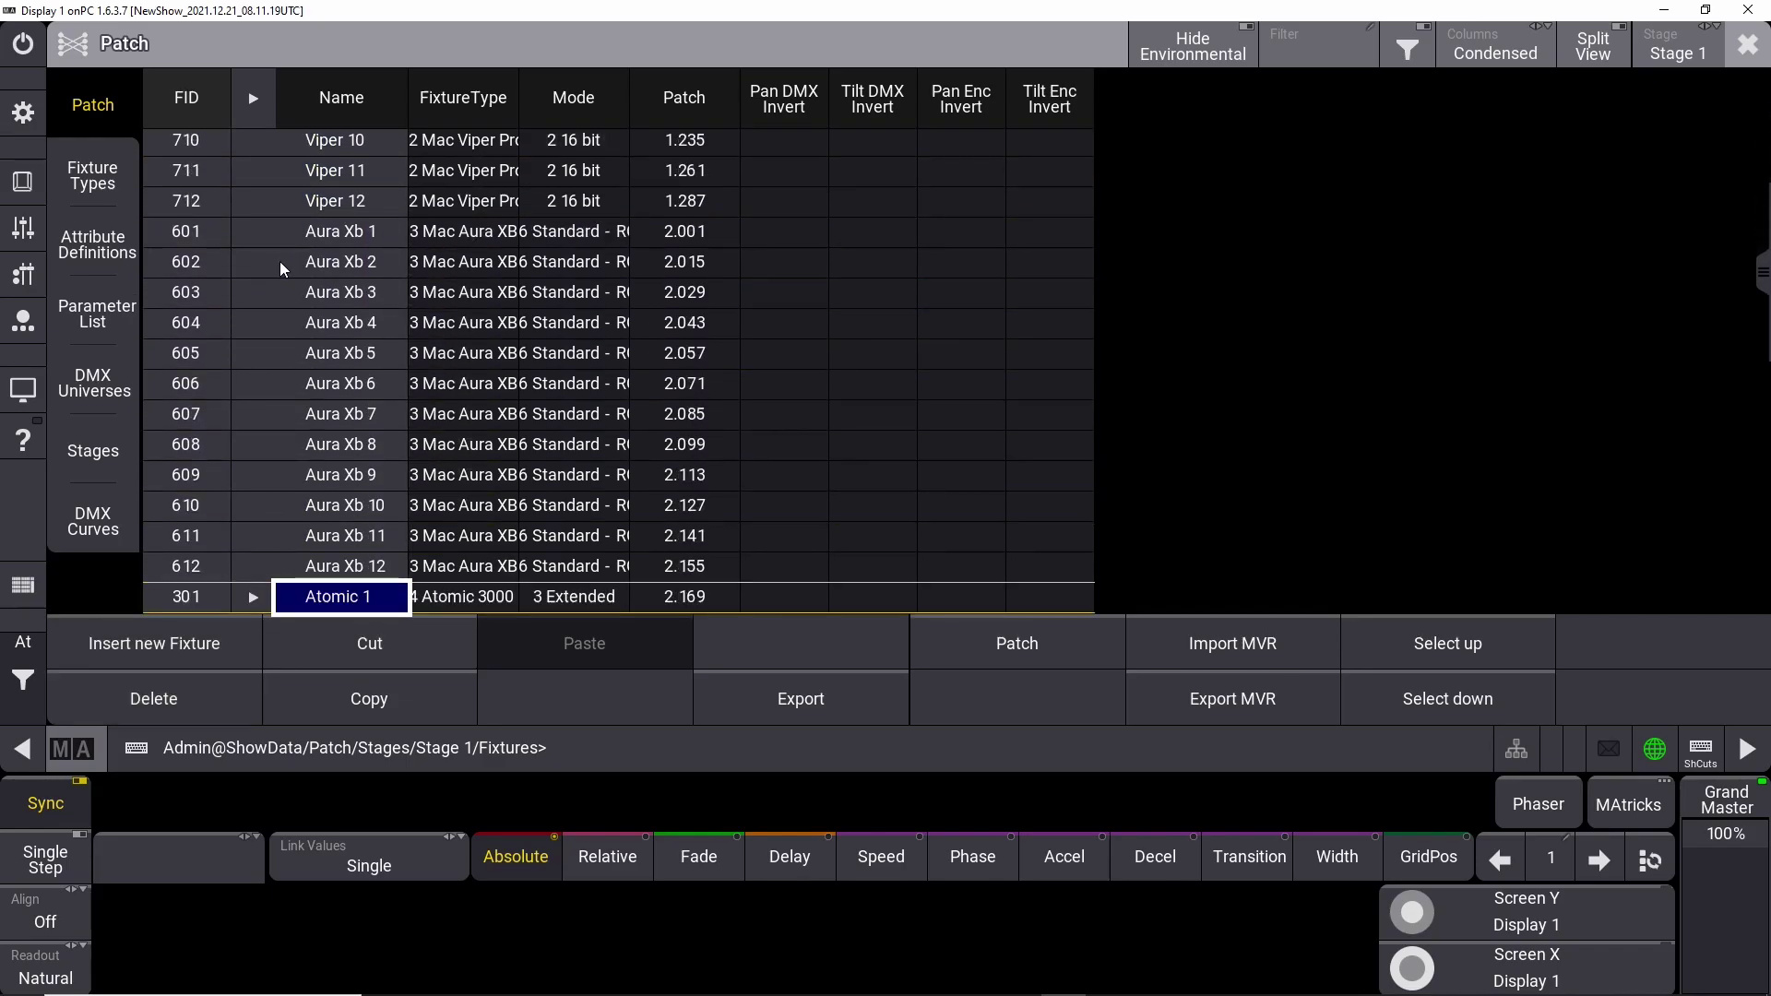
{"action": "left_click_drag", "start_coordinate": [265, 197], "coordinate": [281, 529]}
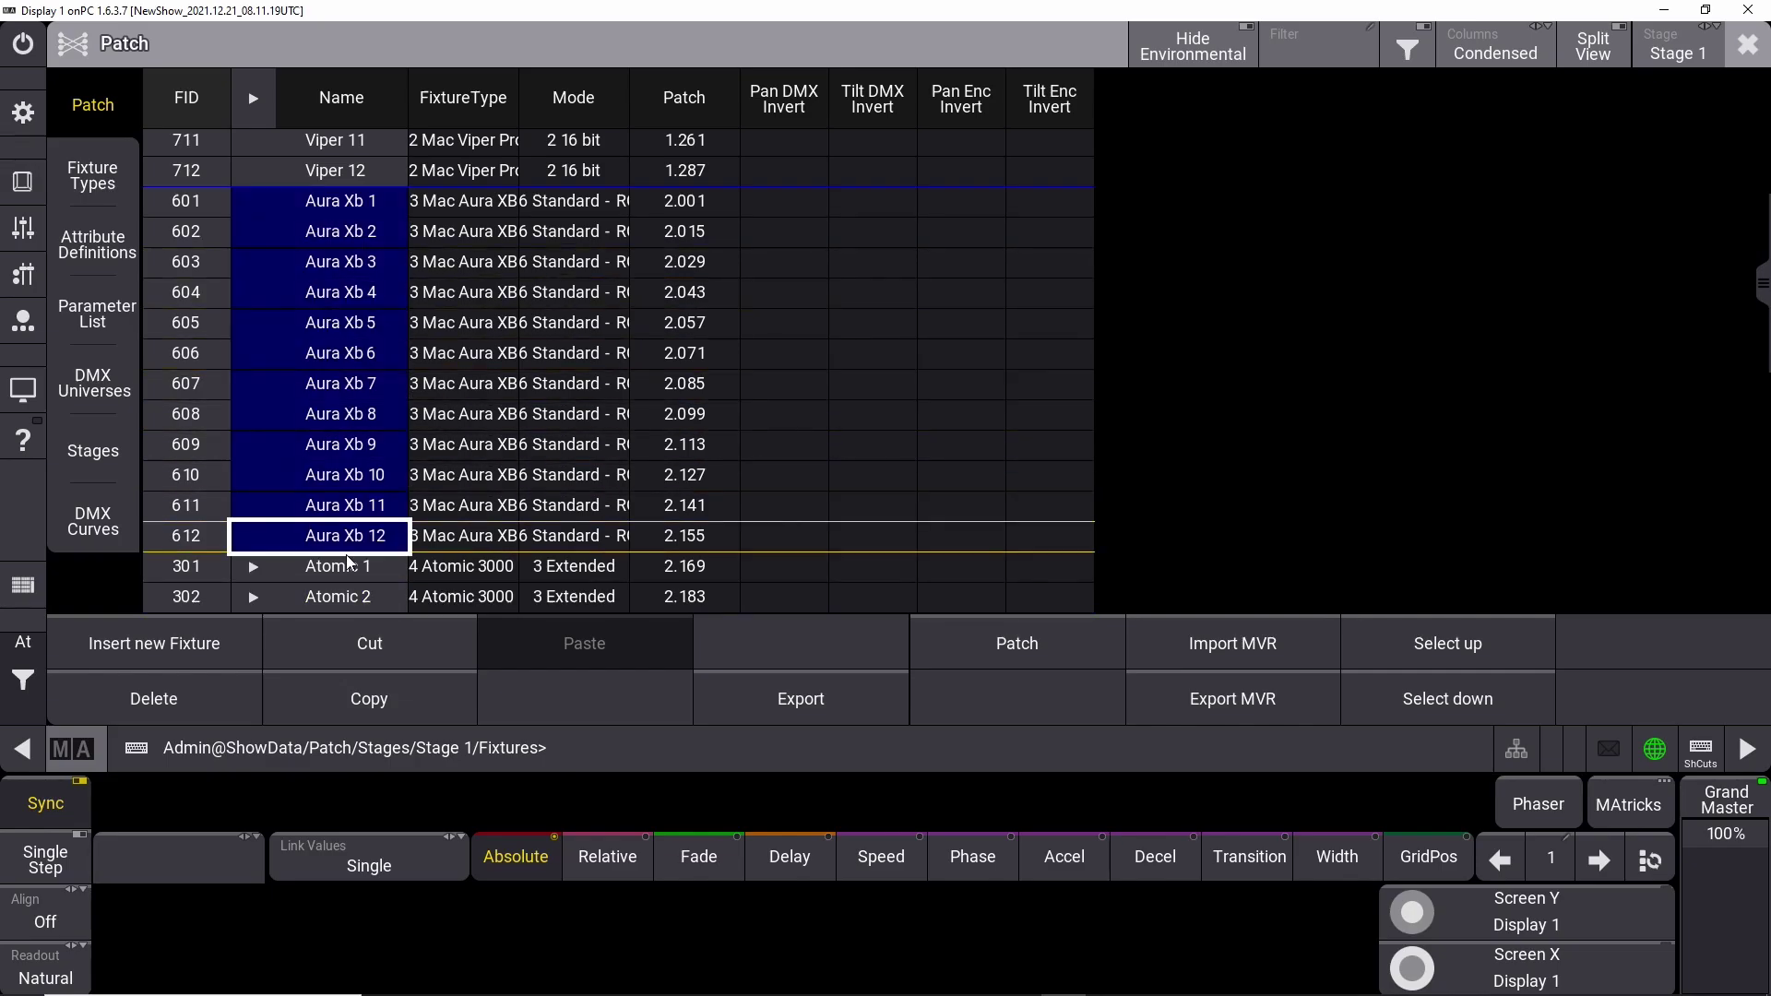
{"action": "left_click", "coordinate": [374, 644]}
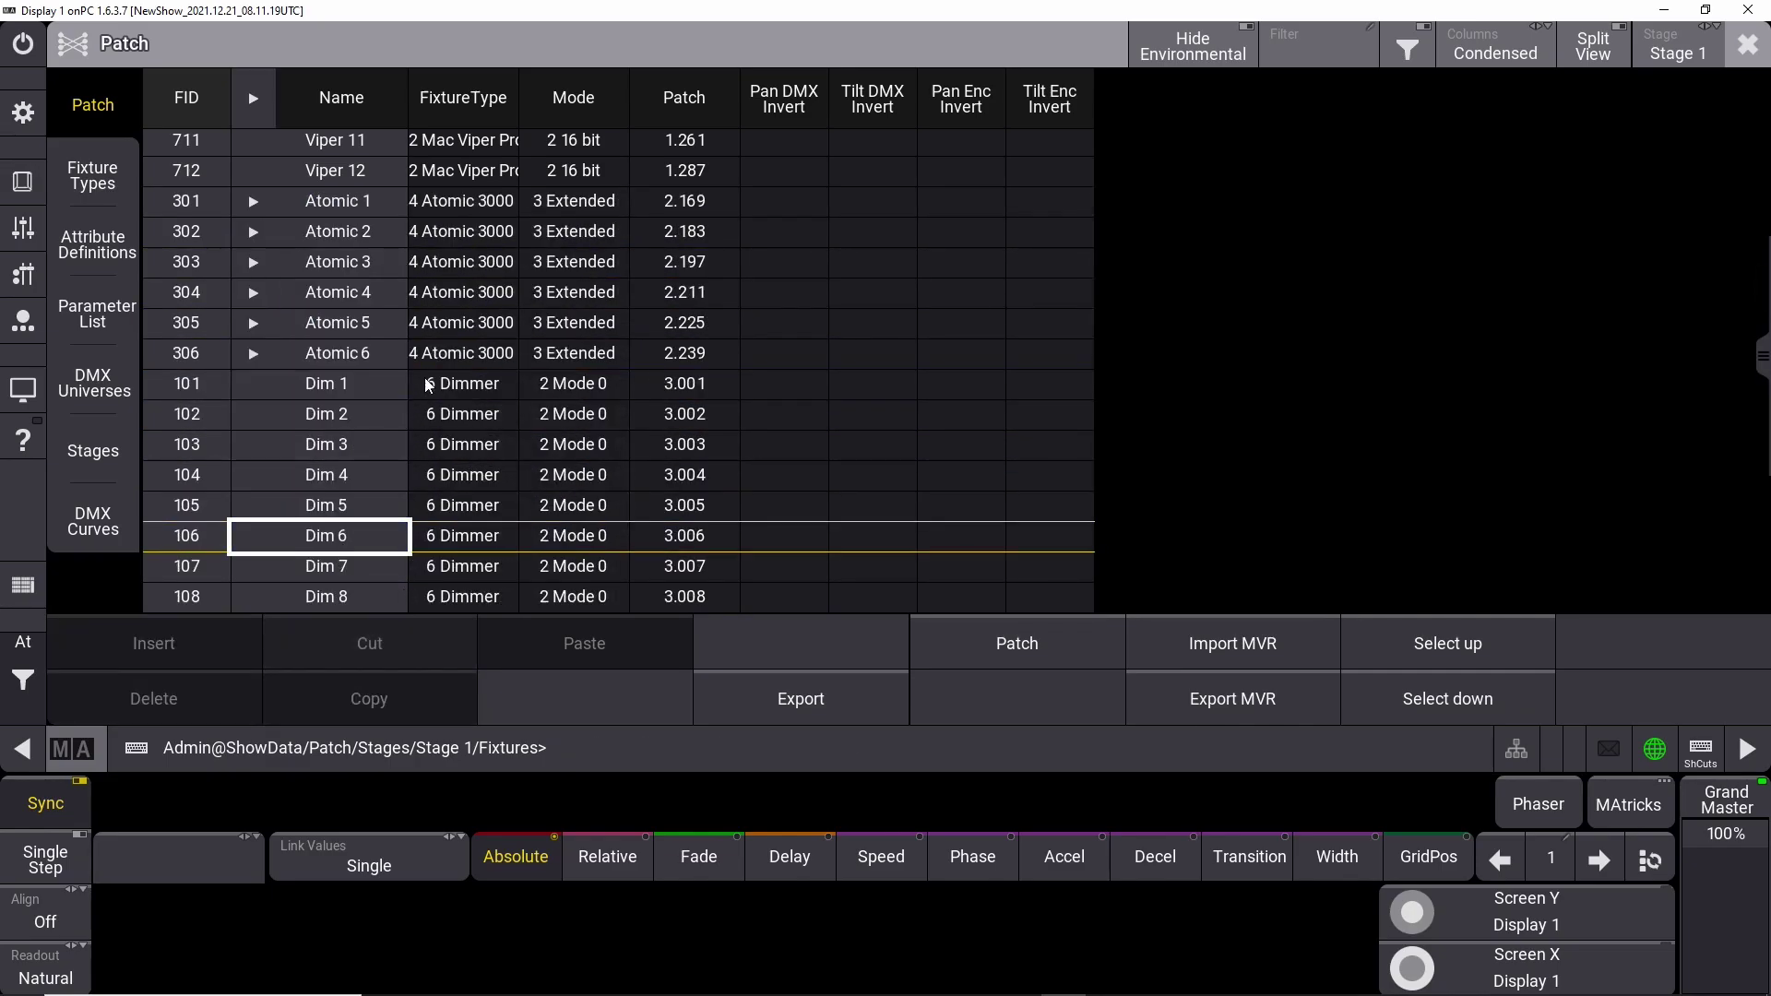
{"action": "key", "text": "Down"}
{"action": "key", "text": "Down"}
{"action": "key", "text": "Down"}
{"action": "key", "text": "Down"}
{"action": "key", "text": "Down"}
{"action": "key", "text": "Down"}
{"action": "key", "text": "Down"}
{"action": "key", "text": "Down"}
{"action": "key", "text": "Down"}
{"action": "key", "text": "Down"}
{"action": "key", "text": "Down"}
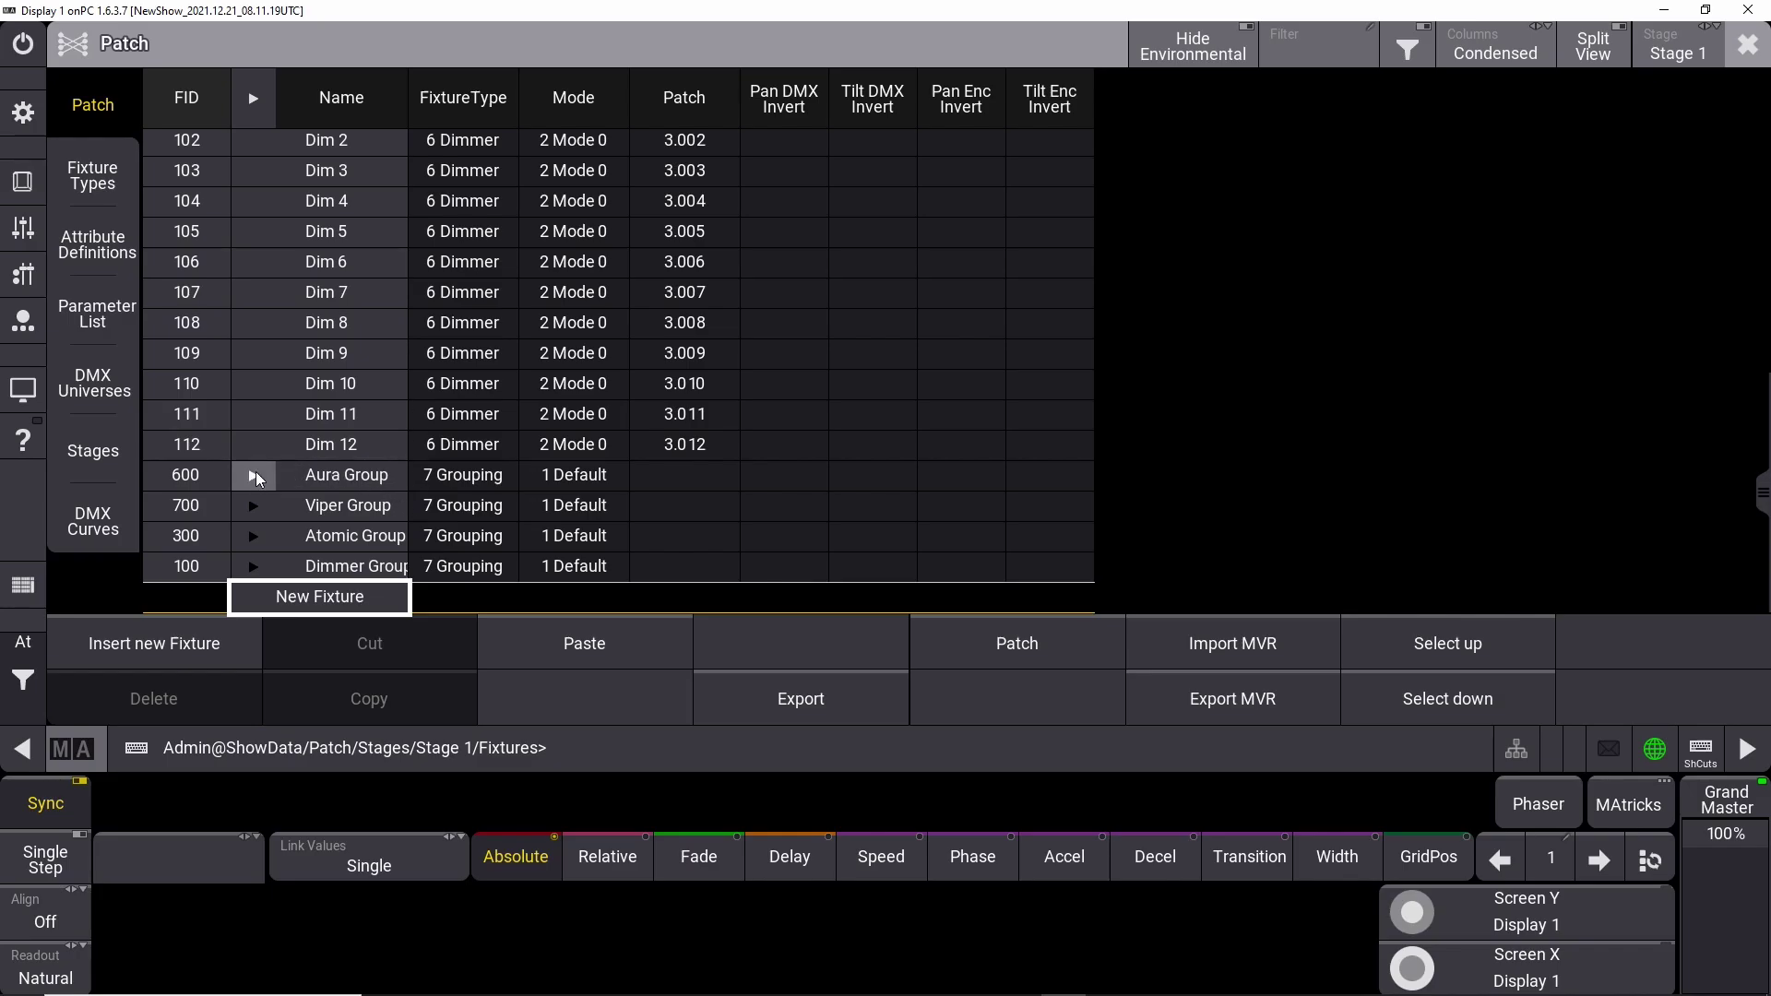
{"action": "left_click", "coordinate": [257, 476]}
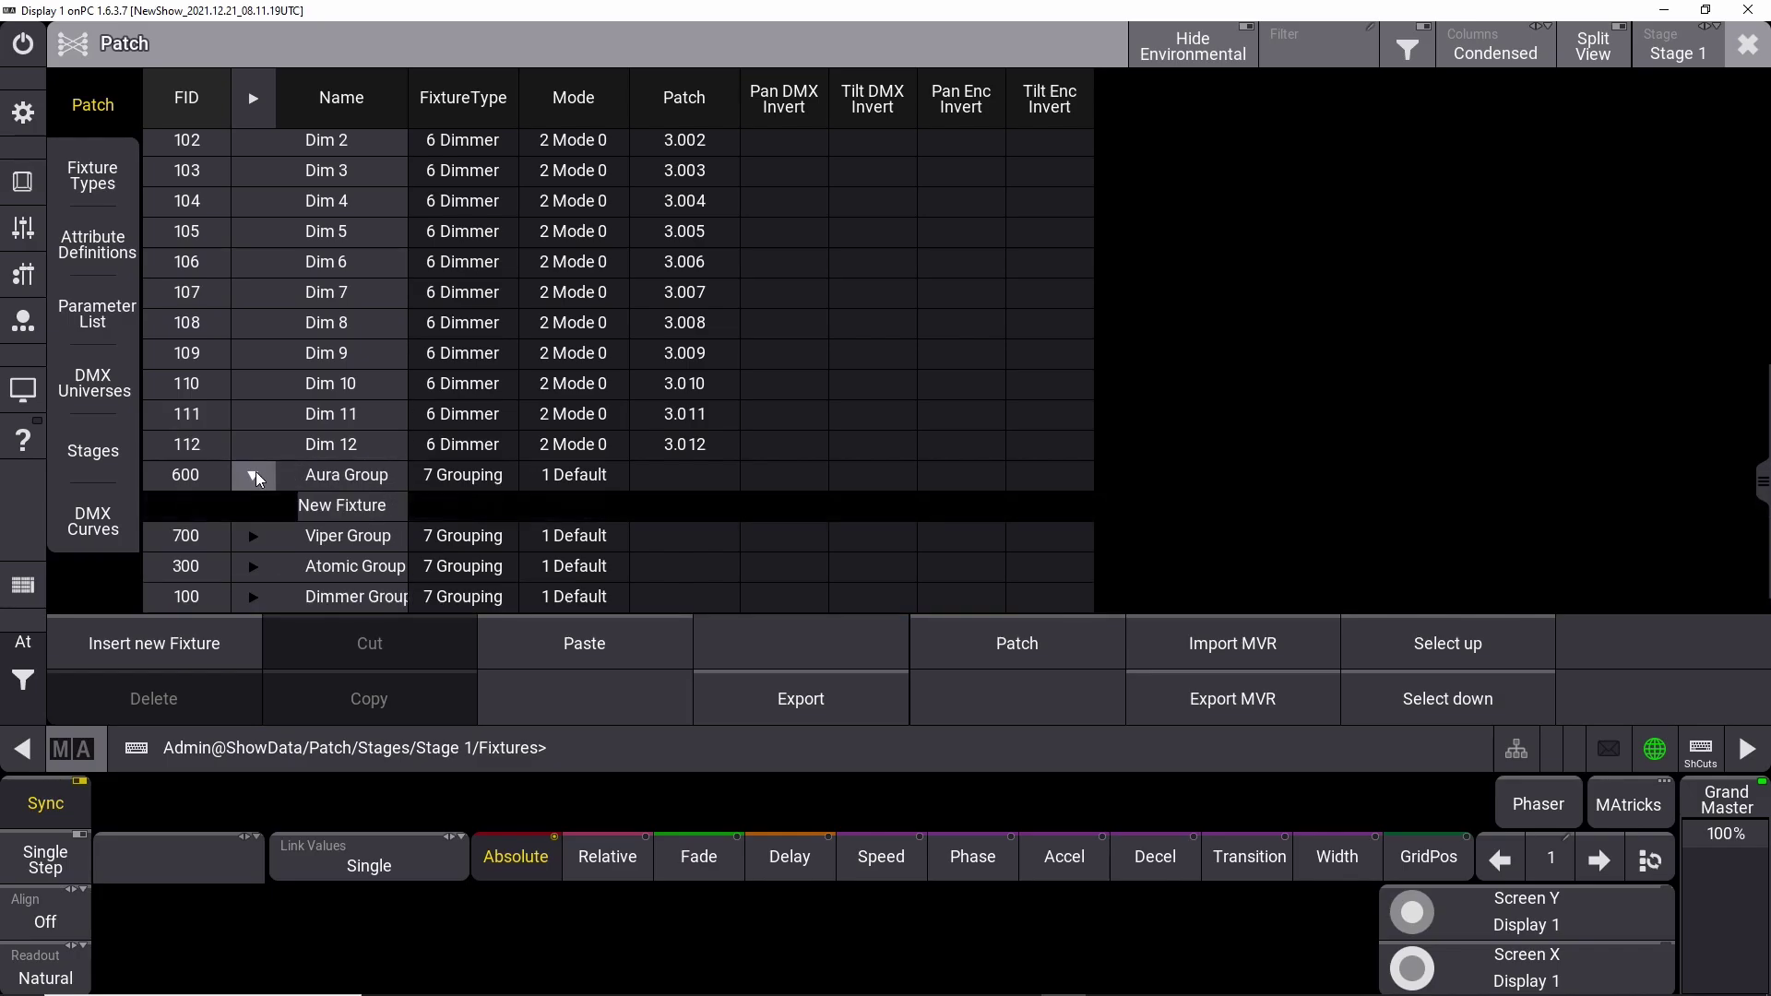
{"action": "left_click", "coordinate": [339, 508]}
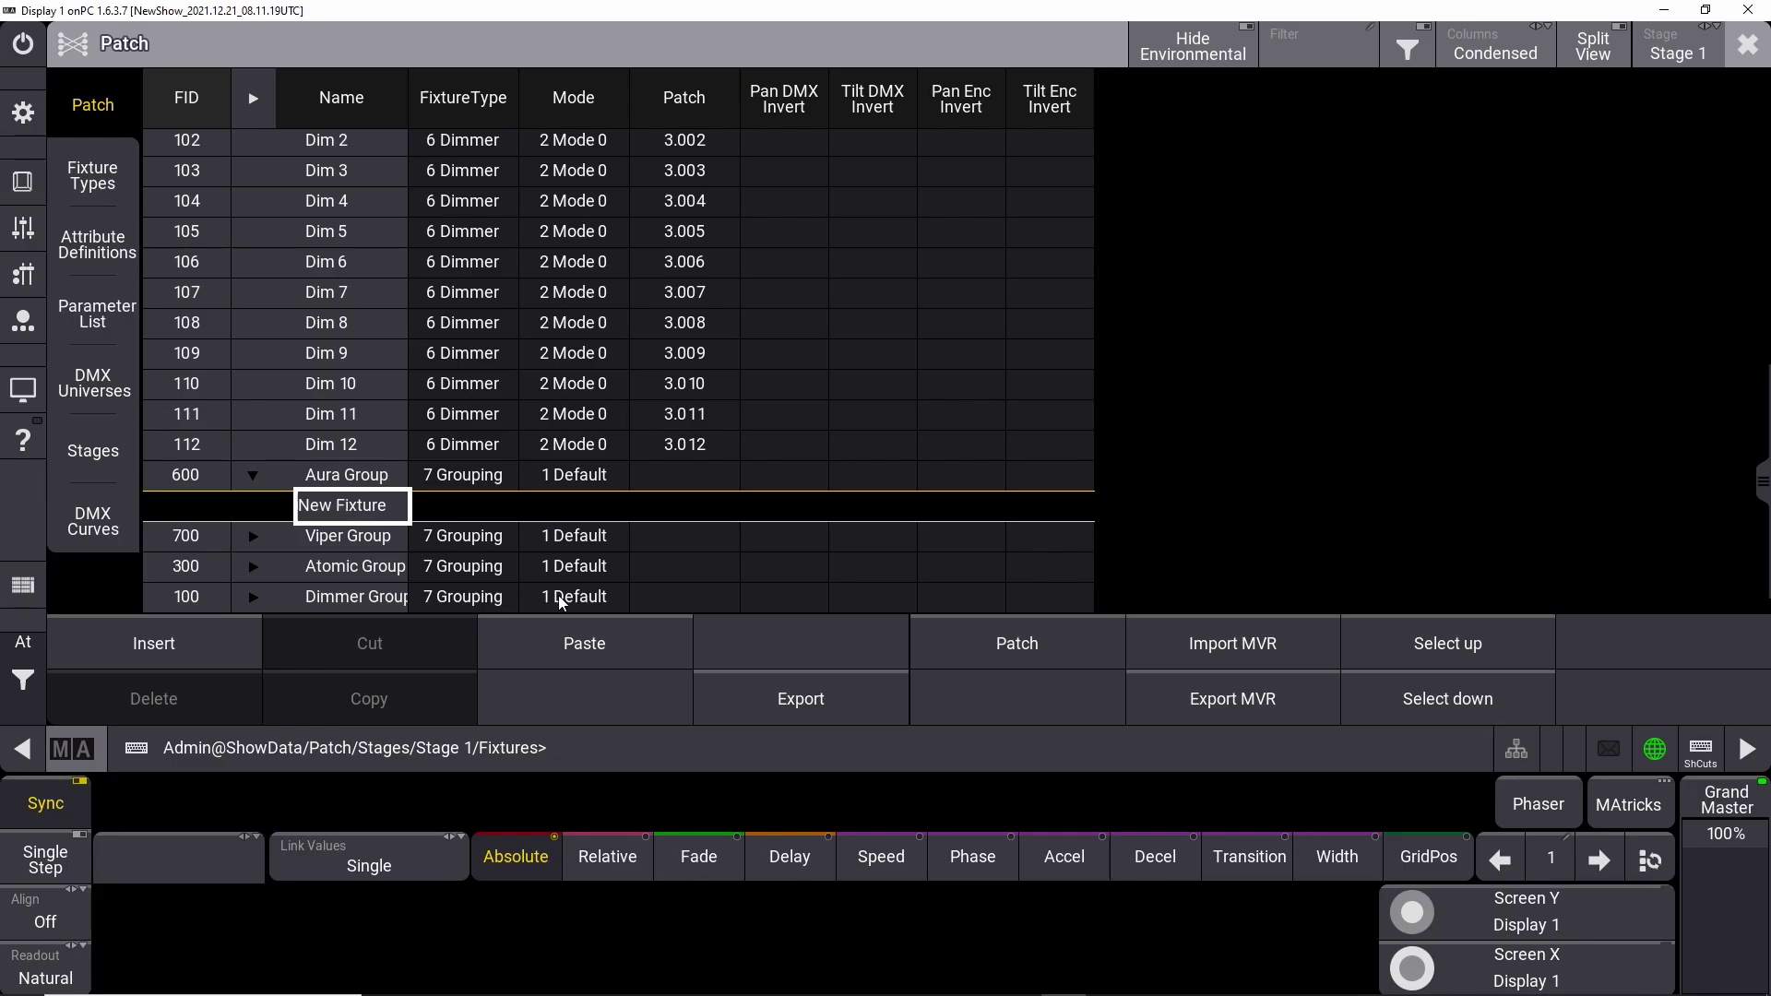
{"action": "left_click", "coordinate": [643, 646]}
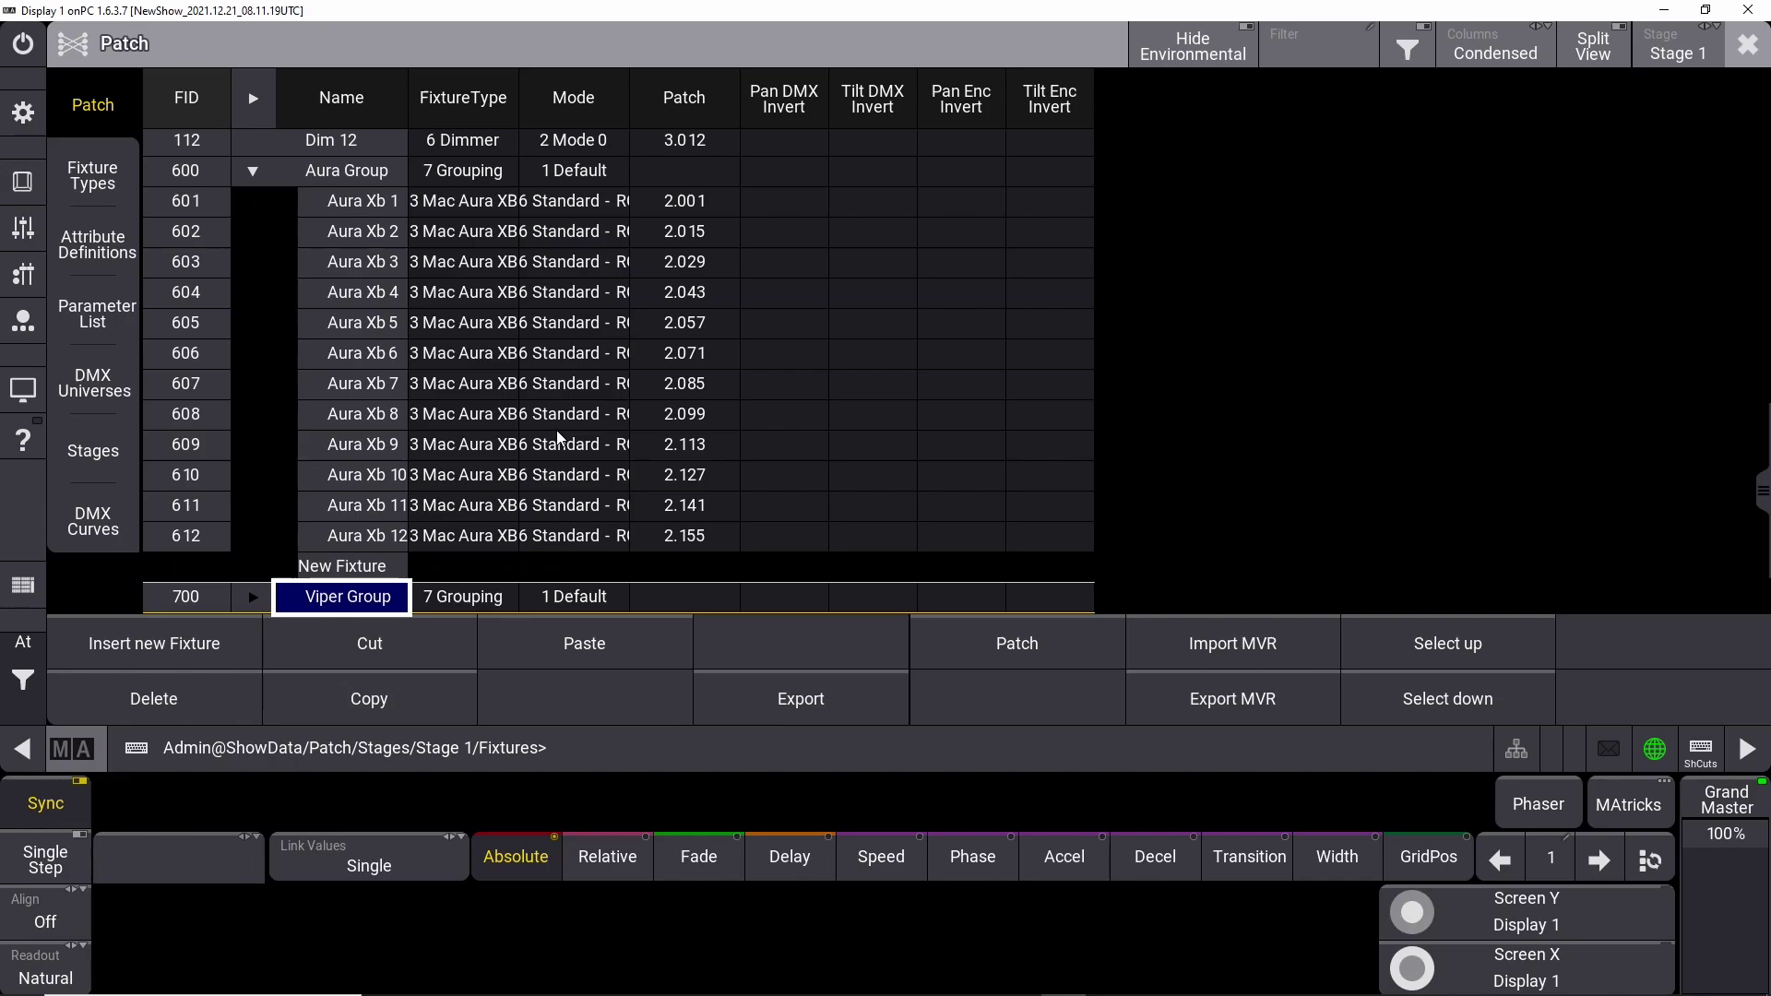
Move Atomic 1–6 into Atomic Group and Dim 1–12 into Dimmer Group
{"action": "left_click", "coordinate": [246, 169]}
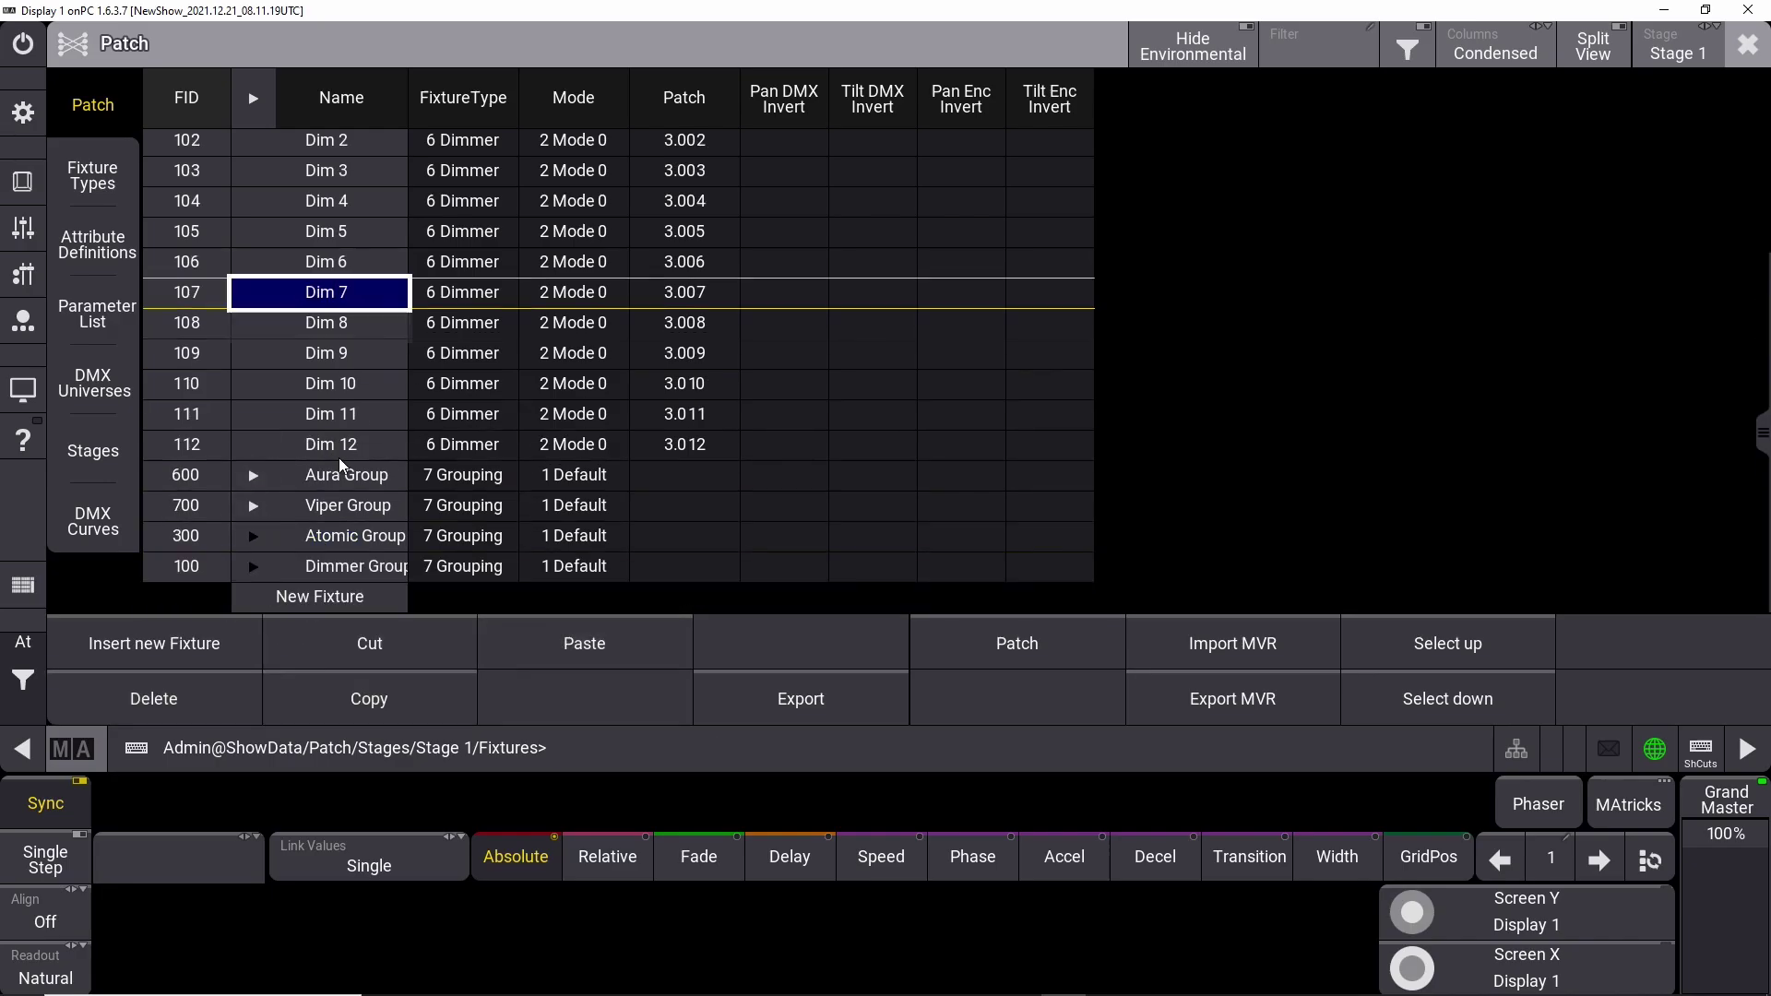
{"action": "left_click_drag", "start_coordinate": [327, 173], "coordinate": [326, 325]}
{"action": "left_click", "coordinate": [369, 643]}
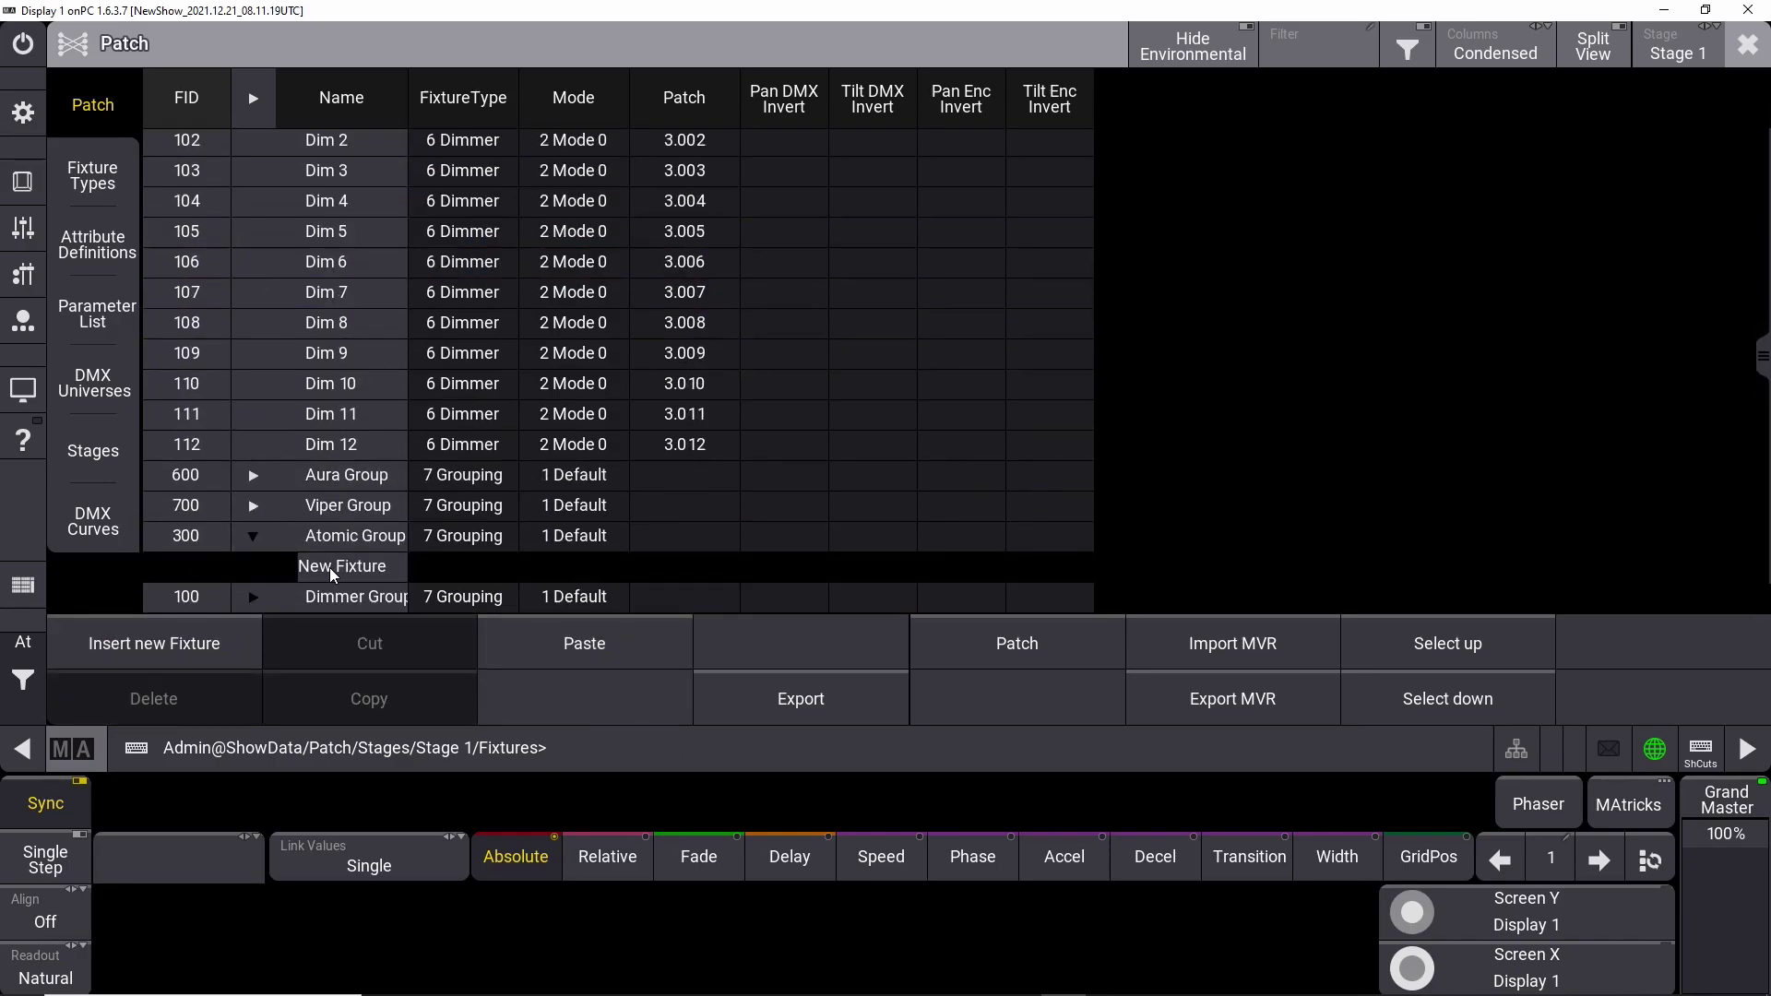
{"action": "left_click", "coordinate": [330, 567]}
{"action": "left_click", "coordinate": [564, 639]}
{"action": "left_click_drag", "start_coordinate": [362, 175], "coordinate": [362, 506]}
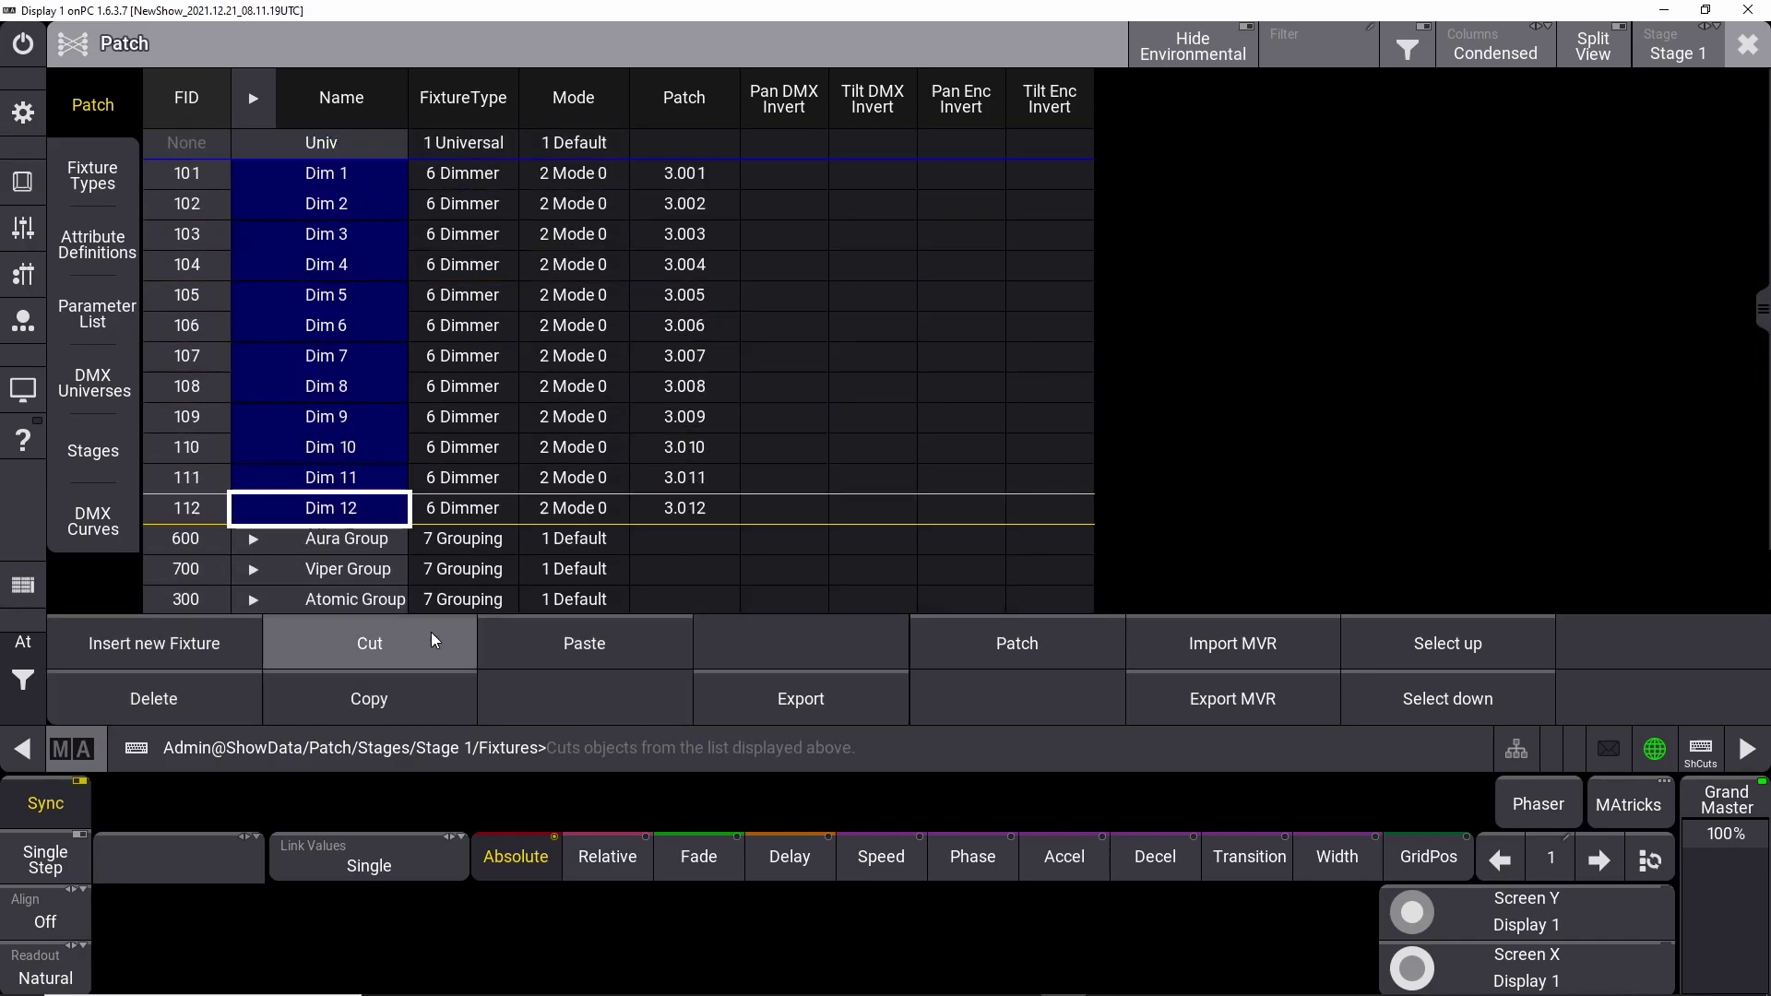
{"action": "left_click", "coordinate": [430, 637]}
{"action": "left_click", "coordinate": [251, 264]}
{"action": "left_click", "coordinate": [251, 265]}
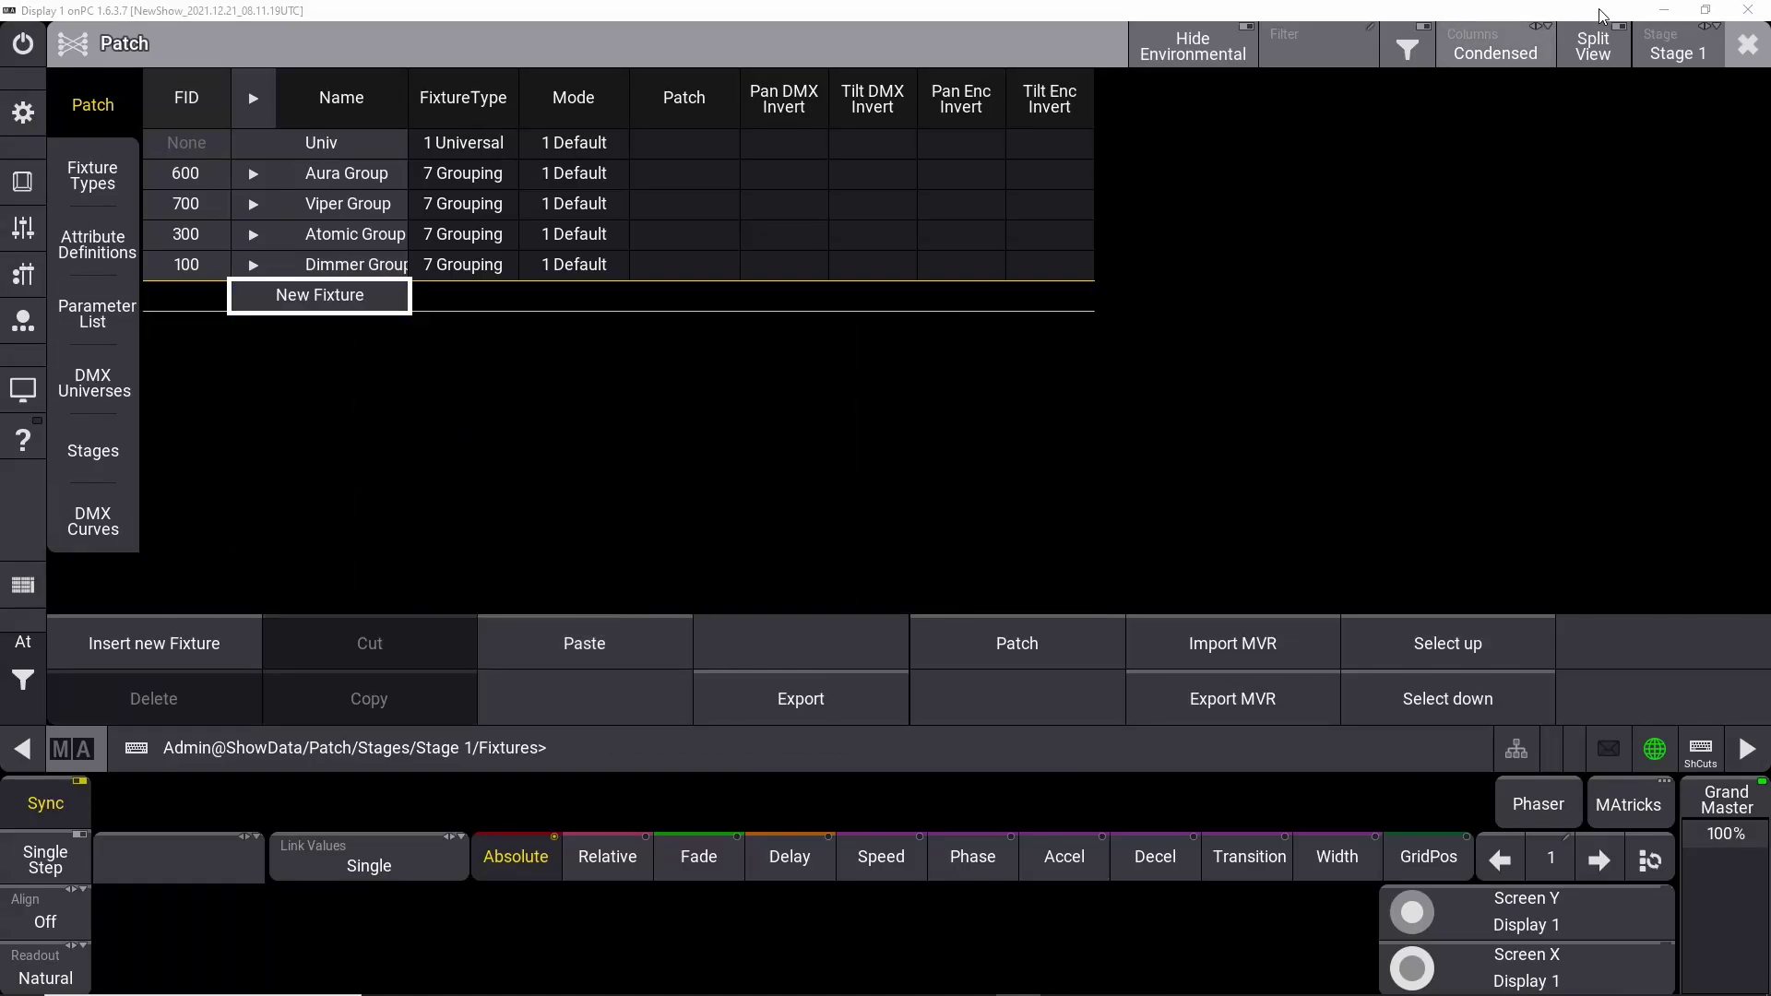
Close the Patch window and choose Save and Exit to keep the changes
{"action": "left_click", "coordinate": [1750, 53]}
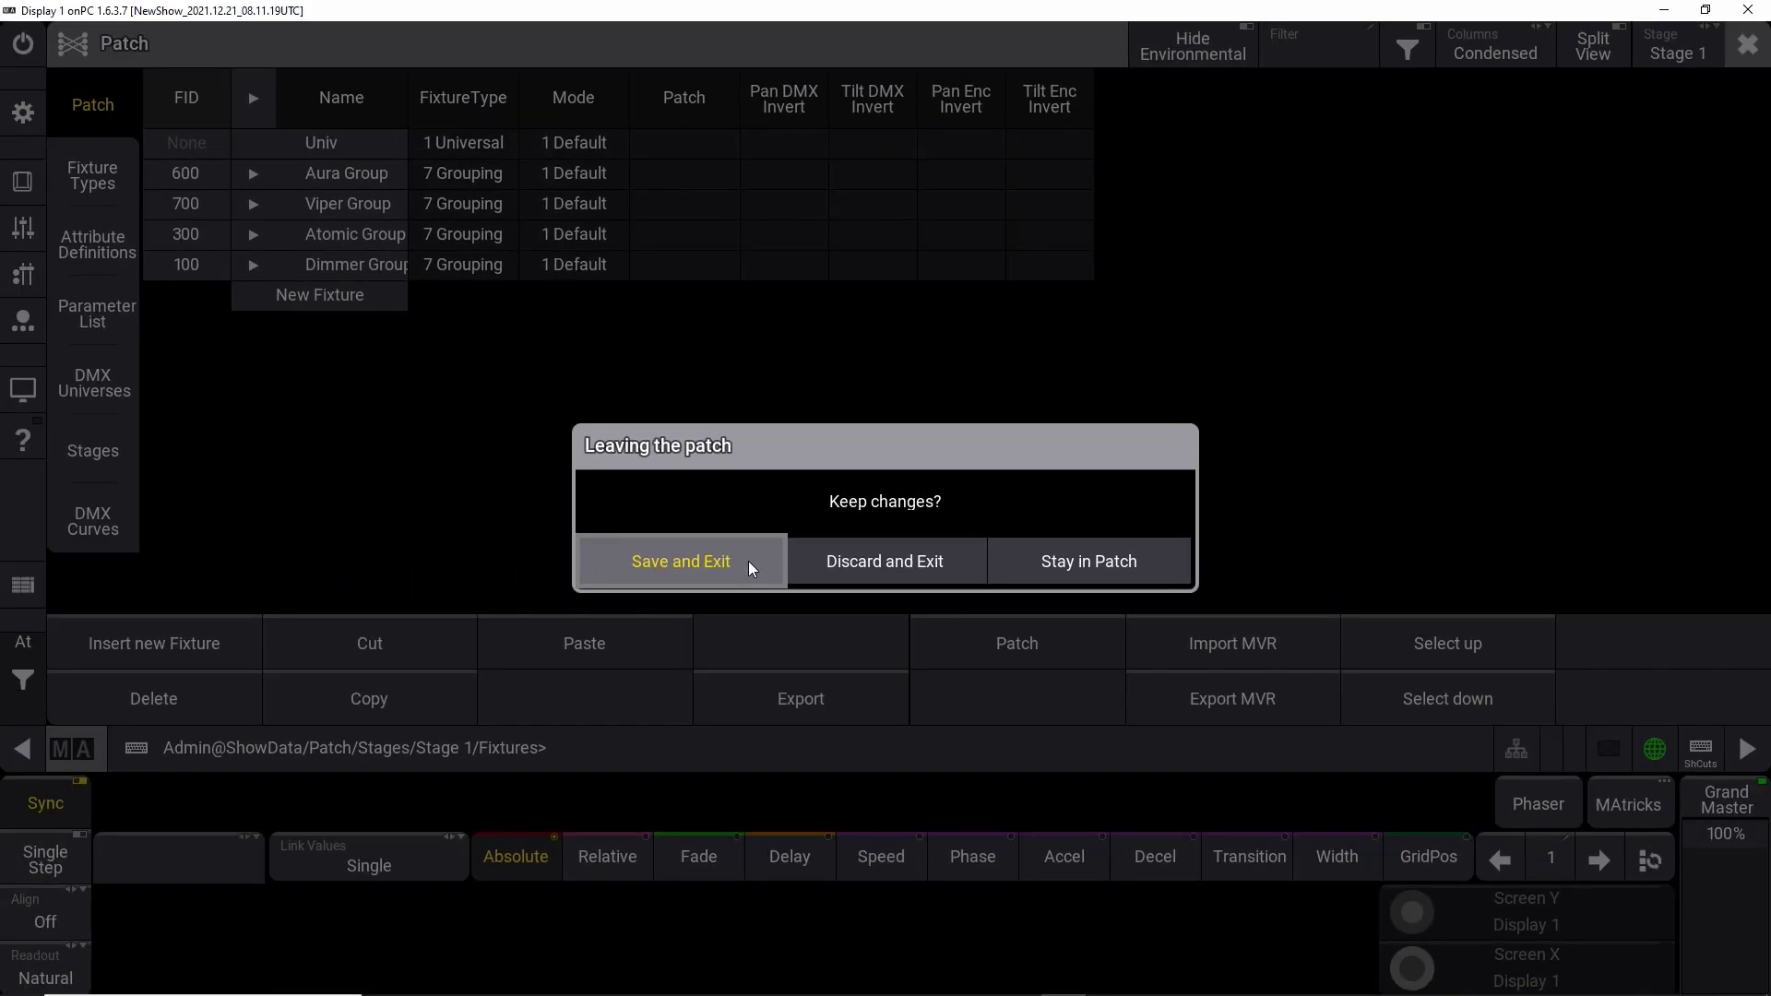
{"action": "left_click", "coordinate": [749, 561]}
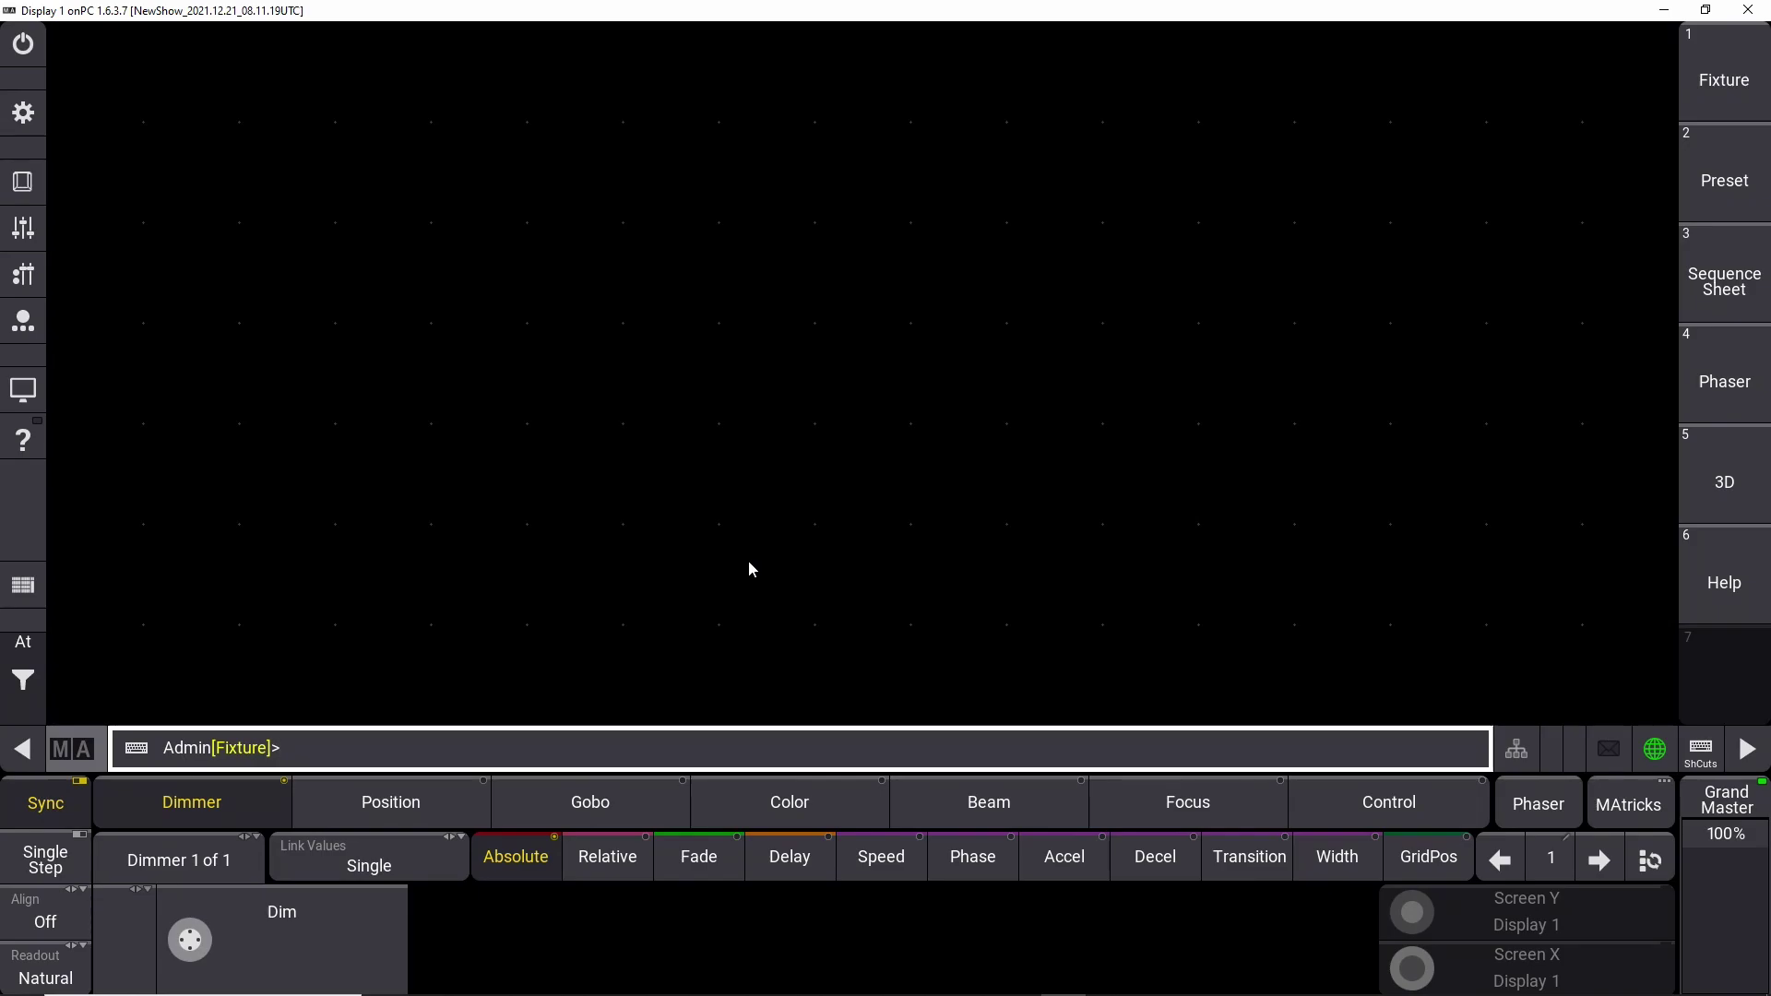